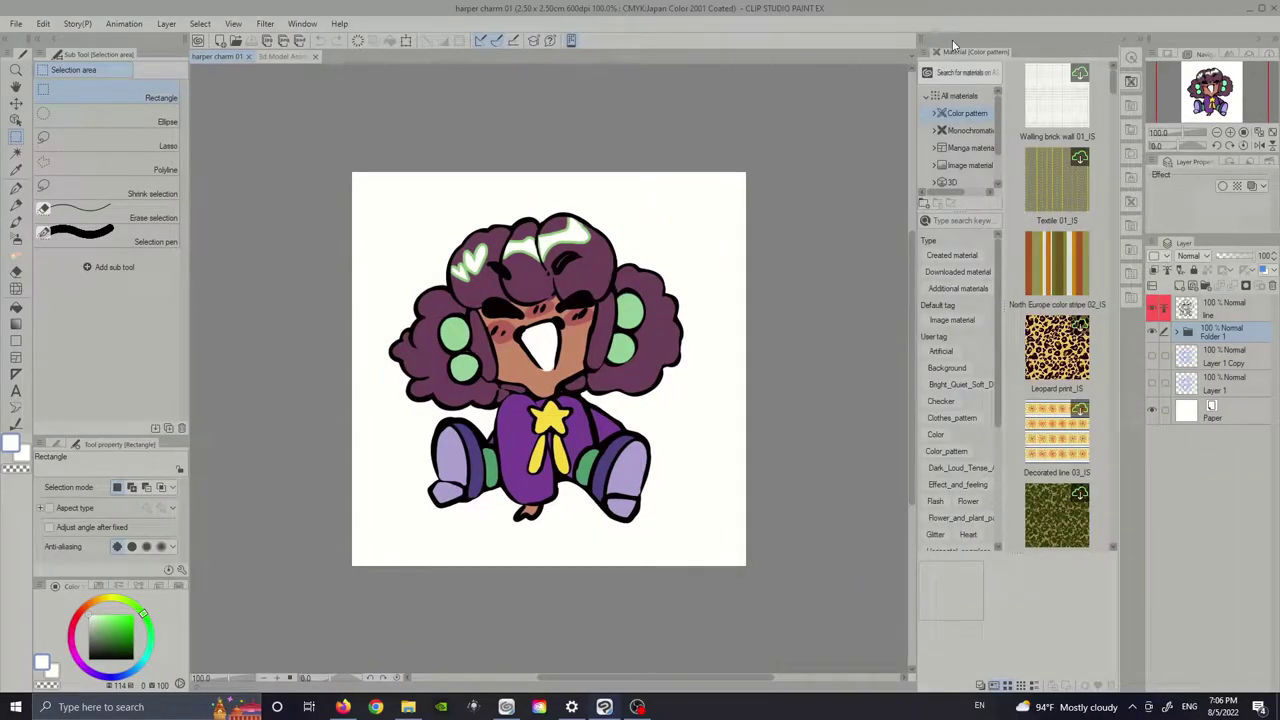
- Redock the Material palette beside the tool palettes, and return it to its place between the canvas and the Layer palette
{"action": "left_click_drag", "start_coordinate": [957, 42], "coordinate": [185, 100]}
{"action": "left_click_drag", "start_coordinate": [326, 38], "coordinate": [30, 82]}
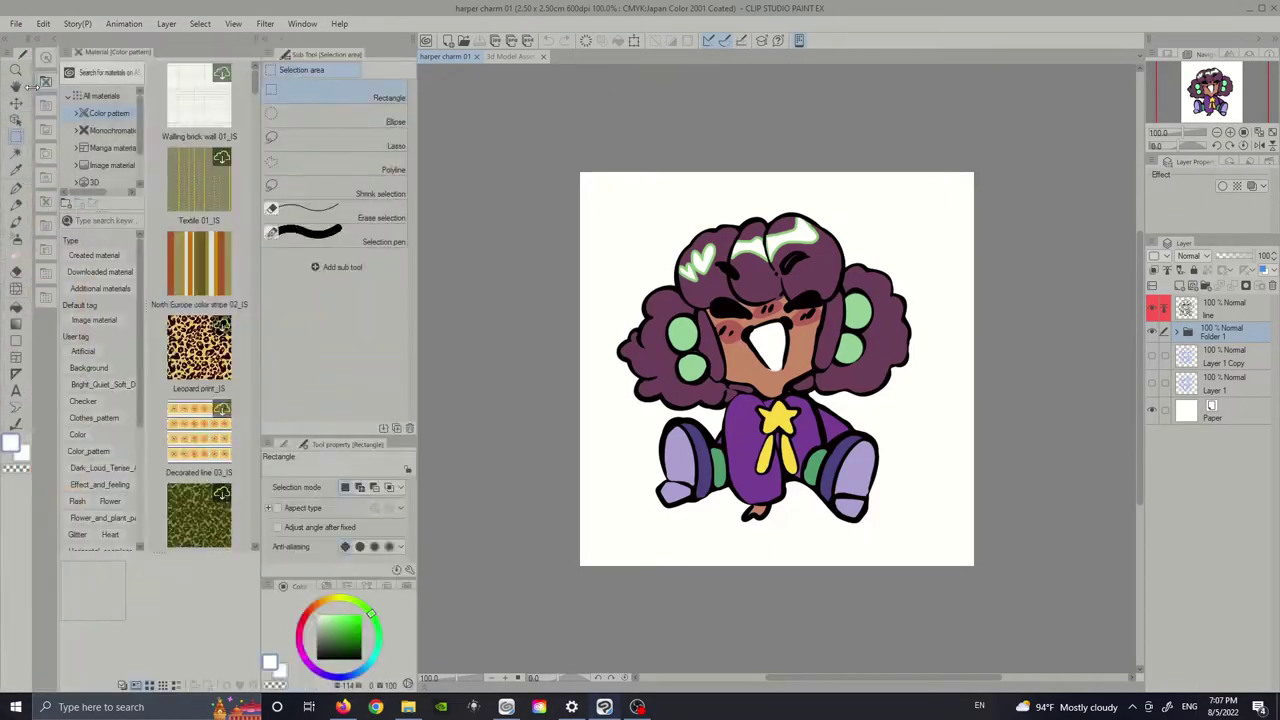
{"action": "left_click_drag", "start_coordinate": [178, 36], "coordinate": [1140, 109]}
{"action": "left_click_drag", "start_coordinate": [1065, 39], "coordinate": [912, 59]}
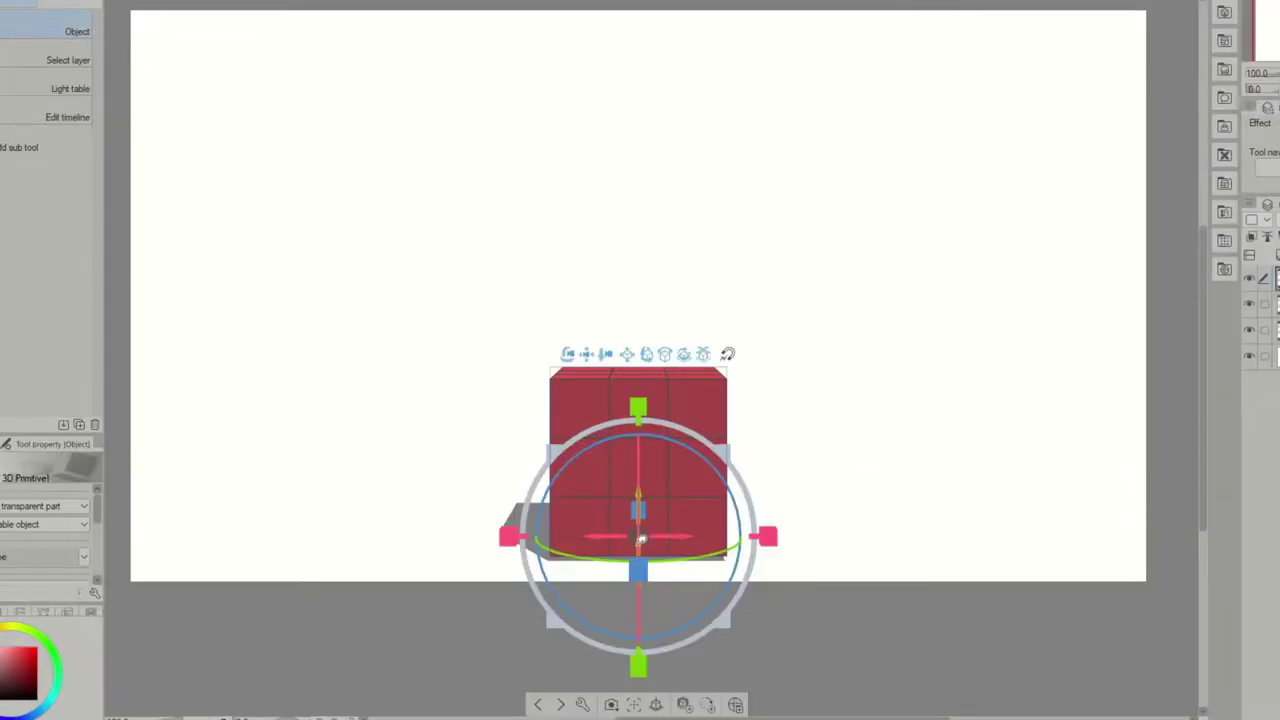
- Move the red cube deeper into the scene away from the camera, and bring it back
{"action": "left_click_drag", "start_coordinate": [640, 537], "coordinate": [676, 335]}
{"action": "left_click", "coordinate": [672, 346]}
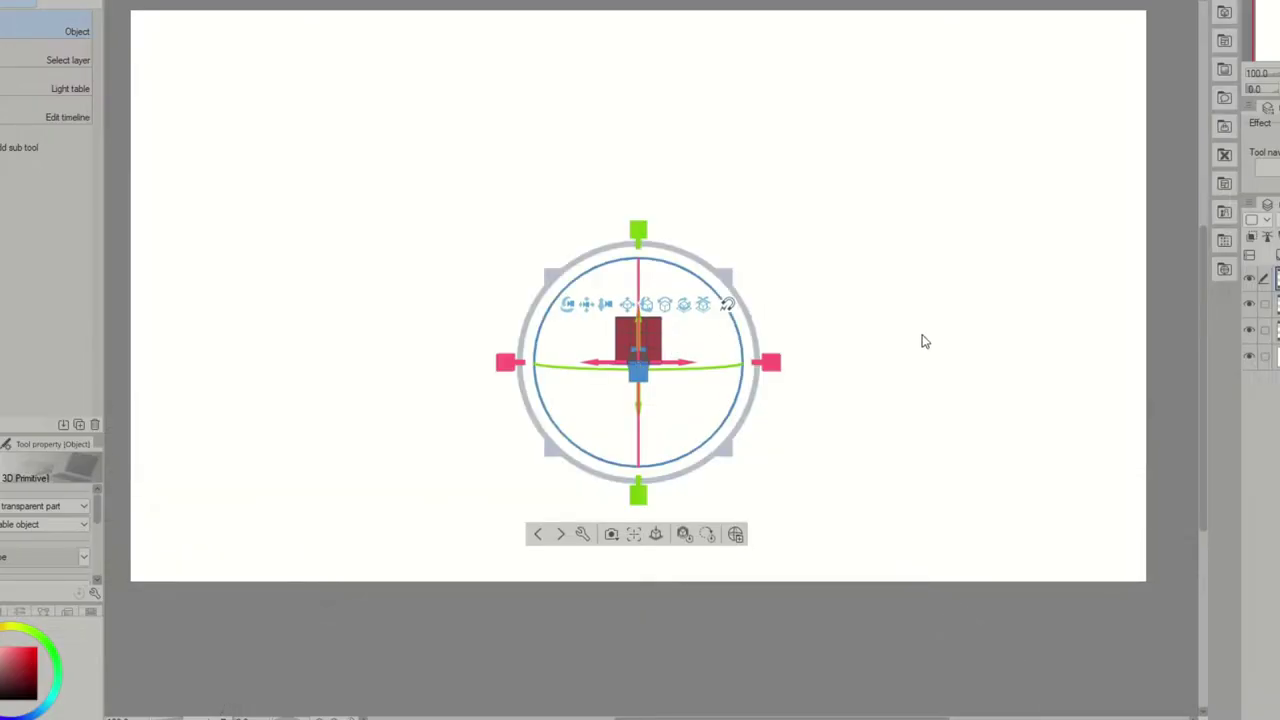
{"action": "scroll", "coordinate": [925, 342], "scroll_direction": "up", "scroll_amount": 3}
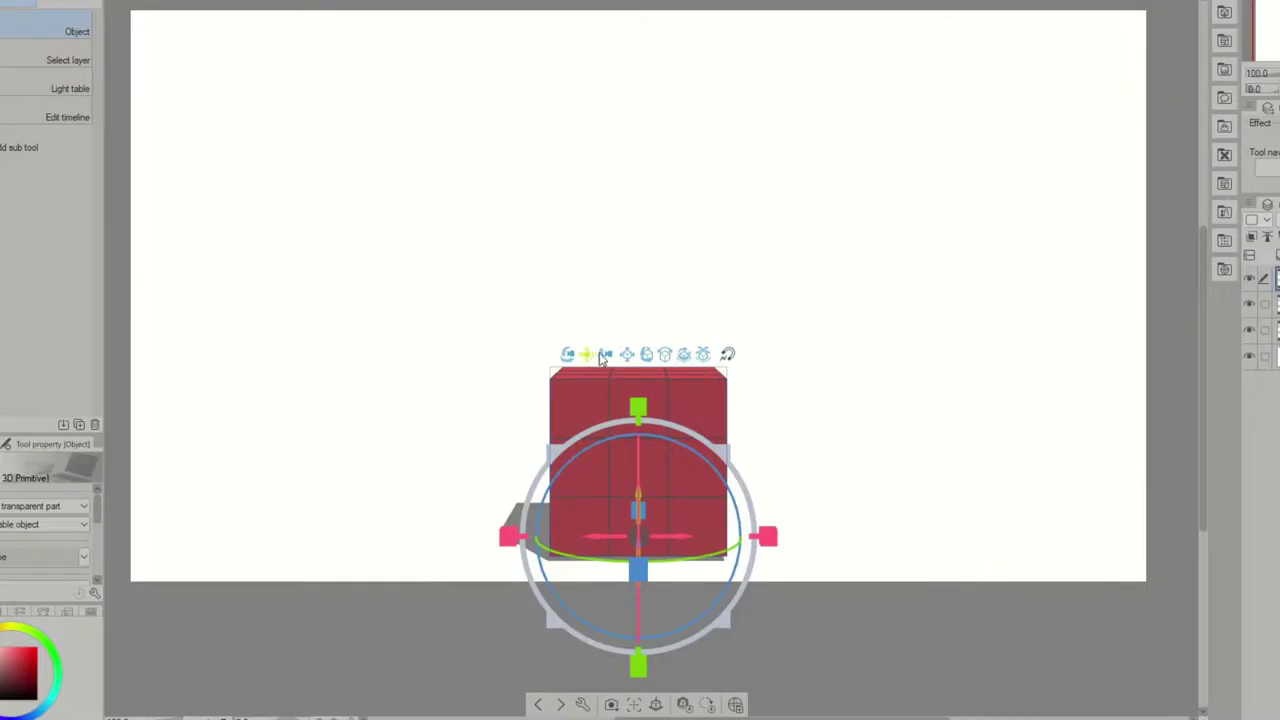
- Pull the camera back from the red cube with the camera's forward/backward control
{"action": "left_click_drag", "start_coordinate": [603, 358], "coordinate": [597, 143]}
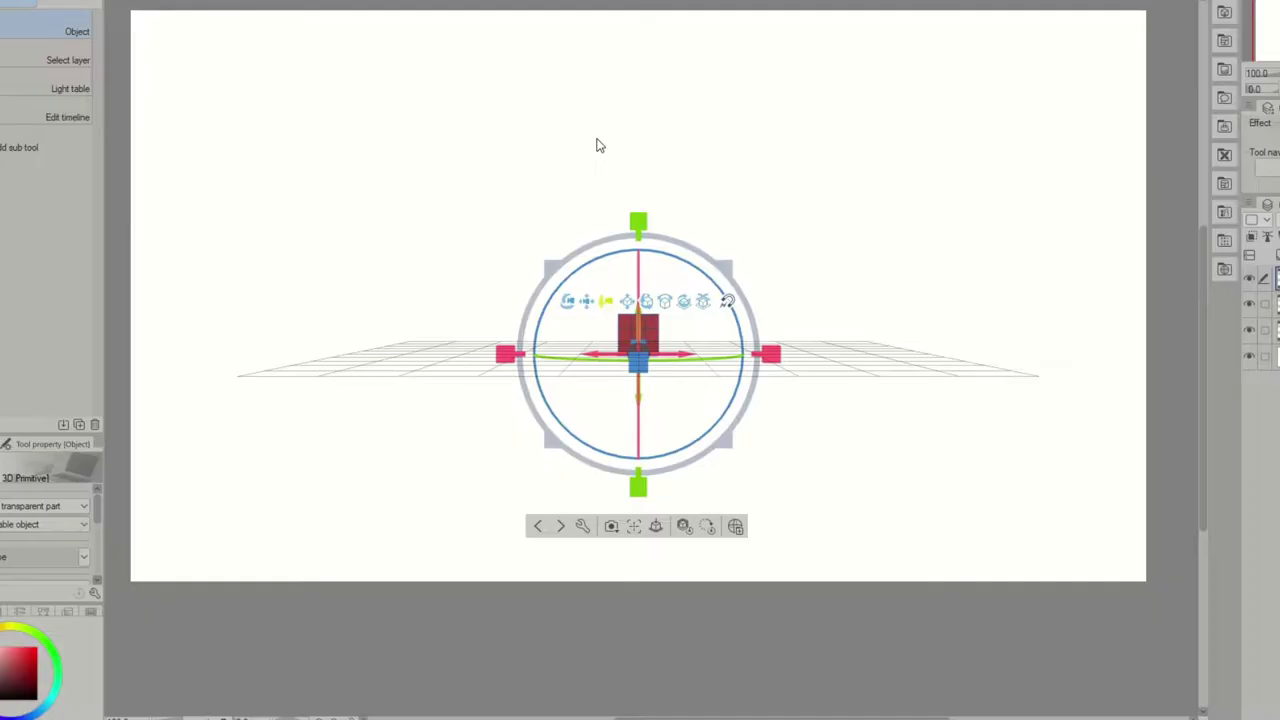
{"action": "left_click", "coordinate": [597, 146]}
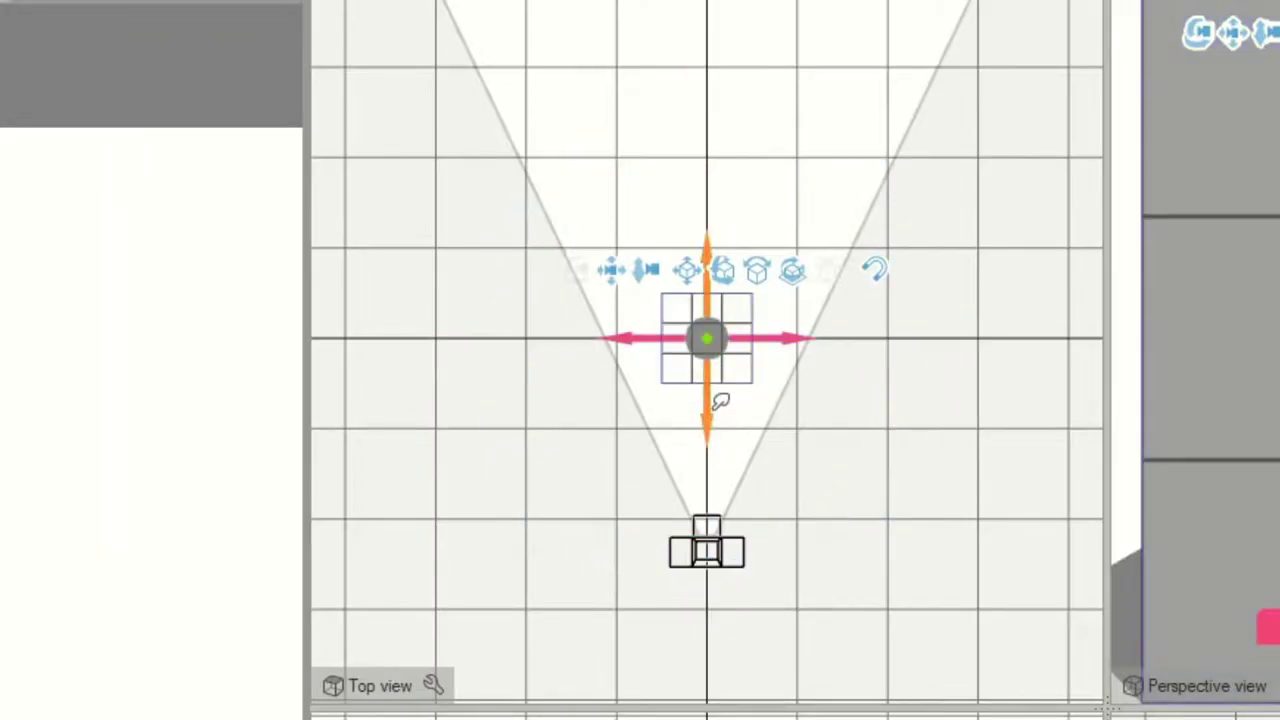
- In the top view, try moving the cube toward the camera, undo it, and move the camera forward toward the cube instead
{"action": "left_click_drag", "start_coordinate": [720, 400], "coordinate": [720, 473]}
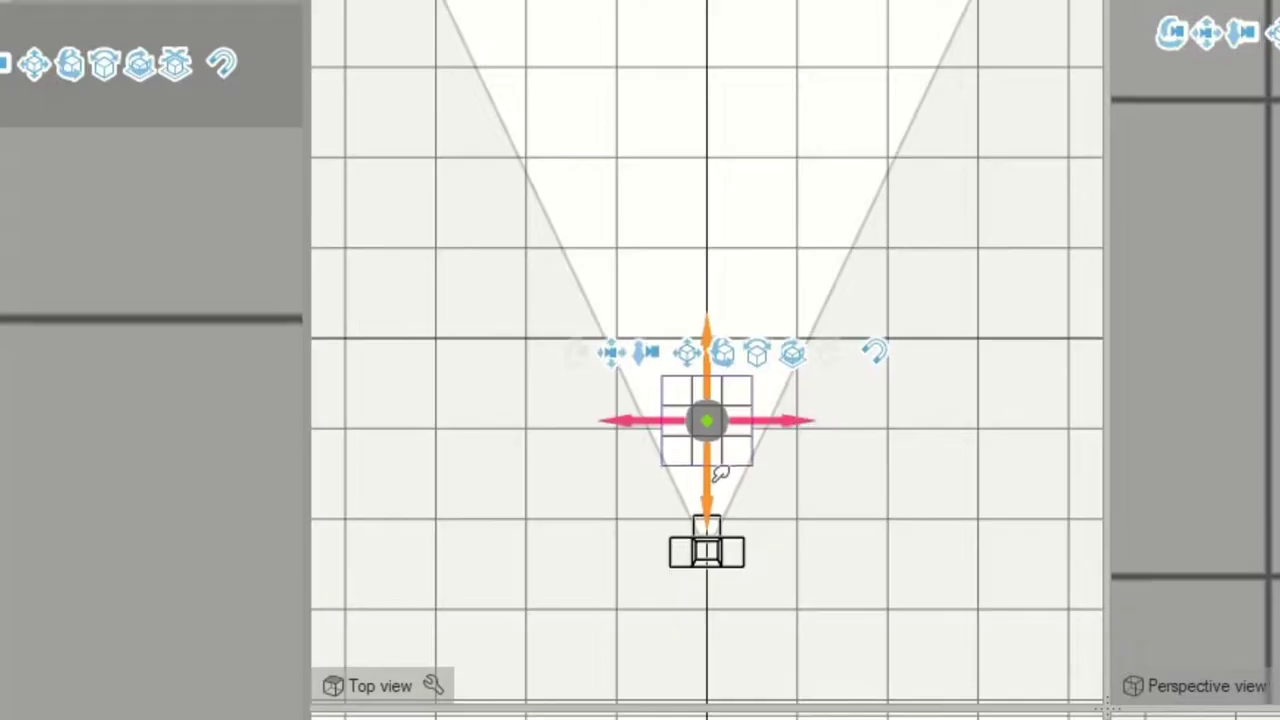
{"action": "key", "text": "ctrl+z"}
{"action": "left_click", "coordinate": [703, 570]}
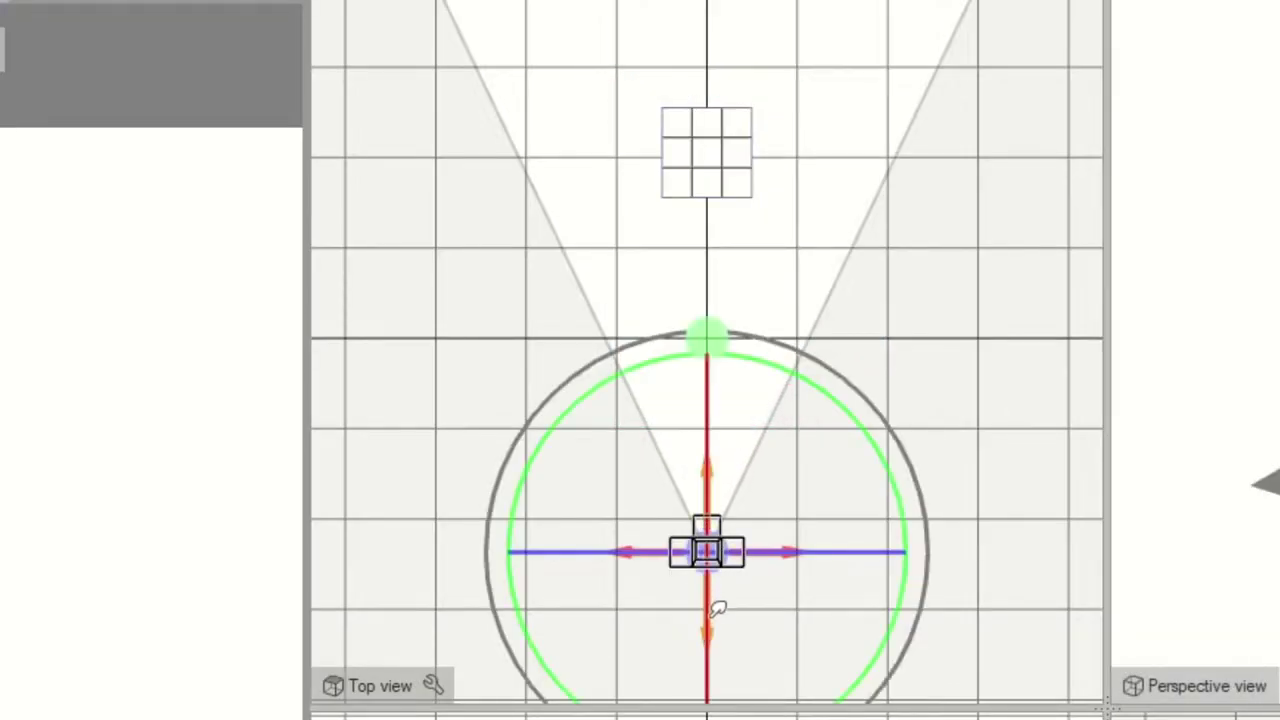
{"action": "left_click_drag", "start_coordinate": [720, 594], "coordinate": [720, 414]}
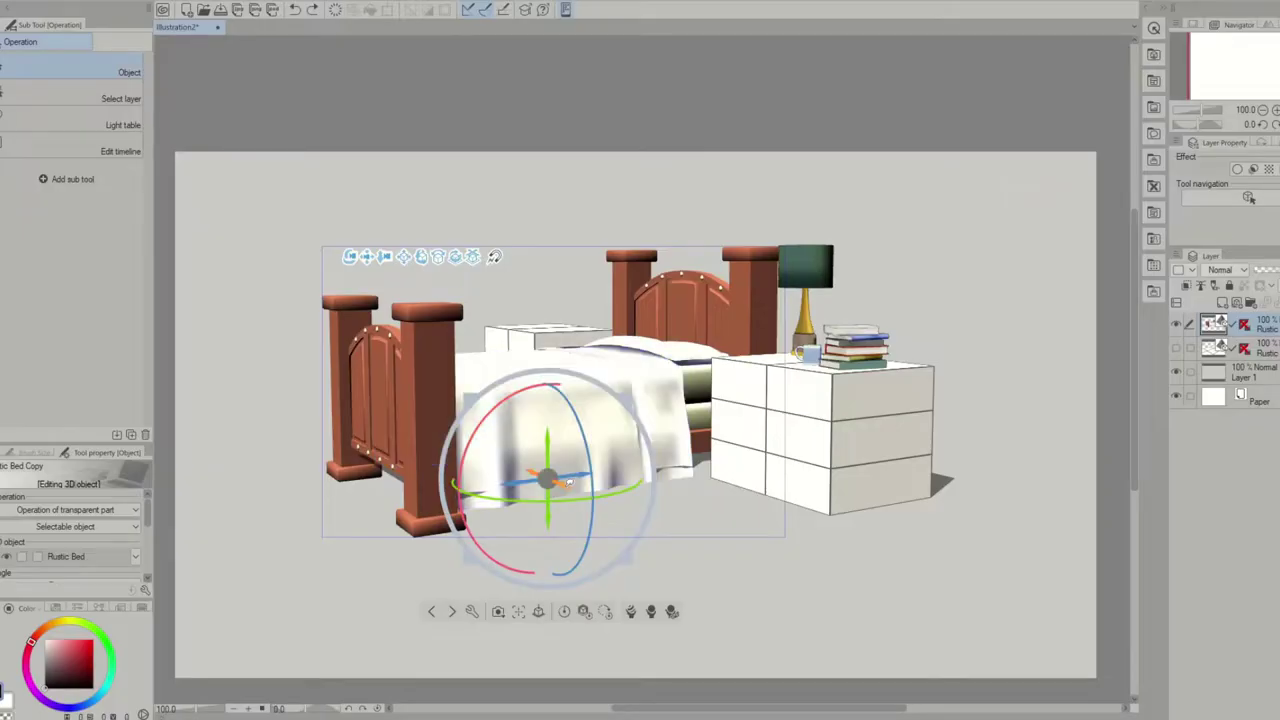
- Try moving the rustic bed close to the camera, and undo the move
{"action": "left_click_drag", "start_coordinate": [514, 486], "coordinate": [856, 676]}
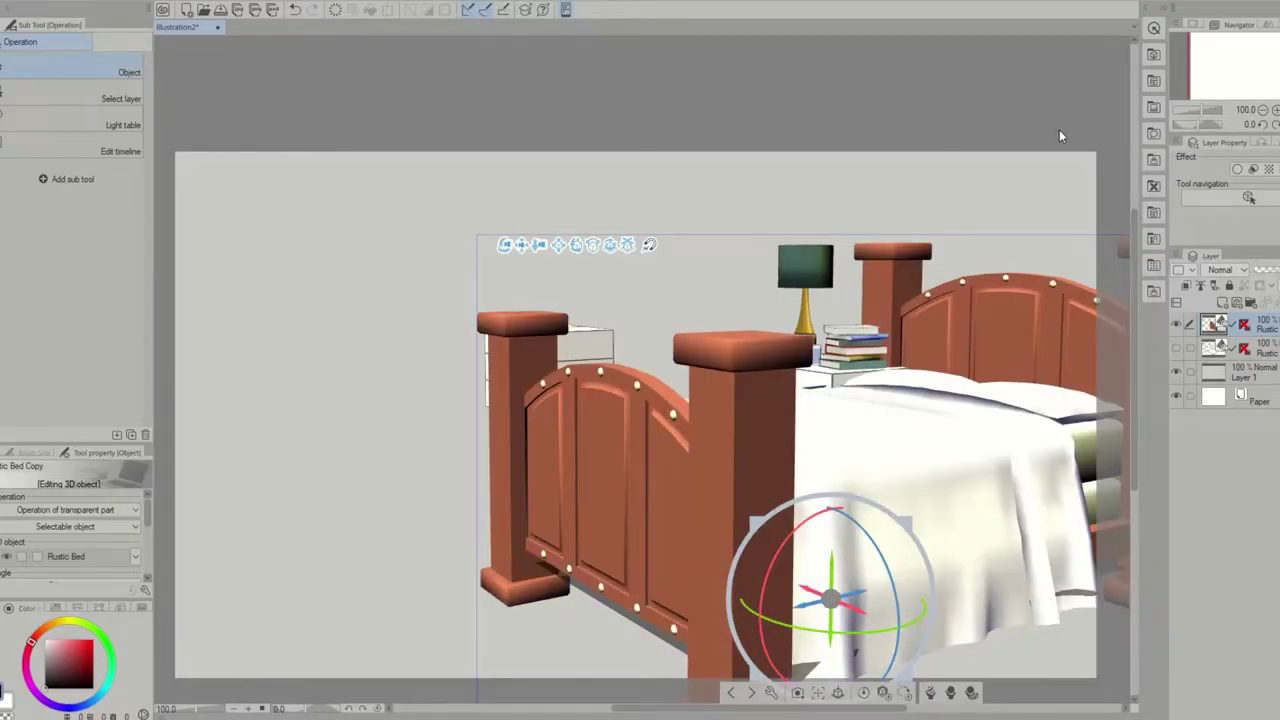
{"action": "key", "text": "ctrl+z"}
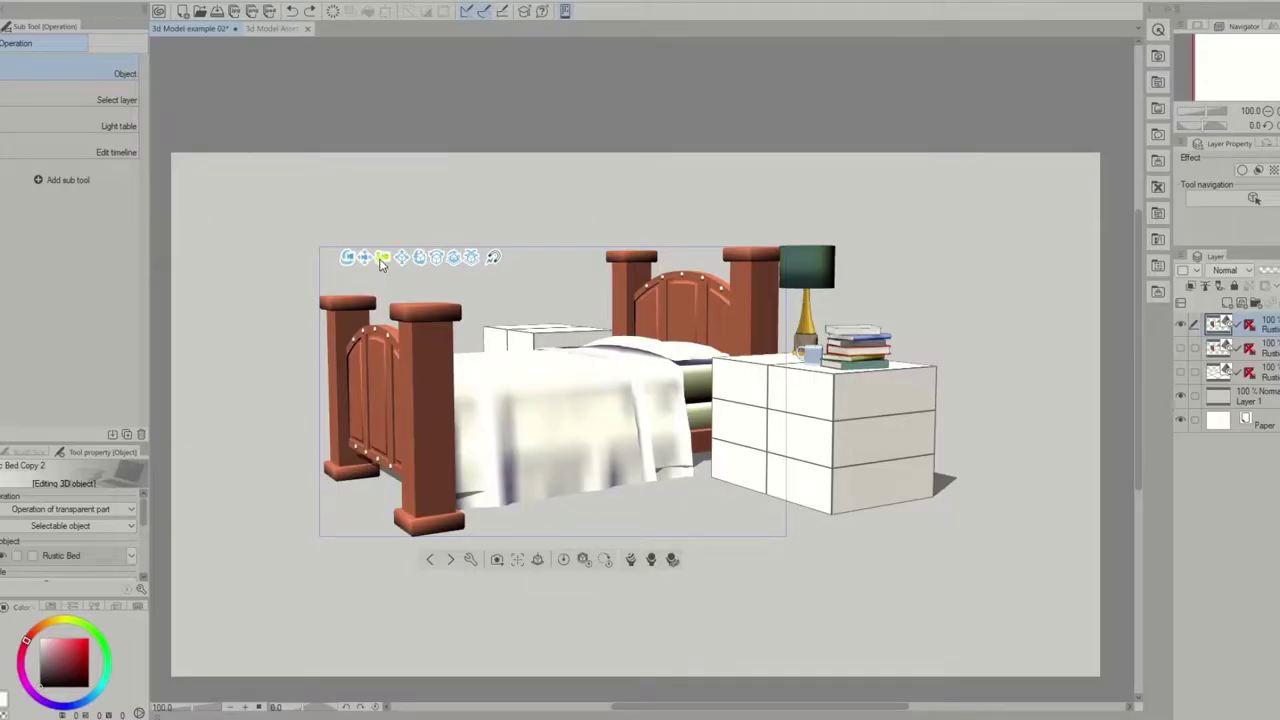
- Adjust the camera's distance to the bedroom scene and its view of the grey cube
{"action": "left_click_drag", "start_coordinate": [205, 57], "coordinate": [207, 130]}
{"action": "left_click_drag", "start_coordinate": [384, 280], "coordinate": [366, 314]}
{"action": "left_click_drag", "start_coordinate": [180, 189], "coordinate": [202, 276]}
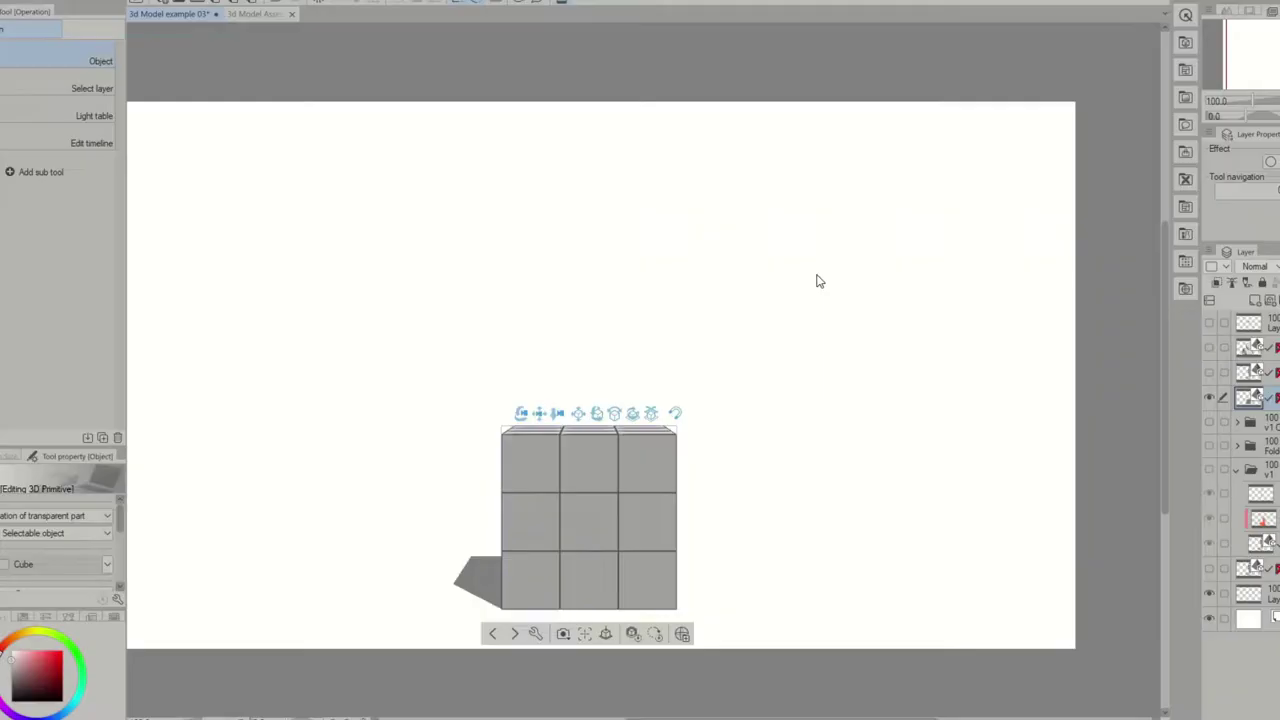
{"action": "left_click_drag", "start_coordinate": [857, 271], "coordinate": [617, 191]}
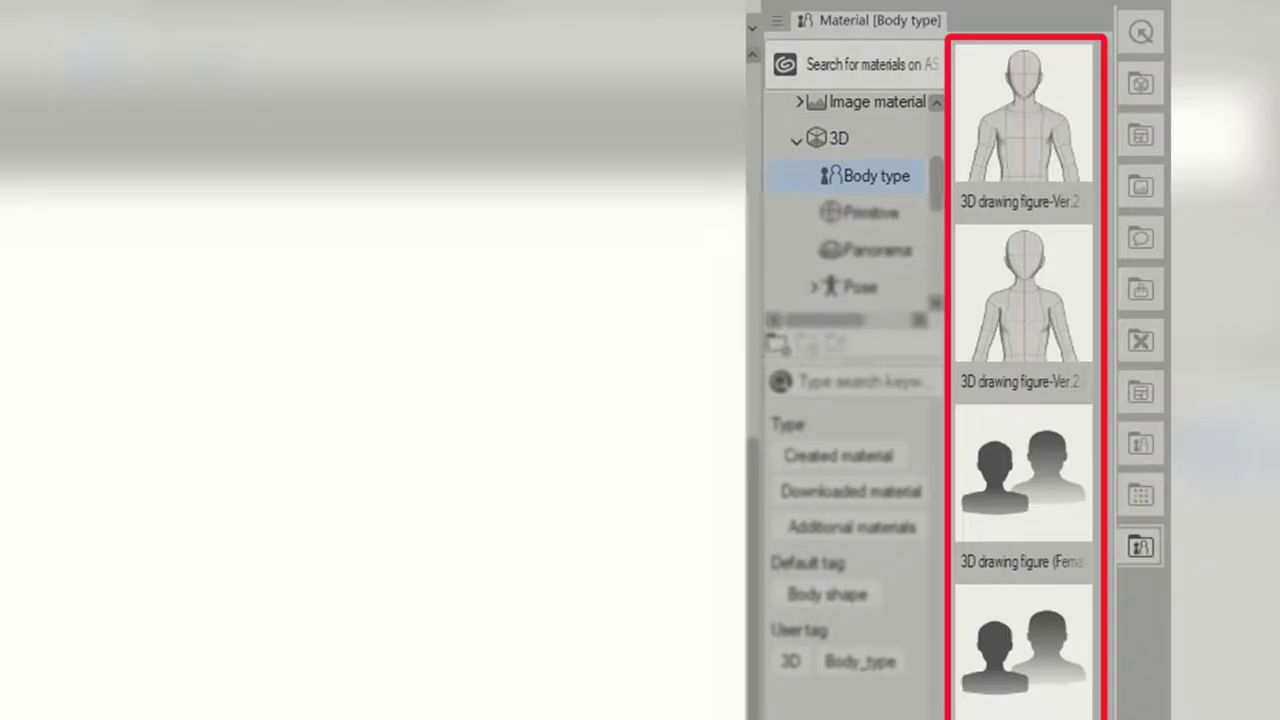
- Add the male and female 3D drawing figure-Ver.2 body types to the canvas, with the female beside the male
{"action": "left_click_drag", "start_coordinate": [1110, 75], "coordinate": [617, 463]}
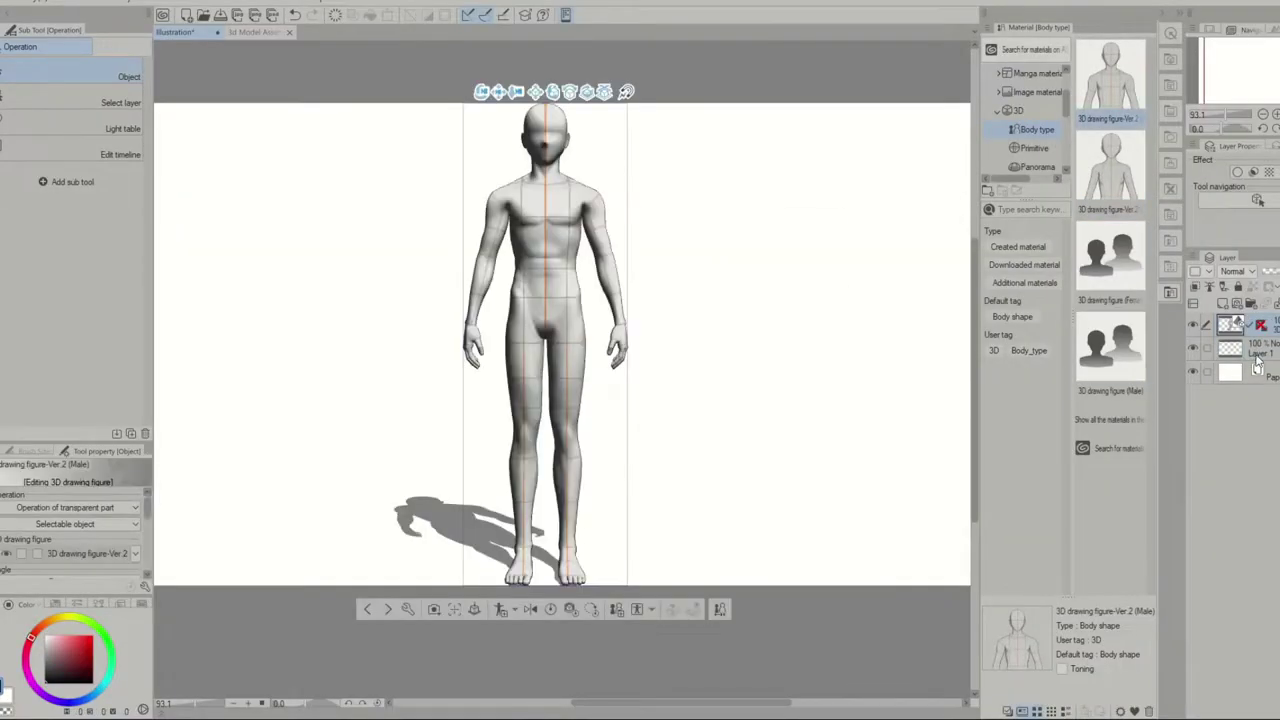
{"action": "left_click_drag", "start_coordinate": [1110, 165], "coordinate": [740, 467]}
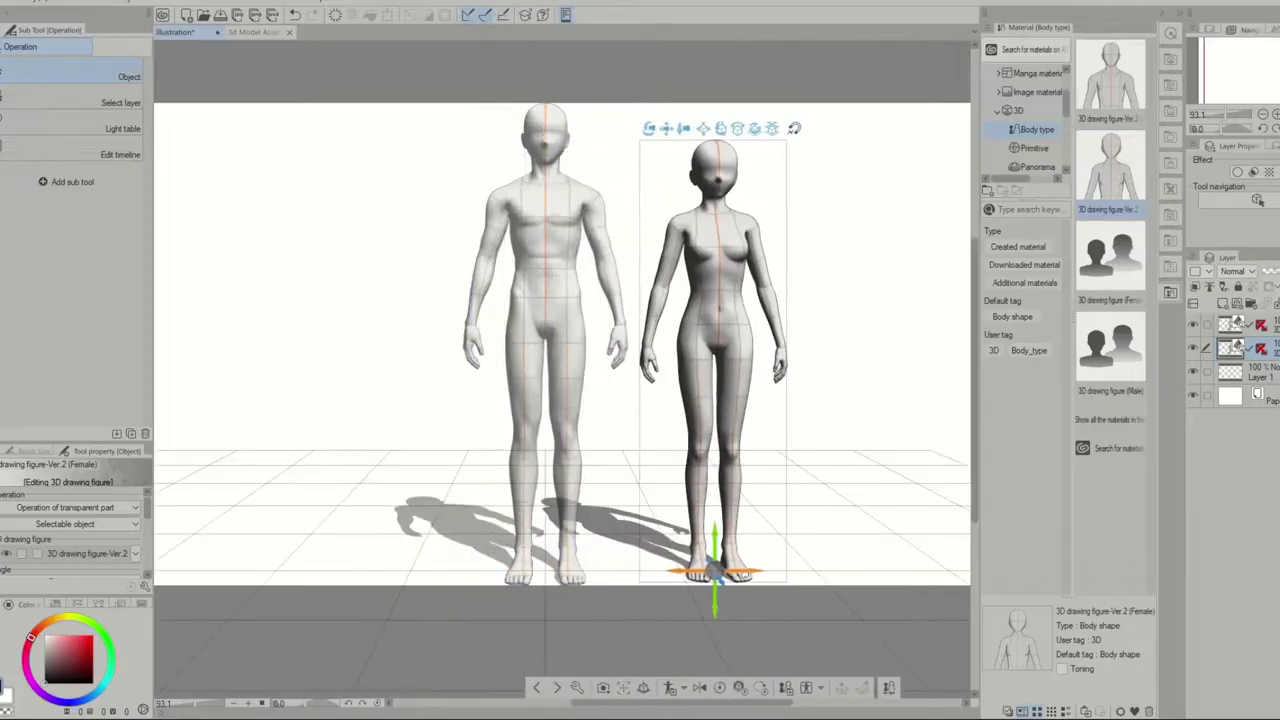
- Add the 3D drawing figure (Female) body type and move it sideways, clear of the two Ver.2 figures
{"action": "left_click_drag", "start_coordinate": [1128, 277], "coordinate": [647, 448]}
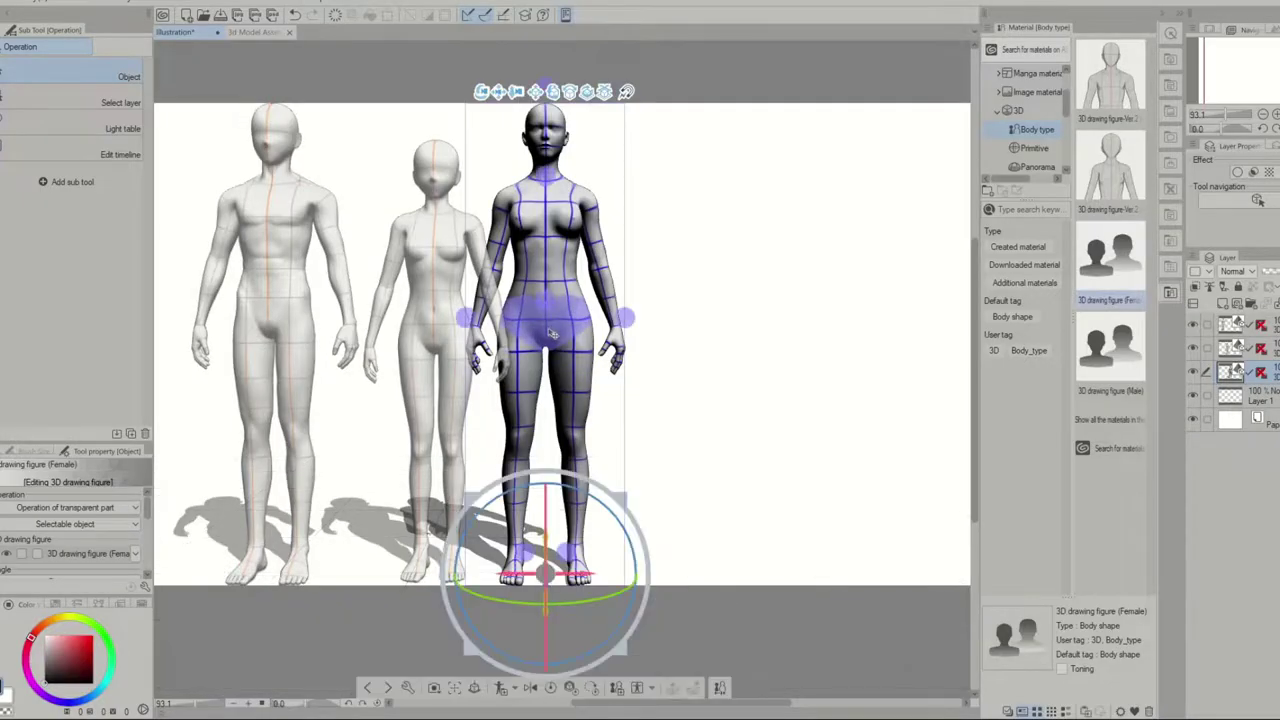
{"action": "left_click", "coordinate": [567, 312]}
{"action": "left_click_drag", "start_coordinate": [588, 573], "coordinate": [840, 570]}
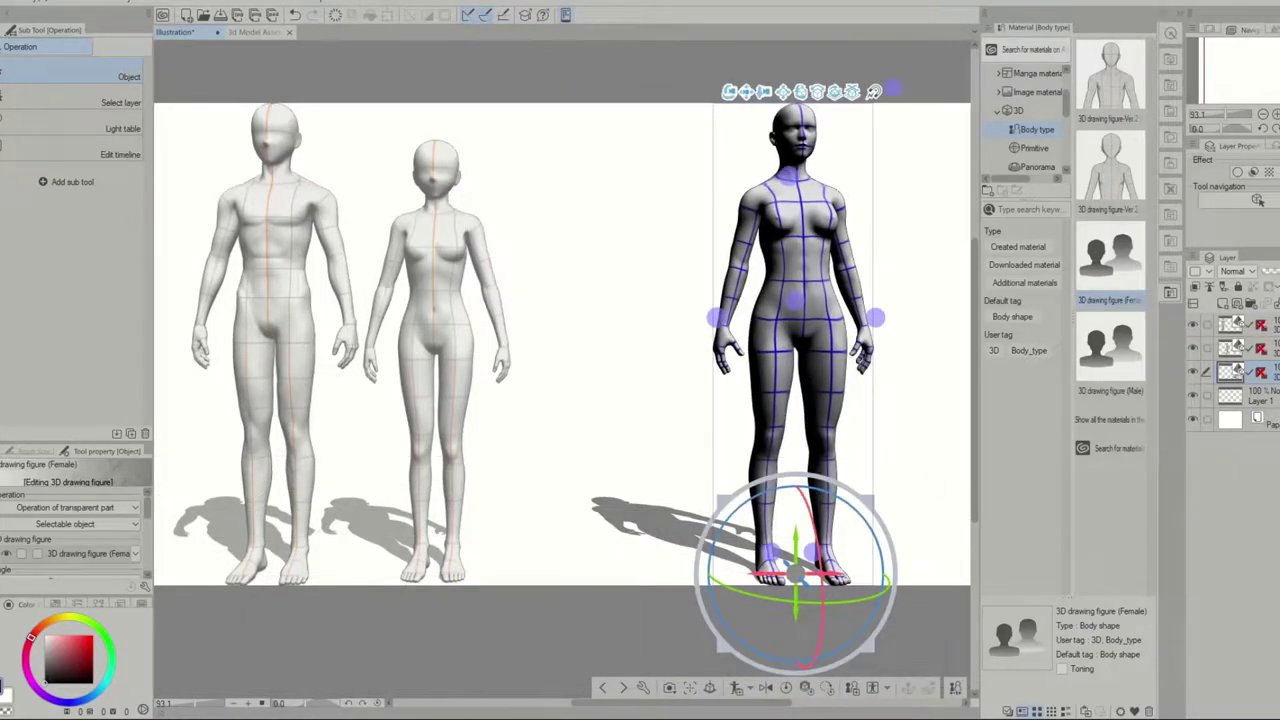
- Add the 3D drawing figure (Male) body type and shift it sideways into the gap beside the Ver.2 female figure
{"action": "left_click", "coordinate": [1240, 398]}
{"action": "mouse_move", "coordinate": [1110, 345]}
{"action": "left_mouse_down"}
{"action": "mouse_move", "coordinate": [657, 430]}
{"action": "mouse_move", "coordinate": [660, 440]}
{"action": "left_mouse_up"}
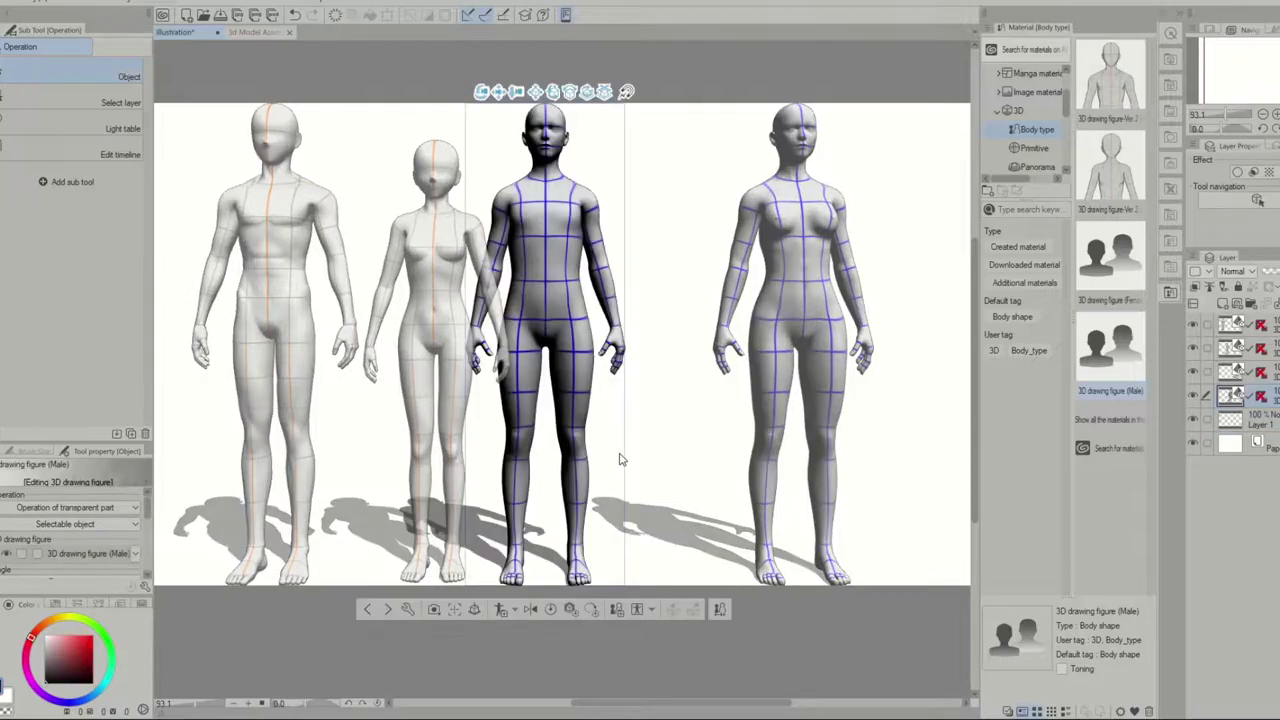
{"action": "left_click", "coordinate": [552, 318]}
{"action": "left_click", "coordinate": [552, 318]}
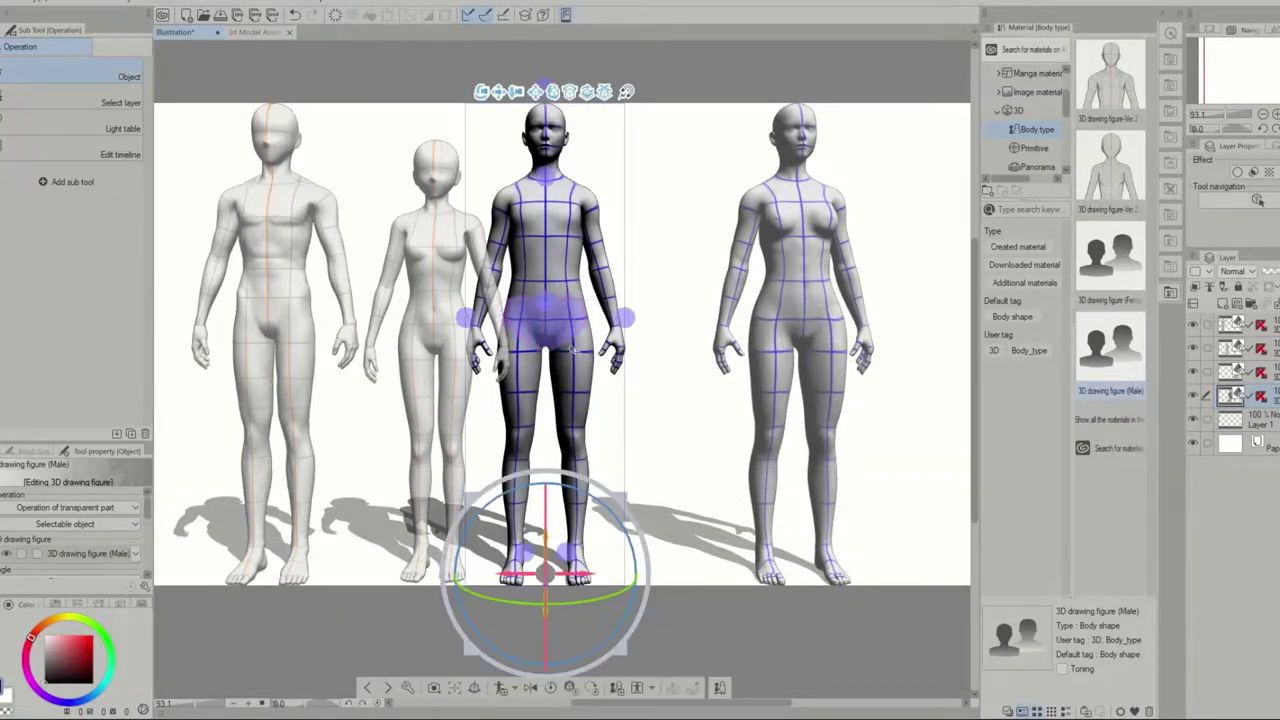
{"action": "left_click_drag", "start_coordinate": [585, 570], "coordinate": [657, 571]}
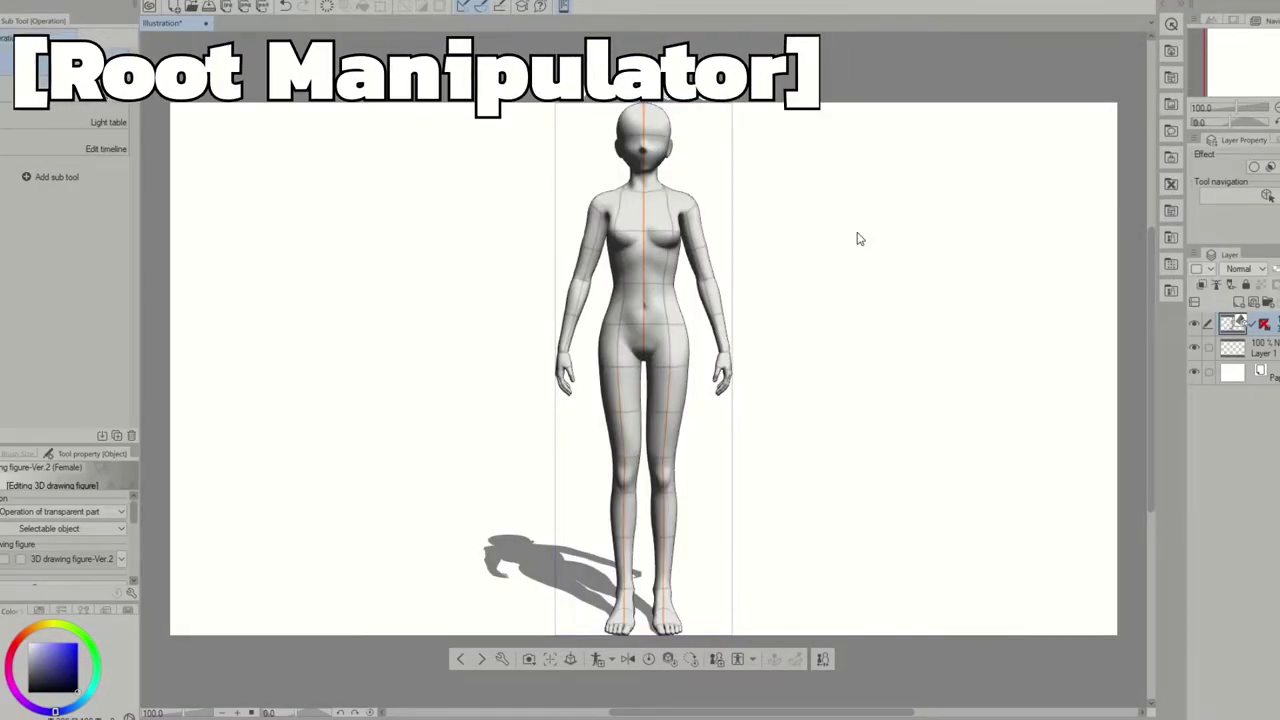
- Select the female figure and try rotating it with the root manipulator, undoing each rotation
{"action": "left_click", "coordinate": [672, 326]}
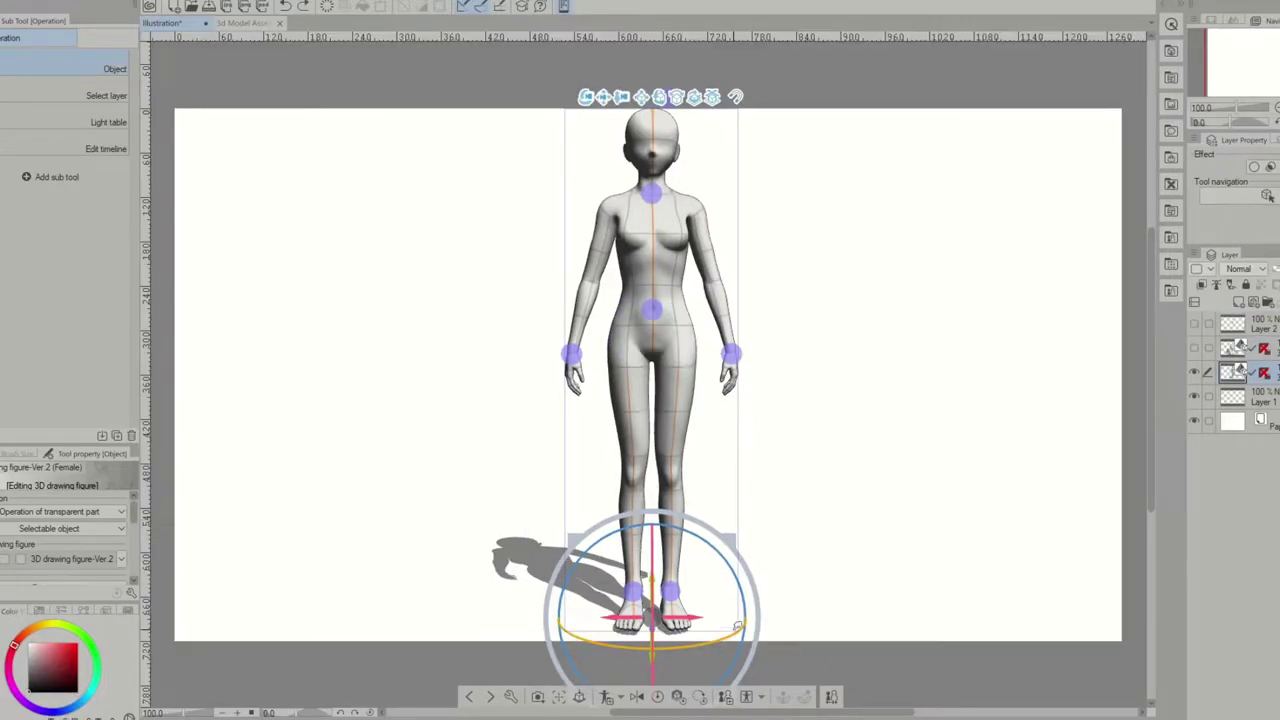
{"action": "mouse_move", "coordinate": [738, 626]}
{"action": "left_mouse_down"}
{"action": "mouse_move", "coordinate": [749, 623]}
{"action": "mouse_move", "coordinate": [737, 606]}
{"action": "mouse_move", "coordinate": [744, 616]}
{"action": "left_mouse_up"}
{"action": "key", "text": "ctrl+z"}
{"action": "left_click_drag", "start_coordinate": [733, 572], "coordinate": [636, 575]}
{"action": "key", "text": "ctrl+z"}
- Shift the female figure slightly with the root manipulator, and scale it up and back down
{"action": "left_click_drag", "start_coordinate": [699, 614], "coordinate": [668, 569]}
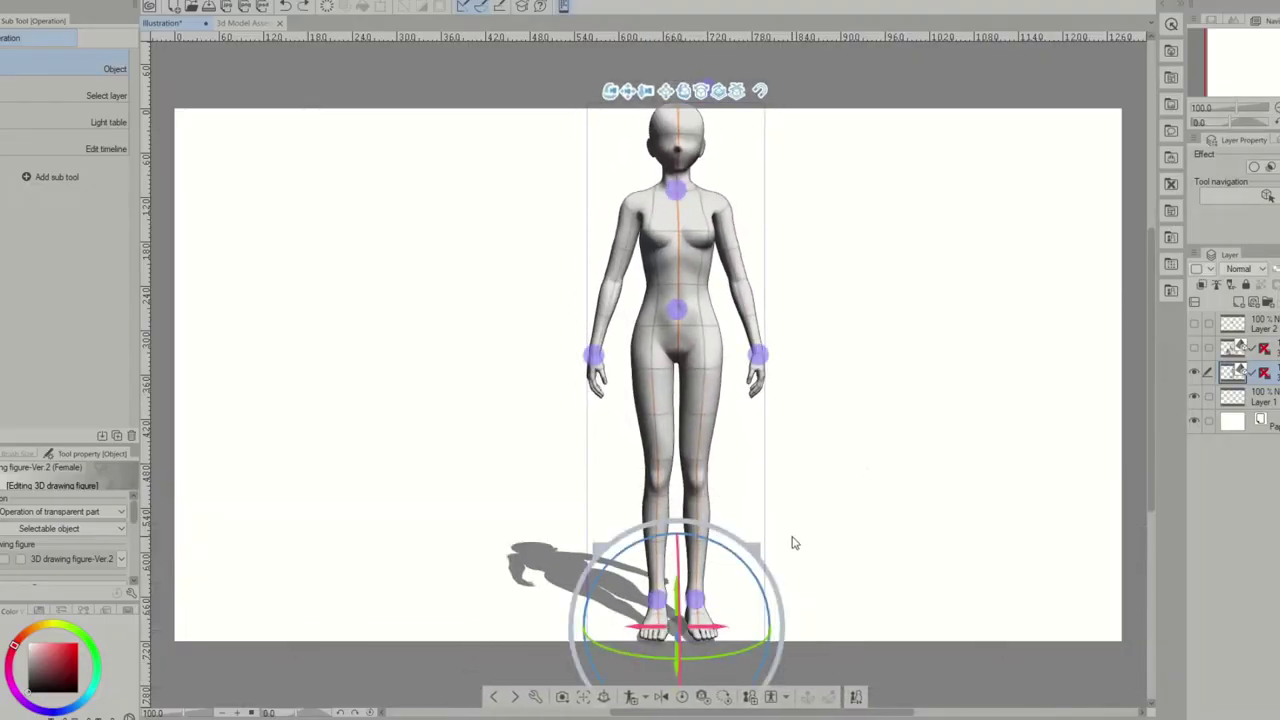
{"action": "scroll", "coordinate": [806, 483], "scroll_direction": "up", "scroll_amount": 5}
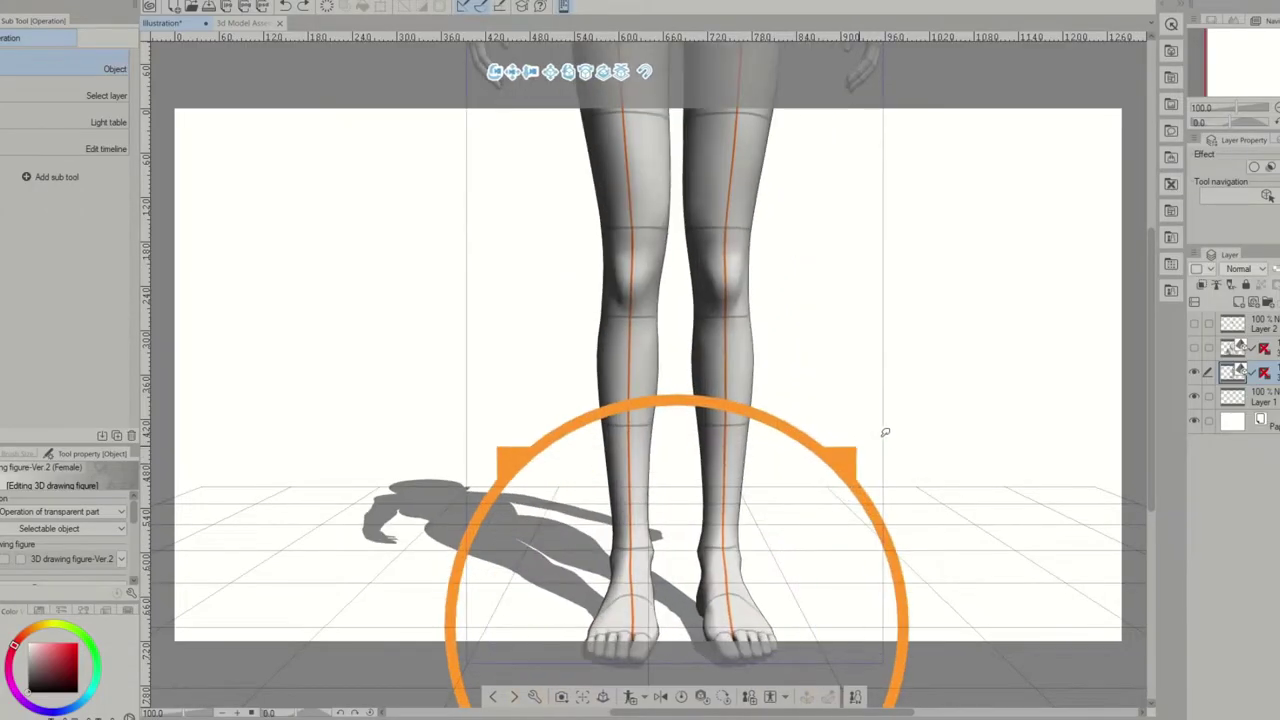
{"action": "scroll", "coordinate": [885, 432], "scroll_direction": "down", "scroll_amount": 5}
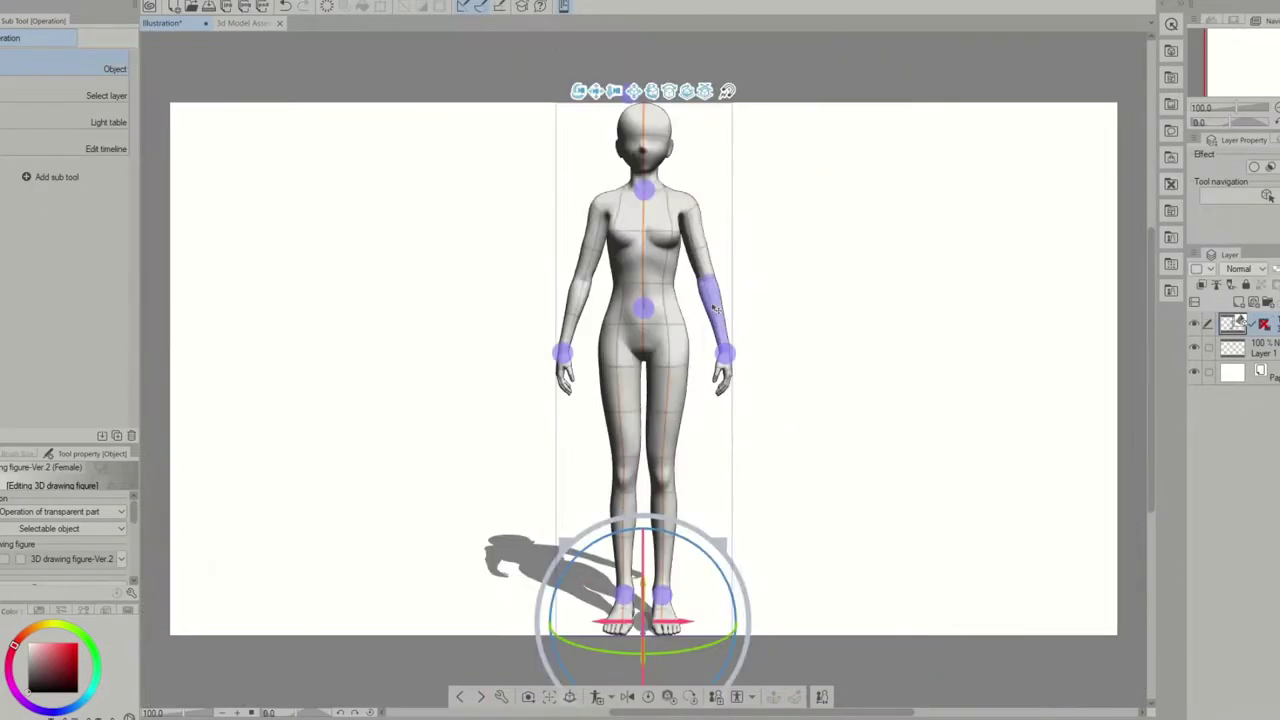
- Pose the female figure's arms by bending the left arm until its hand reaches the chest, and repositioning the right arm
{"action": "left_click", "coordinate": [714, 308]}
{"action": "left_click_drag", "start_coordinate": [713, 310], "coordinate": [691, 163]}
{"action": "left_click", "coordinate": [690, 205]}
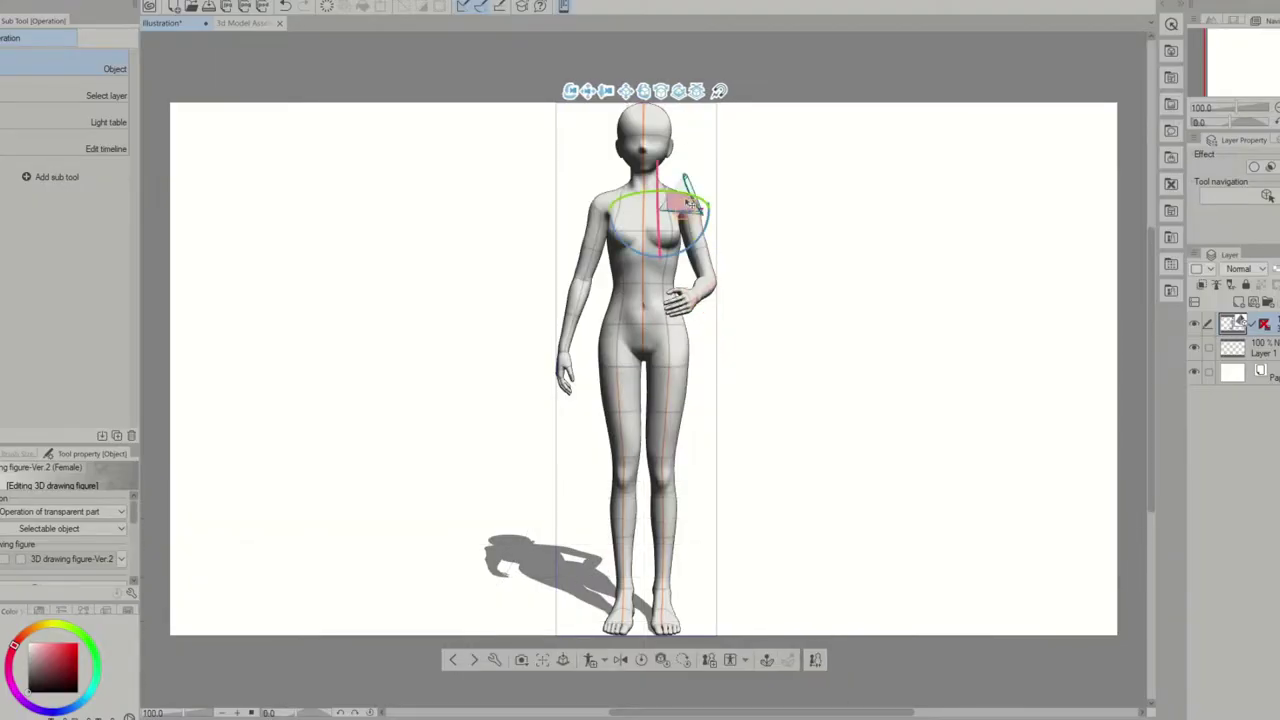
{"action": "left_click_drag", "start_coordinate": [658, 205], "coordinate": [661, 141]}
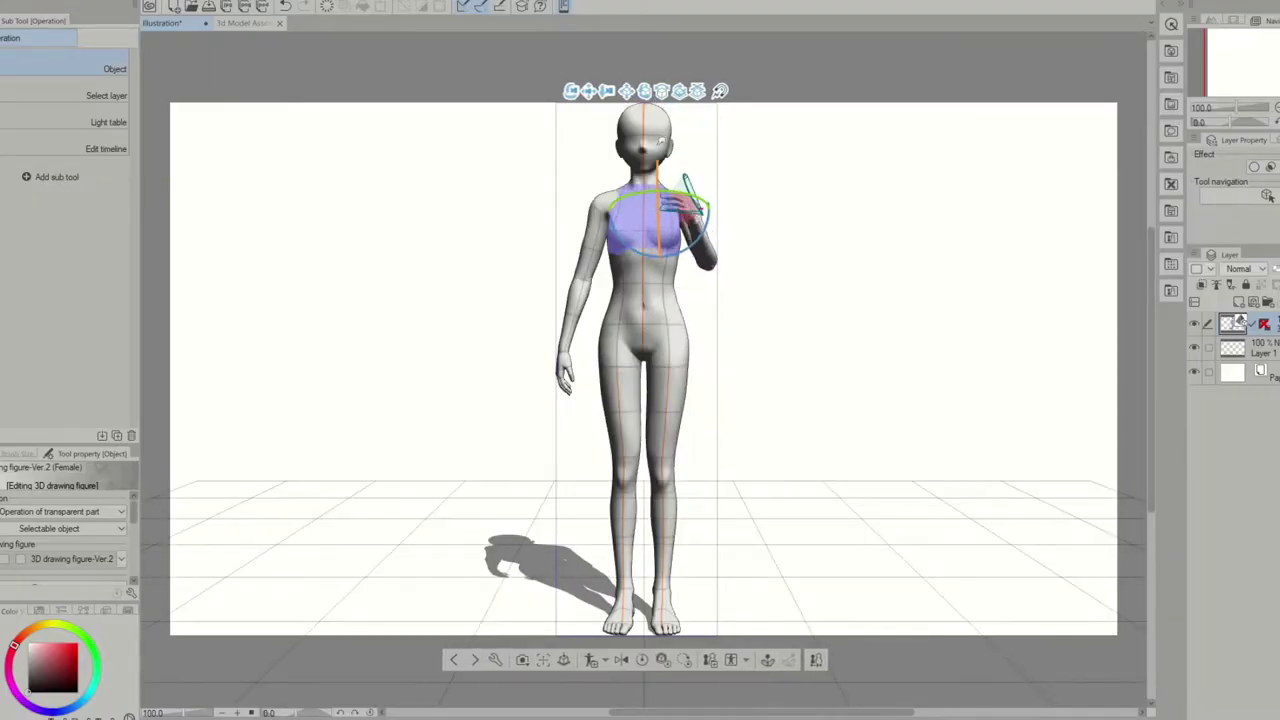
{"action": "left_click", "coordinate": [600, 205]}
{"action": "left_click_drag", "start_coordinate": [642, 251], "coordinate": [592, 205]}
{"action": "left_click", "coordinate": [587, 236]}
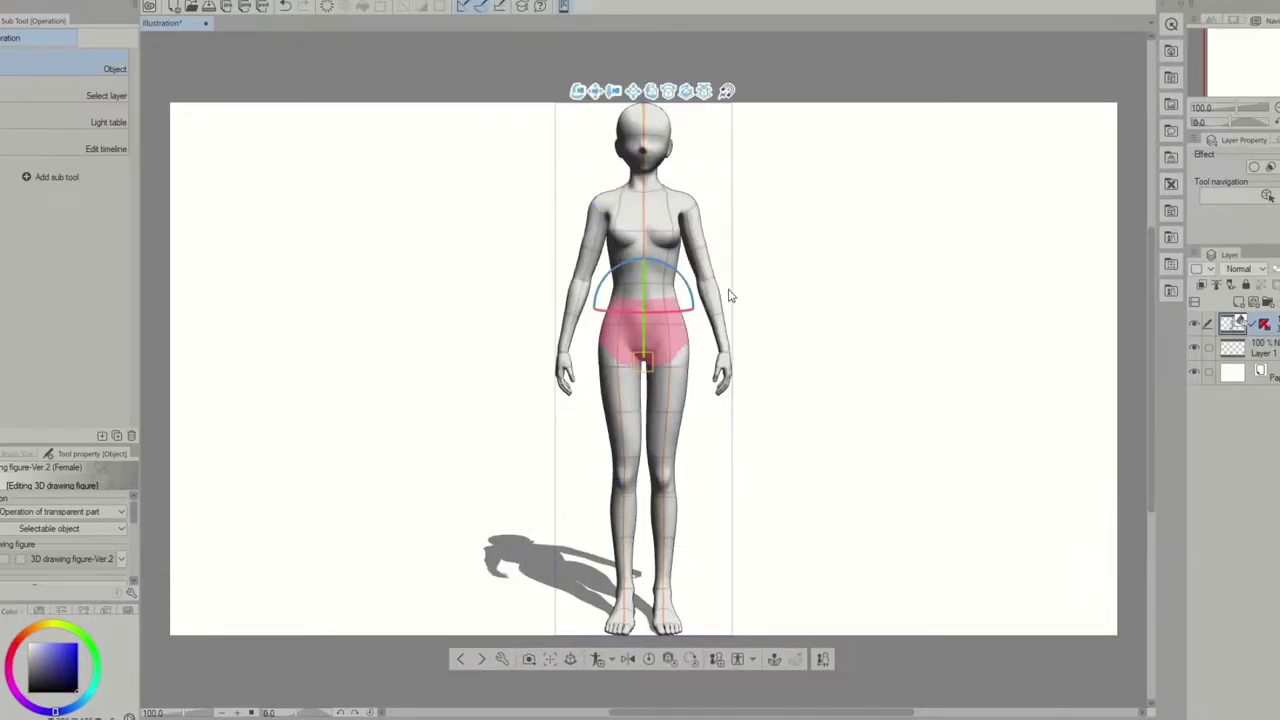
- Select the figure's pelvis, chest, left forearm and head in turn to examine the manipulator on each body part
{"action": "left_click", "coordinate": [668, 332]}
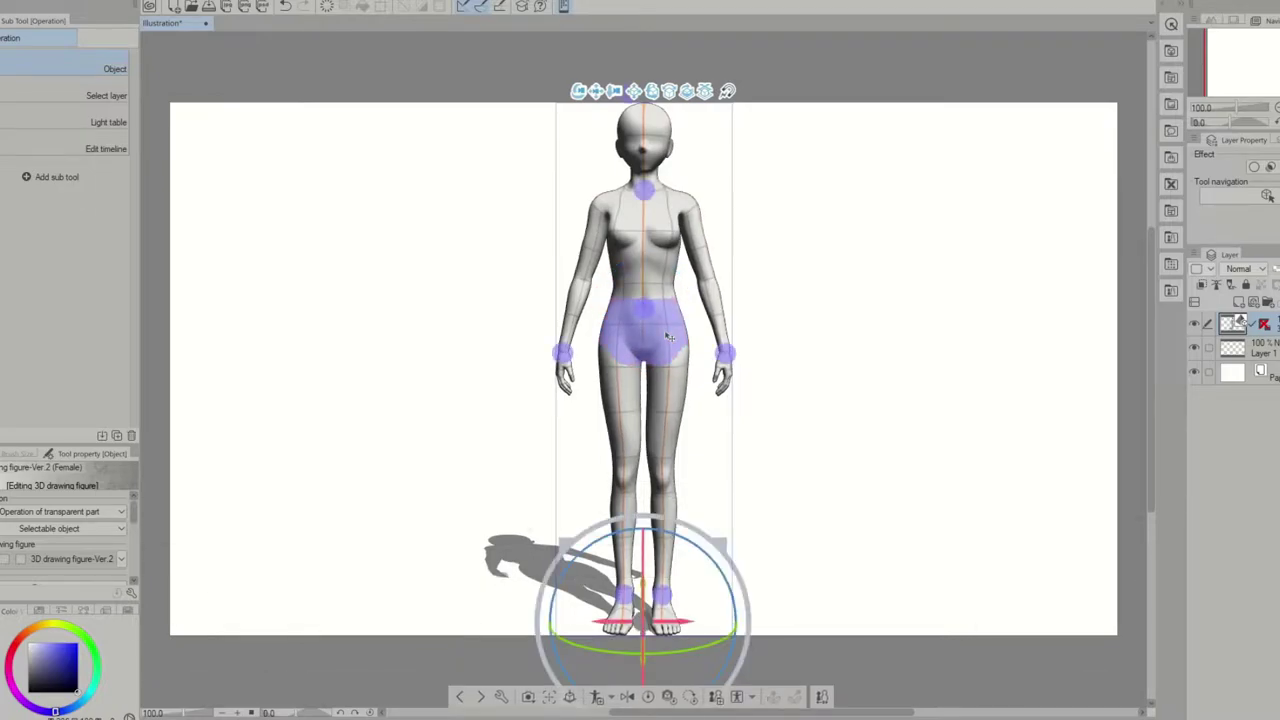
{"action": "left_click", "coordinate": [648, 215]}
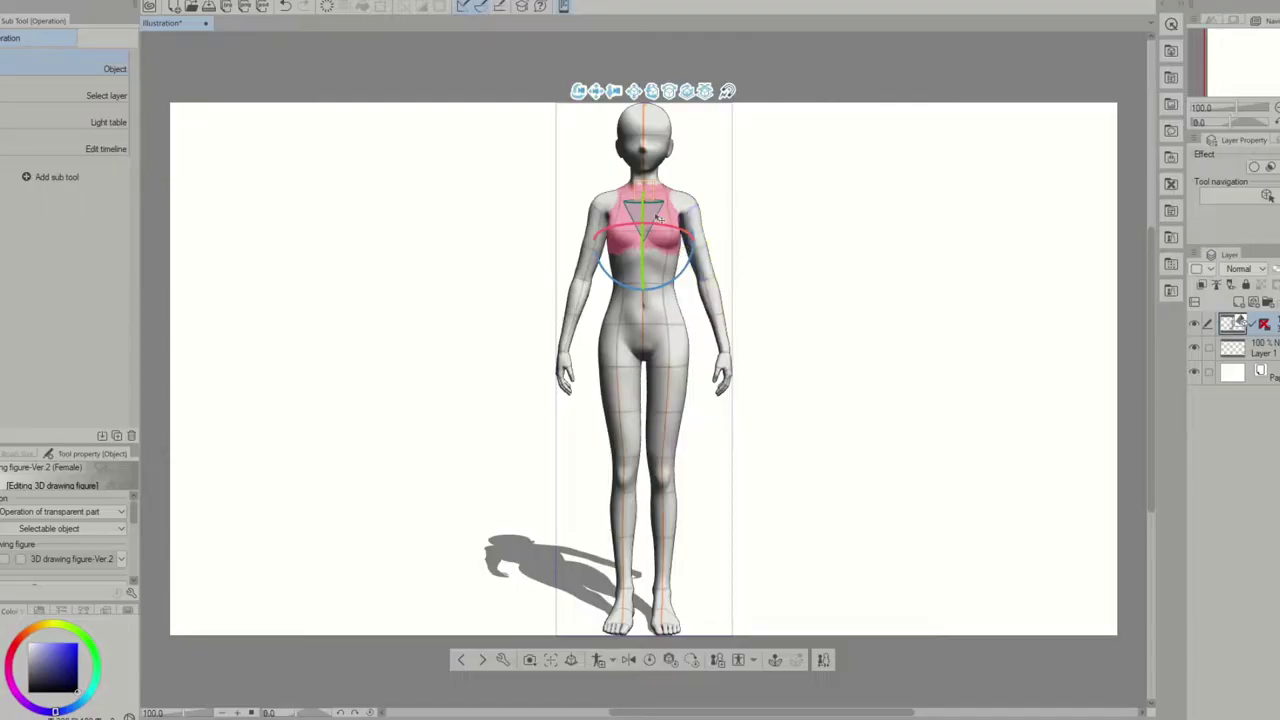
{"action": "left_click", "coordinate": [662, 225]}
{"action": "left_click", "coordinate": [717, 301]}
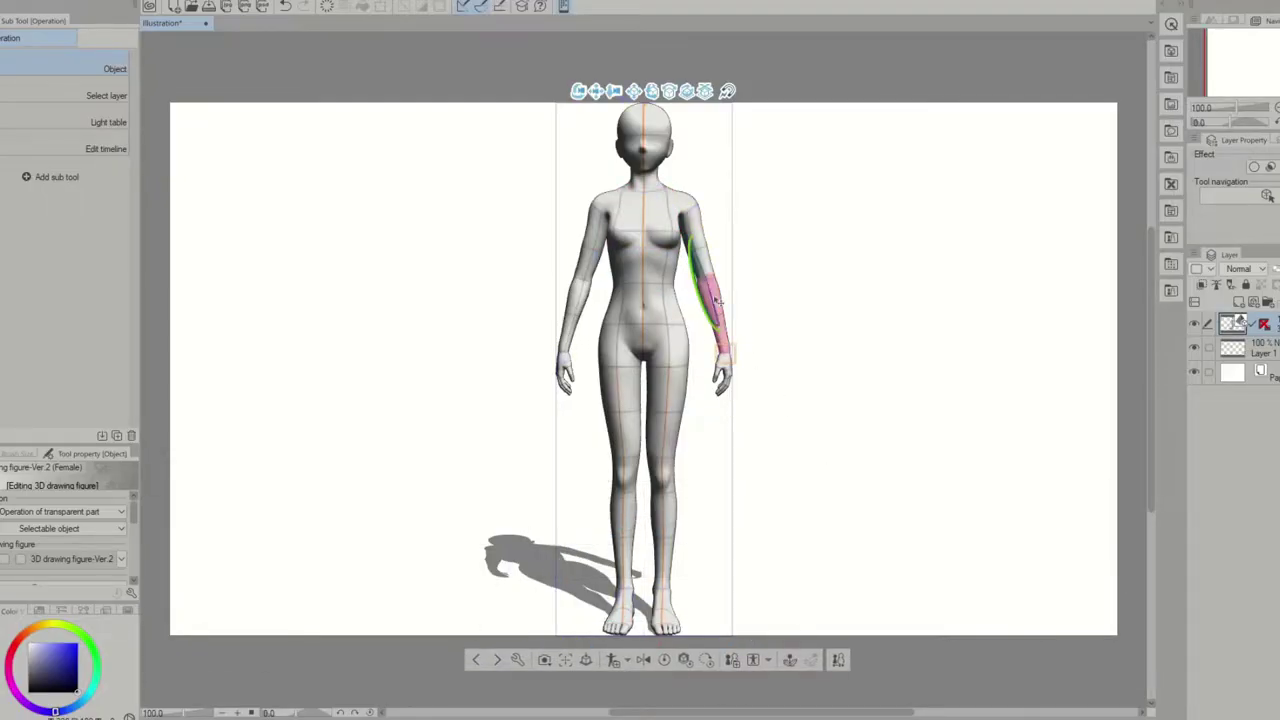
{"action": "left_click", "coordinate": [717, 301]}
{"action": "left_click", "coordinate": [642, 137]}
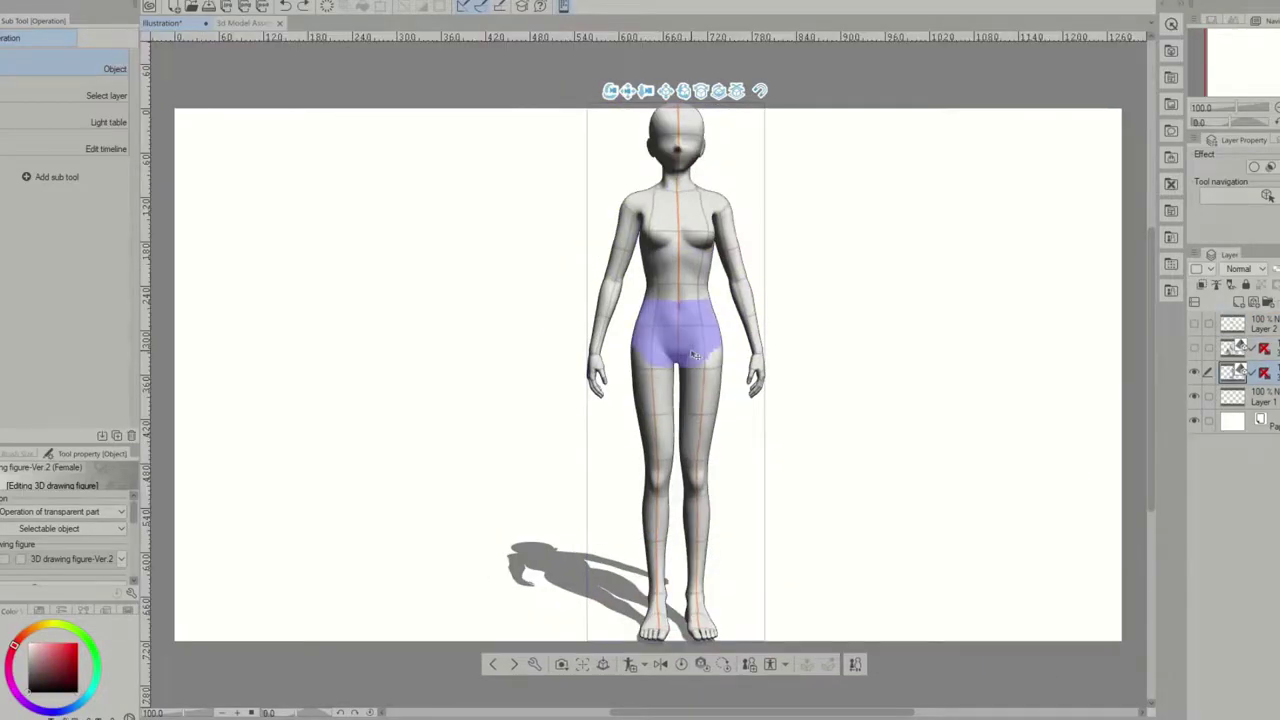
- Rotate the figure from the pelvis into a three-quarter stance, and twist its waist
{"action": "left_click", "coordinate": [680, 330]}
{"action": "left_click_drag", "start_coordinate": [780, 340], "coordinate": [681, 339]}
{"action": "left_click", "coordinate": [685, 336]}
{"action": "left_click", "coordinate": [670, 277]}
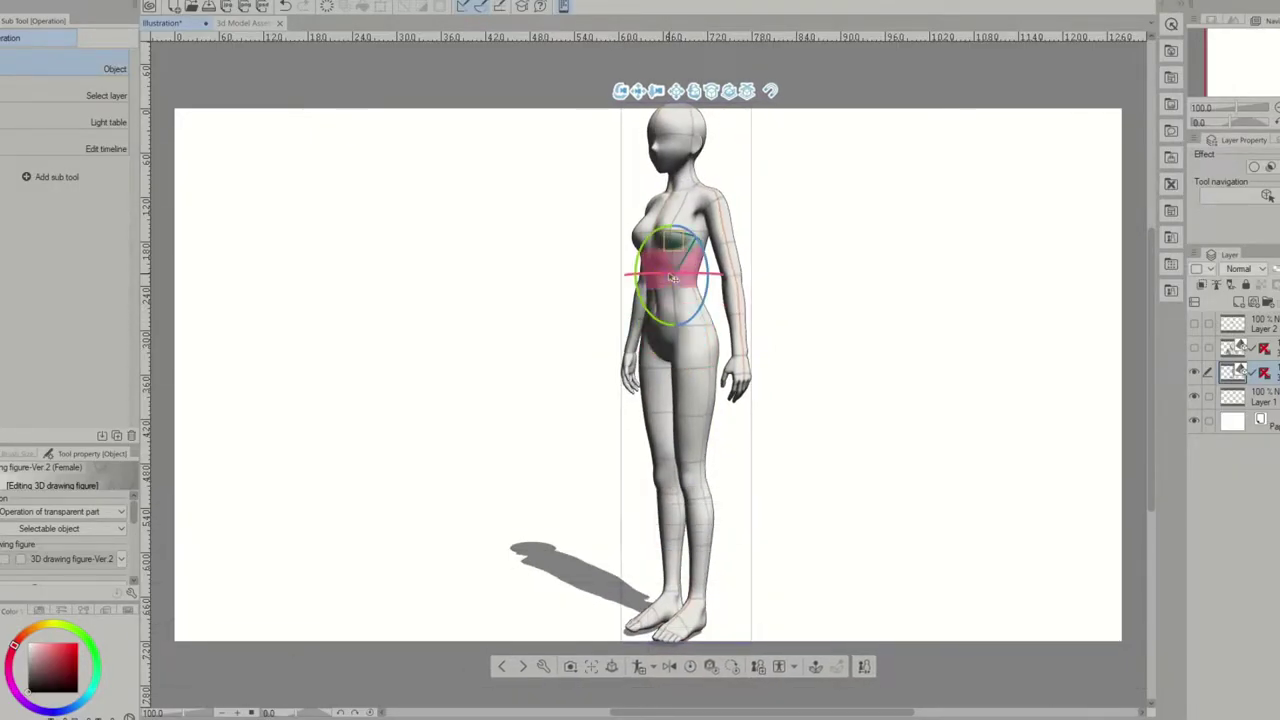
{"action": "left_click_drag", "start_coordinate": [685, 273], "coordinate": [712, 282]}
- Bend the figure's left arm at the elbow and rotate it so the hand sits in front of the chest
{"action": "left_click", "coordinate": [745, 301]}
{"action": "left_click", "coordinate": [729, 224]}
{"action": "mouse_move", "coordinate": [704, 236]}
{"action": "left_mouse_down"}
{"action": "mouse_move", "coordinate": [688, 226]}
{"action": "mouse_move", "coordinate": [700, 232]}
{"action": "mouse_move", "coordinate": [729, 192]}
{"action": "mouse_move", "coordinate": [728, 237]}
{"action": "mouse_move", "coordinate": [711, 251]}
{"action": "left_mouse_up"}
{"action": "left_click", "coordinate": [714, 211]}
- Fold the figure's right forearm upward, and turn the head toward the viewer
{"action": "left_click", "coordinate": [617, 305]}
{"action": "left_click_drag", "start_coordinate": [615, 308], "coordinate": [664, 232]}
{"action": "left_click", "coordinate": [632, 233]}
{"action": "left_click", "coordinate": [676, 145]}
{"action": "left_click_drag", "start_coordinate": [660, 158], "coordinate": [700, 158]}
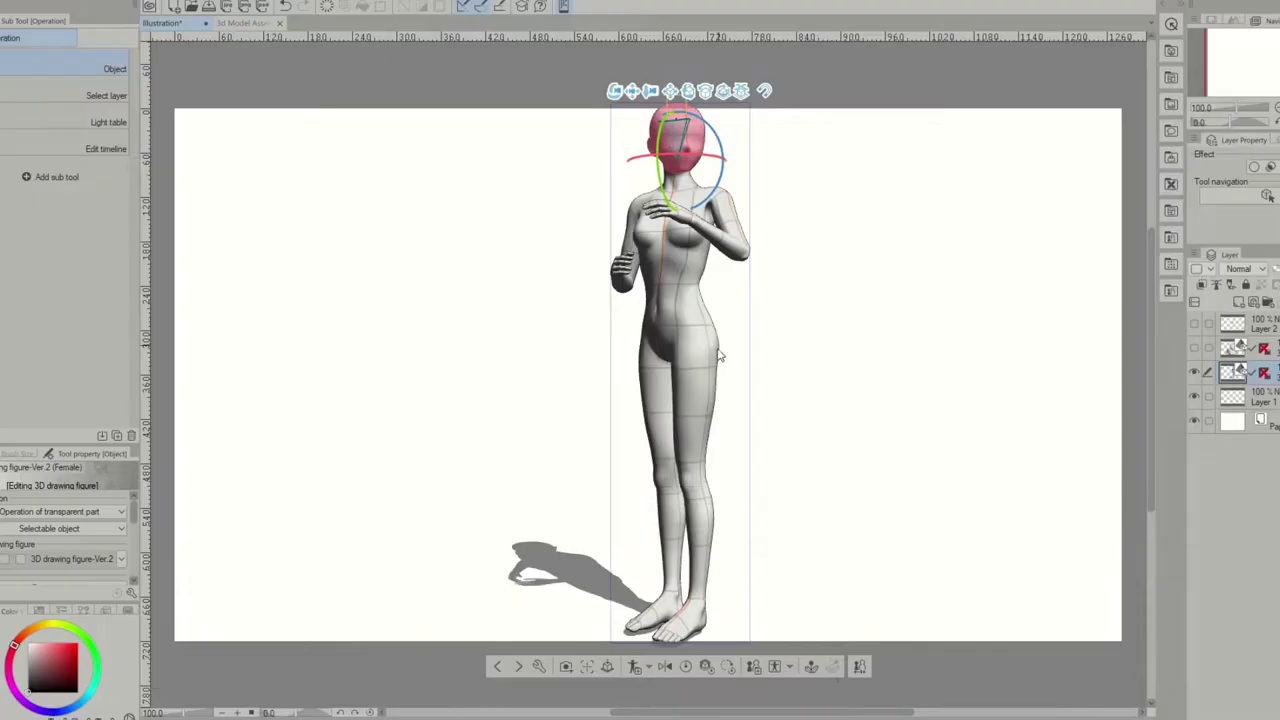
- Bend the figure's left leg at the knee so the foot lifts behind the body in a walking pose
{"action": "left_click", "coordinate": [702, 430]}
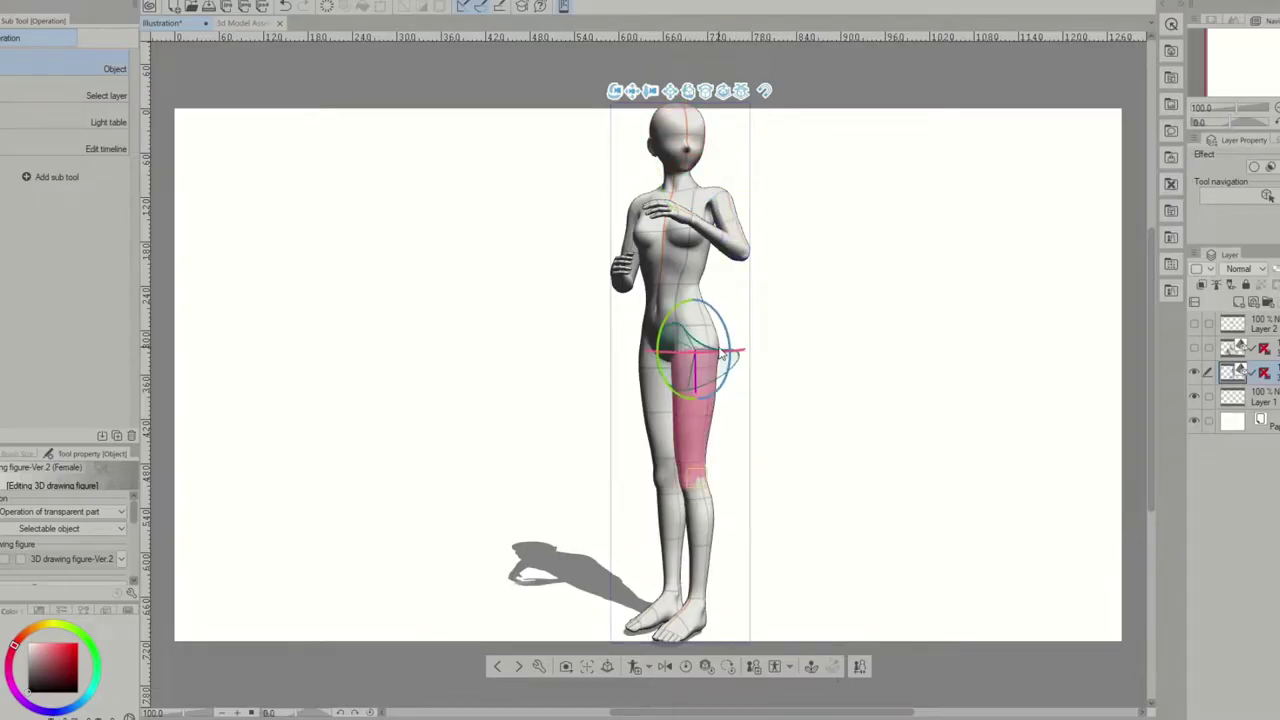
{"action": "left_click", "coordinate": [657, 435]}
{"action": "left_click", "coordinate": [692, 487]}
{"action": "left_click_drag", "start_coordinate": [692, 487], "coordinate": [702, 506]}
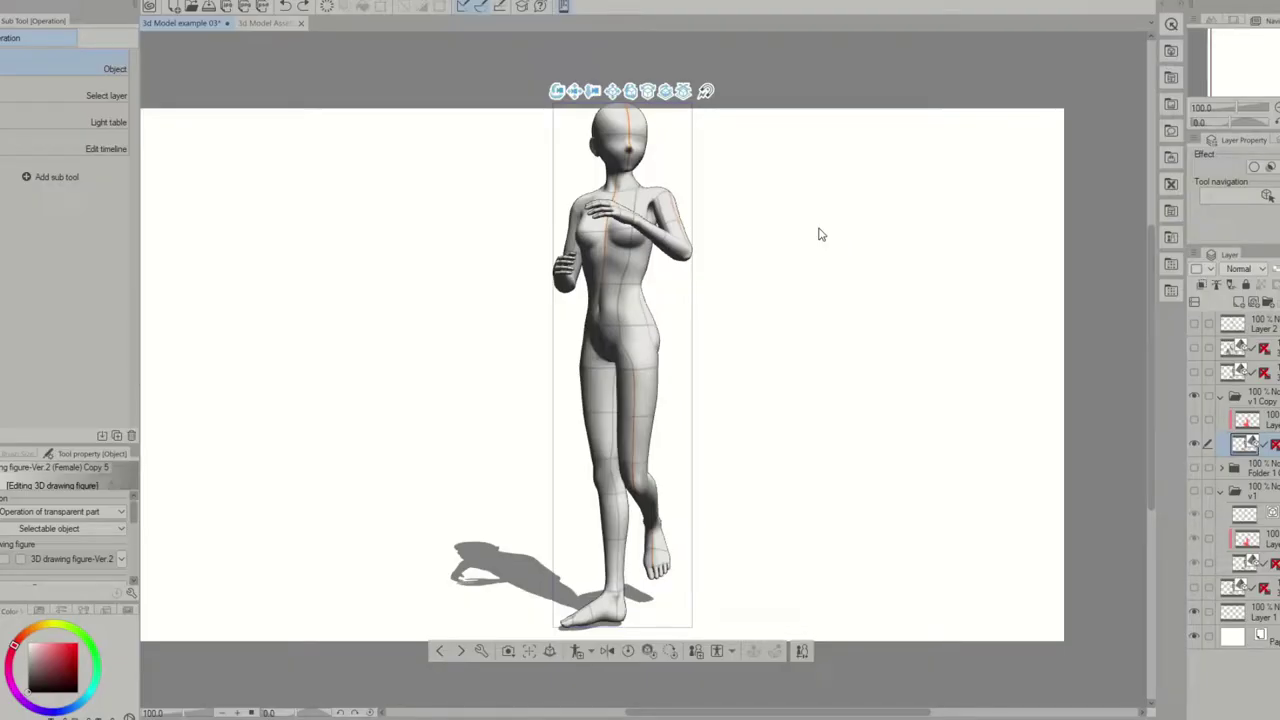
- Rotate the figure's pelvis and waist so the hips shift sideways and the torso leans back over them
{"action": "left_click", "coordinate": [620, 349]}
{"action": "left_click", "coordinate": [619, 307]}
{"action": "left_click_drag", "start_coordinate": [620, 308], "coordinate": [612, 316]}
{"action": "left_click_drag", "start_coordinate": [537, 374], "coordinate": [547, 375]}
{"action": "left_click", "coordinate": [626, 419]}
{"action": "left_click_drag", "start_coordinate": [734, 415], "coordinate": [578, 400]}
- Adjust the lower part of the figure's right supporting leg, and select its foot
{"action": "left_click", "coordinate": [608, 316]}
{"action": "left_click", "coordinate": [604, 335]}
{"action": "left_click", "coordinate": [604, 333]}
{"action": "left_click", "coordinate": [602, 528]}
{"action": "left_click_drag", "start_coordinate": [582, 518], "coordinate": [604, 518]}
{"action": "left_click", "coordinate": [615, 608]}
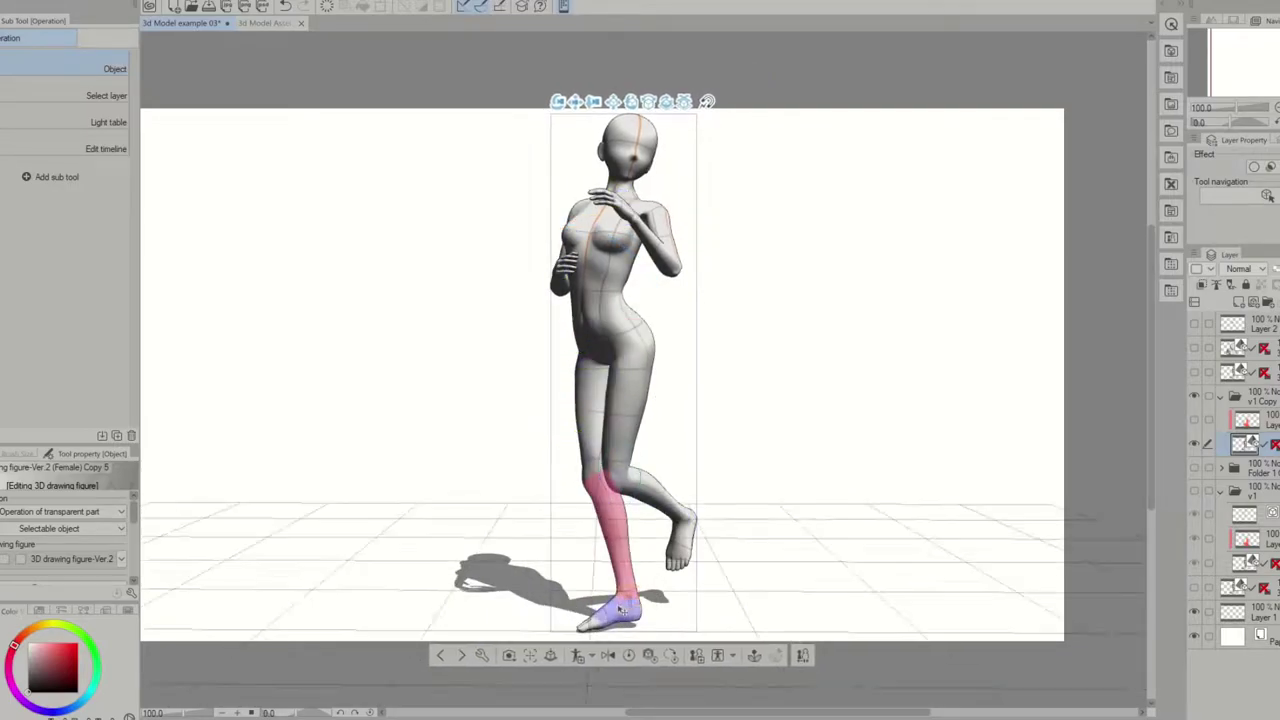
- Bend the figure's left knee further so the lower leg kicks up behind the body, and adjust the thigh
{"action": "left_click_drag", "start_coordinate": [657, 612], "coordinate": [655, 432]}
{"action": "left_click", "coordinate": [659, 489]}
{"action": "left_click", "coordinate": [629, 394]}
{"action": "left_click_drag", "start_coordinate": [657, 367], "coordinate": [671, 362]}
{"action": "left_click_drag", "start_coordinate": [760, 303], "coordinate": [788, 297]}
- Move the figure's gaze controller beside the head, and rotate the raised left foot
{"action": "left_click", "coordinate": [620, 331]}
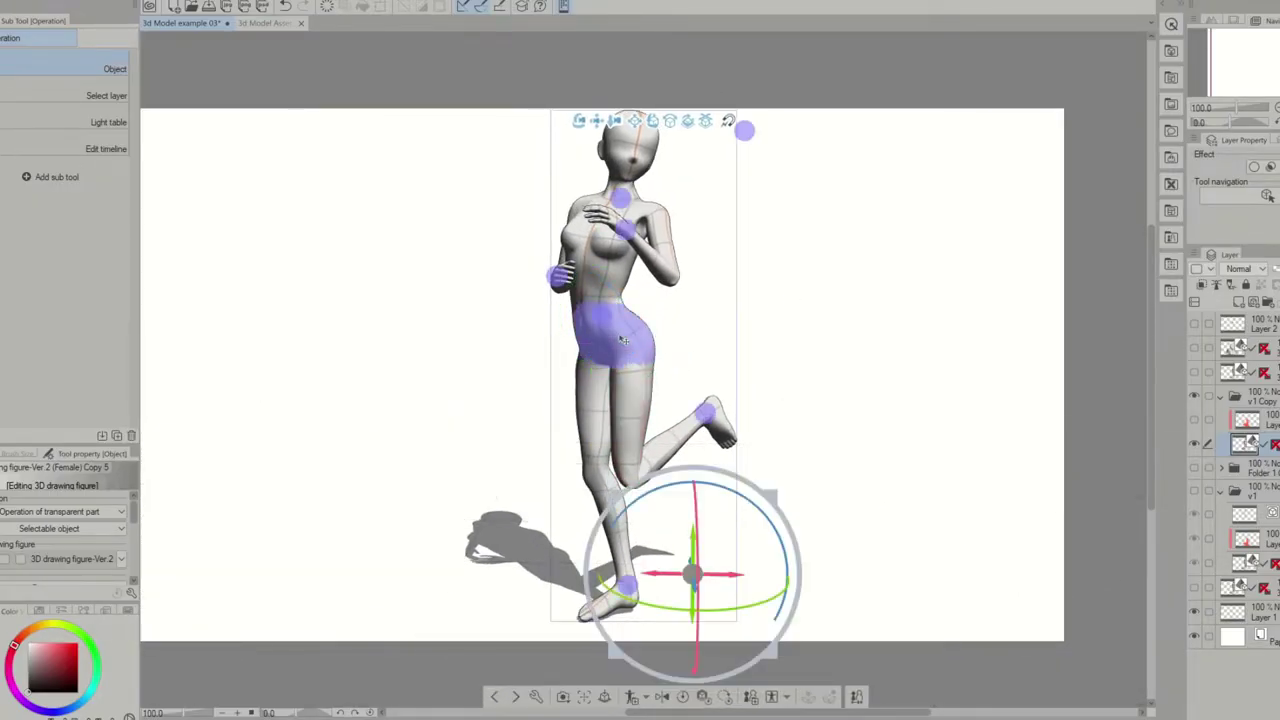
{"action": "mouse_move", "coordinate": [744, 132]}
{"action": "left_mouse_down"}
{"action": "mouse_move", "coordinate": [789, 155]}
{"action": "mouse_move", "coordinate": [649, 133]}
{"action": "mouse_move", "coordinate": [750, 146]}
{"action": "left_mouse_up"}
{"action": "left_click", "coordinate": [866, 280]}
{"action": "left_click", "coordinate": [690, 430]}
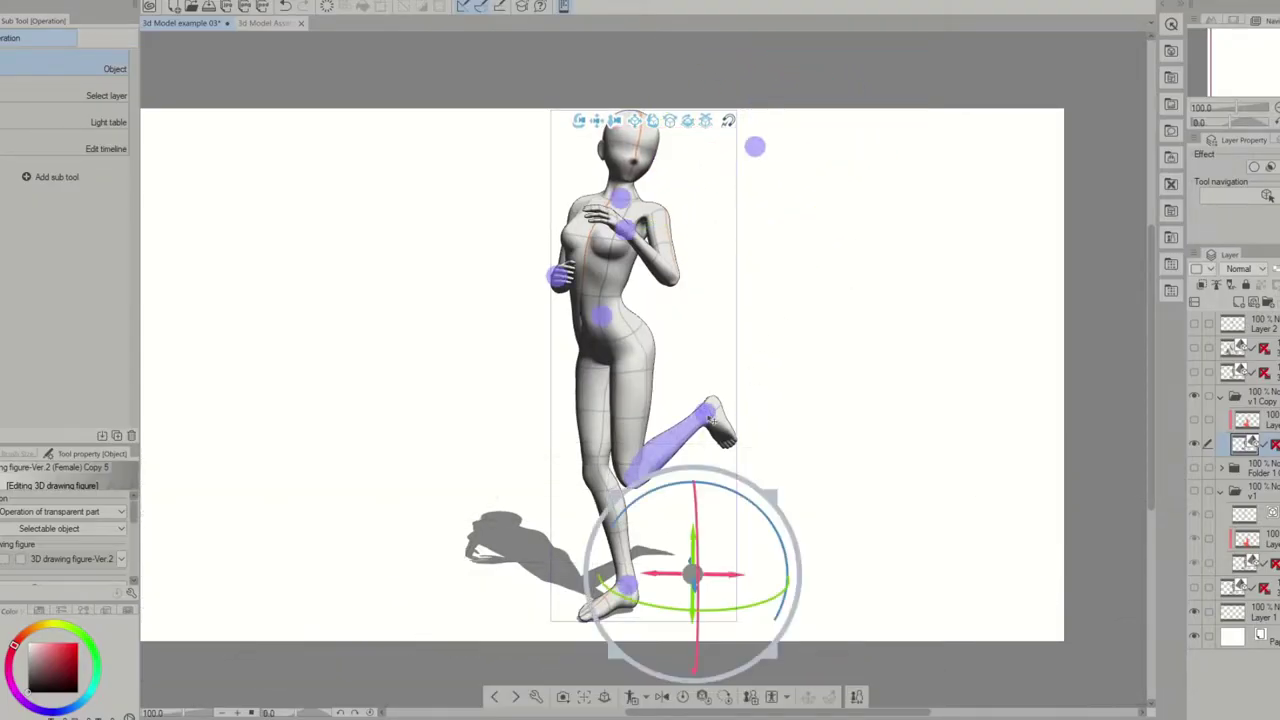
{"action": "left_click", "coordinate": [712, 418]}
{"action": "left_click_drag", "start_coordinate": [697, 516], "coordinate": [771, 417]}
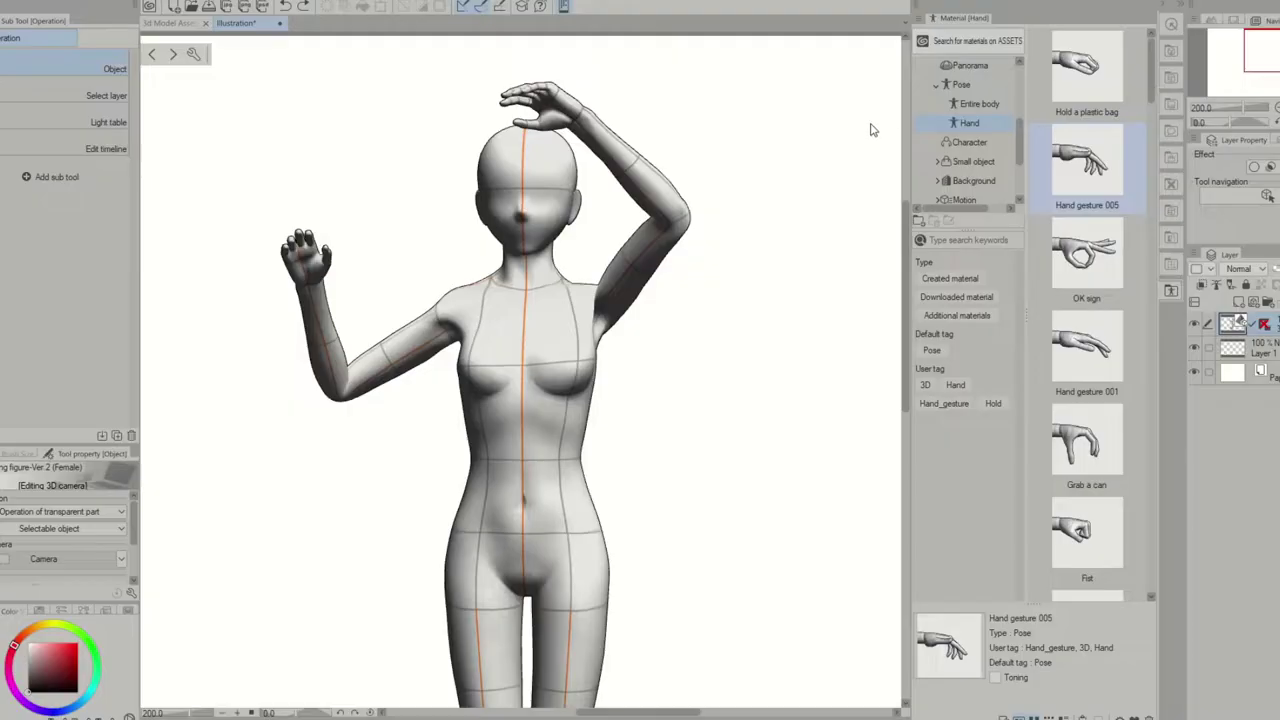
- Apply the Hand gesture 005 pose to the figure, and the Peace sign pose to its raised left hand only
{"action": "left_click_drag", "start_coordinate": [1099, 180], "coordinate": [523, 354]}
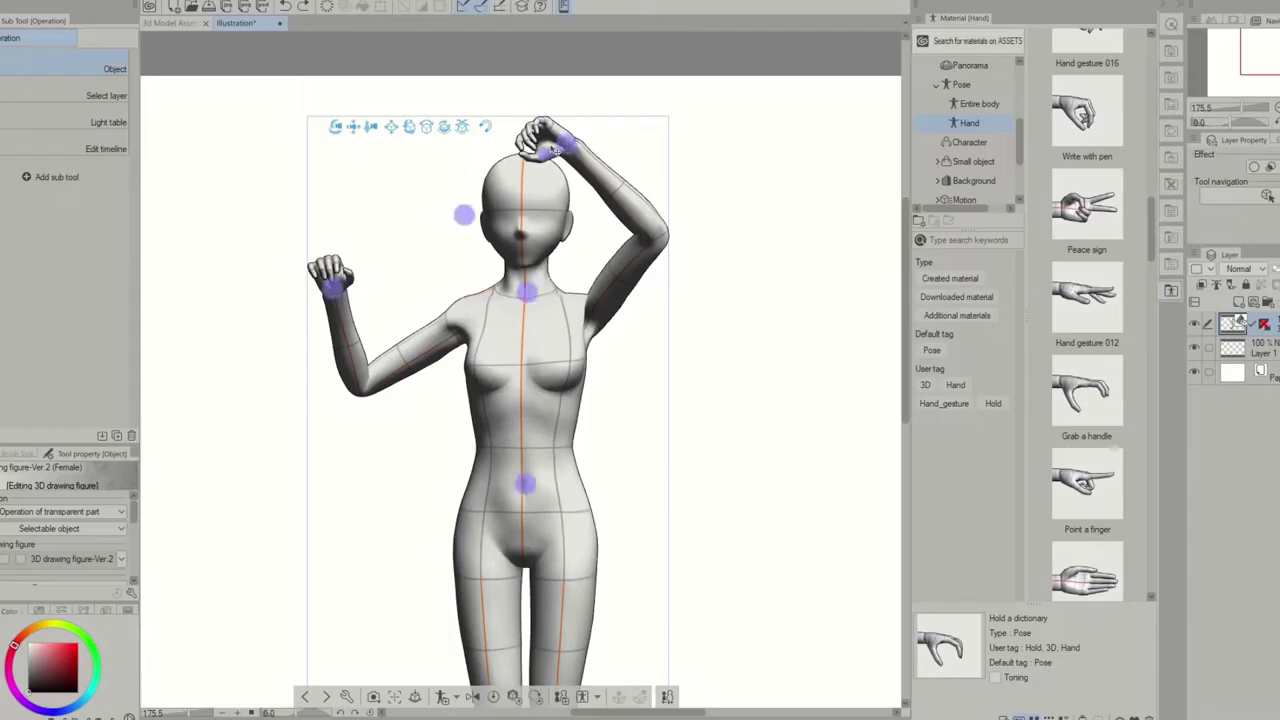
{"action": "left_click", "coordinate": [552, 149]}
{"action": "left_click_drag", "start_coordinate": [1087, 207], "coordinate": [550, 152]}
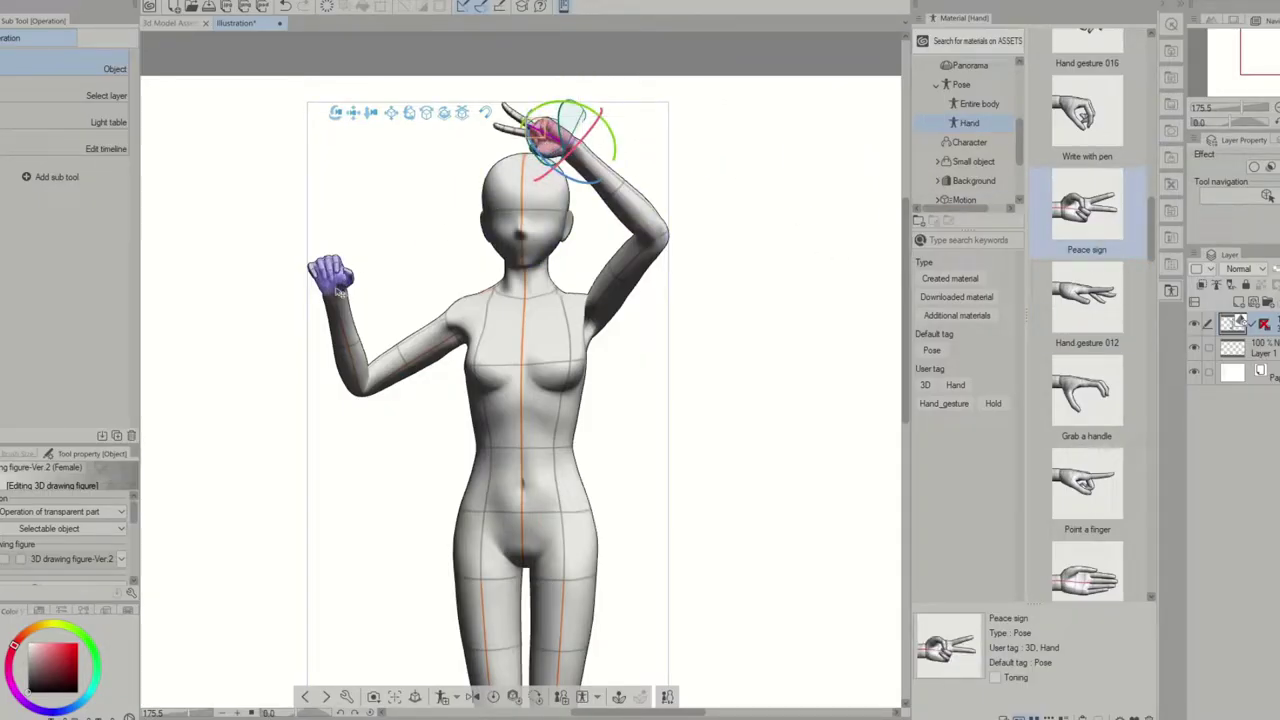
{"action": "left_click", "coordinate": [338, 285]}
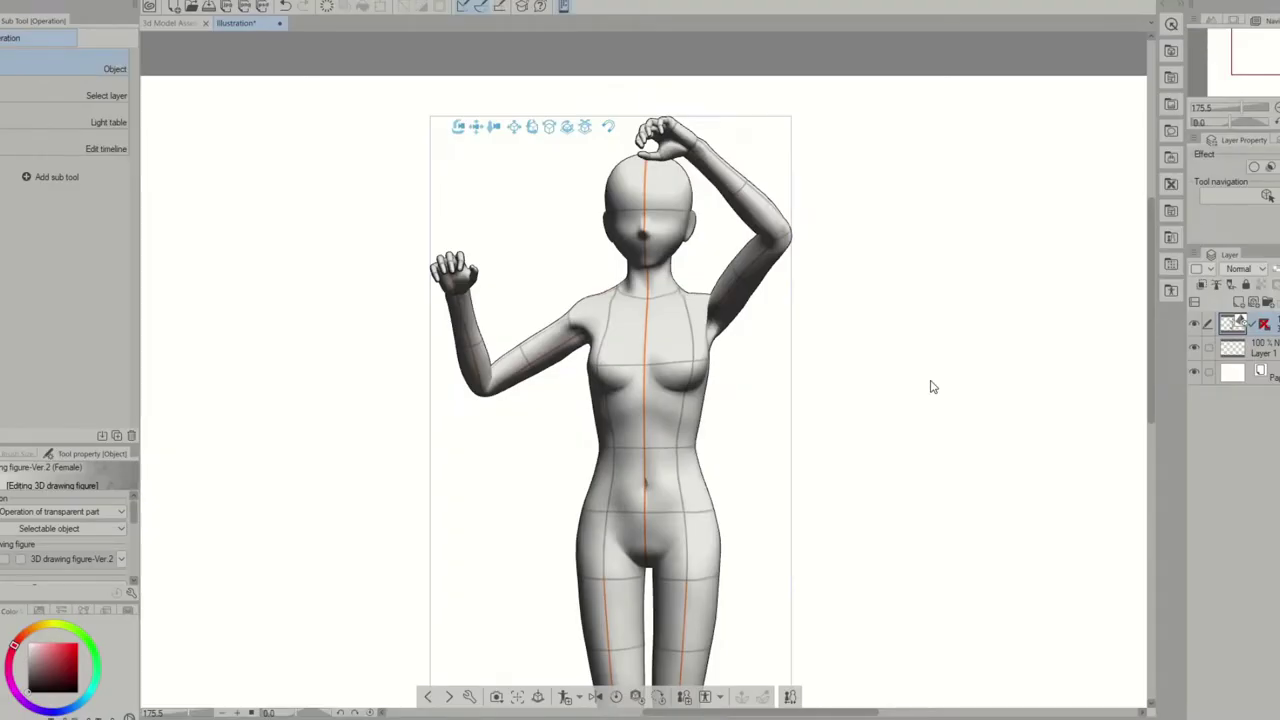
- Open the figure's detailed pose settings, spread the fingers of both hands with the Pose hand control, and adjust the raised hand separately
{"action": "left_click", "coordinate": [469, 697]}
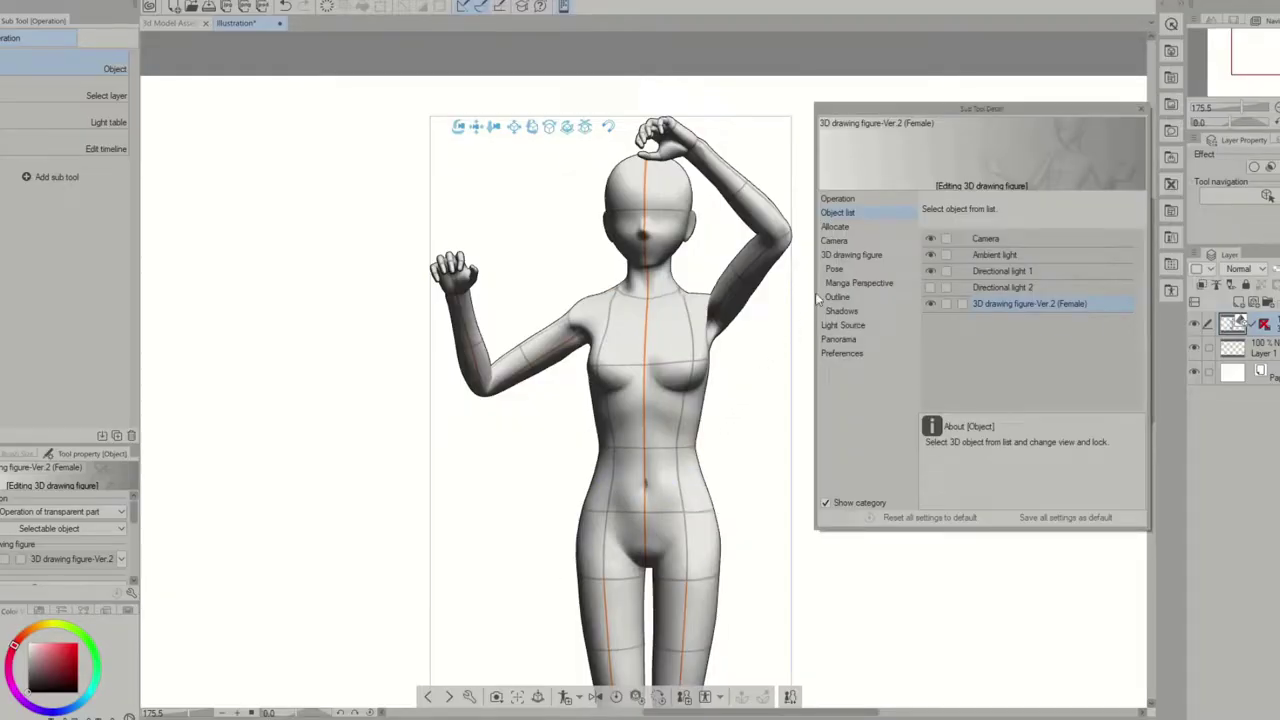
{"action": "left_click", "coordinate": [866, 268]}
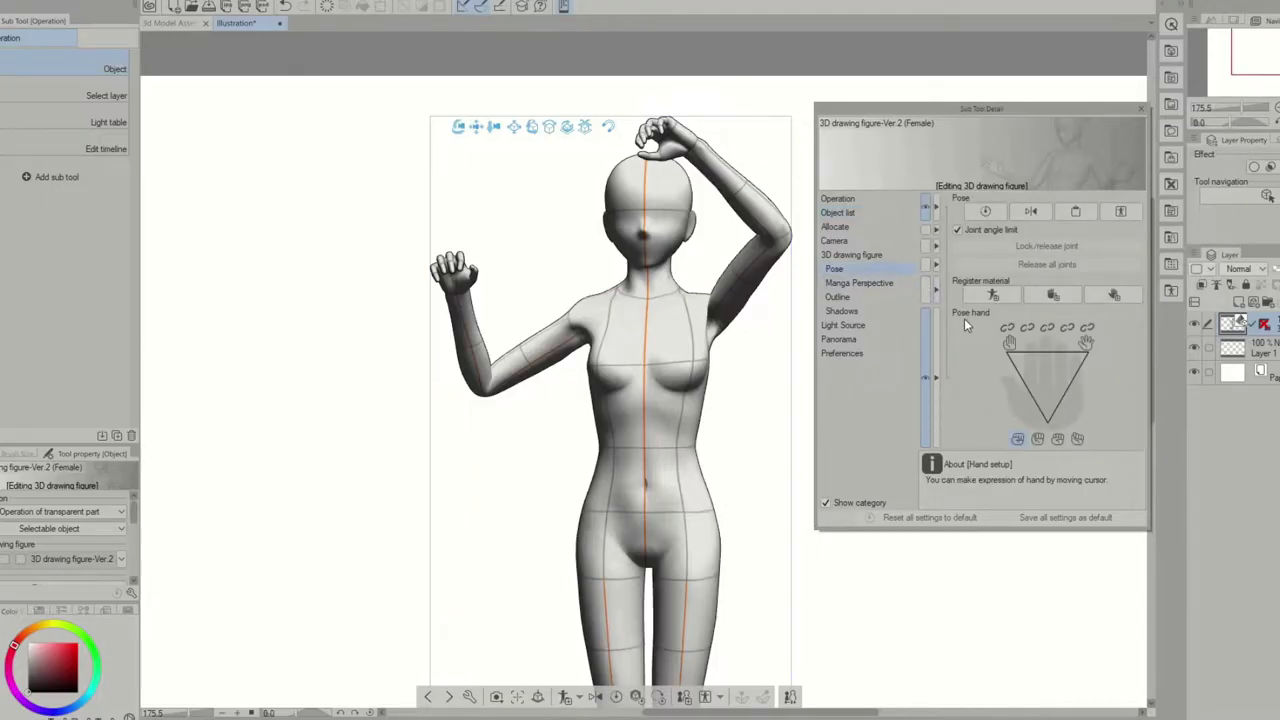
{"action": "left_click_drag", "start_coordinate": [1047, 400], "coordinate": [1037, 341]}
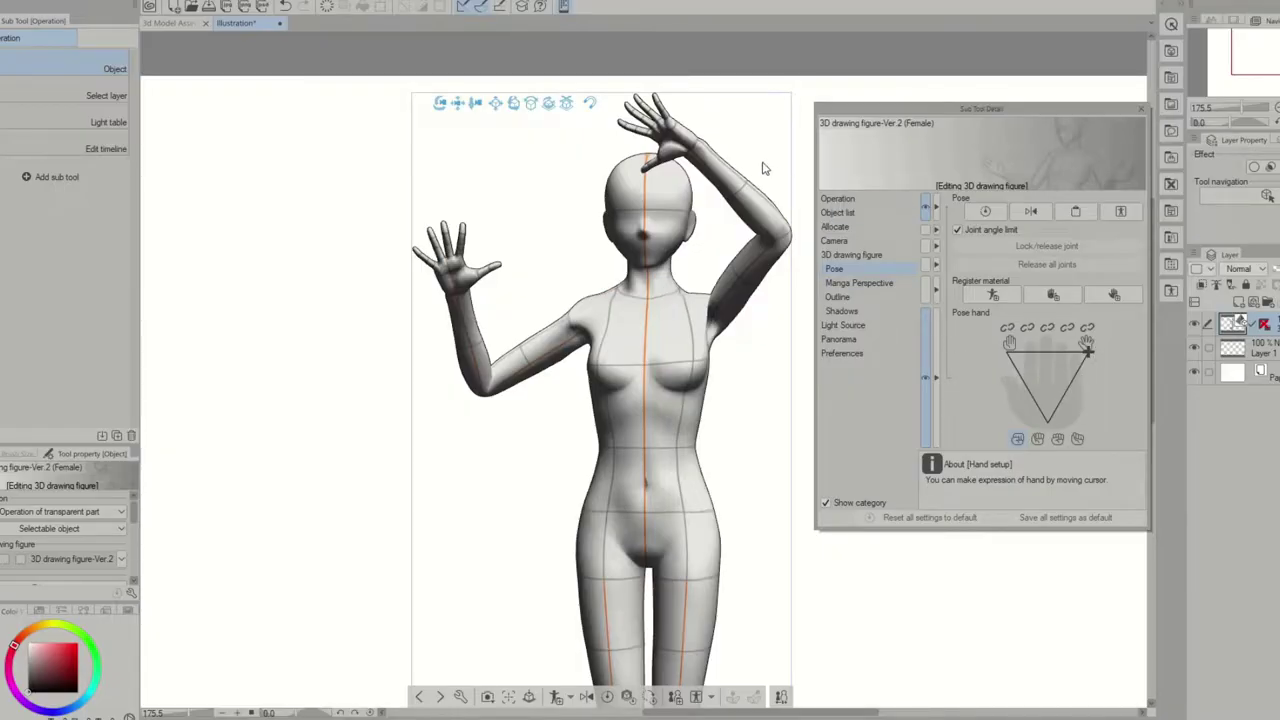
{"action": "left_click", "coordinate": [675, 147]}
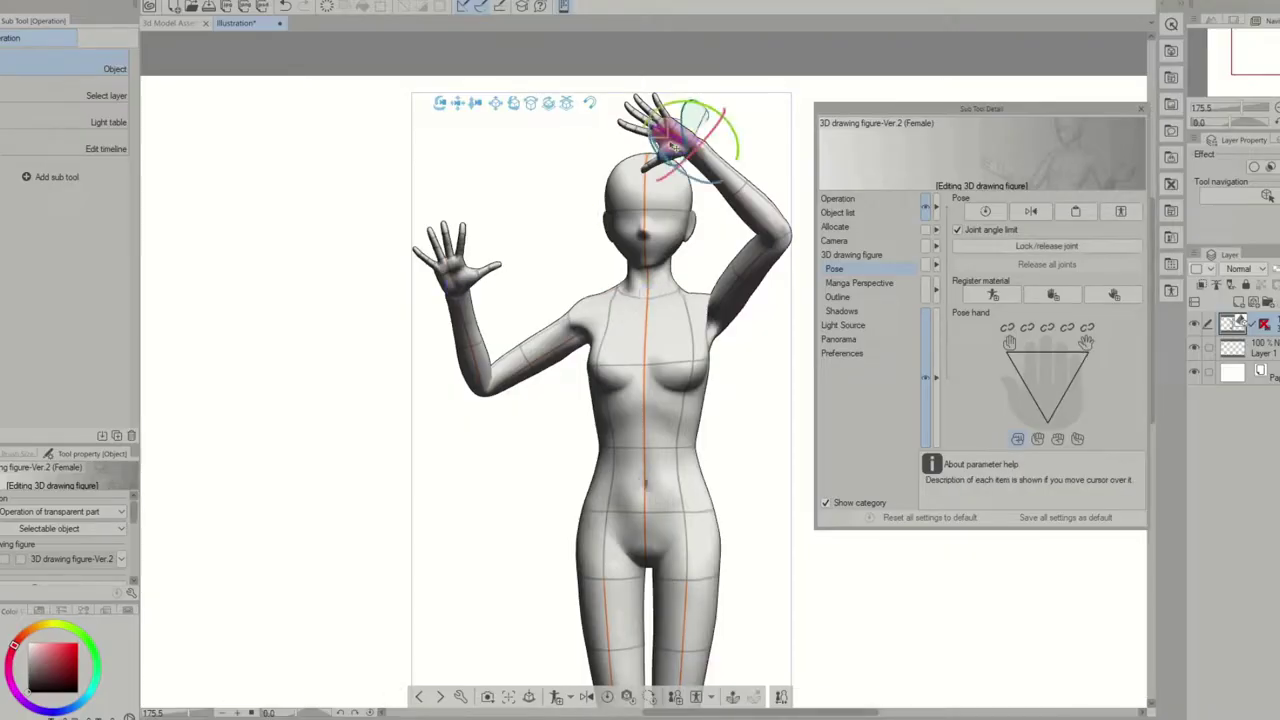
{"action": "left_click_drag", "start_coordinate": [1077, 373], "coordinate": [1068, 403]}
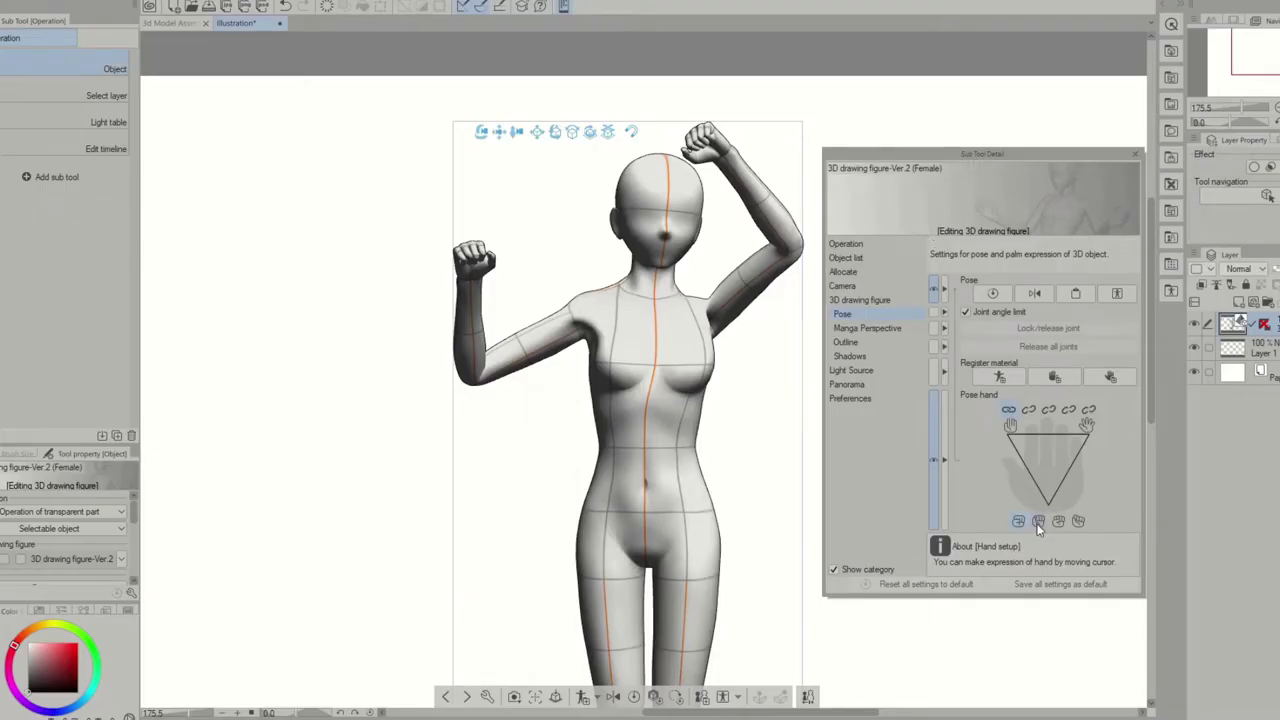
- Switch the Pose hand control through its second, third and fourth finger options, ending on the fourth
{"action": "left_click", "coordinate": [1040, 521]}
{"action": "left_click", "coordinate": [1061, 522]}
{"action": "left_click", "coordinate": [1079, 521]}
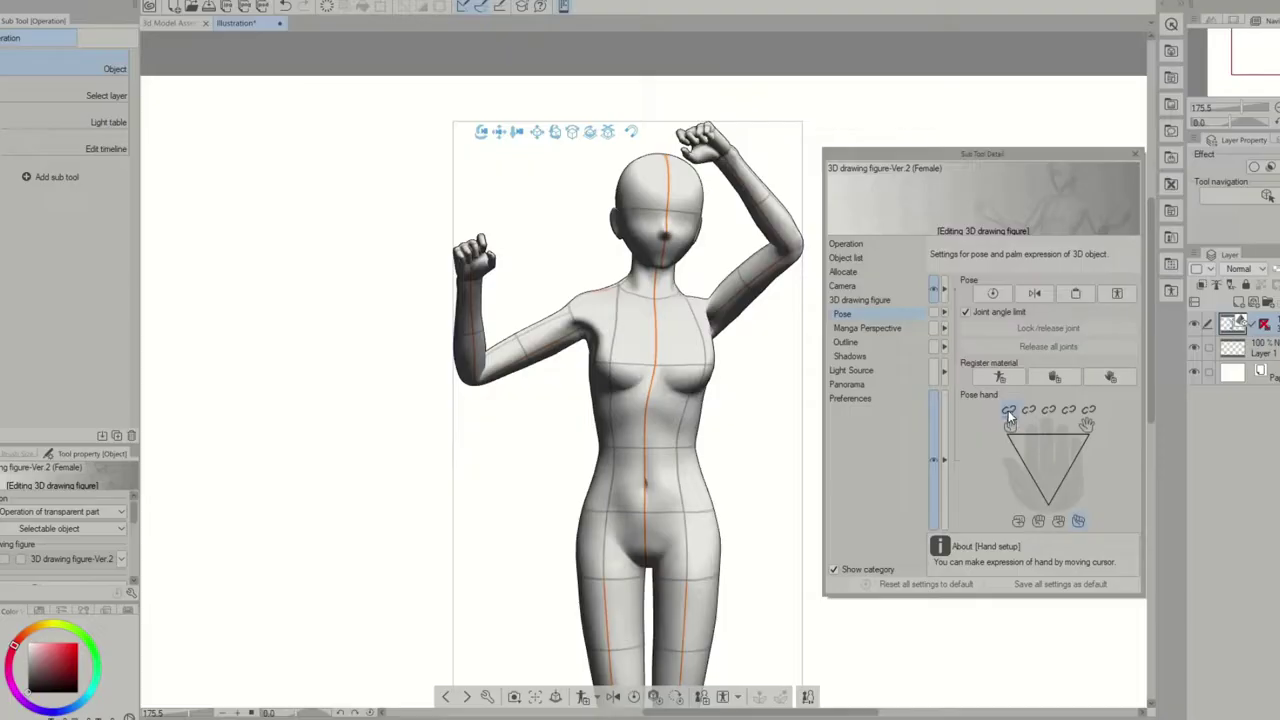
{"action": "left_click", "coordinate": [1078, 521]}
- Lock the second finger while reshaping the hands, switch the lock to the fifth finger, and return to the first finger option
{"action": "left_click", "coordinate": [1028, 410]}
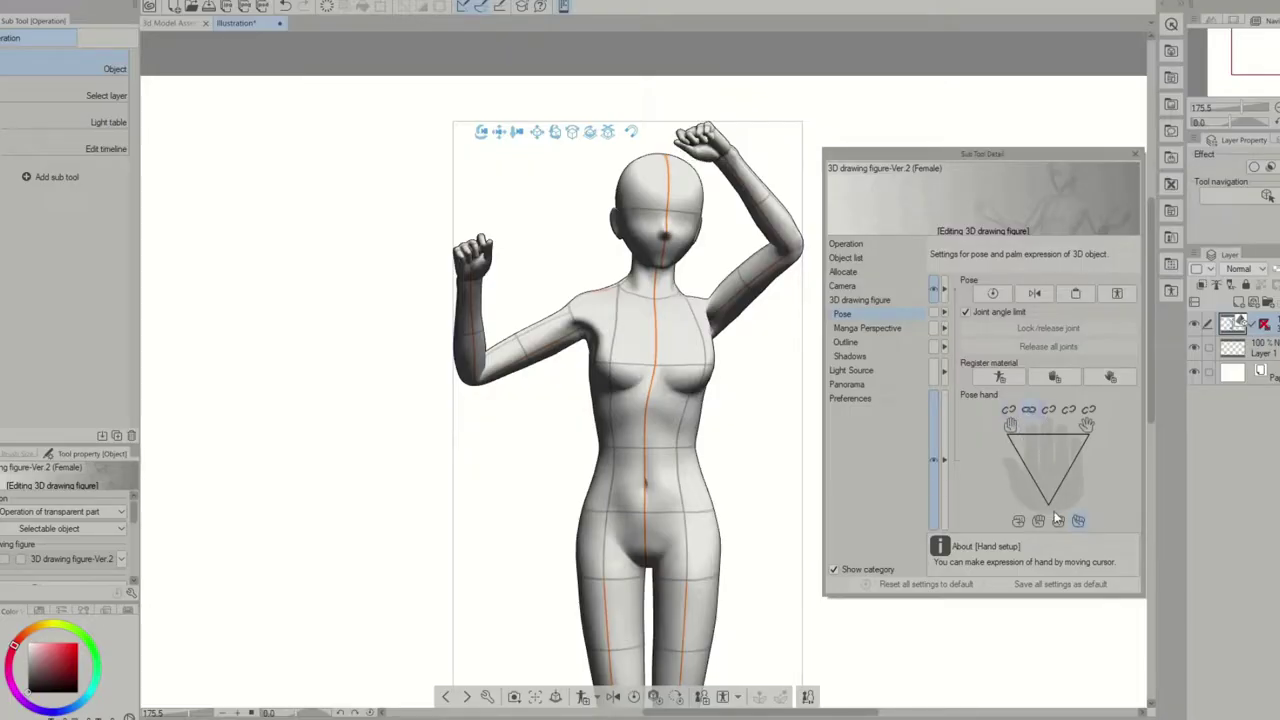
{"action": "mouse_move", "coordinate": [1066, 477]}
{"action": "left_mouse_down"}
{"action": "mouse_move", "coordinate": [1067, 454]}
{"action": "mouse_move", "coordinate": [1039, 451]}
{"action": "left_mouse_up"}
{"action": "left_click", "coordinate": [1089, 410]}
{"action": "left_click", "coordinate": [1018, 521]}
{"action": "left_click", "coordinate": [1028, 410]}
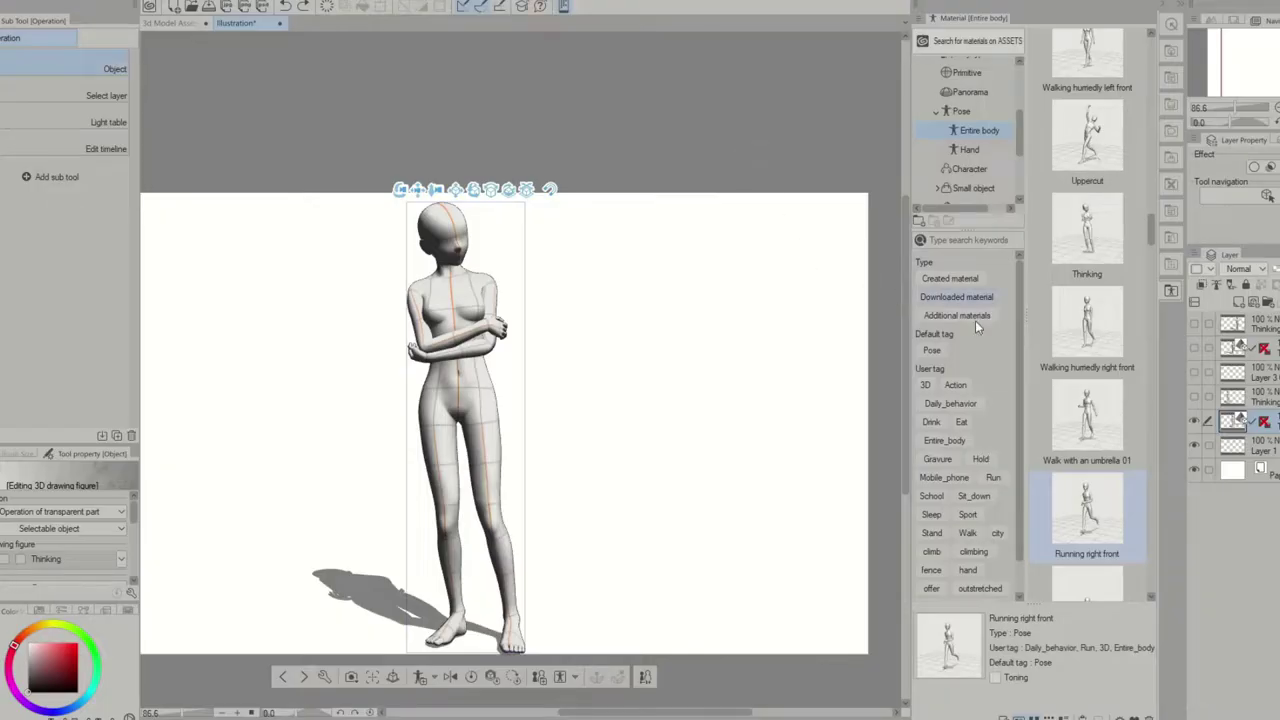
- Apply the entire-body poses Walk with an umbrella 01, Uppercut, Walking hurriedly right front and Running right front to the figure in turn
{"action": "left_click", "coordinate": [1087, 420]}
{"action": "mouse_move", "coordinate": [1087, 420]}
{"action": "left_mouse_down"}
{"action": "mouse_move", "coordinate": [626, 334]}
{"action": "mouse_move", "coordinate": [453, 392]}
{"action": "left_mouse_up"}
{"action": "left_click_drag", "start_coordinate": [1080, 140], "coordinate": [460, 410]}
{"action": "left_click", "coordinate": [1087, 325]}
{"action": "left_click_drag", "start_coordinate": [1087, 325], "coordinate": [506, 440]}
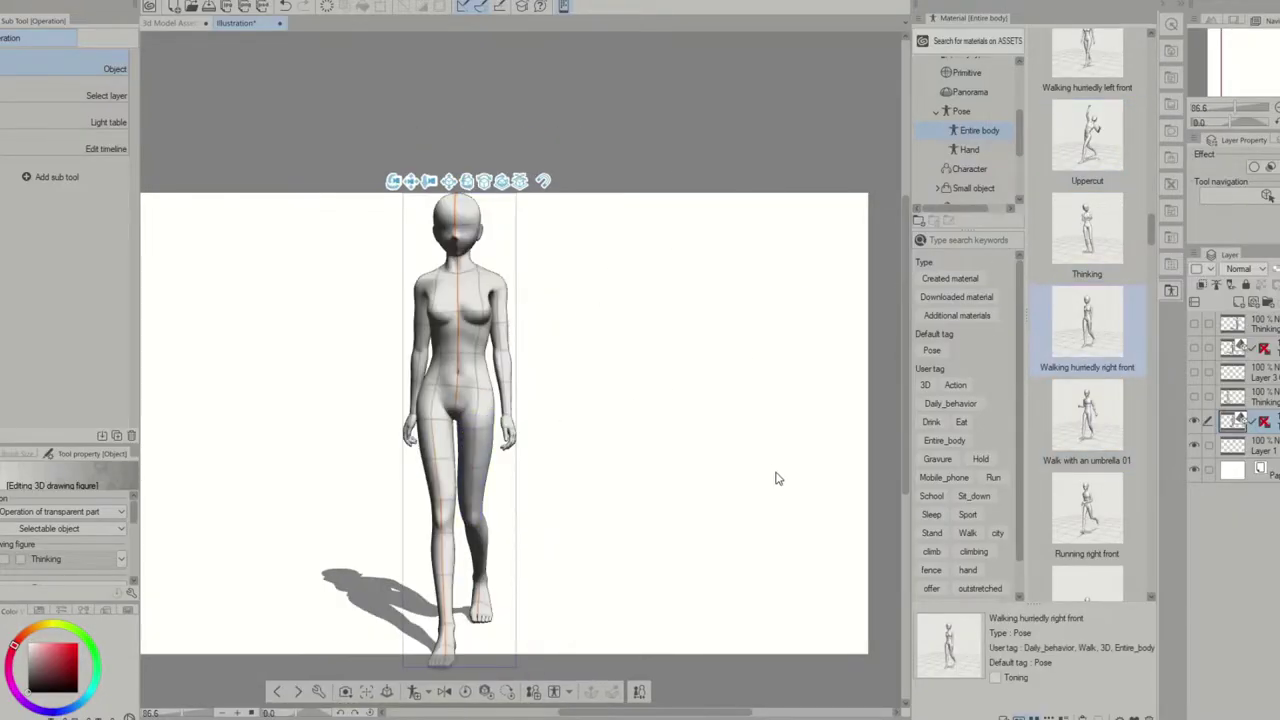
{"action": "left_click", "coordinate": [1125, 544]}
{"action": "left_click_drag", "start_coordinate": [1125, 544], "coordinate": [480, 380]}
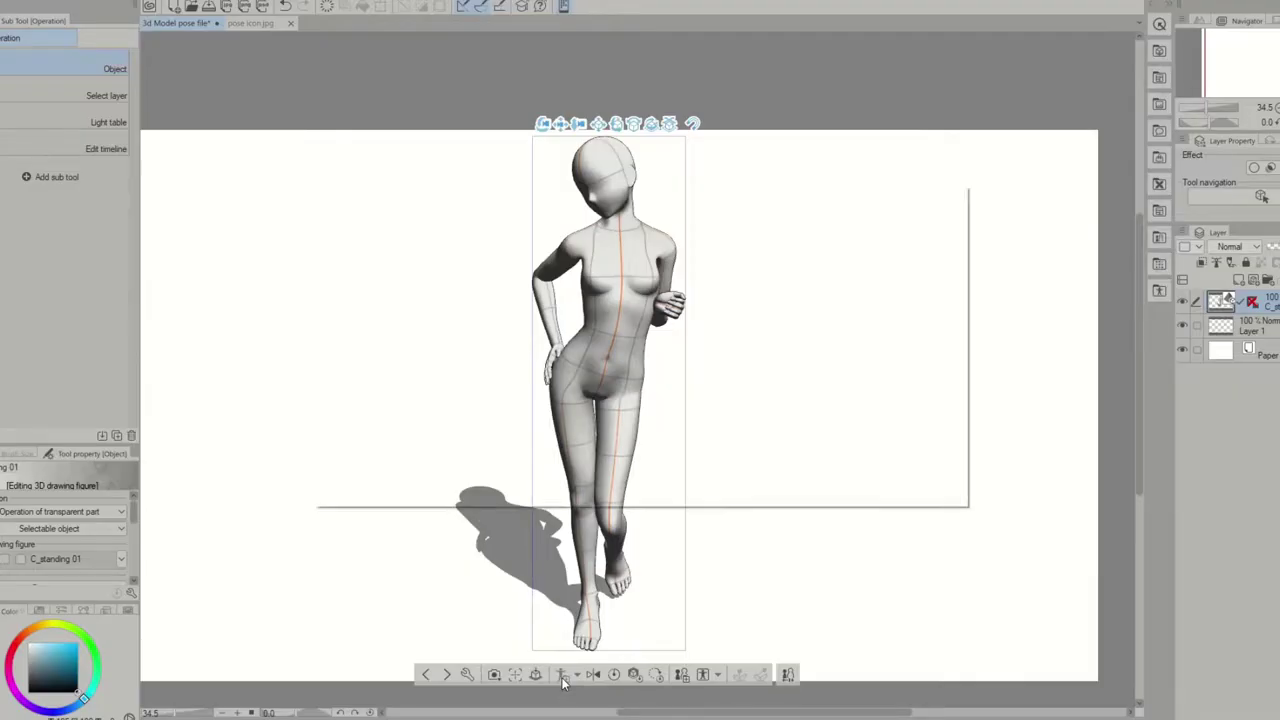
- Register the figure's pose as a material named Standing_01, with Entire body under the 3D Pose materials as the save location
{"action": "left_click", "coordinate": [561, 676]}
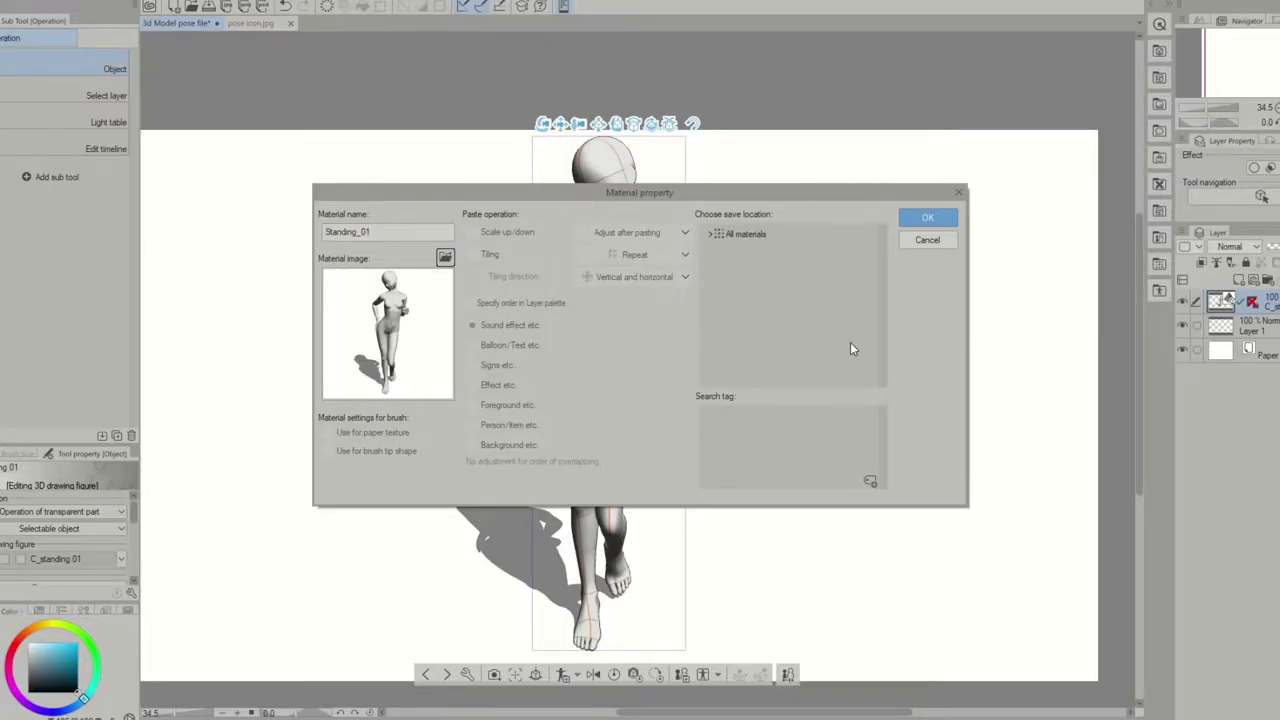
{"action": "left_click", "coordinate": [711, 236]}
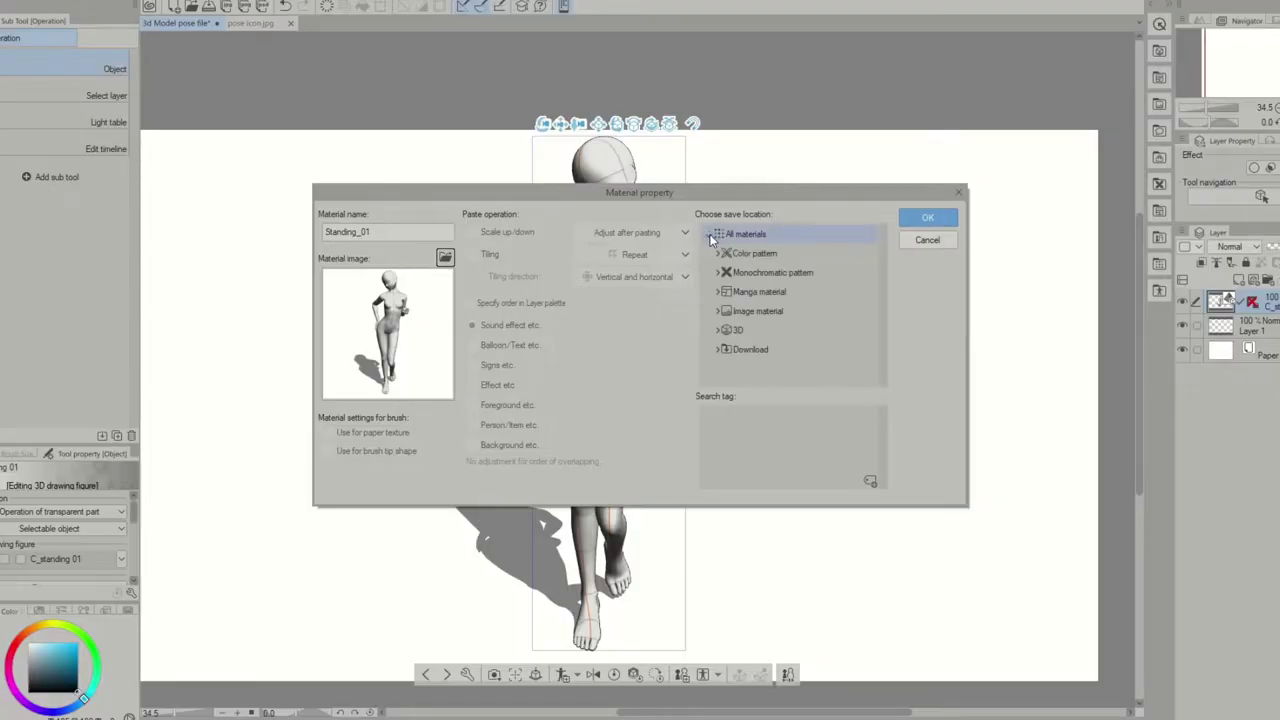
{"action": "left_click", "coordinate": [718, 334]}
{"action": "left_click_drag", "start_coordinate": [882, 286], "coordinate": [878, 336]}
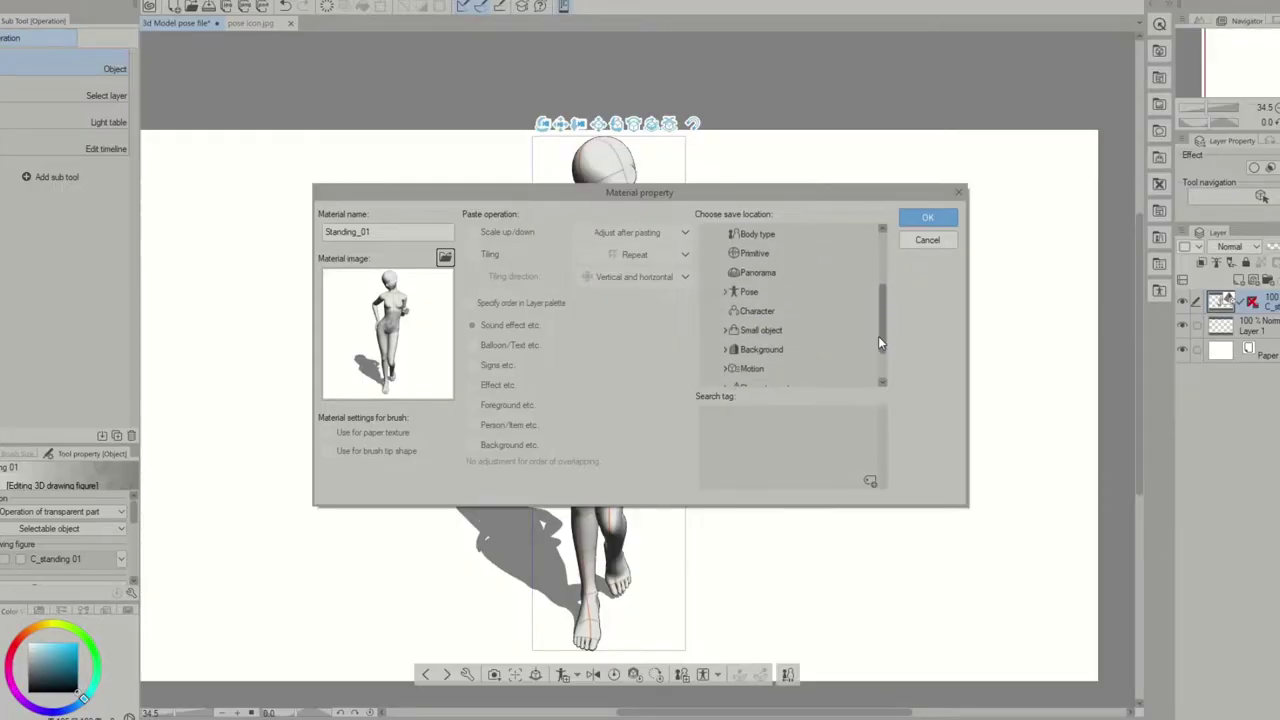
{"action": "left_click", "coordinate": [721, 292]}
{"action": "left_click", "coordinate": [756, 310]}
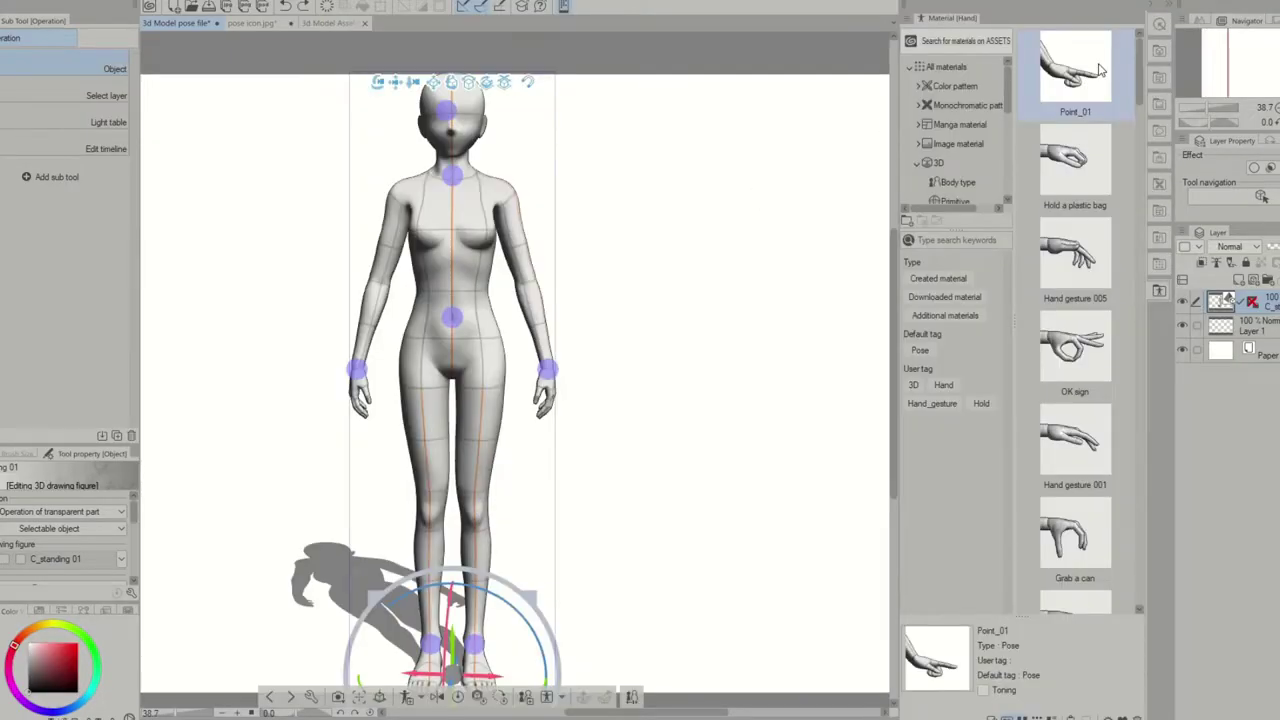
- Apply the Point_01 hand pose to both of the figure's hands
{"action": "left_click_drag", "start_coordinate": [1100, 72], "coordinate": [462, 372]}
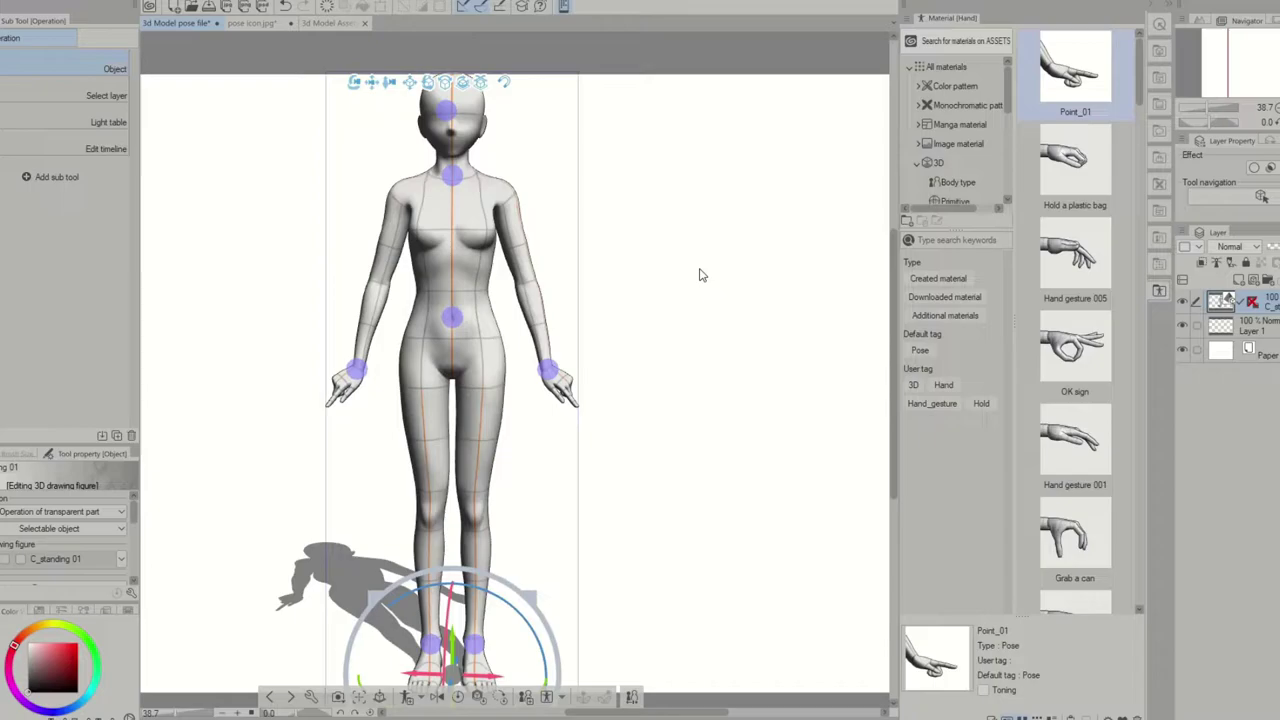
{"action": "left_click_drag", "start_coordinate": [1009, 100], "coordinate": [1009, 137]}
{"action": "left_click", "coordinate": [964, 157]}
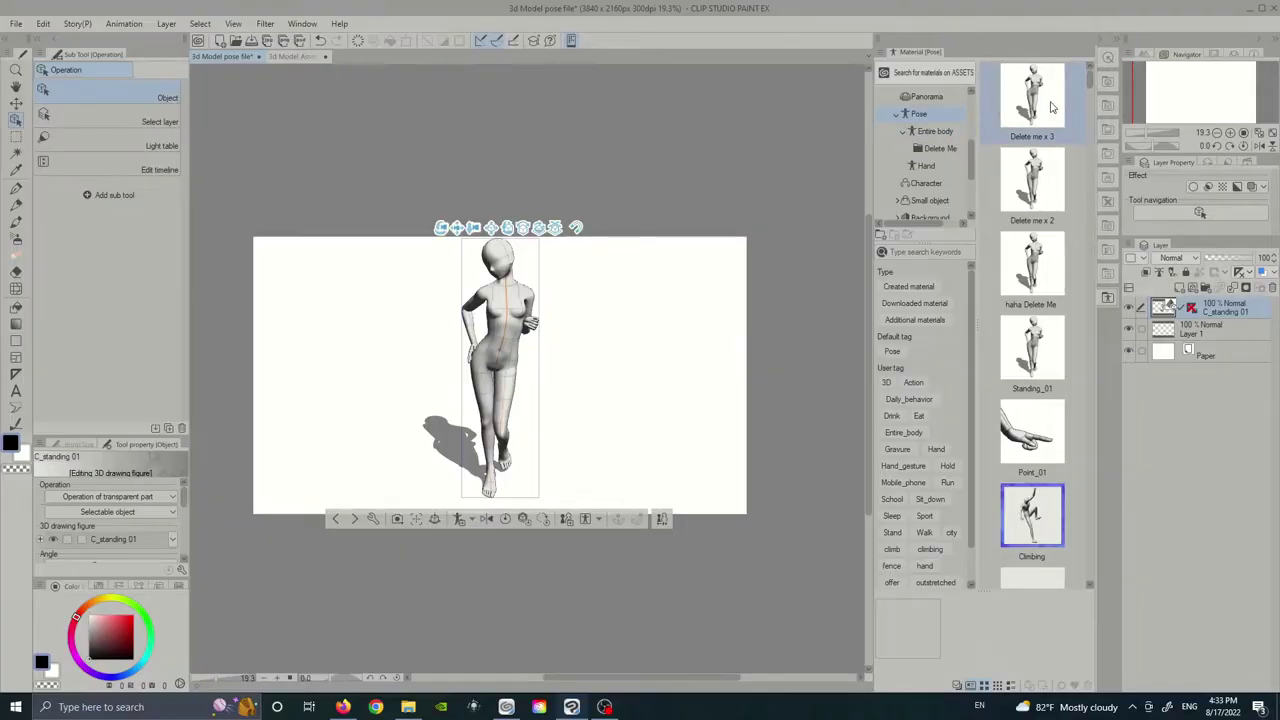
- Delete the Delete Me folder with its materials, and show the remaining Entire body poses
{"action": "left_click", "coordinate": [934, 149]}
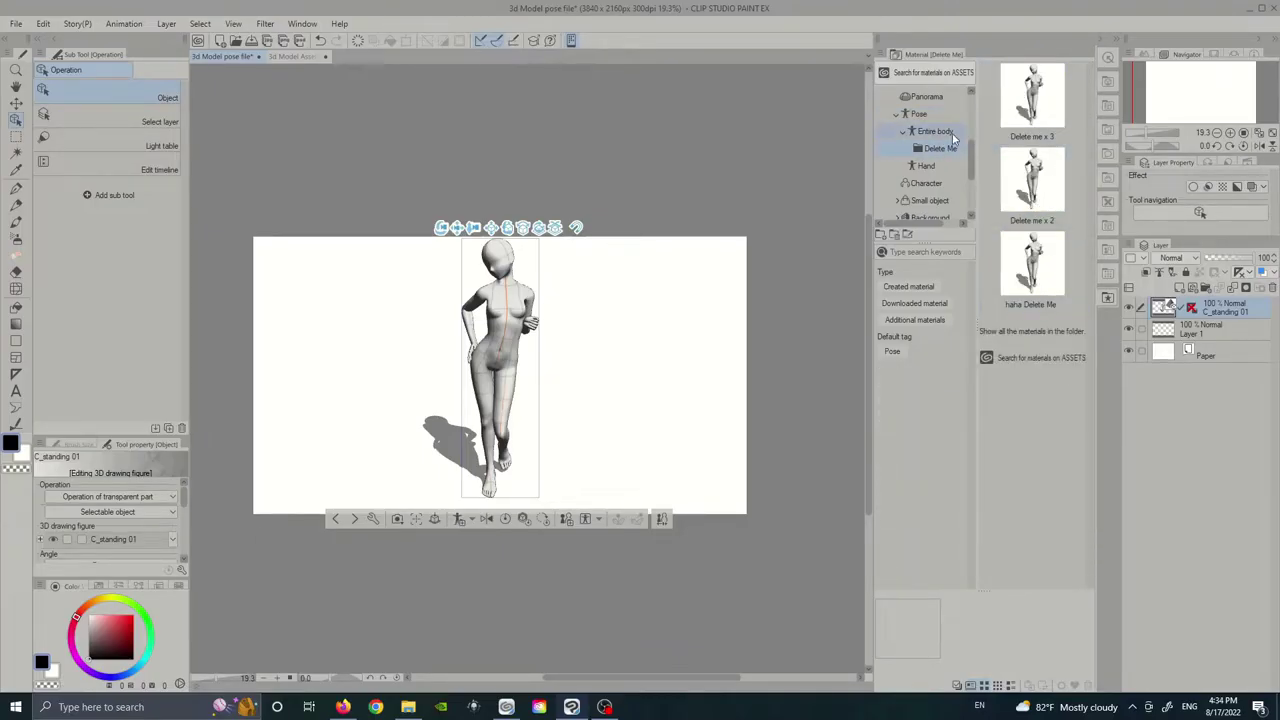
{"action": "right_click", "coordinate": [937, 157]}
{"action": "left_click", "coordinate": [985, 192]}
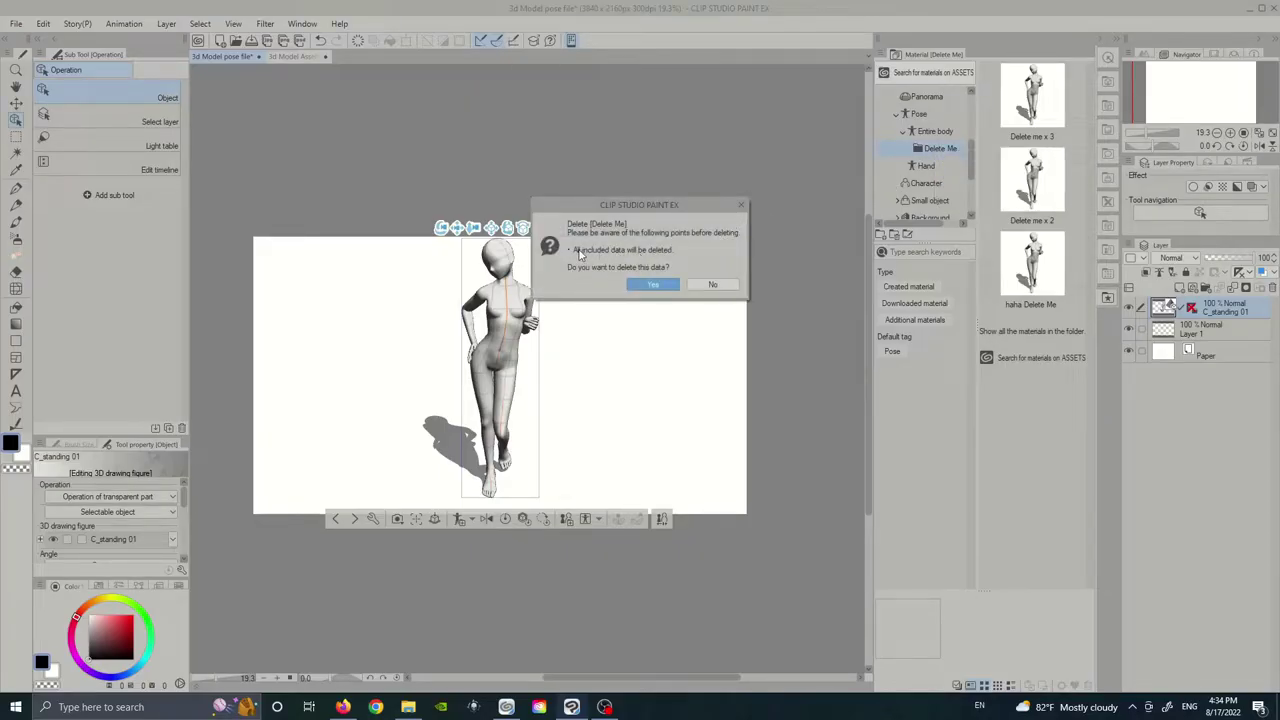
{"action": "left_click", "coordinate": [658, 285]}
{"action": "left_click", "coordinate": [943, 112]}
{"action": "left_click", "coordinate": [943, 134]}
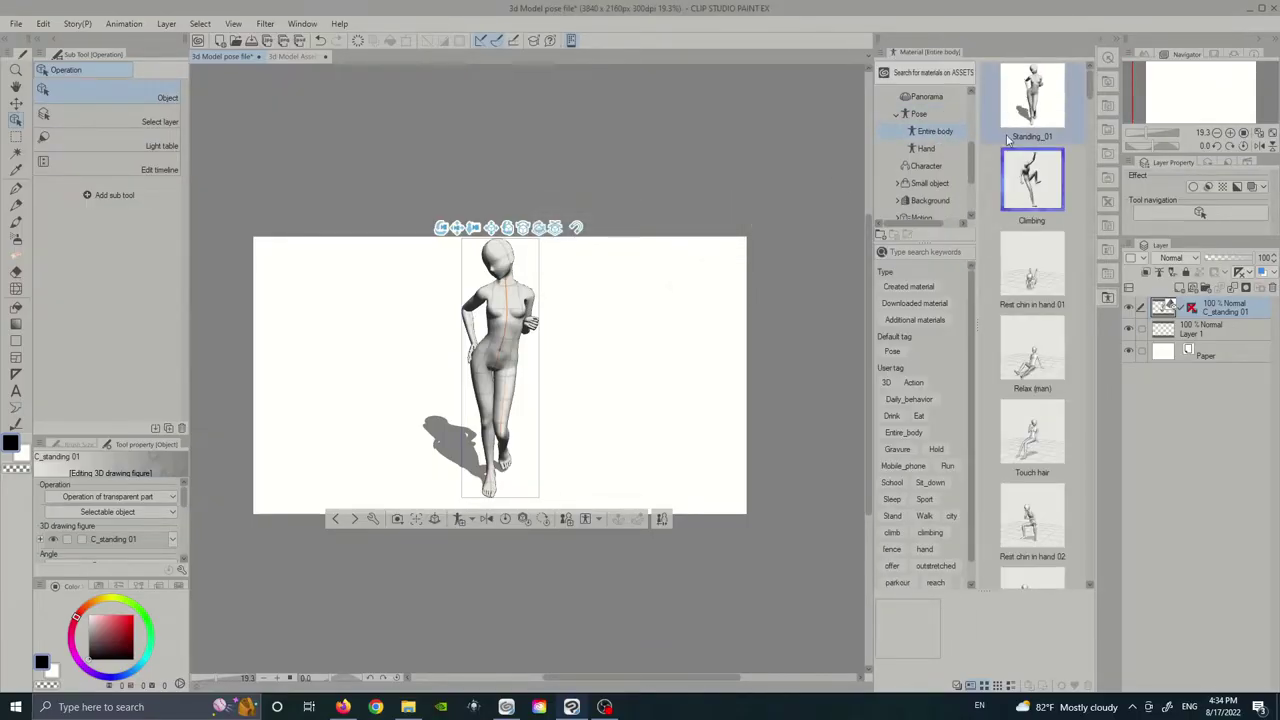
{"action": "left_click", "coordinate": [940, 165]}
{"action": "scroll", "coordinate": [955, 120], "scroll_direction": "up", "scroll_amount": 5}
{"action": "left_click", "coordinate": [917, 96]}
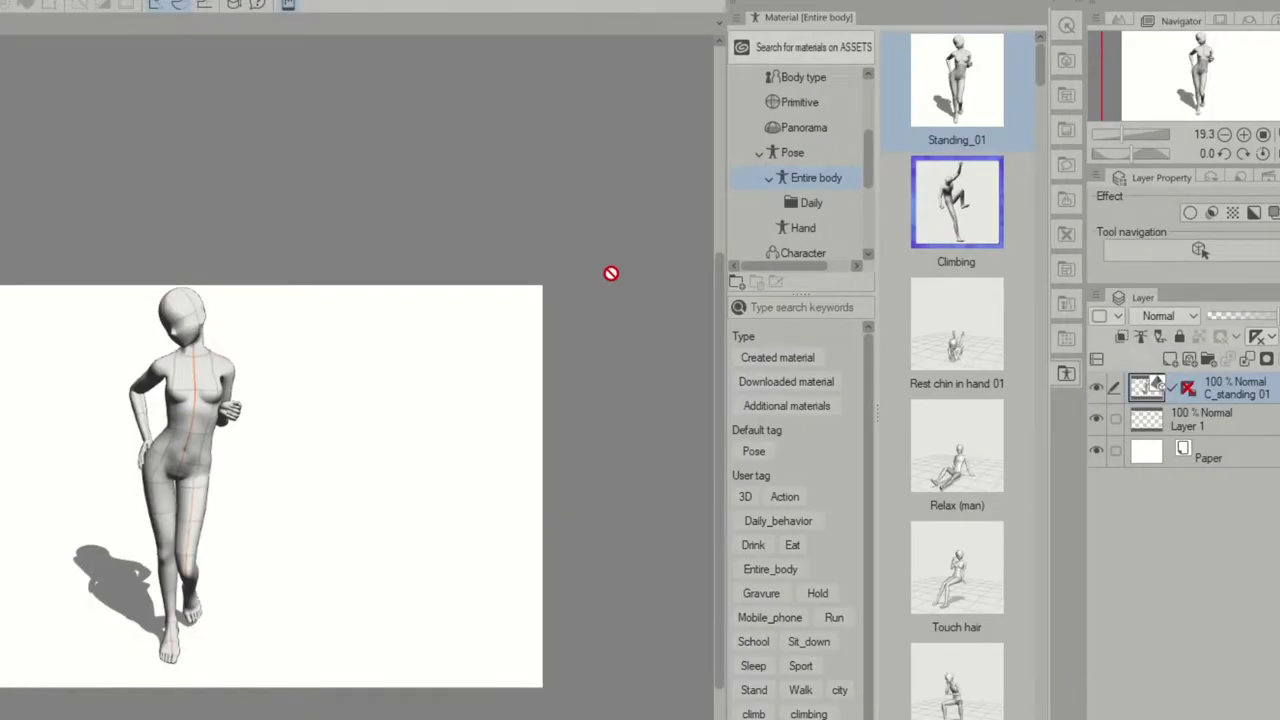
- Move Standing_01 and a range of poses starting at Rest chin in hand 01 into the Daily folder
{"action": "left_click_drag", "start_coordinate": [611, 273], "coordinate": [828, 207]}
{"action": "left_click", "coordinate": [954, 337]}
{"action": "left_click", "coordinate": [962, 660], "text": "shift"}
{"action": "left_click_drag", "start_coordinate": [964, 470], "coordinate": [826, 200]}
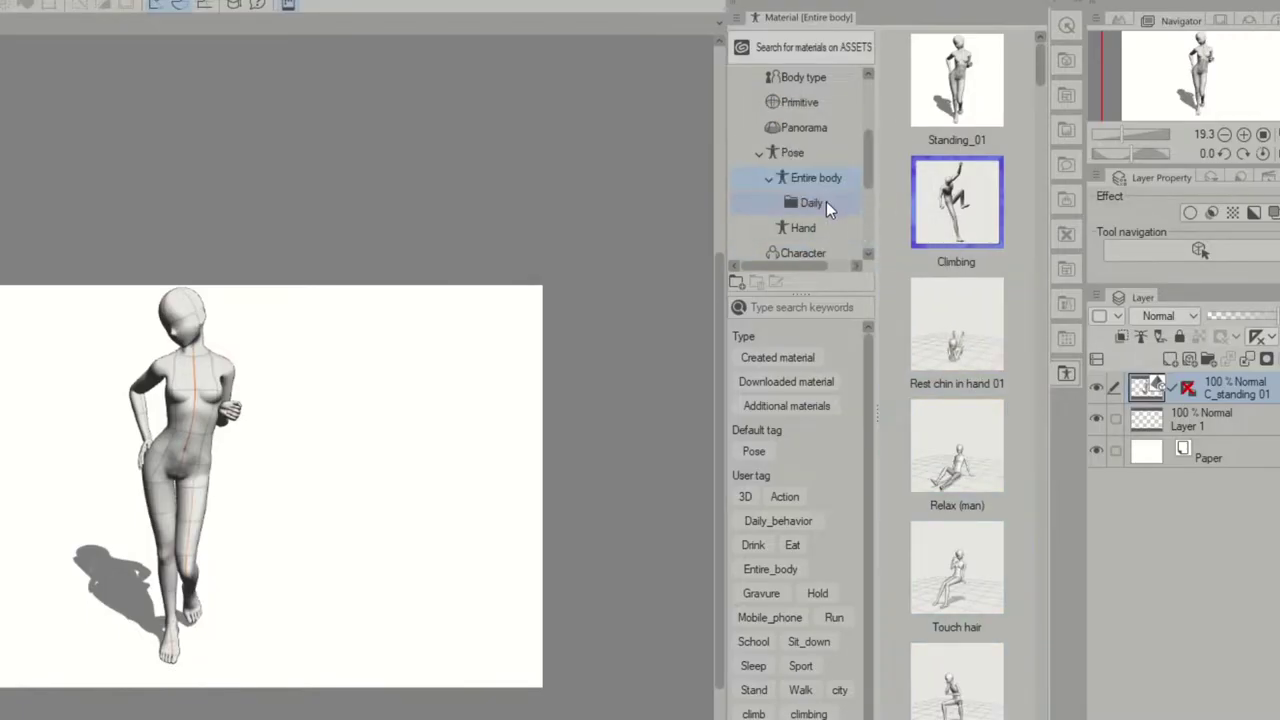
- Open the Daily folder, select a range of its poses, and move them back into Entire body
{"action": "left_click", "coordinate": [800, 202]}
{"action": "left_click", "coordinate": [957, 585]}
{"action": "left_click", "coordinate": [965, 110], "text": "shift"}
{"action": "left_click_drag", "start_coordinate": [971, 135], "coordinate": [814, 183]}
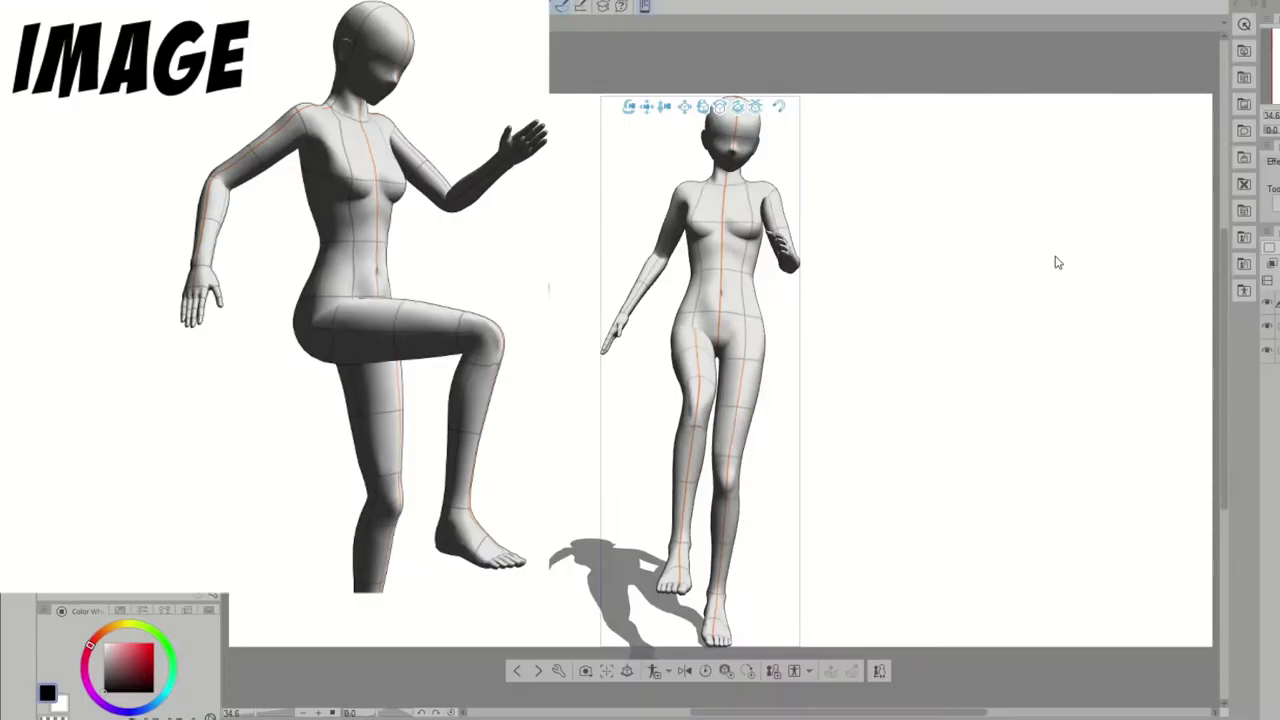
- Orbit the camera around the stepping figure to compare its pose with the reference image
{"action": "left_click_drag", "start_coordinate": [1022, 277], "coordinate": [563, 243]}
{"action": "left_click_drag", "start_coordinate": [918, 323], "coordinate": [1030, 391]}
{"action": "left_click_drag", "start_coordinate": [597, 210], "coordinate": [811, 253]}
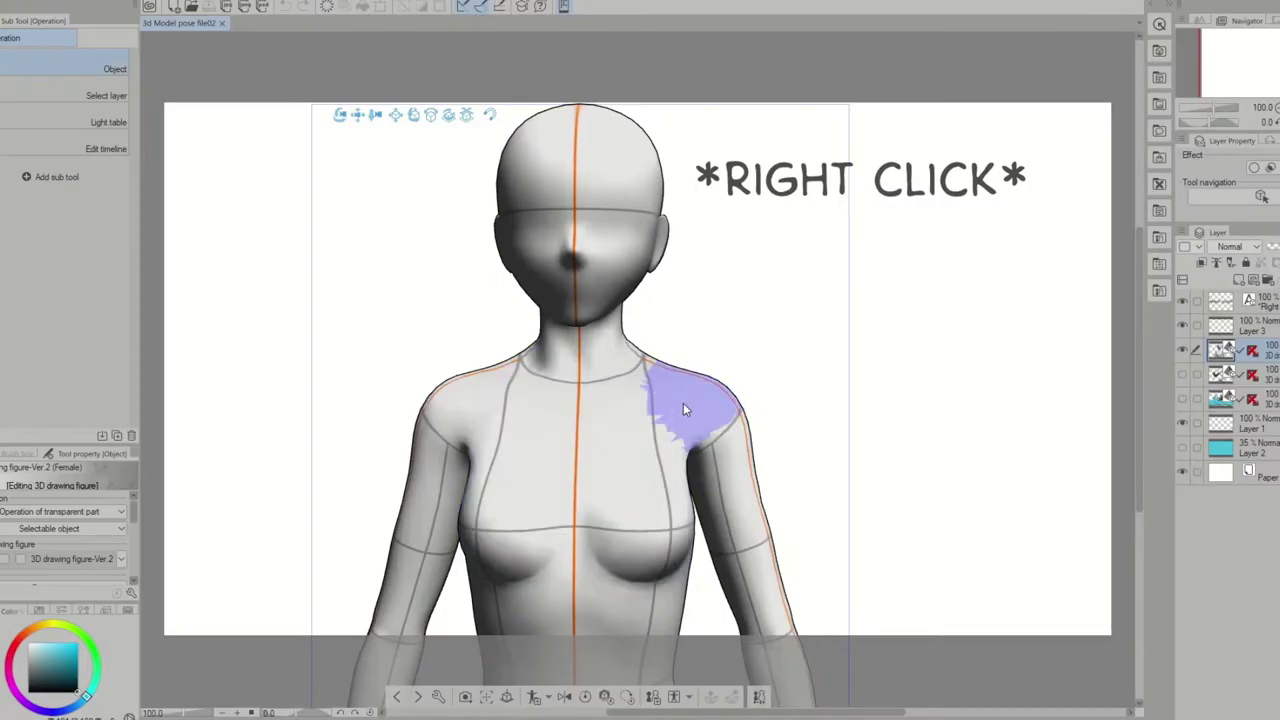
- Lock the joints of both shoulders, the chest and the head on the figure
{"action": "right_click", "coordinate": [685, 406]}
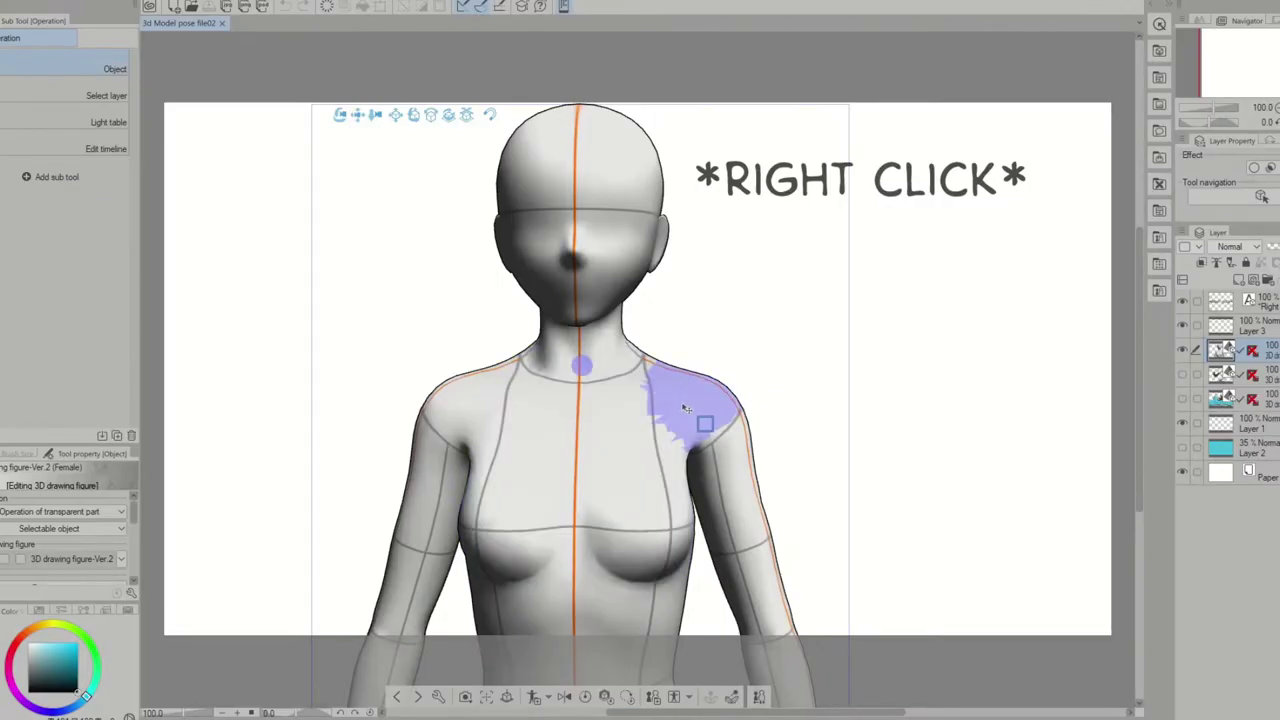
{"action": "right_click", "coordinate": [473, 406]}
{"action": "right_click", "coordinate": [586, 405]}
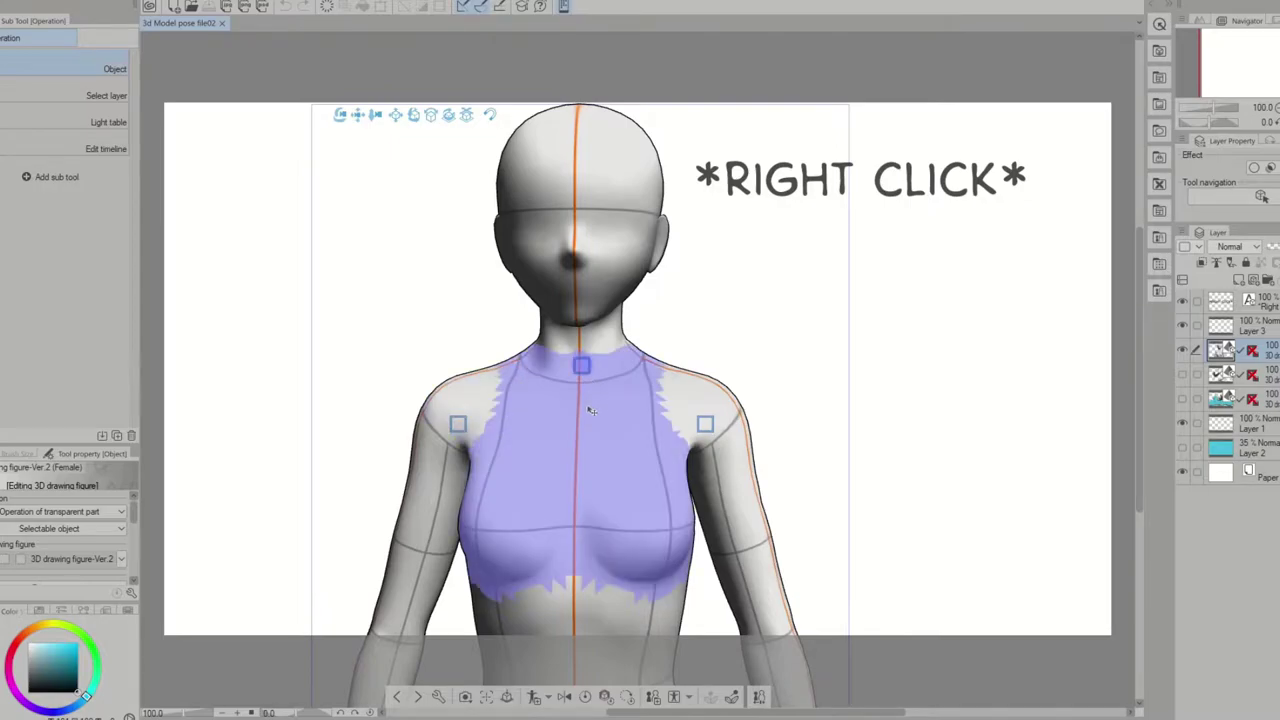
{"action": "right_click", "coordinate": [587, 233]}
- Toggle the joint locks at both of the figure's elbows
{"action": "right_click", "coordinate": [741, 583]}
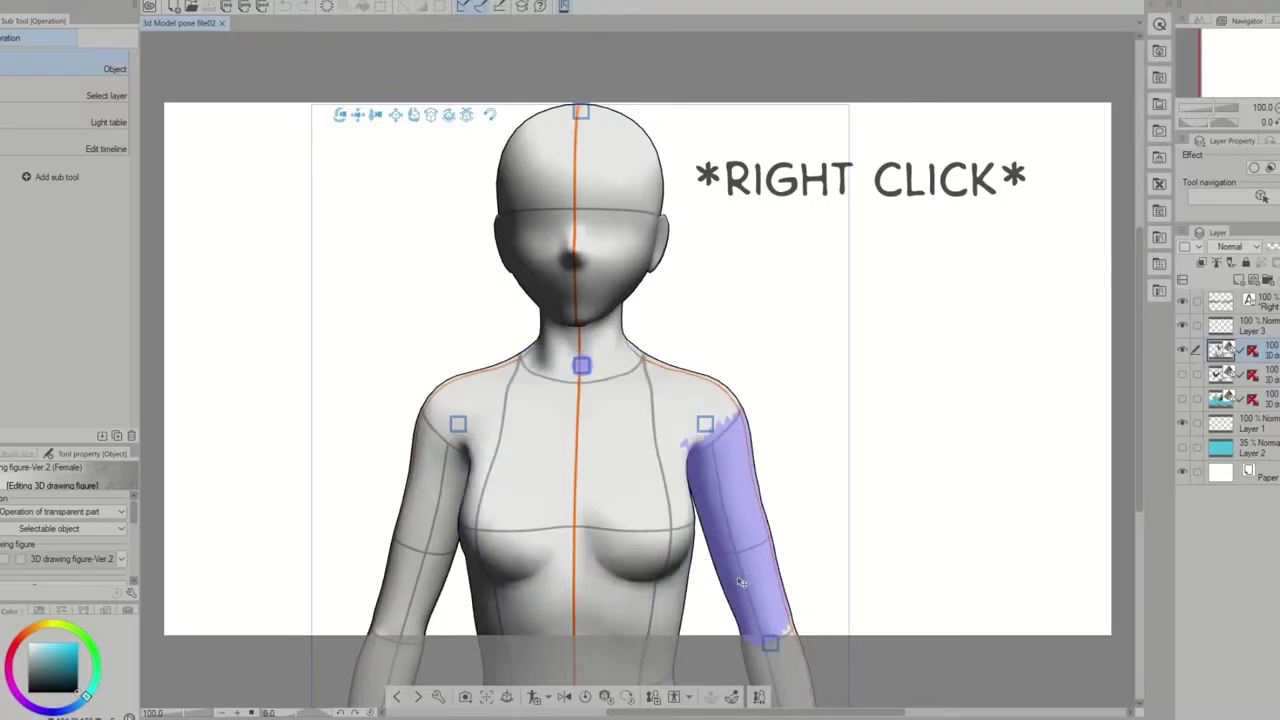
{"action": "right_click", "coordinate": [430, 575]}
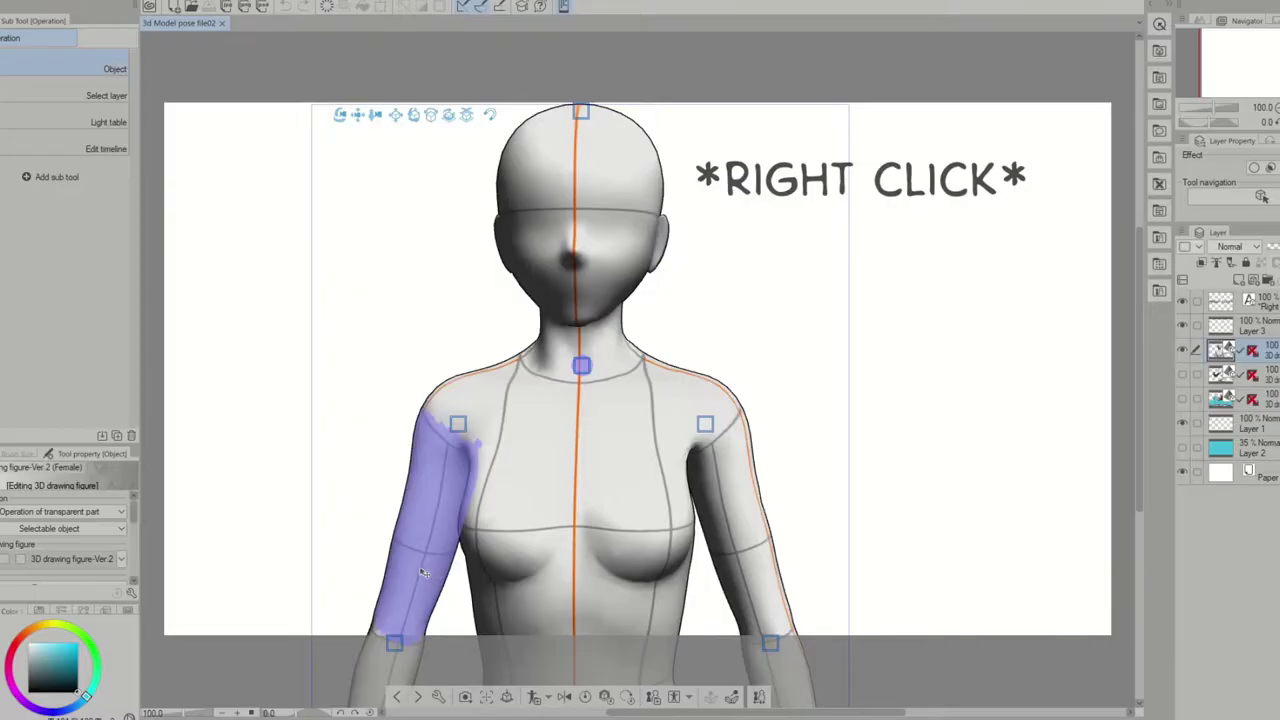
{"action": "right_click", "coordinate": [424, 573]}
{"action": "right_click", "coordinate": [751, 573]}
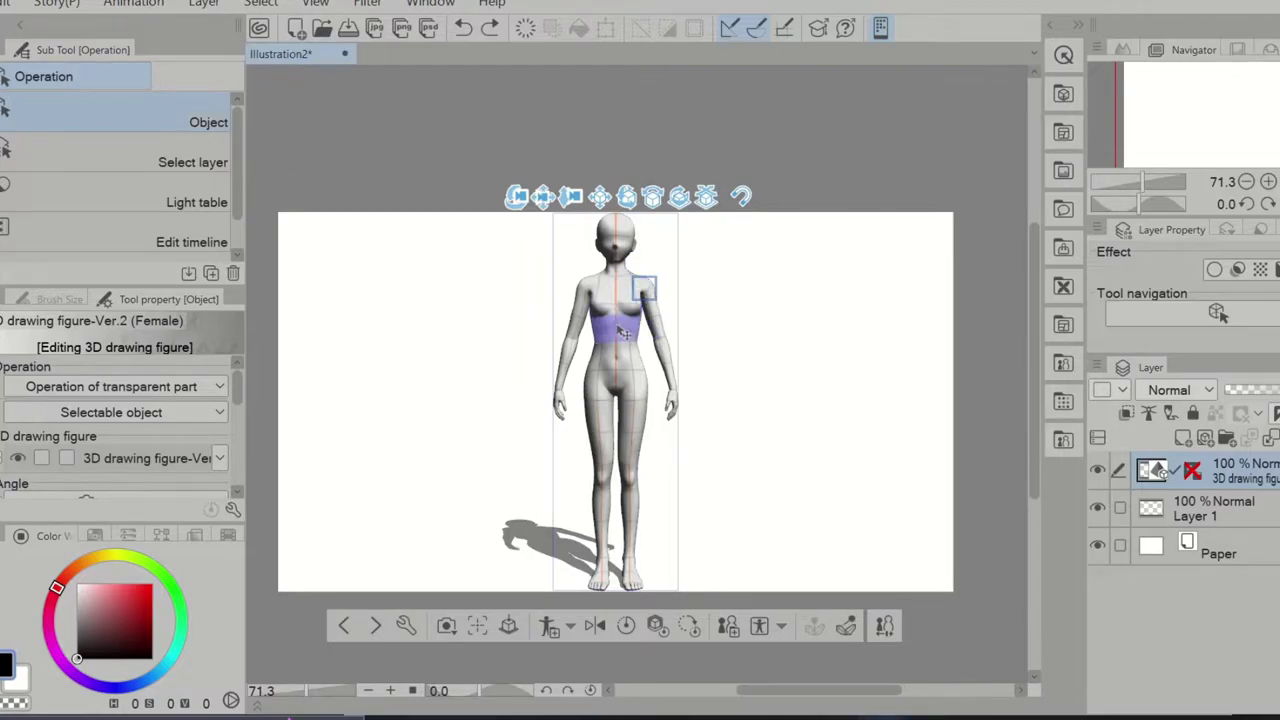
- Try moving the figure's torso with the shoulder locked, and lock the ankle and knee joints of its left leg
{"action": "left_click_drag", "start_coordinate": [622, 358], "coordinate": [649, 350]}
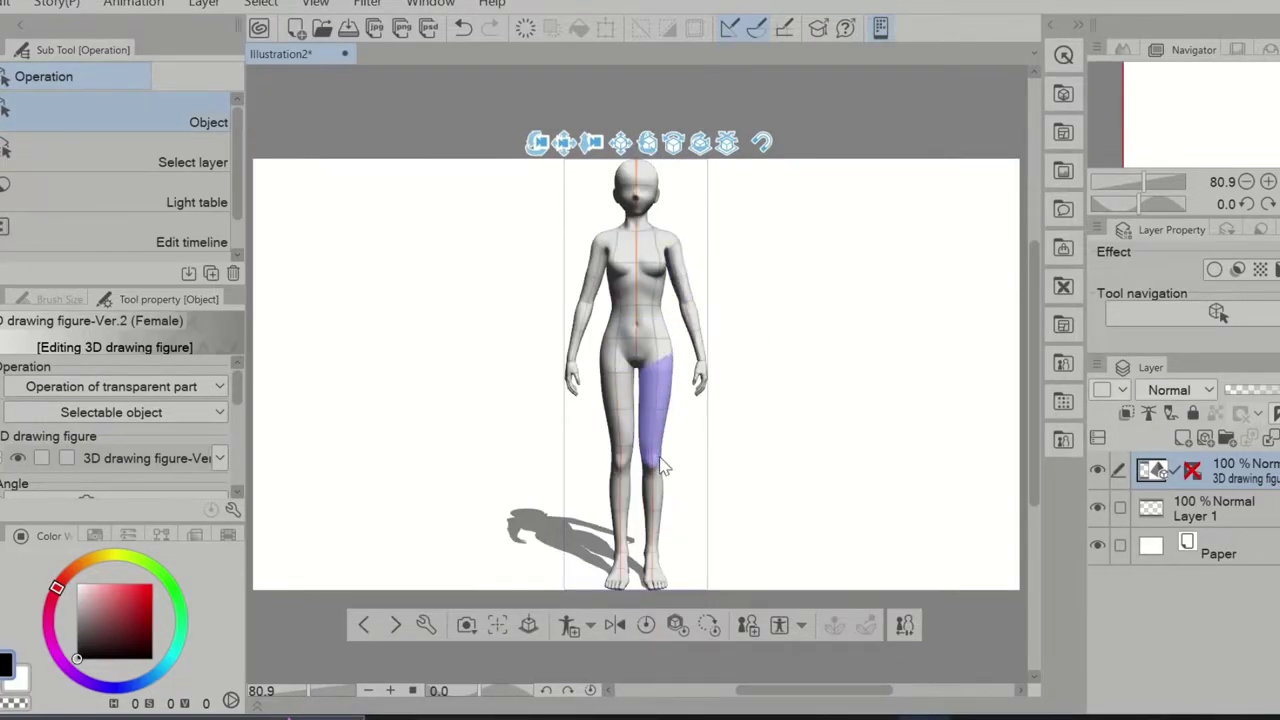
{"action": "left_click", "coordinate": [655, 490]}
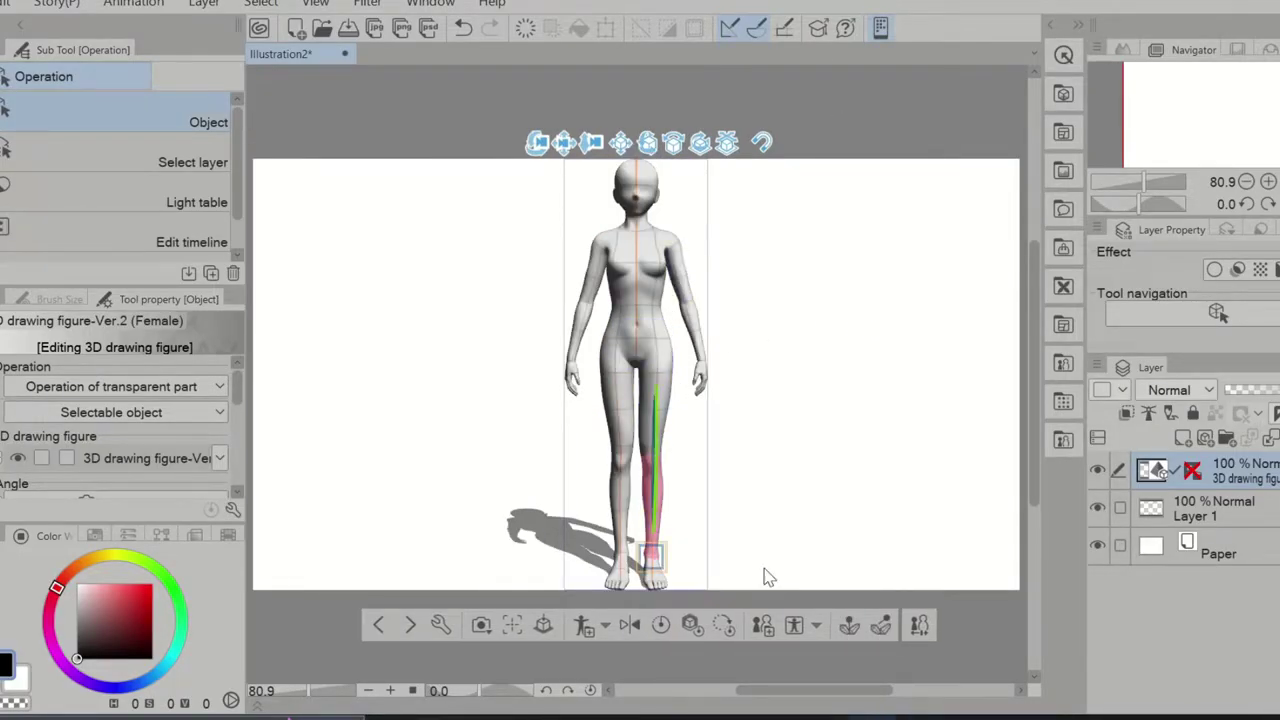
{"action": "left_click", "coordinate": [651, 461]}
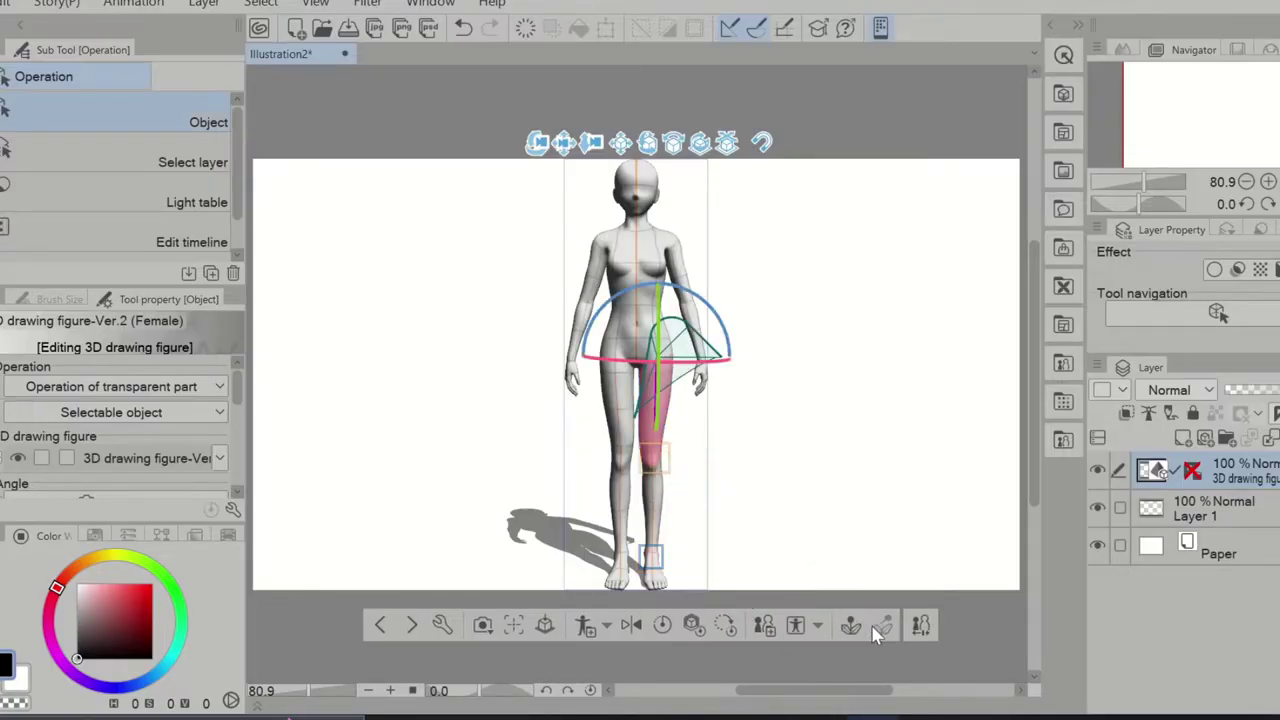
- Try bending the figure into different poses by pulling its thigh and other body parts against the locked knee and ankle
{"action": "left_click", "coordinate": [651, 354]}
{"action": "left_click_drag", "start_coordinate": [651, 354], "coordinate": [700, 325]}
{"action": "key", "text": "ctrl+z"}
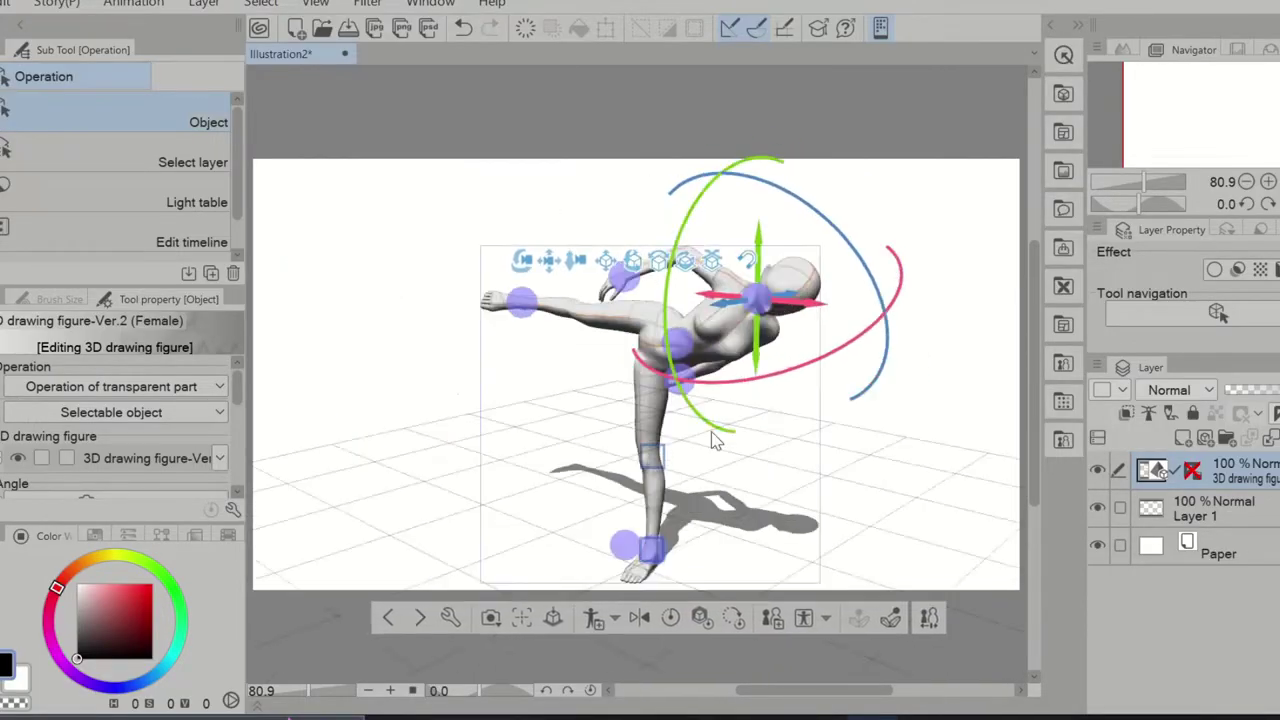
{"action": "left_click", "coordinate": [714, 306]}
{"action": "left_click", "coordinate": [529, 334]}
{"action": "scroll", "coordinate": [840, 369], "scroll_direction": "down", "scroll_amount": 2}
{"action": "key", "text": "ctrl+z"}
{"action": "left_click_drag", "start_coordinate": [840, 369], "coordinate": [563, 337]}
- Undo and redo the recent pose changes repeatedly to compare the figure's poses
{"action": "key", "text": "ctrl+z"}
{"action": "key", "text": "ctrl+z"}
{"action": "key", "text": "ctrl+z"}
{"action": "key", "text": "ctrl+z"}
{"action": "key", "text": "ctrl+y"}
{"action": "key", "text": "ctrl+y"}
{"action": "key", "text": "ctrl+y"}
{"action": "key", "text": "ctrl+y"}
{"action": "key", "text": "ctrl+z"}
{"action": "key", "text": "ctrl+z"}
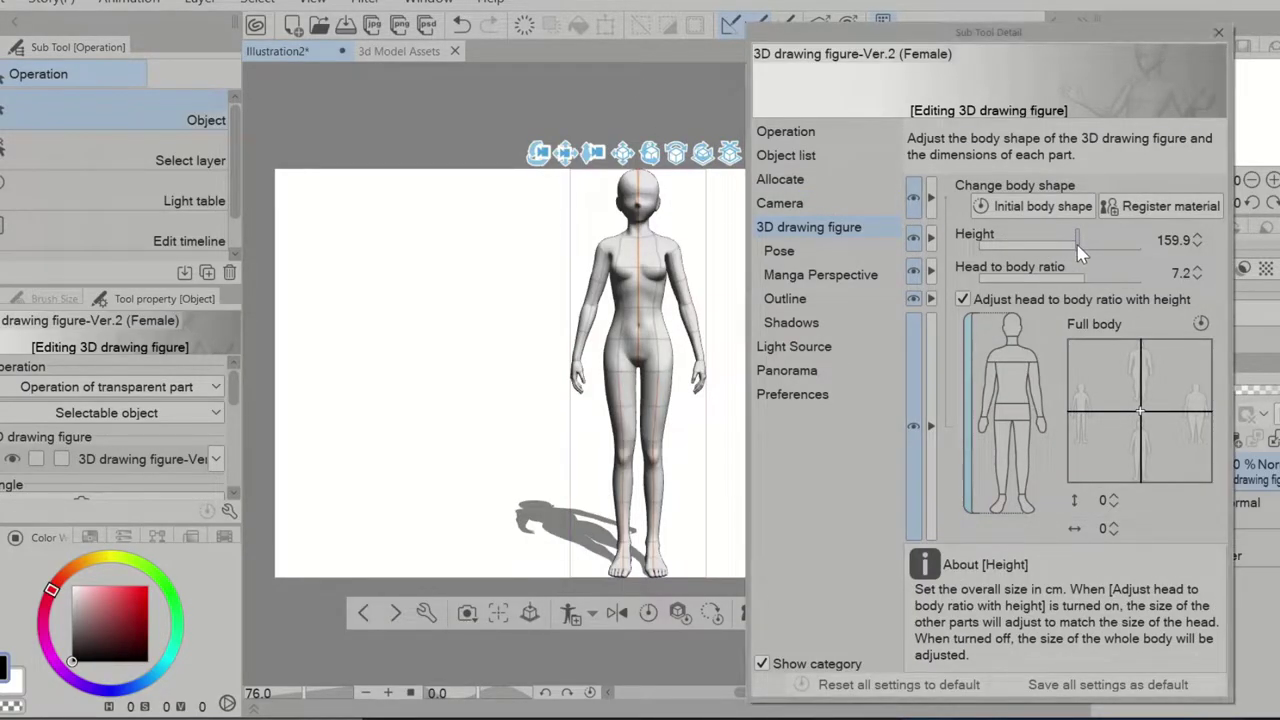
- Vary the figure's height with Adjust head to body ratio with height enabled and disabled to compare the proportions
{"action": "left_click_drag", "start_coordinate": [1027, 251], "coordinate": [1147, 285]}
{"action": "left_click", "coordinate": [962, 299]}
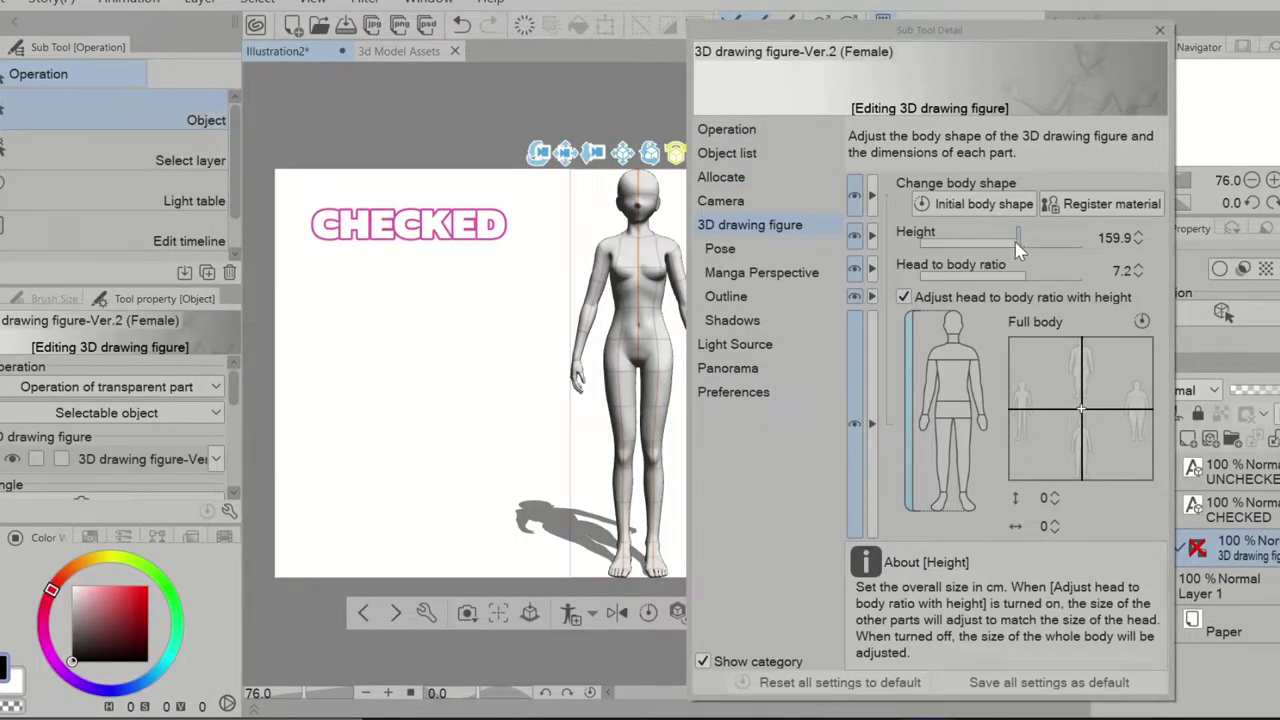
{"action": "left_click", "coordinate": [1012, 244]}
{"action": "left_click_drag", "start_coordinate": [1015, 250], "coordinate": [975, 250]}
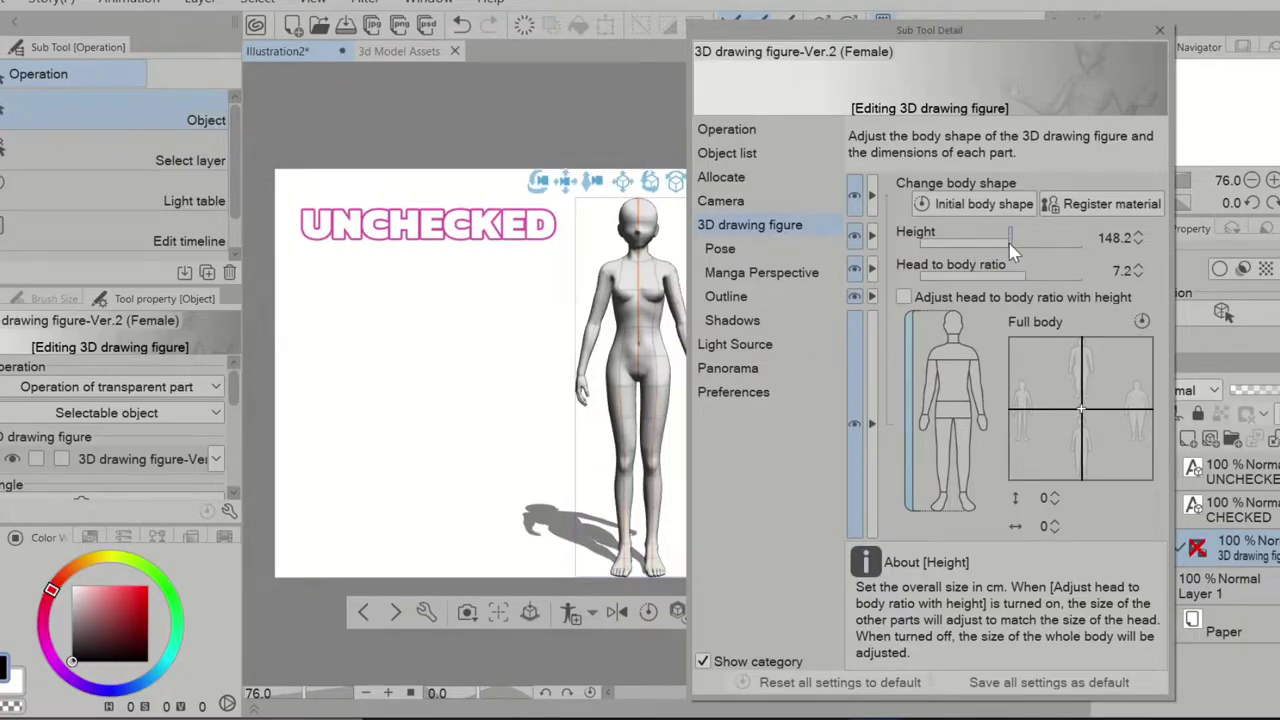
{"action": "mouse_move", "coordinate": [1010, 250]}
{"action": "left_mouse_down"}
{"action": "mouse_move", "coordinate": [966, 250]}
{"action": "mouse_move", "coordinate": [1000, 250]}
{"action": "left_mouse_up"}
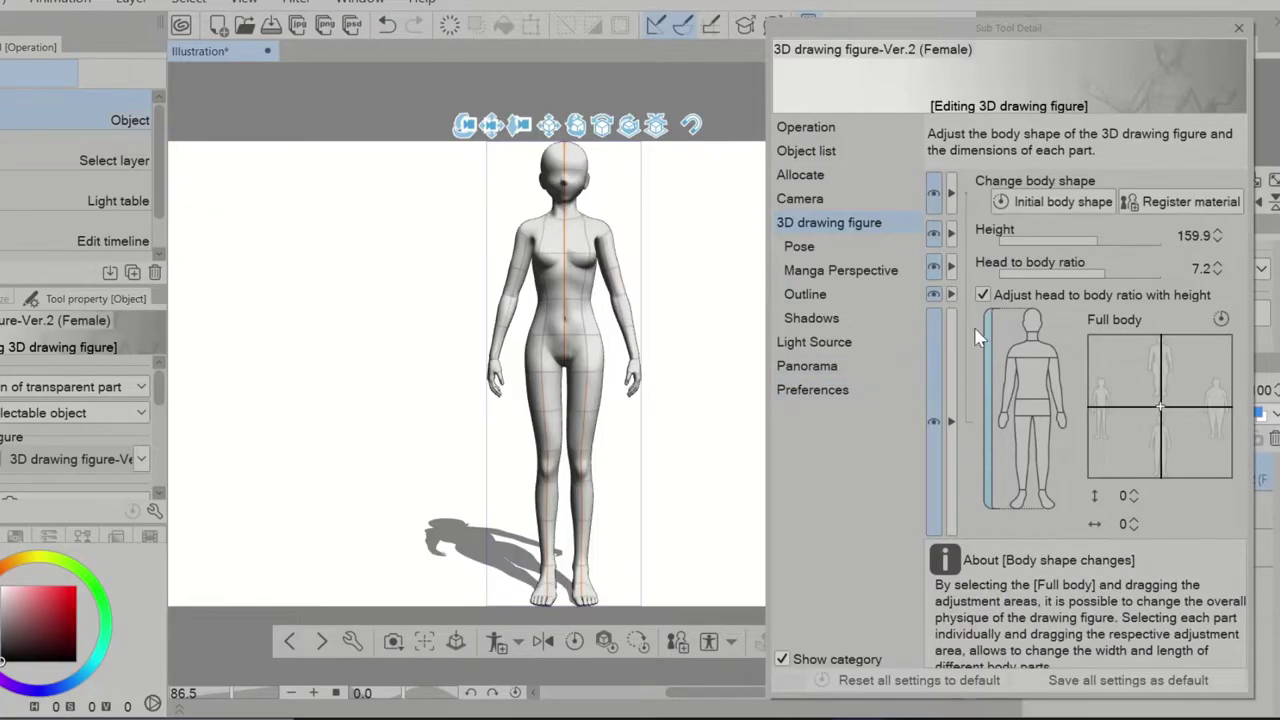
- Go through the selectable parts of the body-shape diagram from head to feet, ending with the full body
{"action": "left_click", "coordinate": [1033, 321]}
{"action": "left_click", "coordinate": [1034, 339]}
{"action": "left_click", "coordinate": [1035, 350]}
{"action": "left_click", "coordinate": [1038, 373]}
{"action": "left_click", "coordinate": [1060, 383]}
{"action": "left_click", "coordinate": [1061, 423]}
{"action": "left_click", "coordinate": [1046, 465]}
{"action": "left_click", "coordinate": [1050, 502]}
{"action": "left_click", "coordinate": [989, 410]}
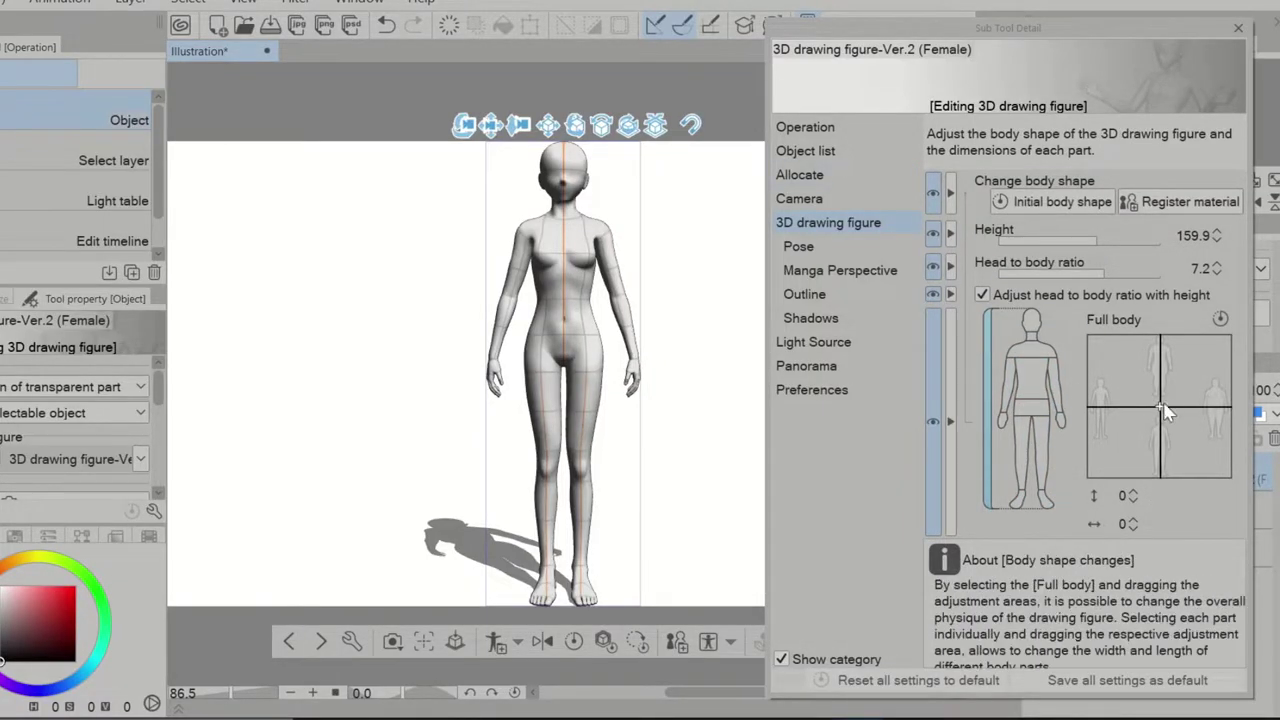
- Reshape the full body, head, shoulders, hands and hips, setting the legs to -23 vertical and 44 horizontal and the feet to -37 horizontal
{"action": "left_click_drag", "start_coordinate": [1160, 406], "coordinate": [1211, 369]}
{"action": "left_click_drag", "start_coordinate": [1199, 427], "coordinate": [1156, 441]}
{"action": "left_click", "coordinate": [1031, 322]}
{"action": "left_click", "coordinate": [1035, 352]}
{"action": "left_click", "coordinate": [1061, 421]}
{"action": "left_click", "coordinate": [1040, 406]}
{"action": "left_click", "coordinate": [1046, 462]}
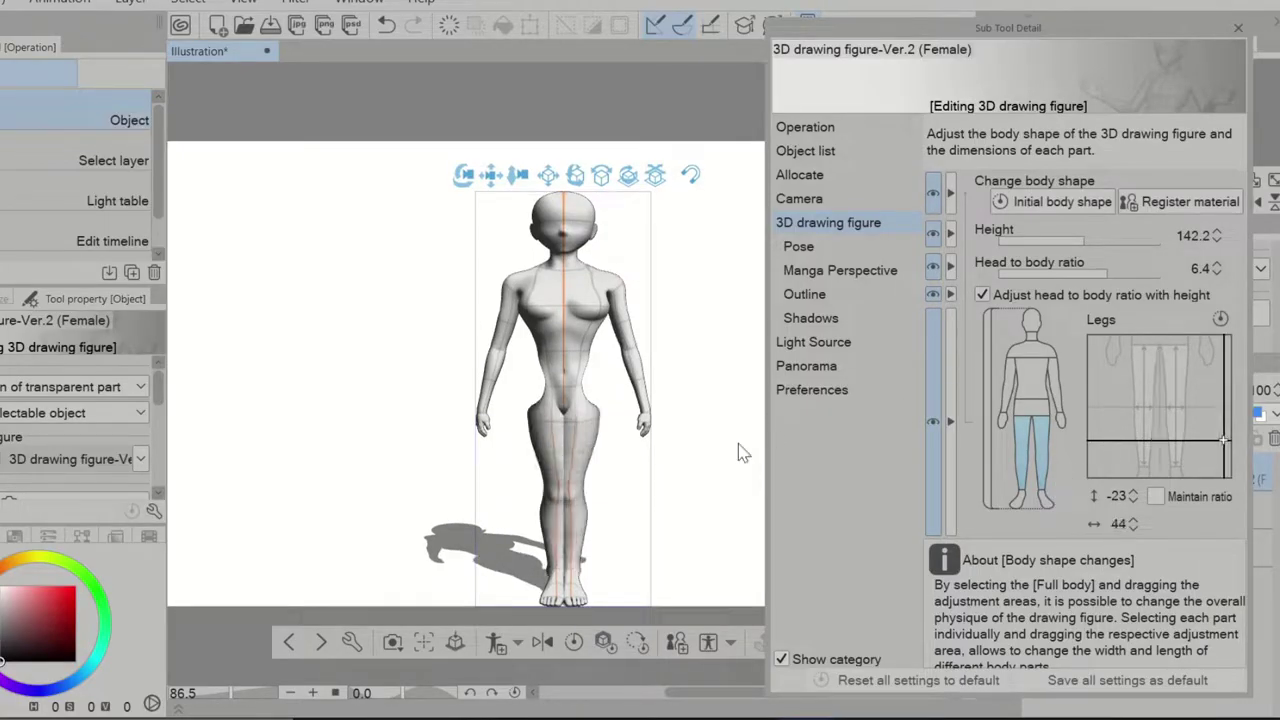
{"action": "left_click", "coordinate": [1040, 502]}
- Pose the reshaped figure by swinging one leg outward, try turning its chest, and undo the last change
{"action": "left_click_drag", "start_coordinate": [740, 502], "coordinate": [545, 505]}
{"action": "left_click_drag", "start_coordinate": [730, 458], "coordinate": [490, 500]}
{"action": "left_click", "coordinate": [588, 445]}
{"action": "left_click", "coordinate": [590, 446]}
{"action": "left_click_drag", "start_coordinate": [616, 450], "coordinate": [650, 420]}
{"action": "left_click_drag", "start_coordinate": [568, 291], "coordinate": [583, 325]}
{"action": "key", "text": "ctrl+z"}
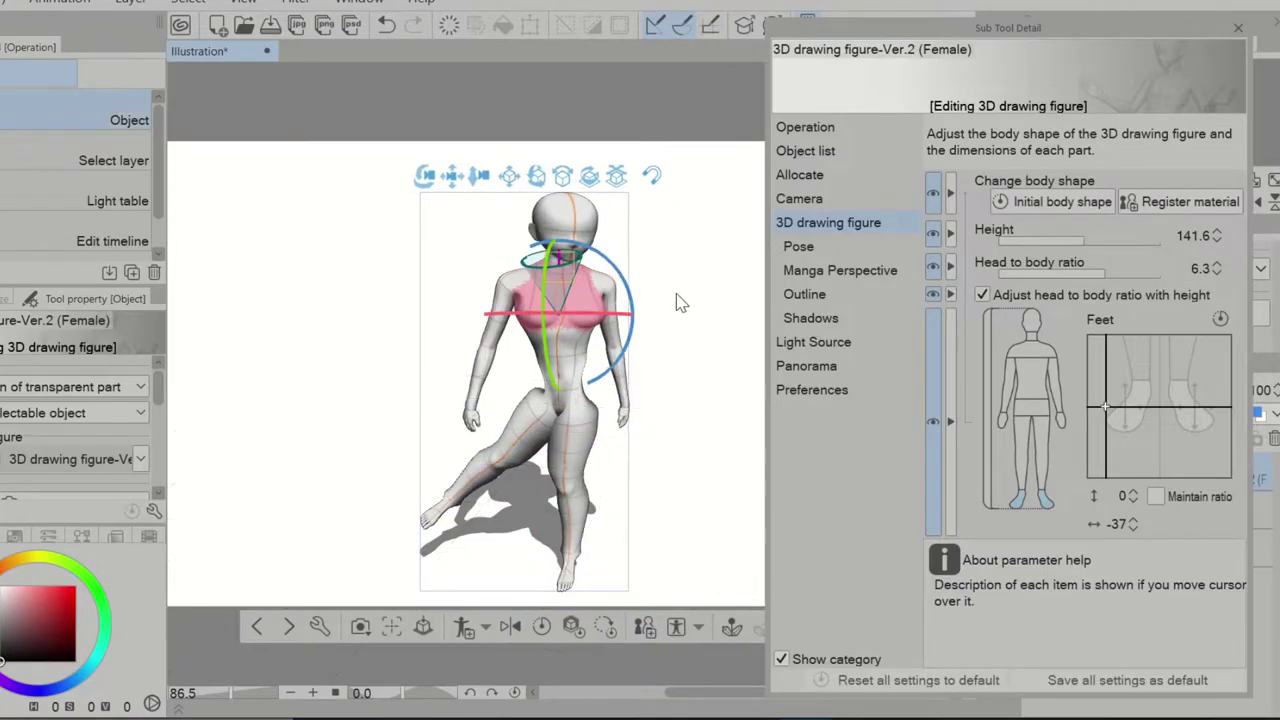
{"action": "left_click", "coordinate": [697, 292]}
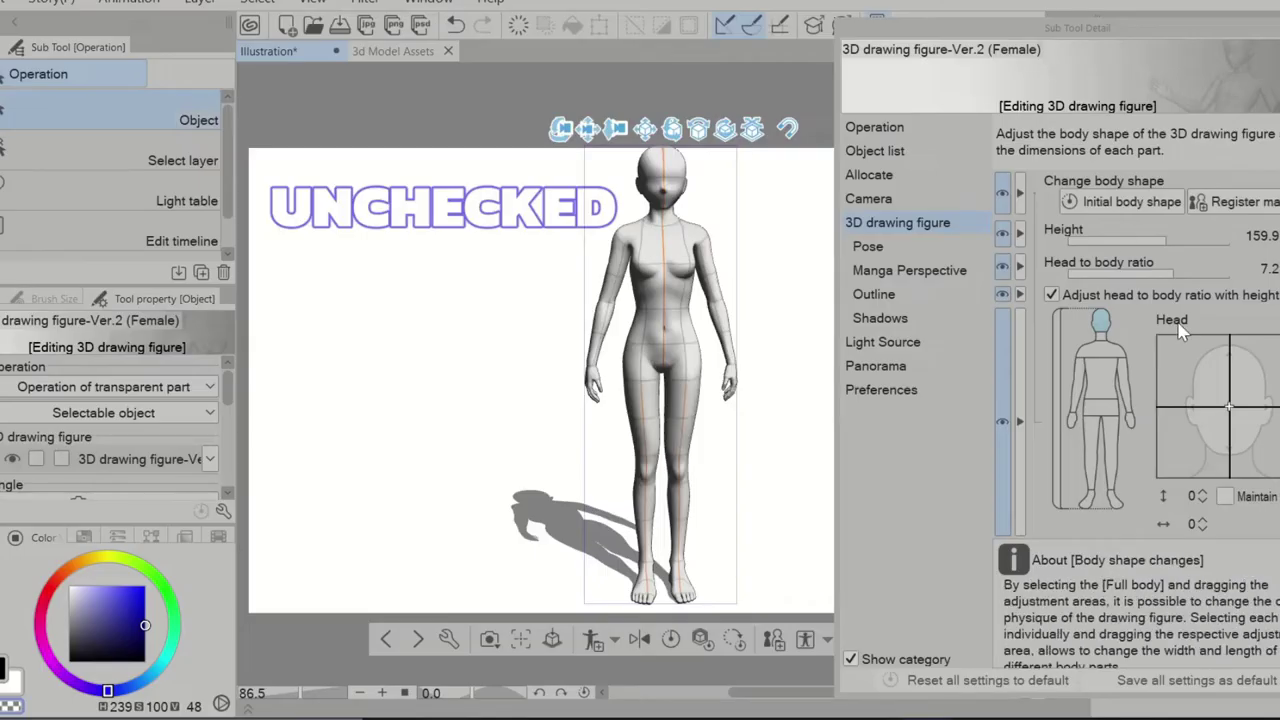
- Resize the head with Maintain ratio off and on, and adjust the full body's vertical and horizontal shape values
{"action": "left_click_drag", "start_coordinate": [1228, 405], "coordinate": [1266, 463]}
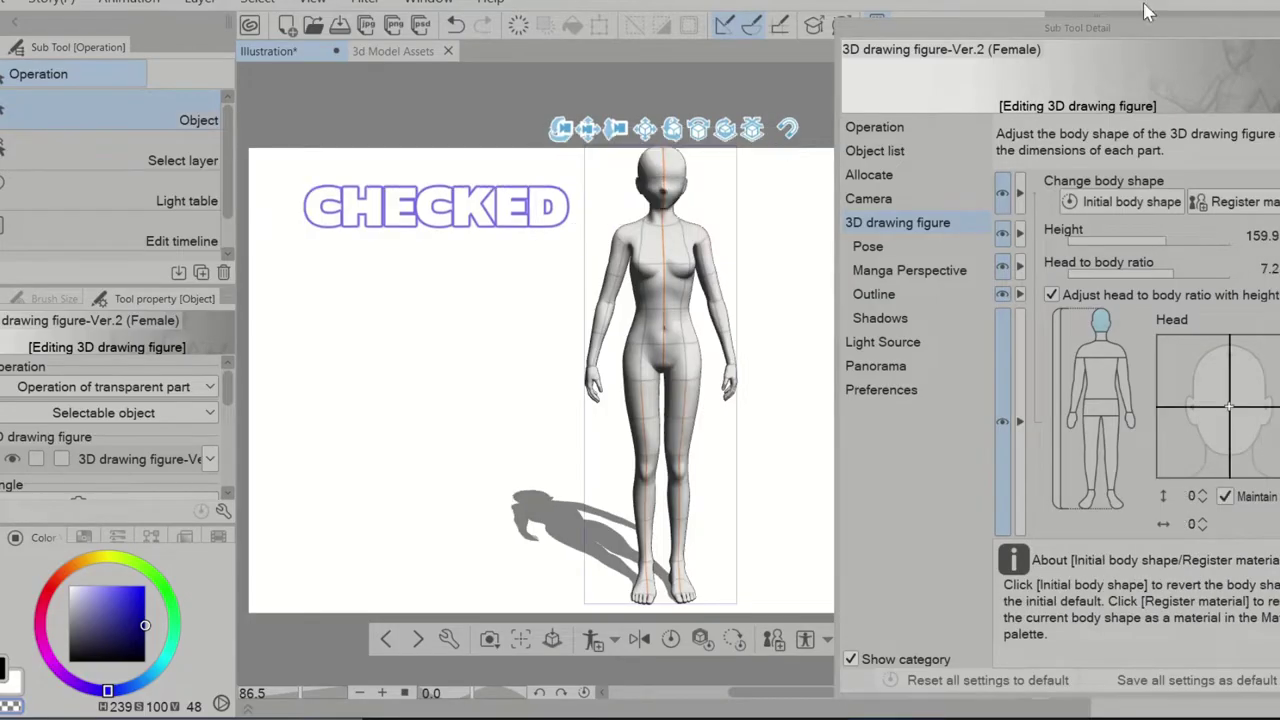
{"action": "left_click_drag", "start_coordinate": [1217, 405], "coordinate": [1257, 426]}
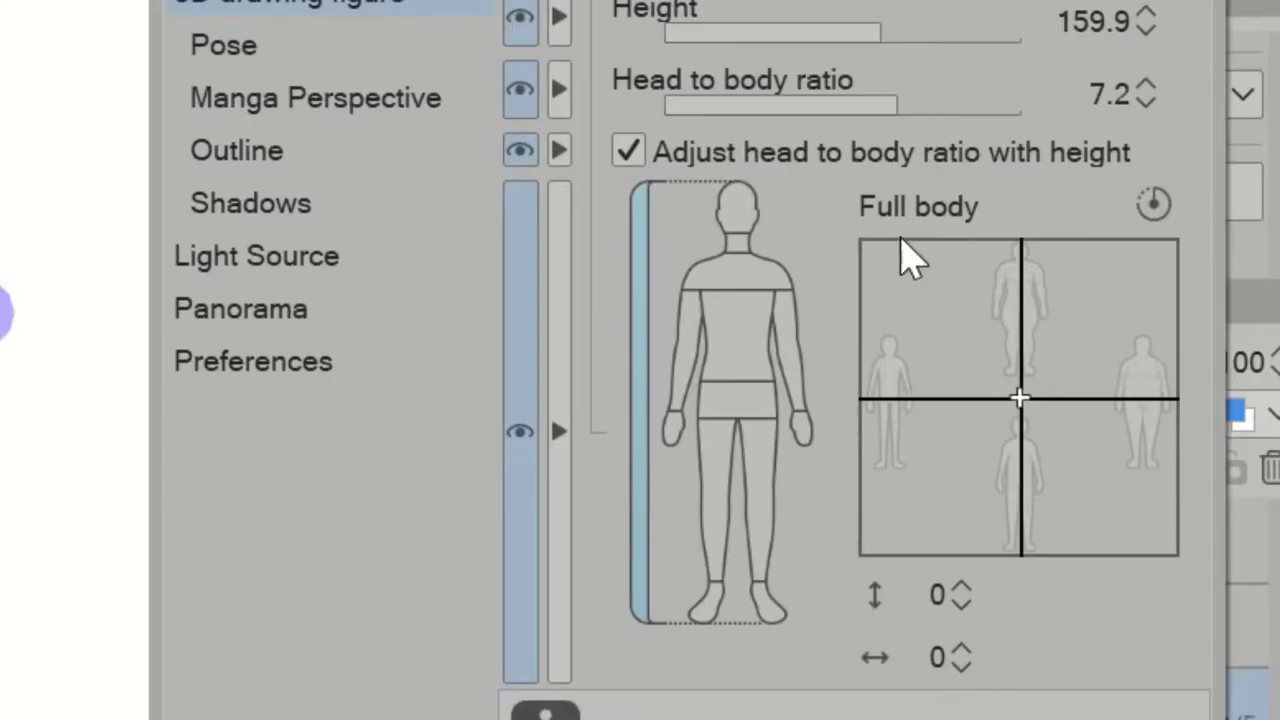
{"action": "left_click_drag", "start_coordinate": [963, 586], "coordinate": [963, 586]}
{"action": "left_click_drag", "start_coordinate": [961, 666], "coordinate": [961, 604]}
{"action": "left_click_drag", "start_coordinate": [962, 648], "coordinate": [962, 648]}
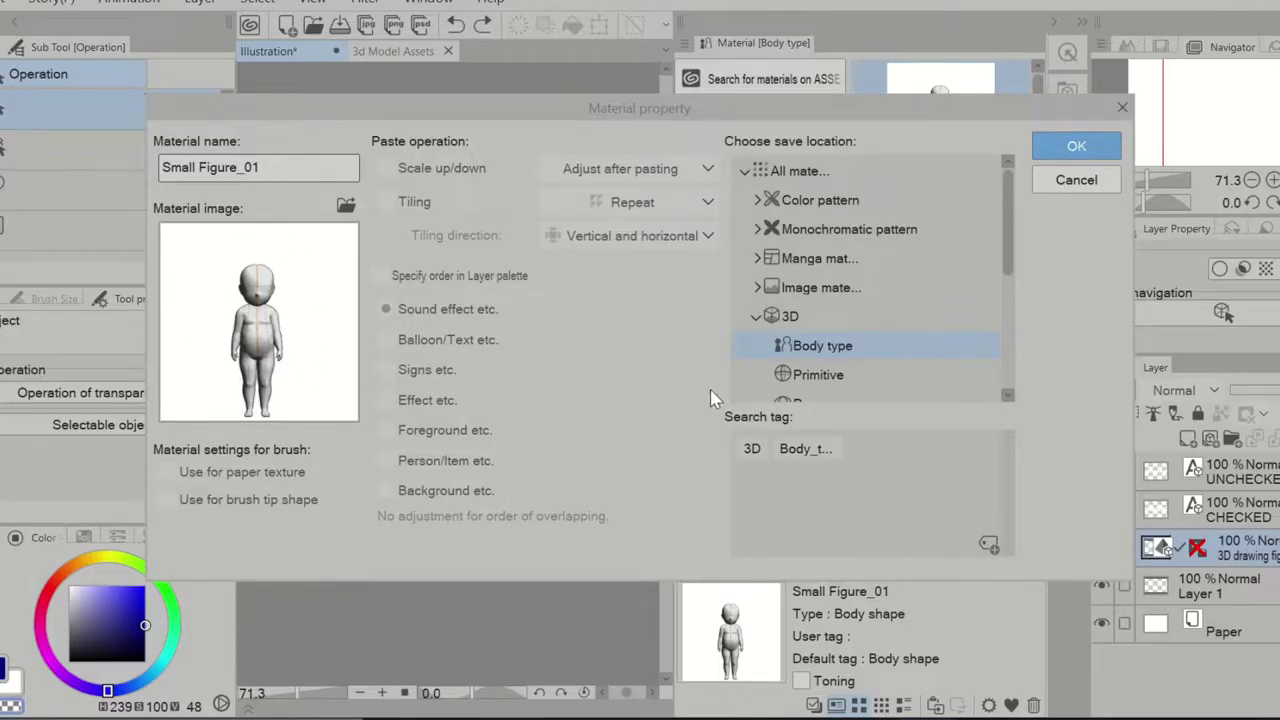
- Register the body shape as the material Small Figure_01 under 3D Body type and add it to the canvas
{"action": "left_click", "coordinate": [1095, 150]}
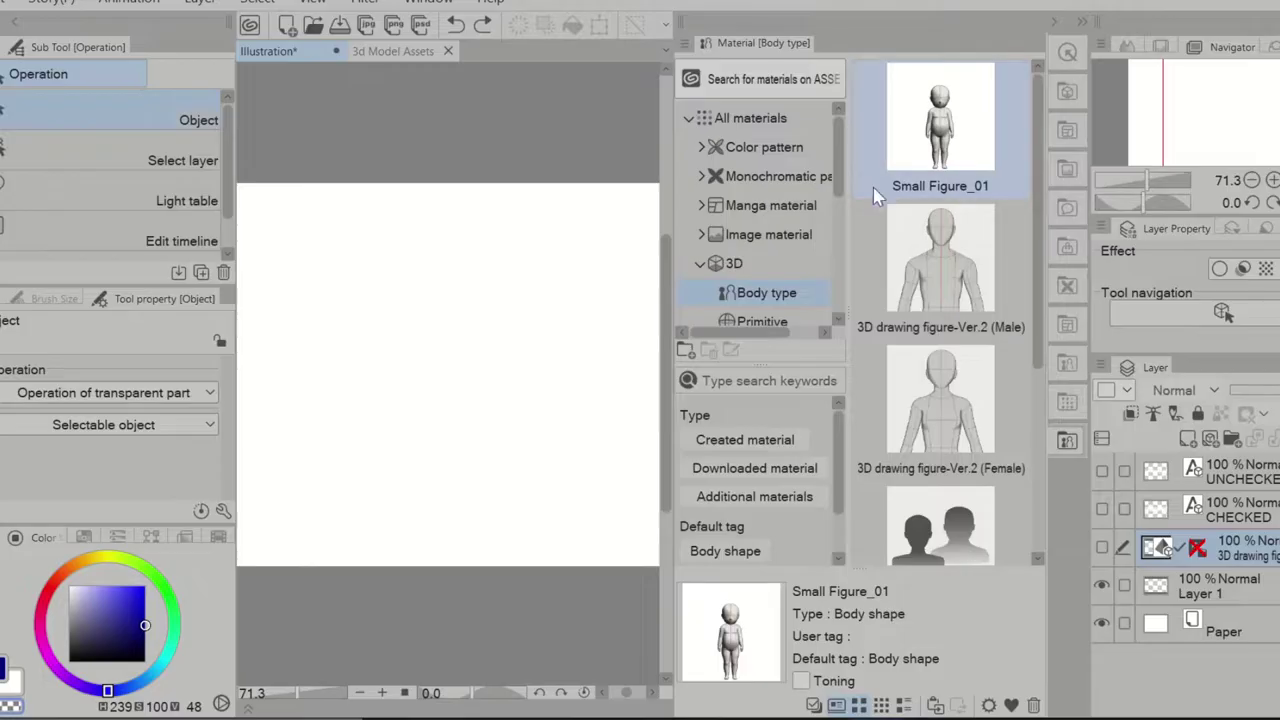
{"action": "left_click_drag", "start_coordinate": [945, 100], "coordinate": [503, 457]}
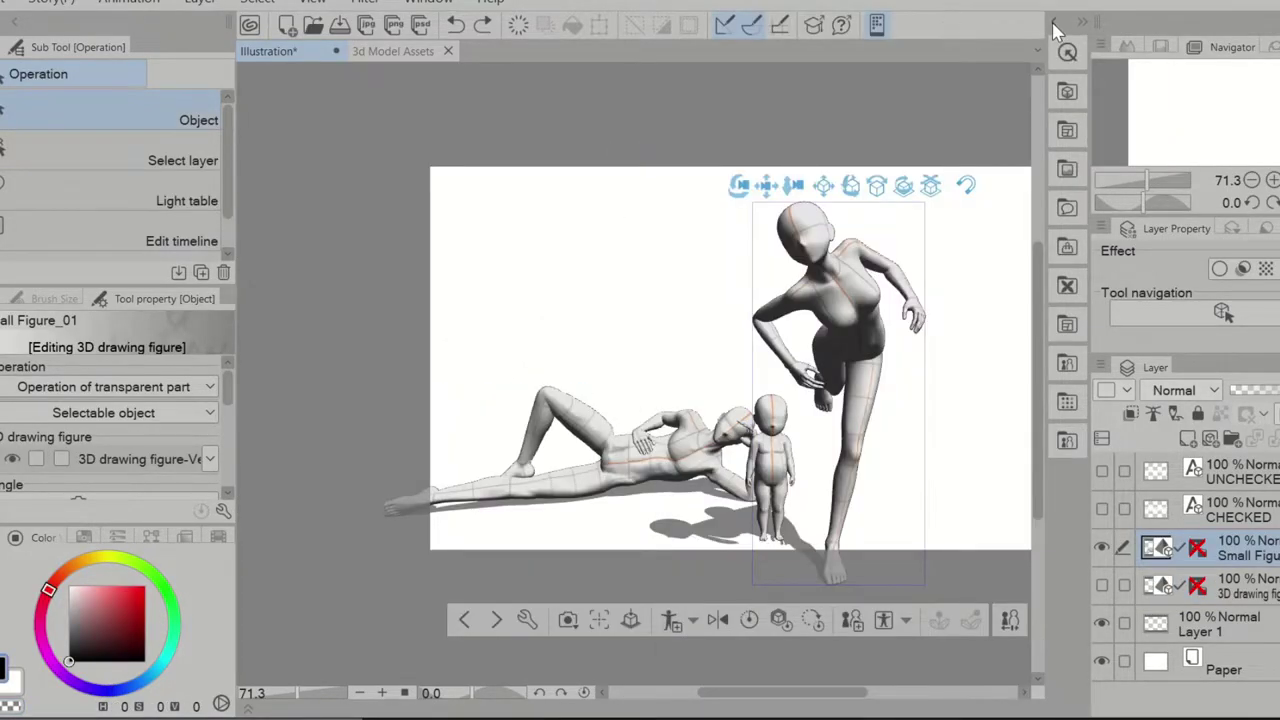
- Apply the Small Figure_01 body type to the lying and one-legged figures, and move the lying figure closer to the others
{"action": "left_click", "coordinate": [1057, 30]}
{"action": "left_click_drag", "start_coordinate": [940, 110], "coordinate": [443, 463]}
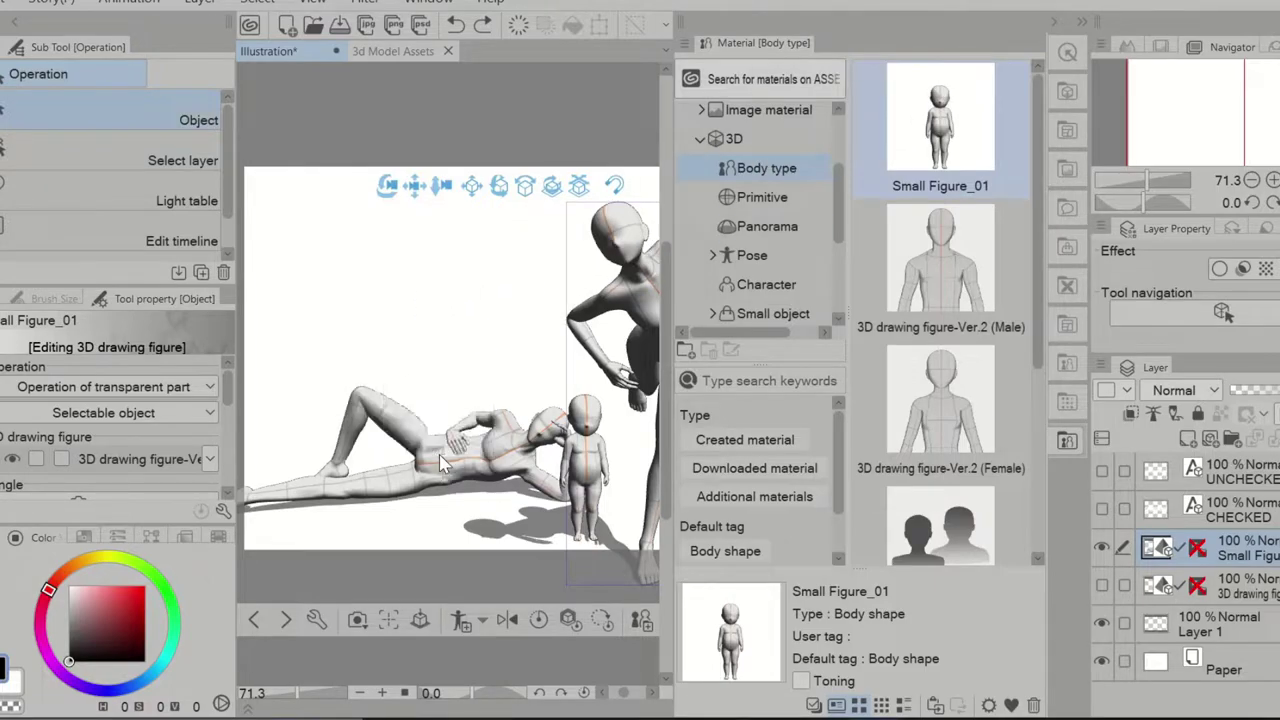
{"action": "left_click_drag", "start_coordinate": [1183, 114], "coordinate": [1206, 116]}
{"action": "left_click_drag", "start_coordinate": [942, 110], "coordinate": [563, 305]}
{"action": "left_click", "coordinate": [1057, 30]}
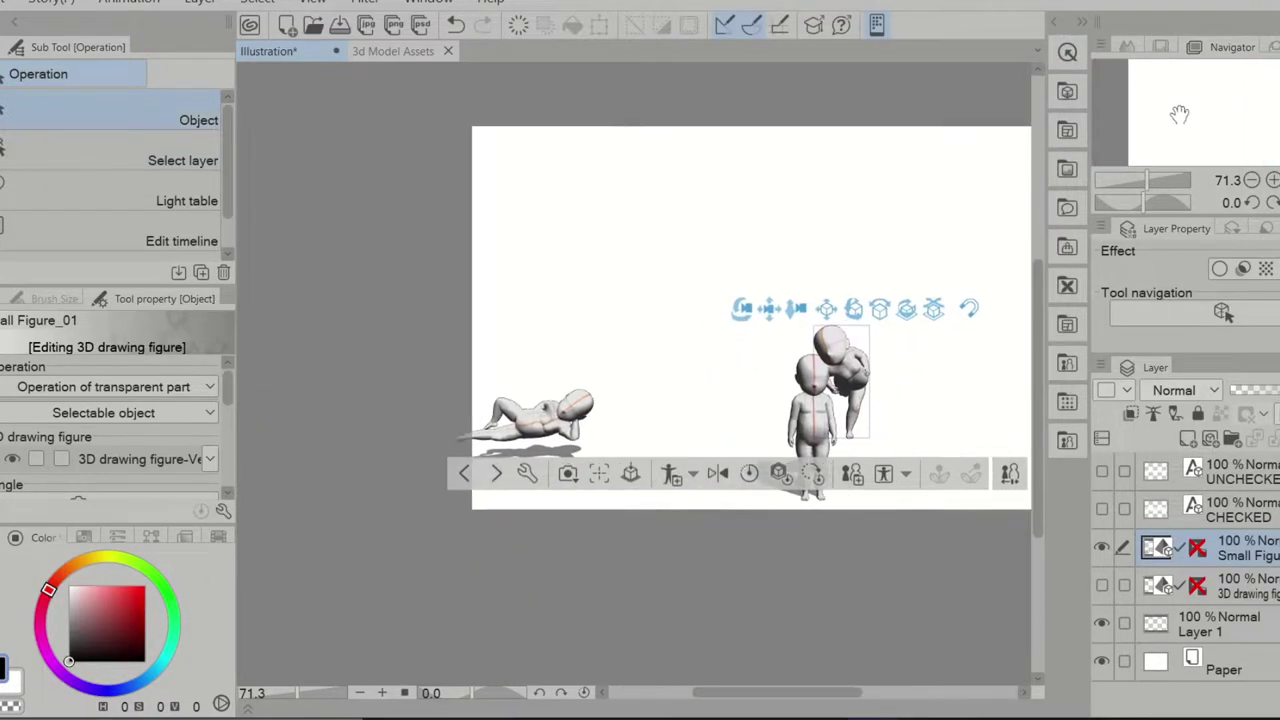
{"action": "left_click", "coordinate": [519, 425]}
{"action": "left_click_drag", "start_coordinate": [519, 425], "coordinate": [660, 415]}
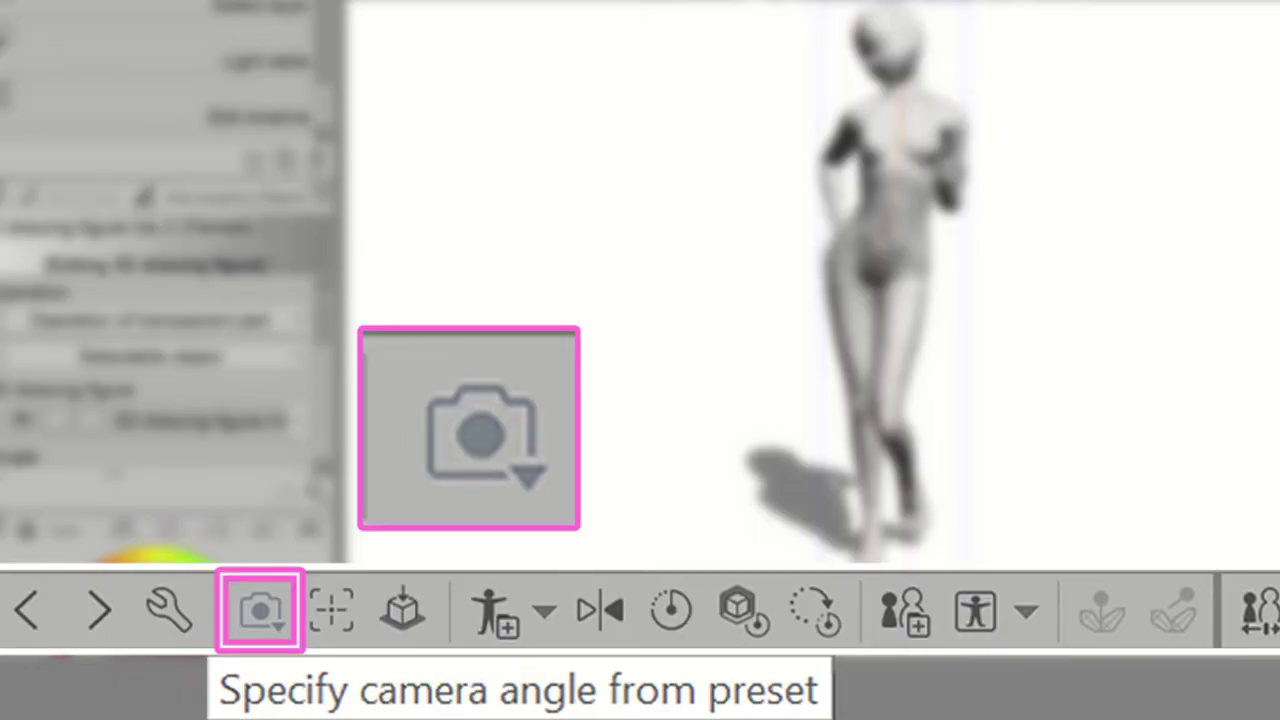
- Apply the full-body preset camera angles one after another, from the front and side views through to the back view
{"action": "left_click", "coordinate": [260, 610]}
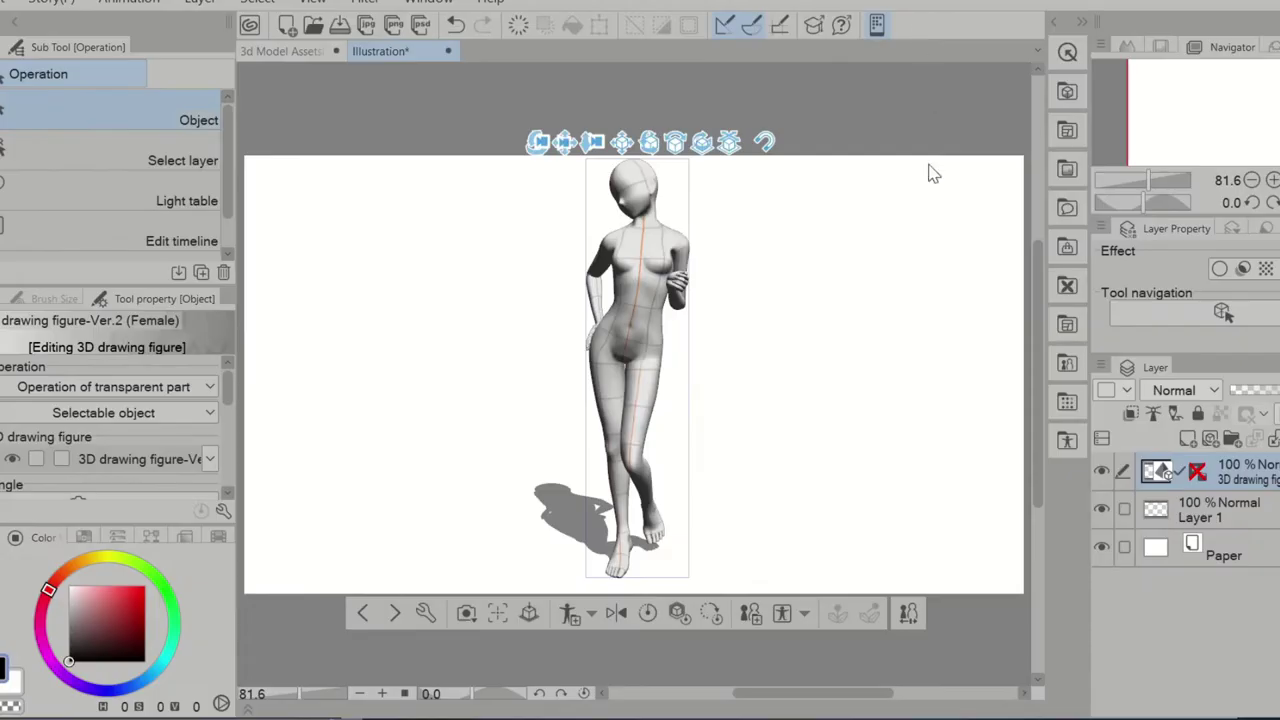
{"action": "left_click", "coordinate": [466, 612]}
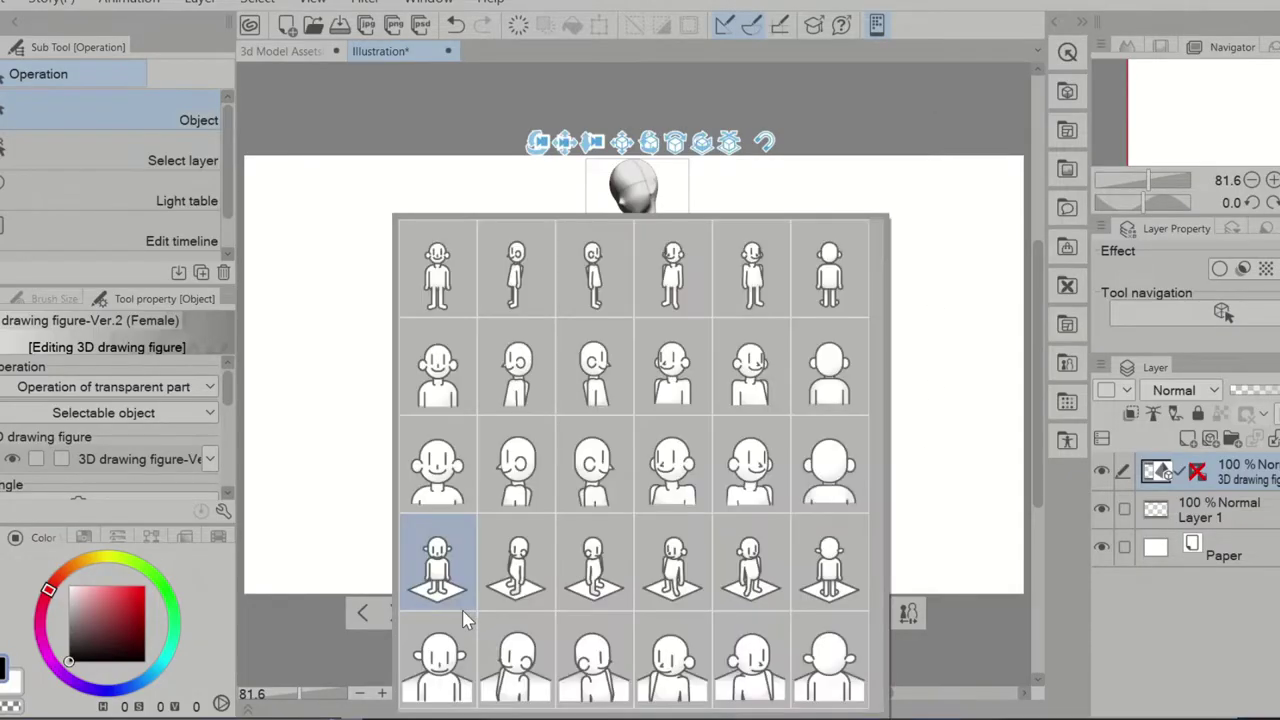
{"action": "left_click", "coordinate": [453, 296]}
{"action": "left_click_drag", "start_coordinate": [619, 216], "coordinate": [619, 570]}
{"action": "left_click", "coordinate": [530, 634]}
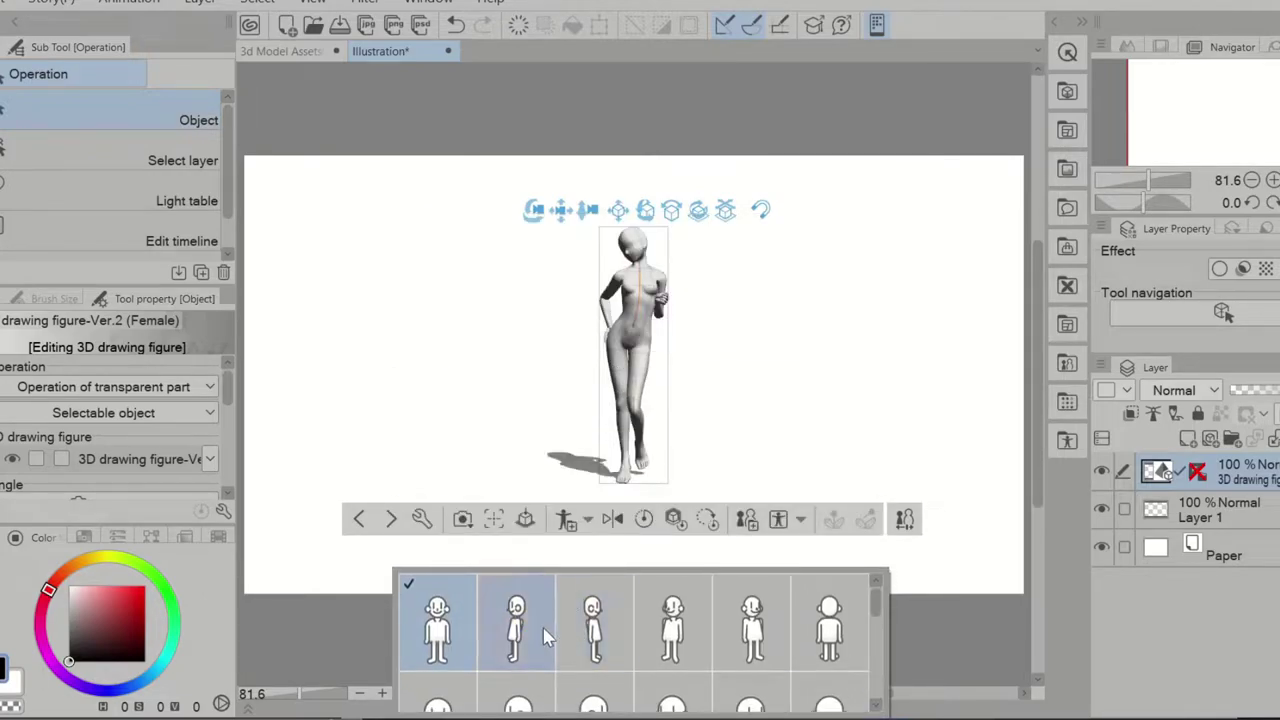
{"action": "left_click", "coordinate": [606, 636]}
{"action": "left_click", "coordinate": [672, 634]}
{"action": "left_click", "coordinate": [750, 634]}
{"action": "left_click", "coordinate": [824, 634]}
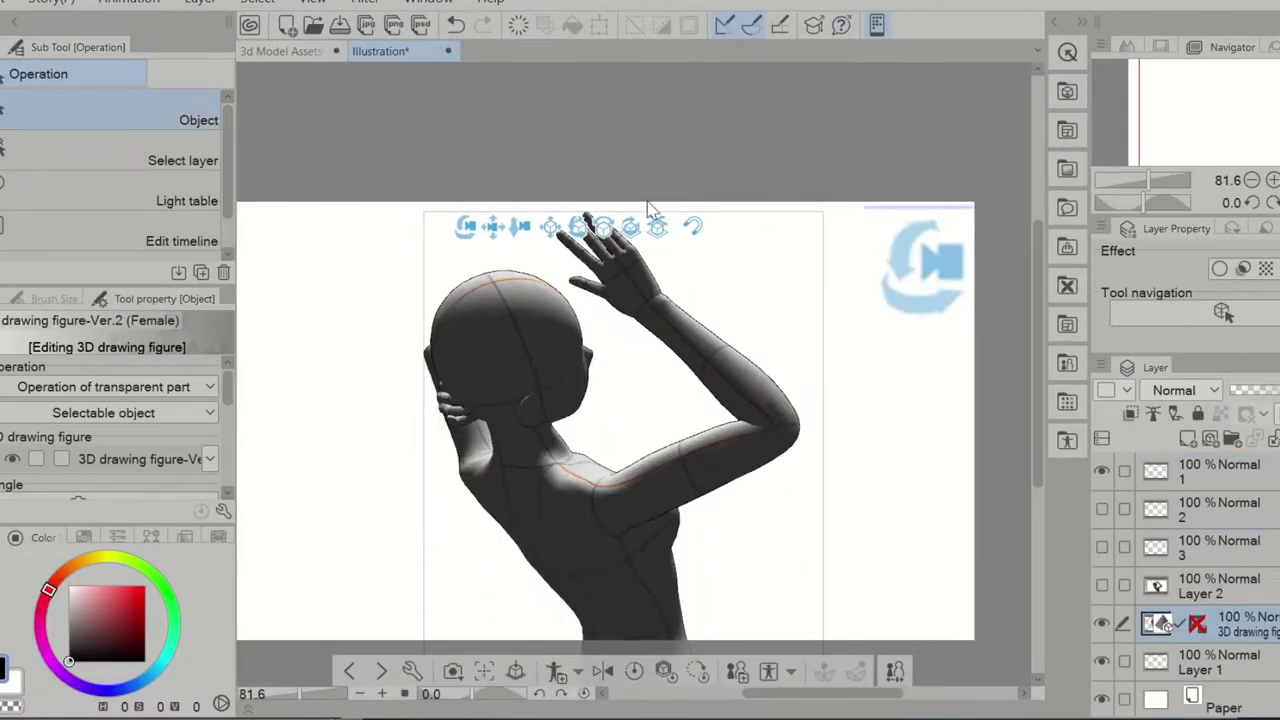
- Orbit the camera around the figure with raised arms, and pan the camera across it
{"action": "left_click_drag", "start_coordinate": [465, 232], "coordinate": [866, 267]}
{"action": "left_click_drag", "start_coordinate": [514, 233], "coordinate": [690, 262]}
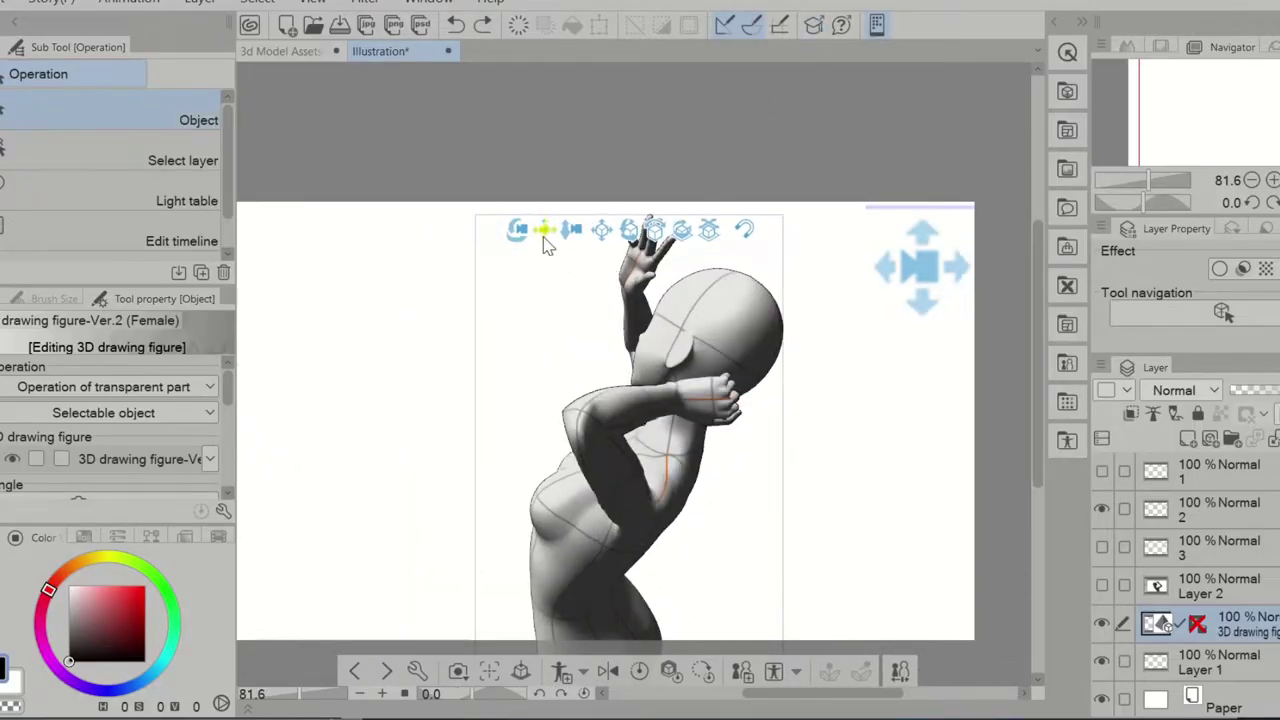
{"action": "left_click_drag", "start_coordinate": [548, 246], "coordinate": [583, 166]}
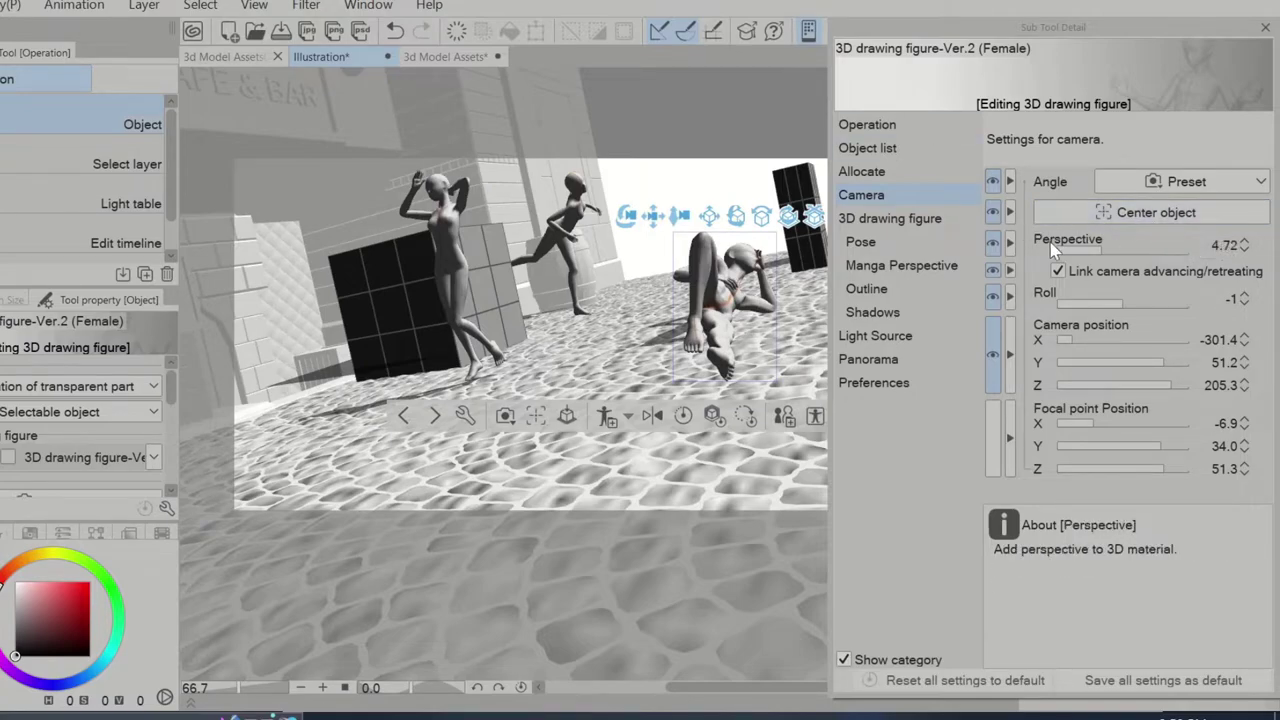
- Center the camera in turn on the lying figure, the tall cube and the running Skate_01 figure
{"action": "left_click", "coordinate": [1070, 214]}
{"action": "left_click", "coordinate": [727, 240]}
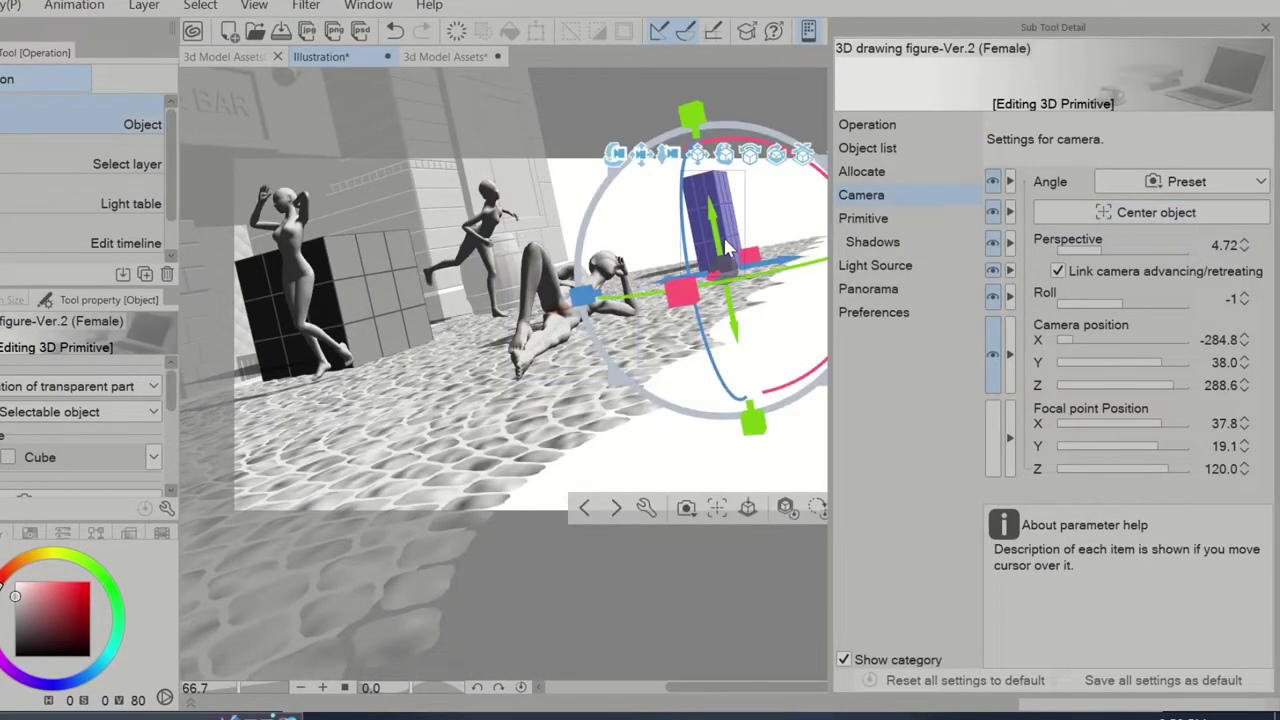
{"action": "left_click", "coordinate": [1065, 212]}
{"action": "left_click_drag", "start_coordinate": [492, 118], "coordinate": [368, 316]}
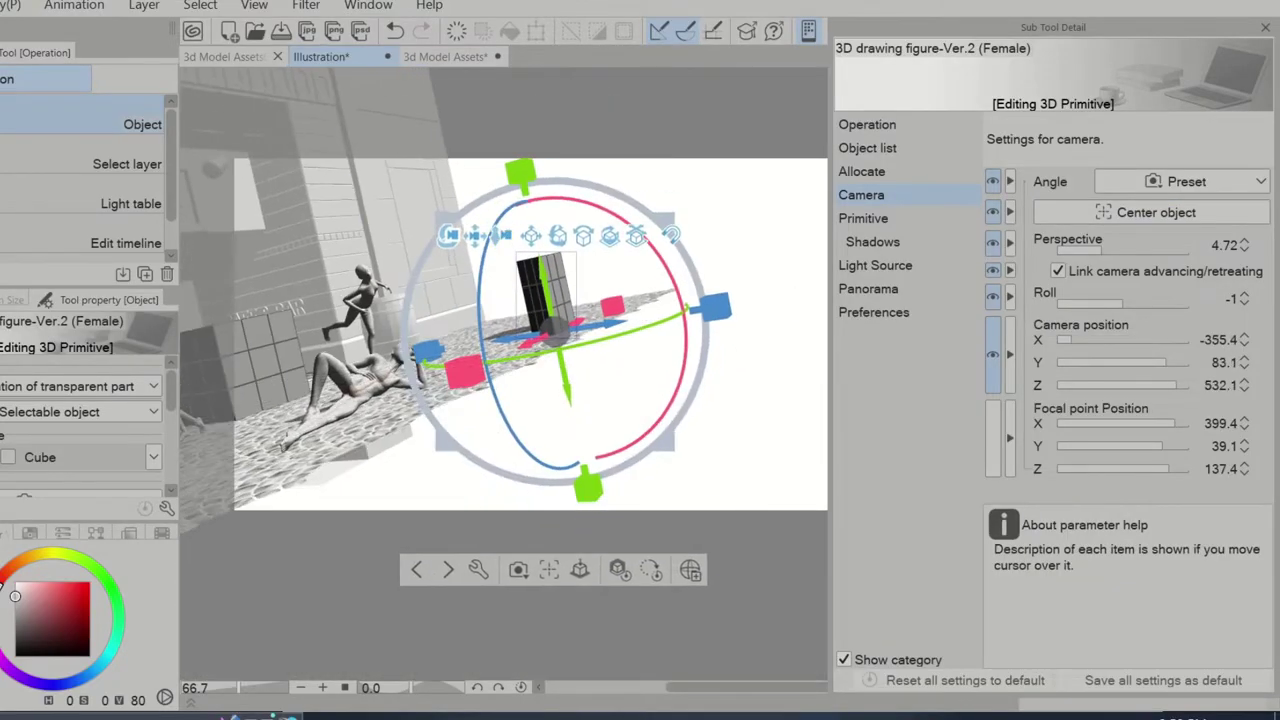
{"action": "left_click", "coordinate": [368, 316]}
{"action": "left_click", "coordinate": [1063, 212]}
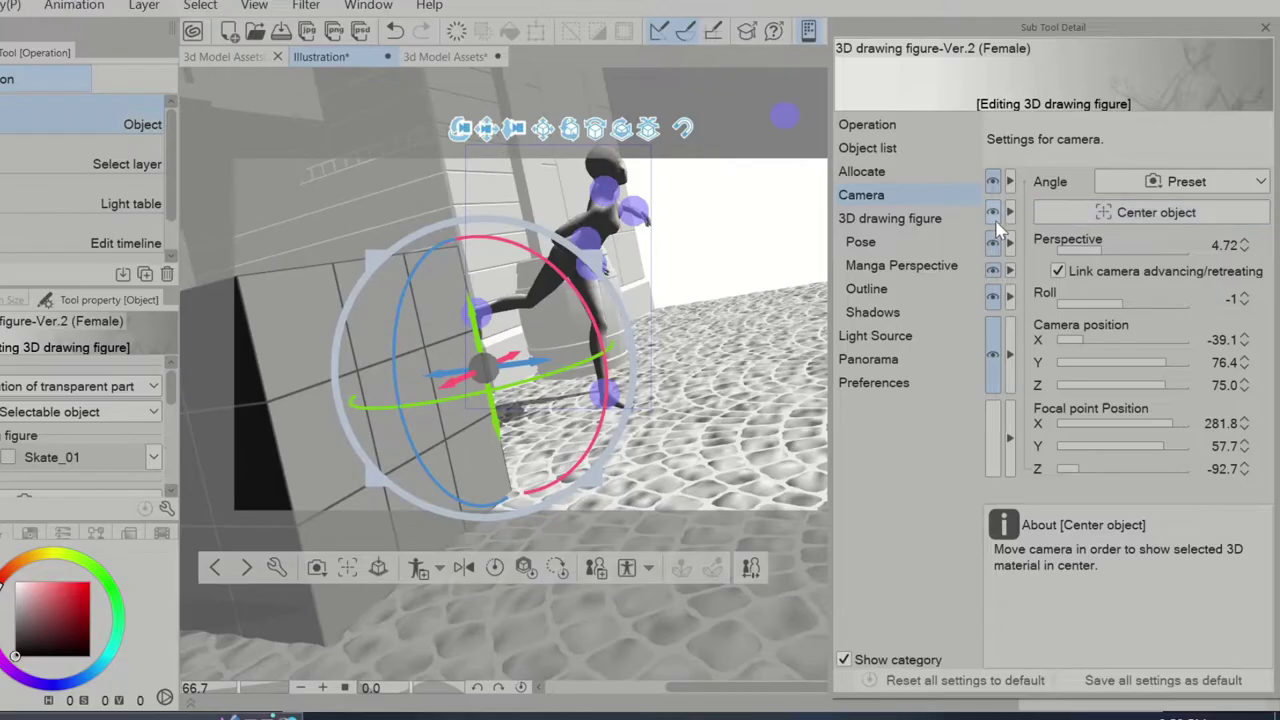
- Select parts of the street scene and the large cube, and center the camera on the cube
{"action": "left_click", "coordinate": [745, 365]}
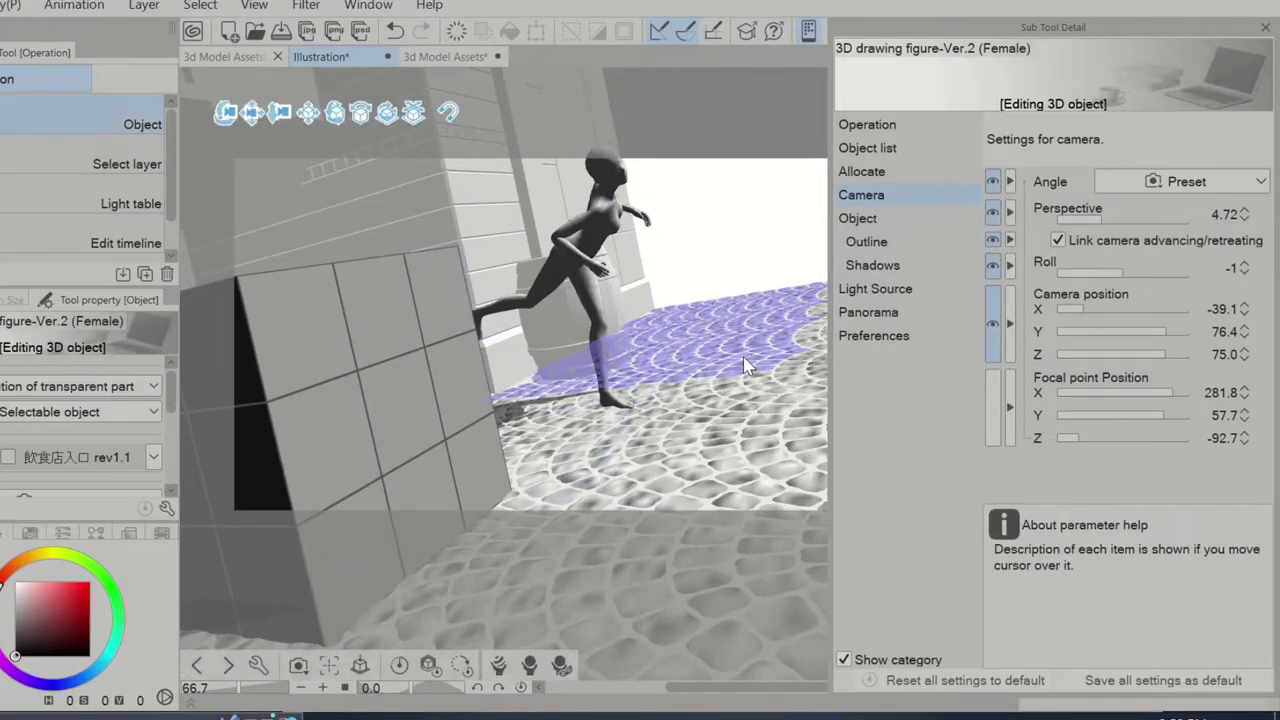
{"action": "left_click", "coordinate": [568, 322]}
{"action": "left_click", "coordinate": [476, 220]}
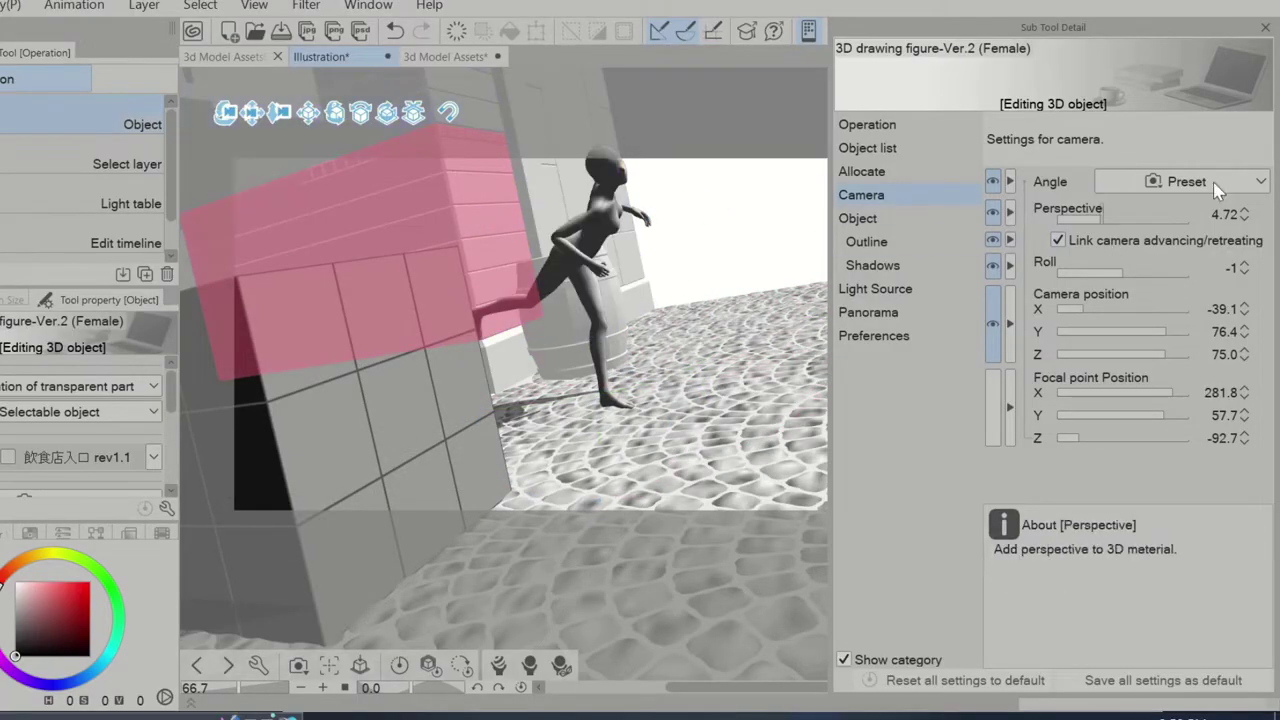
{"action": "left_click", "coordinate": [350, 450]}
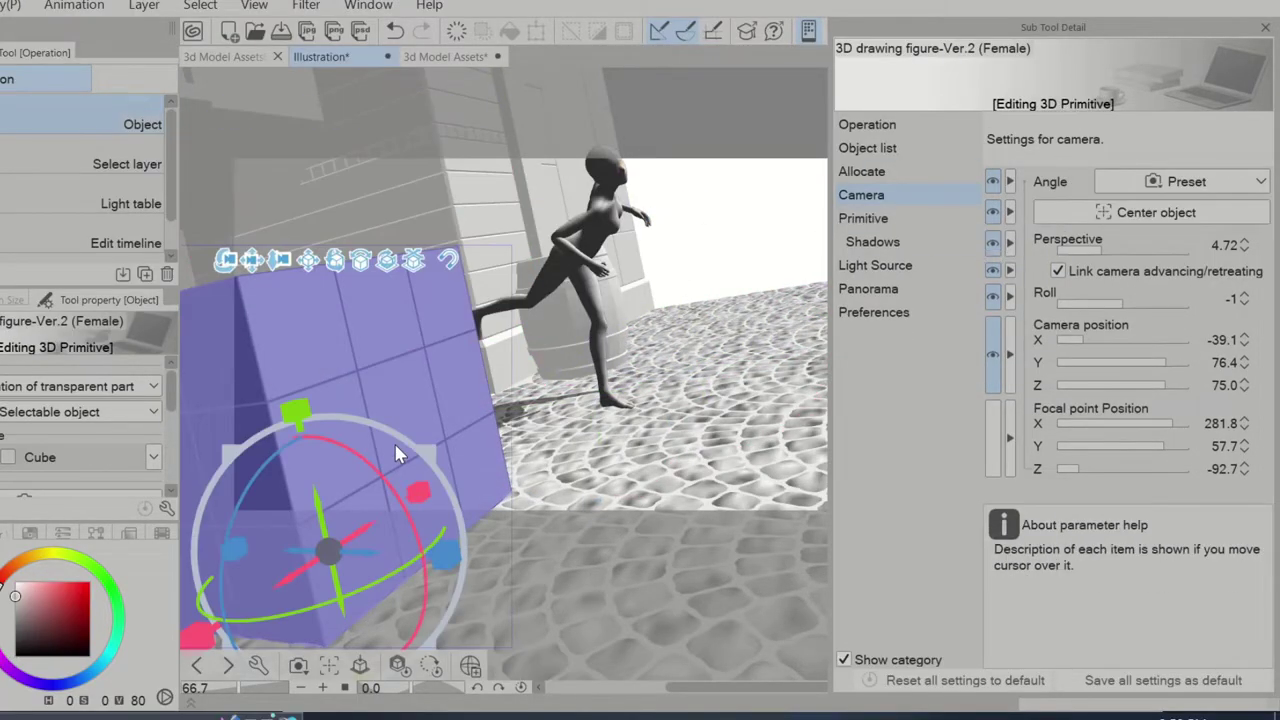
{"action": "left_click", "coordinate": [1145, 214]}
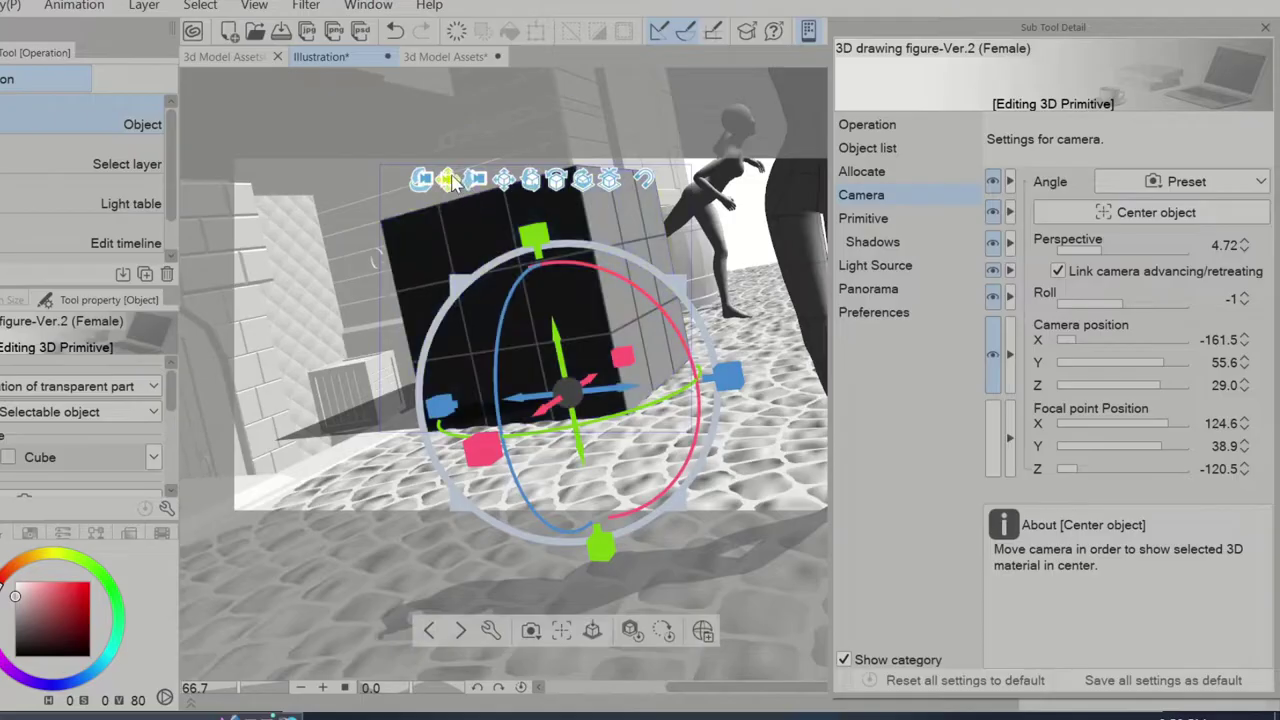
- Move the camera back to show the whole street scene, and center it on the running figure beside the barrel
{"action": "left_click_drag", "start_coordinate": [447, 57], "coordinate": [454, 63]}
{"action": "left_click_drag", "start_coordinate": [448, 224], "coordinate": [370, 262]}
{"action": "left_click", "coordinate": [679, 267]}
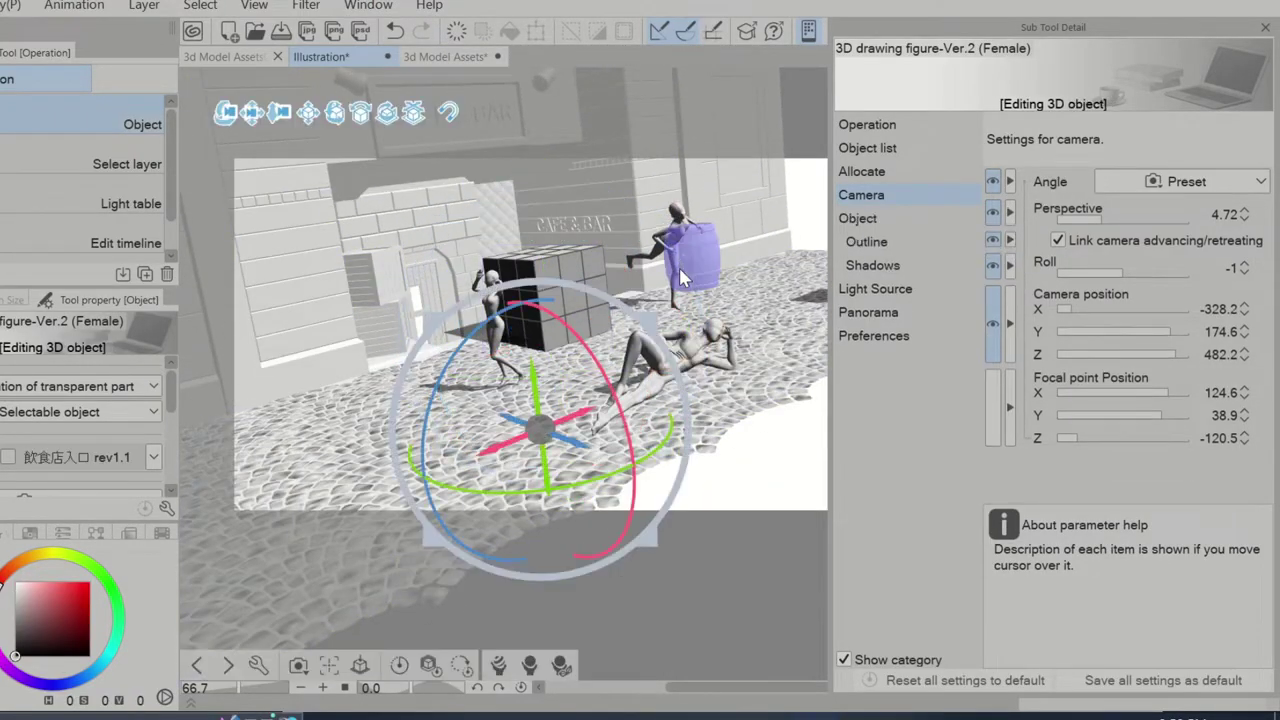
{"action": "left_click", "coordinate": [674, 238]}
{"action": "left_click", "coordinate": [1140, 216]}
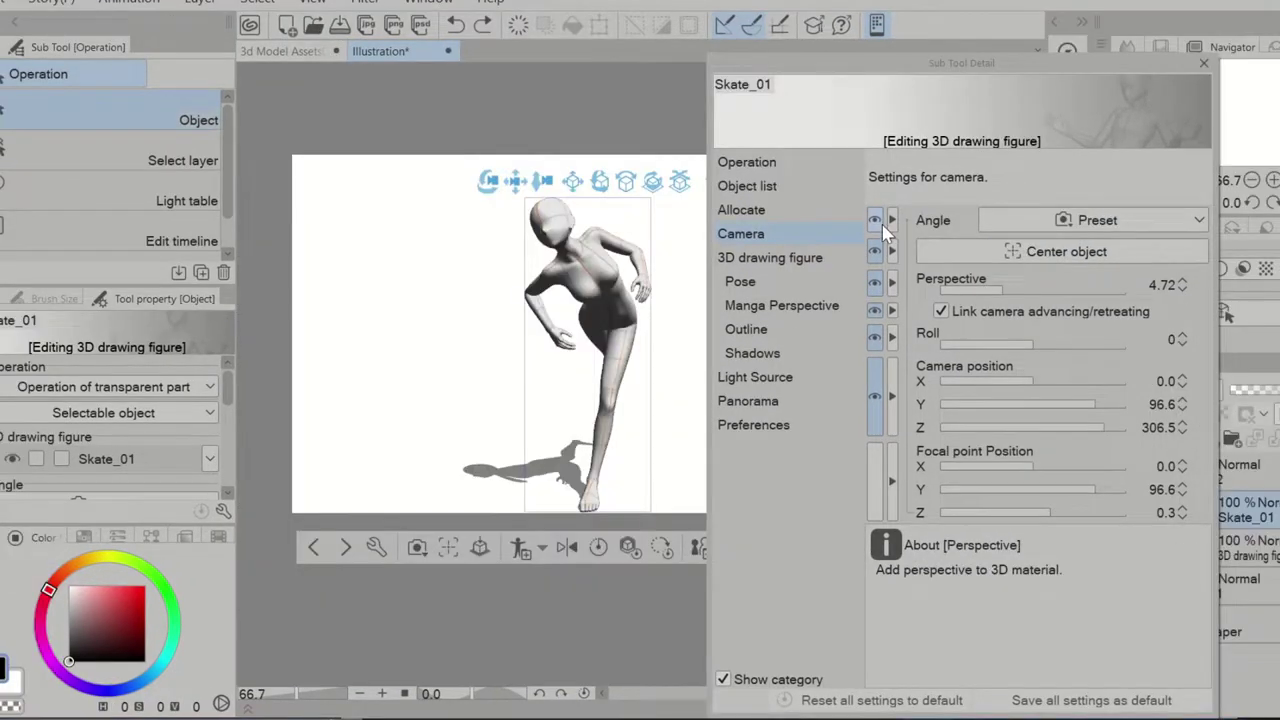
- Increase the camera's perspective to about 32 and orbit around the Skate_01 figure to exaggerate its foreshortening
{"action": "left_click_drag", "start_coordinate": [1005, 289], "coordinate": [1052, 290]}
{"action": "left_click_drag", "start_coordinate": [665, 341], "coordinate": [557, 349]}
{"action": "left_click_drag", "start_coordinate": [1052, 290], "coordinate": [1080, 290]}
{"action": "left_click_drag", "start_coordinate": [535, 388], "coordinate": [351, 357]}
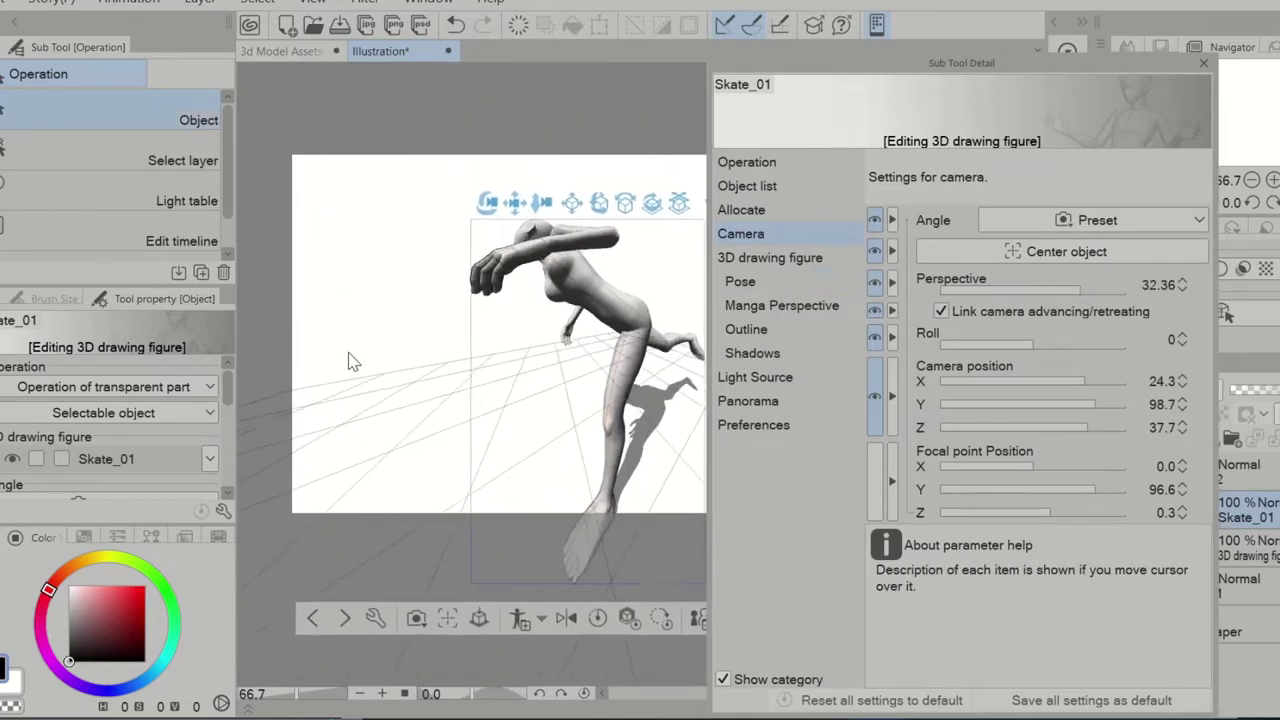
- Set the camera's perspective to 5 and its roll to 9, and orbit around the Skate_01 figure
{"action": "type", "text": "5.1"}
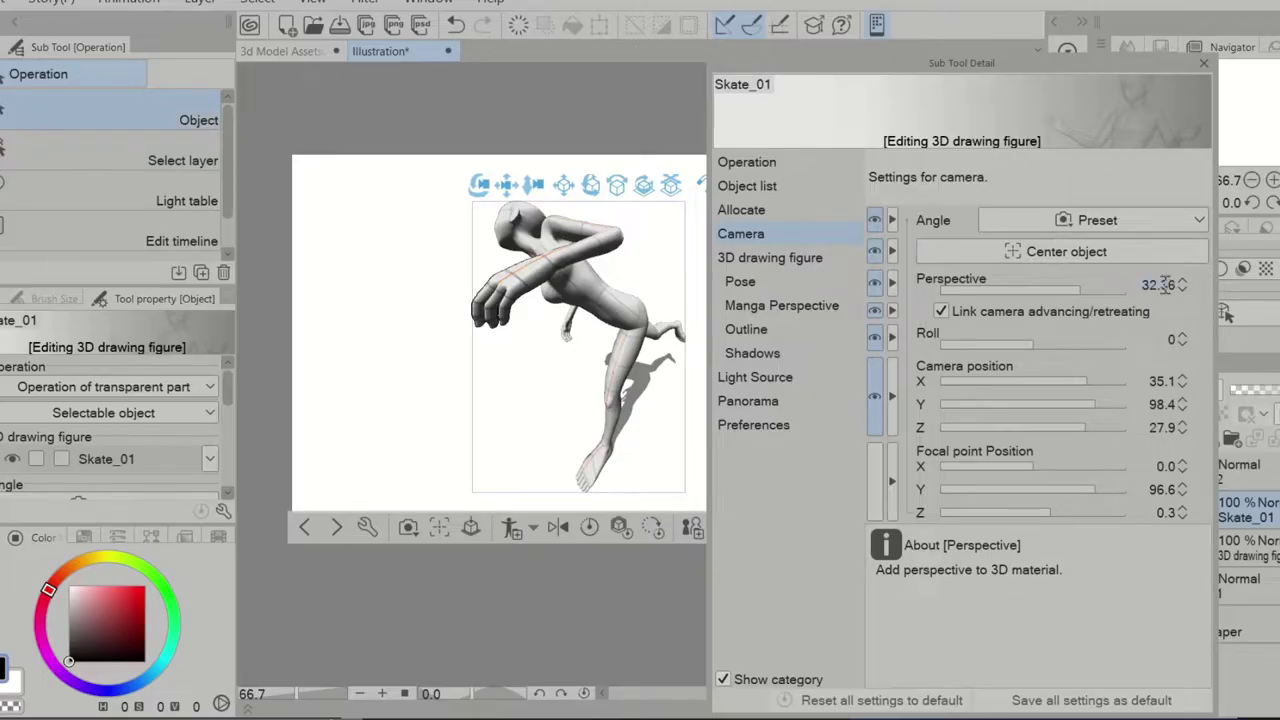
{"action": "key", "text": "Return"}
{"action": "left_click_drag", "start_coordinate": [1031, 343], "coordinate": [1017, 343]}
{"action": "left_click_drag", "start_coordinate": [555, 375], "coordinate": [781, 125]}
{"action": "left_click_drag", "start_coordinate": [1017, 340], "coordinate": [1145, 342]}
{"action": "left_click_drag", "start_coordinate": [590, 262], "coordinate": [557, 193]}
{"action": "left_click_drag", "start_coordinate": [1125, 342], "coordinate": [1034, 334]}
{"action": "left_click_drag", "start_coordinate": [394, 346], "coordinate": [415, 378]}
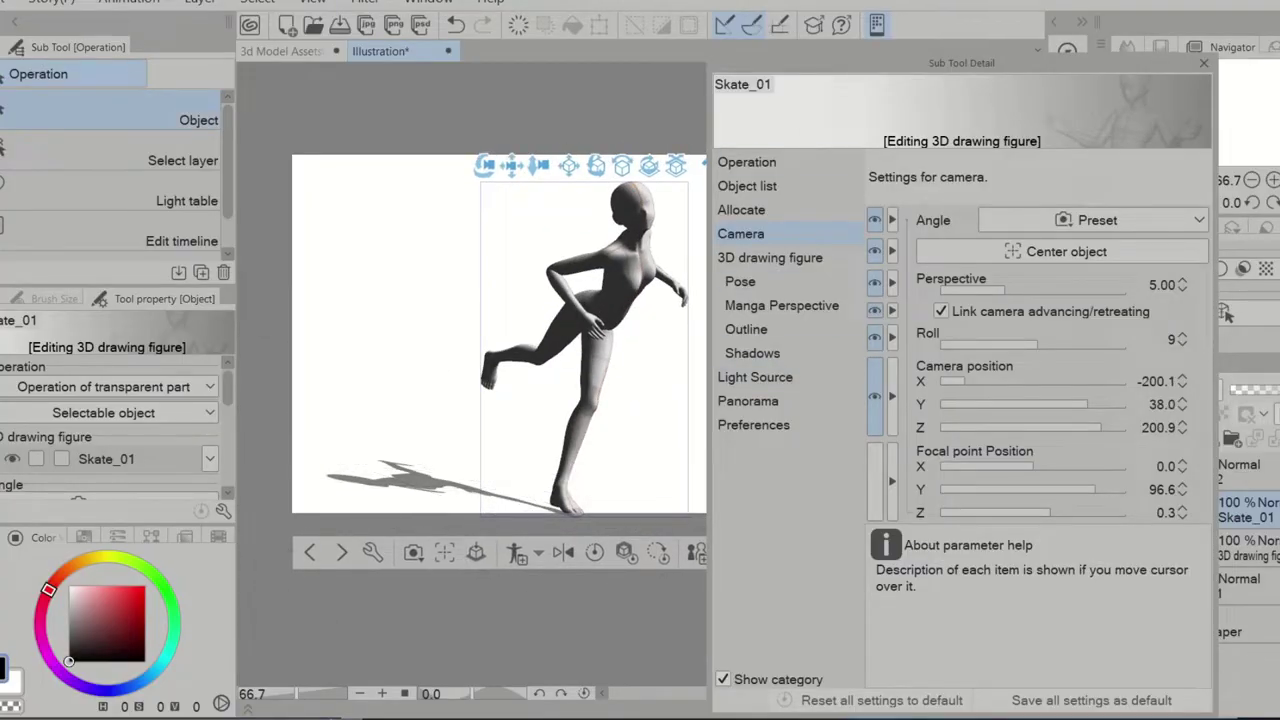
- Adjust the camera position and focal point coordinates, and pan and orbit until the whole Skate_01 figure is framed from above
{"action": "left_click_drag", "start_coordinate": [971, 389], "coordinate": [1024, 410]}
{"action": "left_click", "coordinate": [1097, 428]}
{"action": "mouse_move", "coordinate": [1087, 437]}
{"action": "left_mouse_down"}
{"action": "mouse_move", "coordinate": [1072, 428]}
{"action": "mouse_move", "coordinate": [1105, 430]}
{"action": "left_mouse_up"}
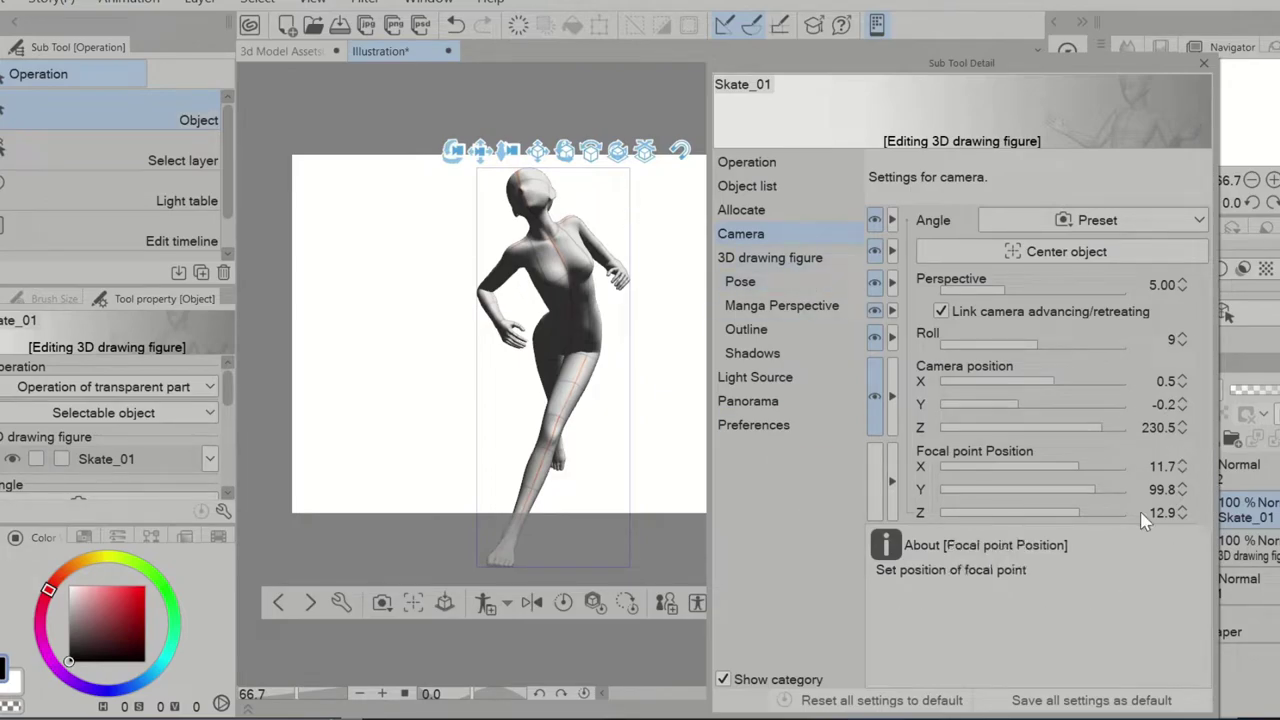
{"action": "left_click_drag", "start_coordinate": [481, 150], "coordinate": [505, 205]}
{"action": "left_click_drag", "start_coordinate": [592, 314], "coordinate": [592, 302]}
{"action": "mouse_move", "coordinate": [512, 212]}
{"action": "left_mouse_down"}
{"action": "mouse_move", "coordinate": [467, 217]}
{"action": "mouse_move", "coordinate": [515, 218]}
{"action": "left_mouse_up"}
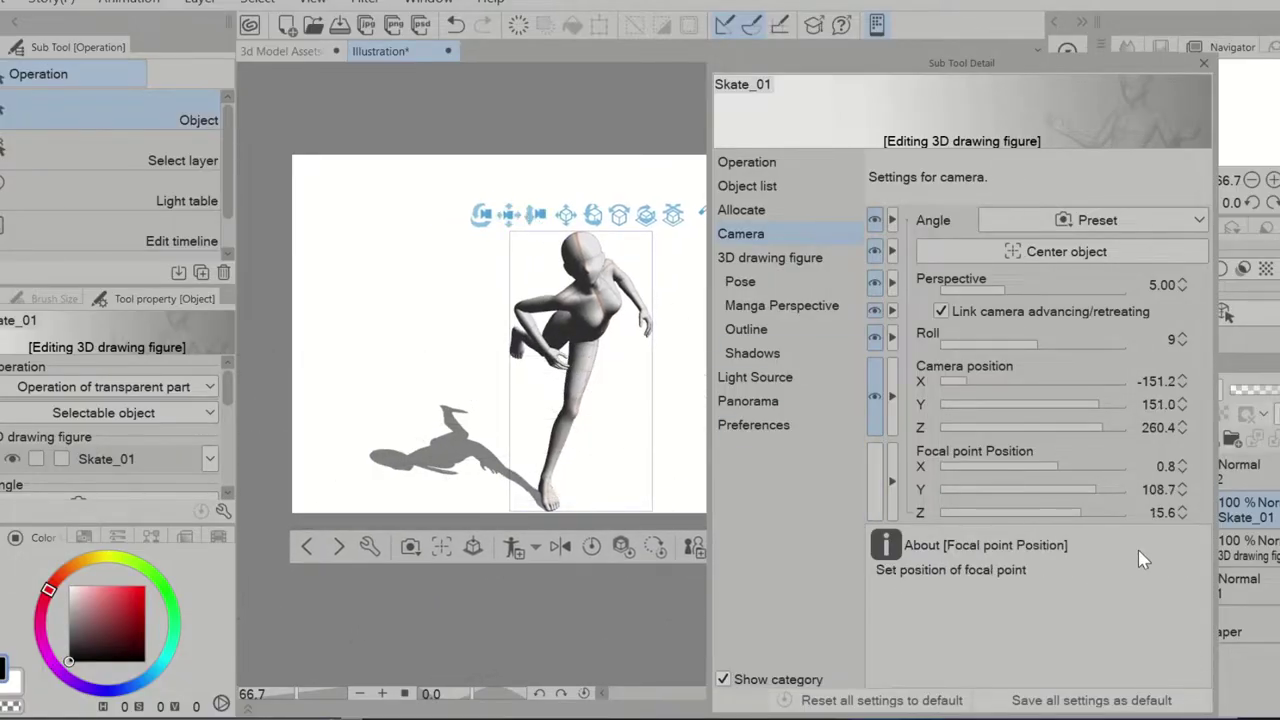
- Enable Manga Perspective on Skate_01 at intensity 1.00, try Collision Correction on and off, and orbit the camera
{"action": "left_click", "coordinate": [782, 305]}
{"action": "left_click", "coordinate": [924, 216]}
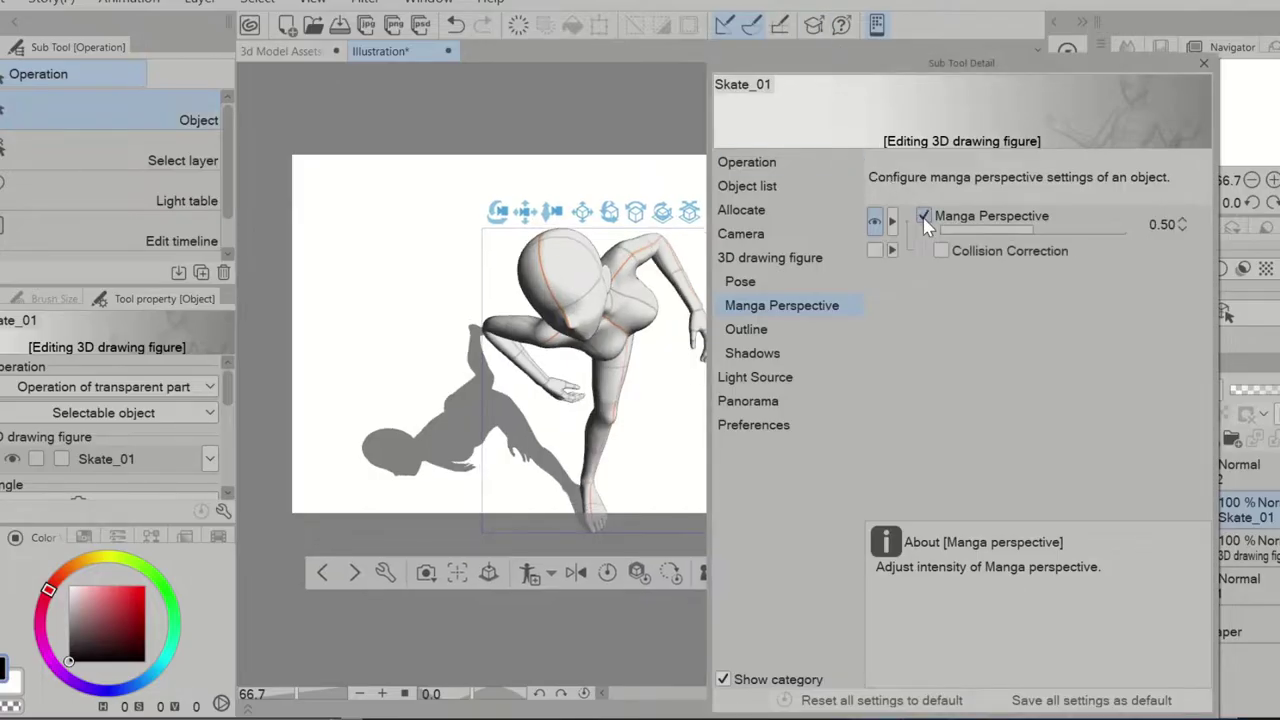
{"action": "left_click_drag", "start_coordinate": [1040, 232], "coordinate": [1137, 237]}
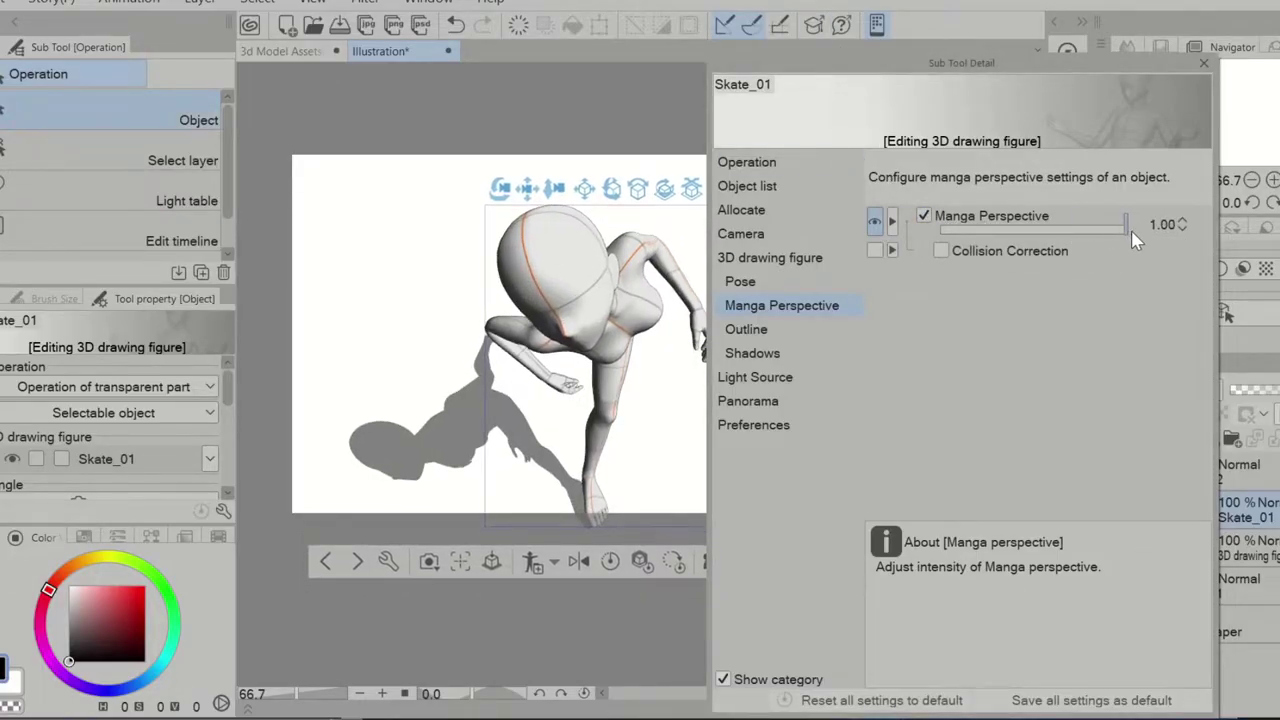
{"action": "left_click", "coordinate": [941, 250]}
{"action": "left_click", "coordinate": [942, 250]}
{"action": "left_click_drag", "start_coordinate": [440, 305], "coordinate": [396, 296]}
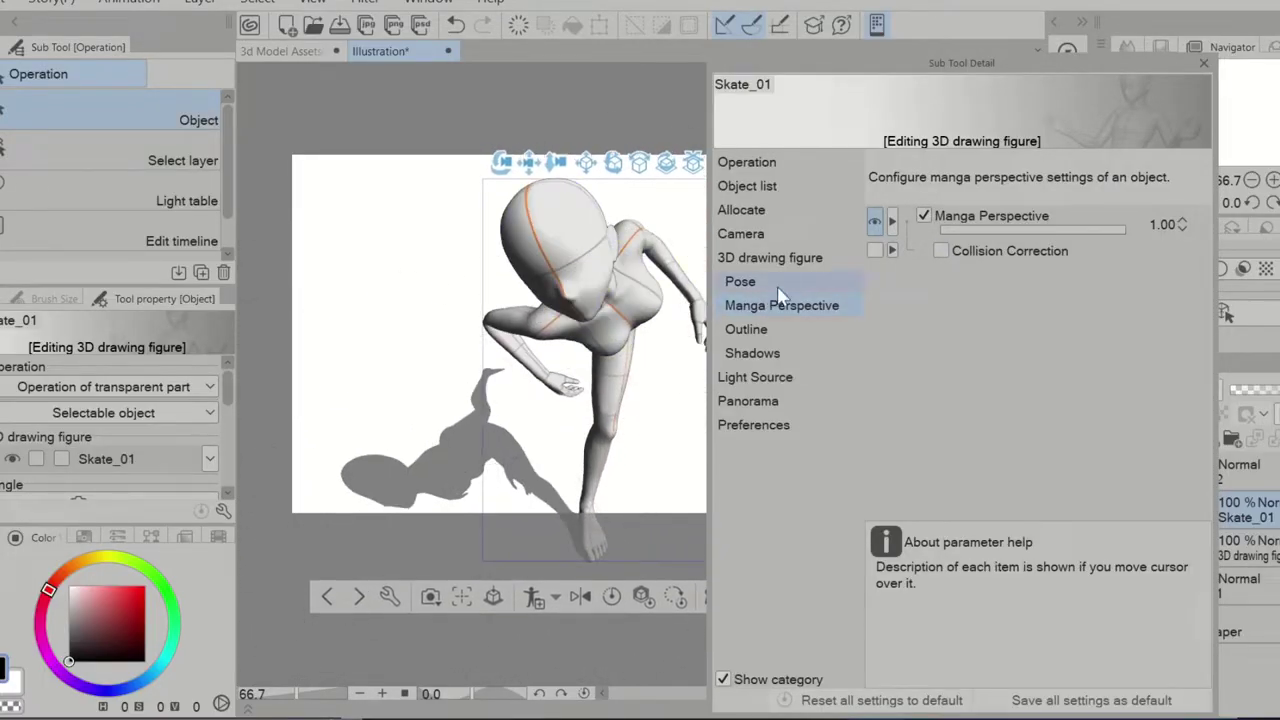
- Fine-tune the camera's perspective, display the figure's body shape settings, and orbit around the enlarged head
{"action": "left_click", "coordinate": [740, 233]}
{"action": "mouse_move", "coordinate": [1006, 294]}
{"action": "left_mouse_down"}
{"action": "mouse_move", "coordinate": [1020, 290]}
{"action": "mouse_move", "coordinate": [1008, 290]}
{"action": "left_mouse_up"}
{"action": "left_click", "coordinate": [770, 259]}
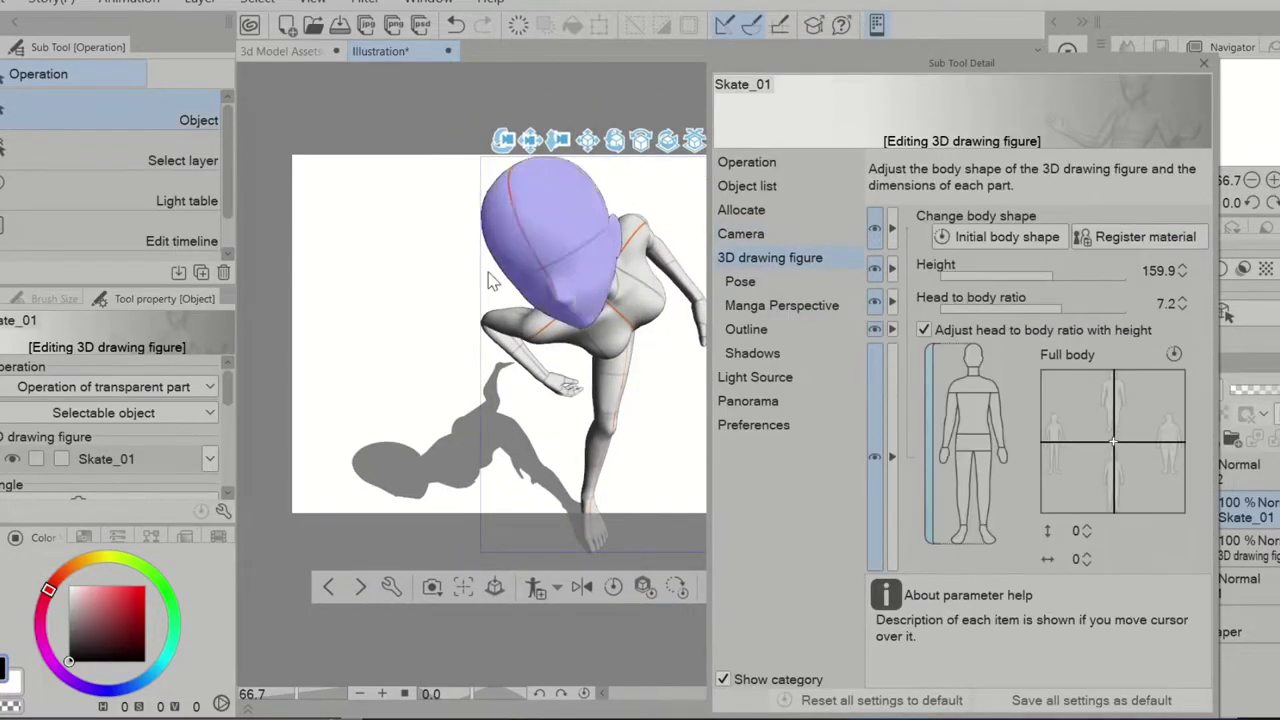
{"action": "mouse_move", "coordinate": [386, 294]}
{"action": "left_mouse_down"}
{"action": "mouse_move", "coordinate": [593, 270]}
{"action": "mouse_move", "coordinate": [534, 260]}
{"action": "mouse_move", "coordinate": [326, 303]}
{"action": "mouse_move", "coordinate": [398, 150]}
{"action": "mouse_move", "coordinate": [520, 230]}
{"action": "left_mouse_up"}
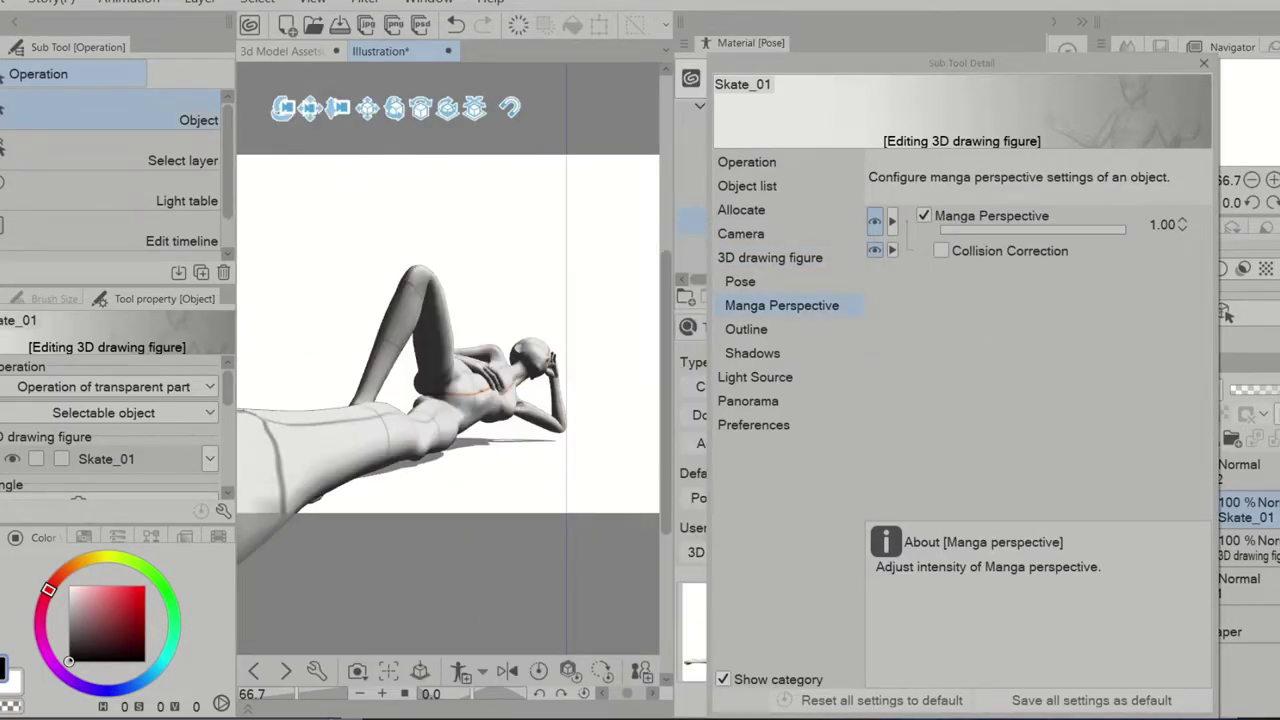
- Toggle Collision Correction on the lying figure to compare the leg angles, and leave it enabled
{"action": "left_click", "coordinate": [941, 259]}
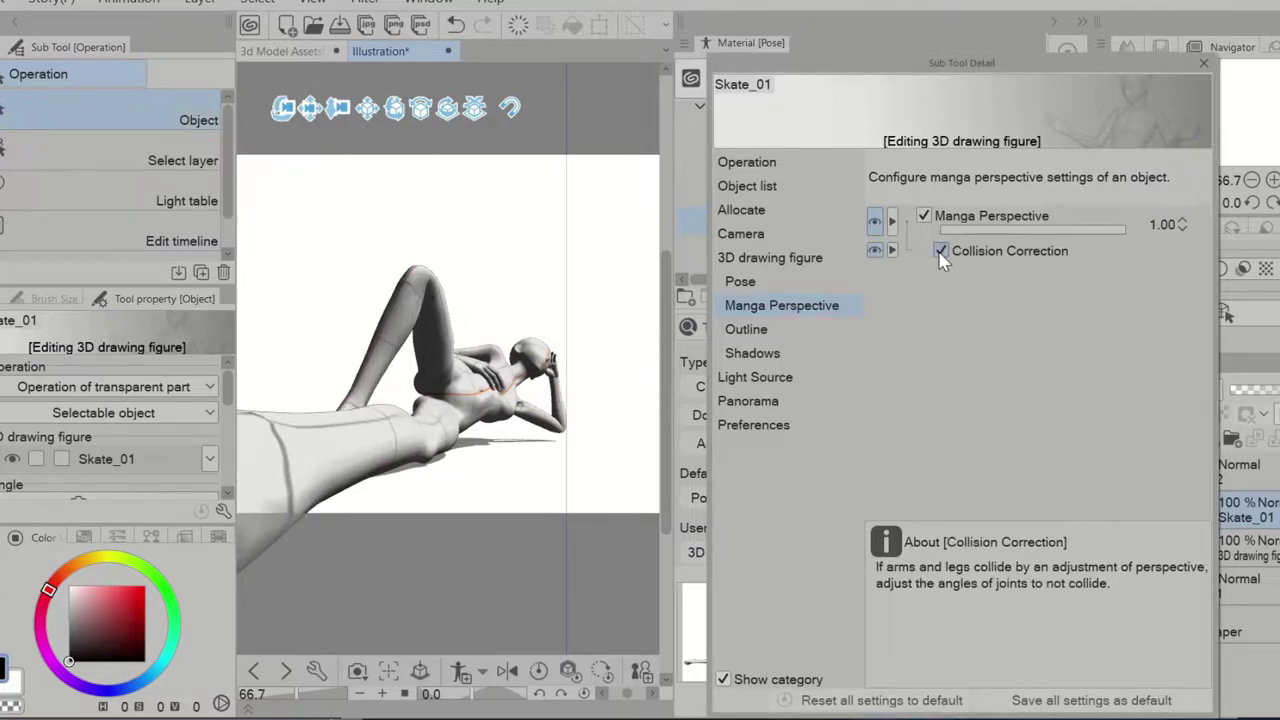
{"action": "left_click", "coordinate": [941, 253]}
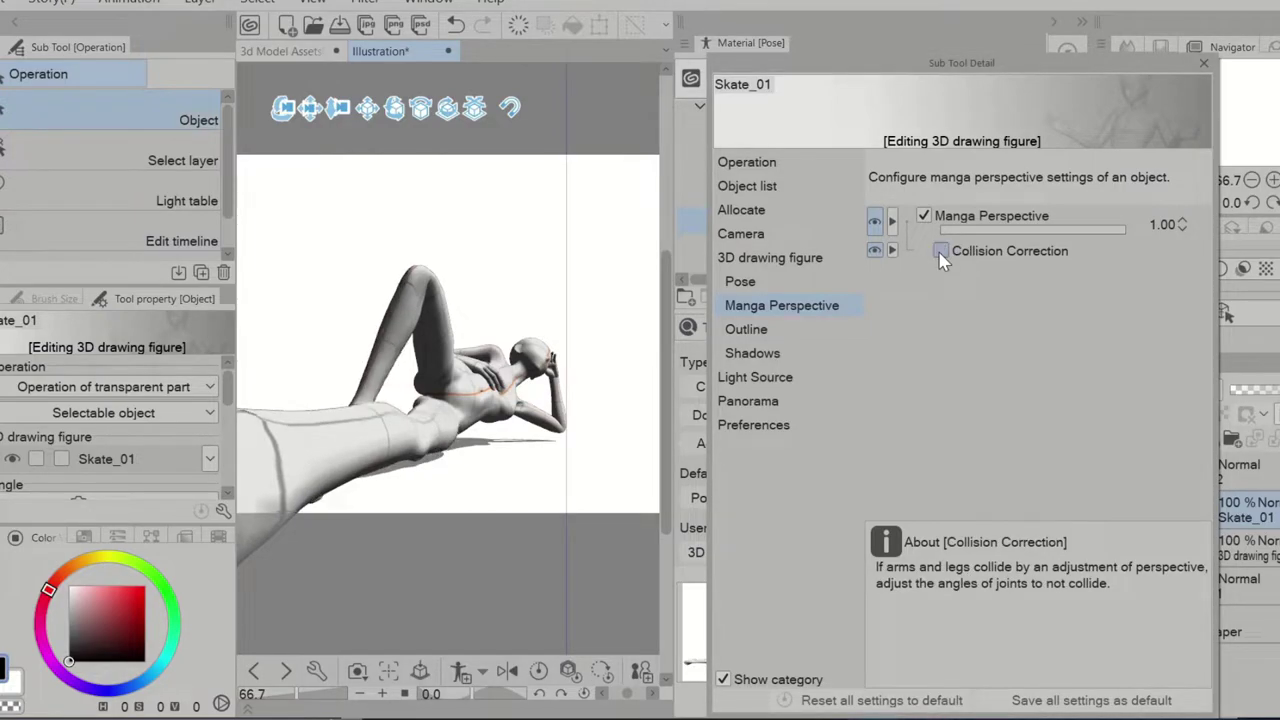
{"action": "left_click", "coordinate": [941, 253]}
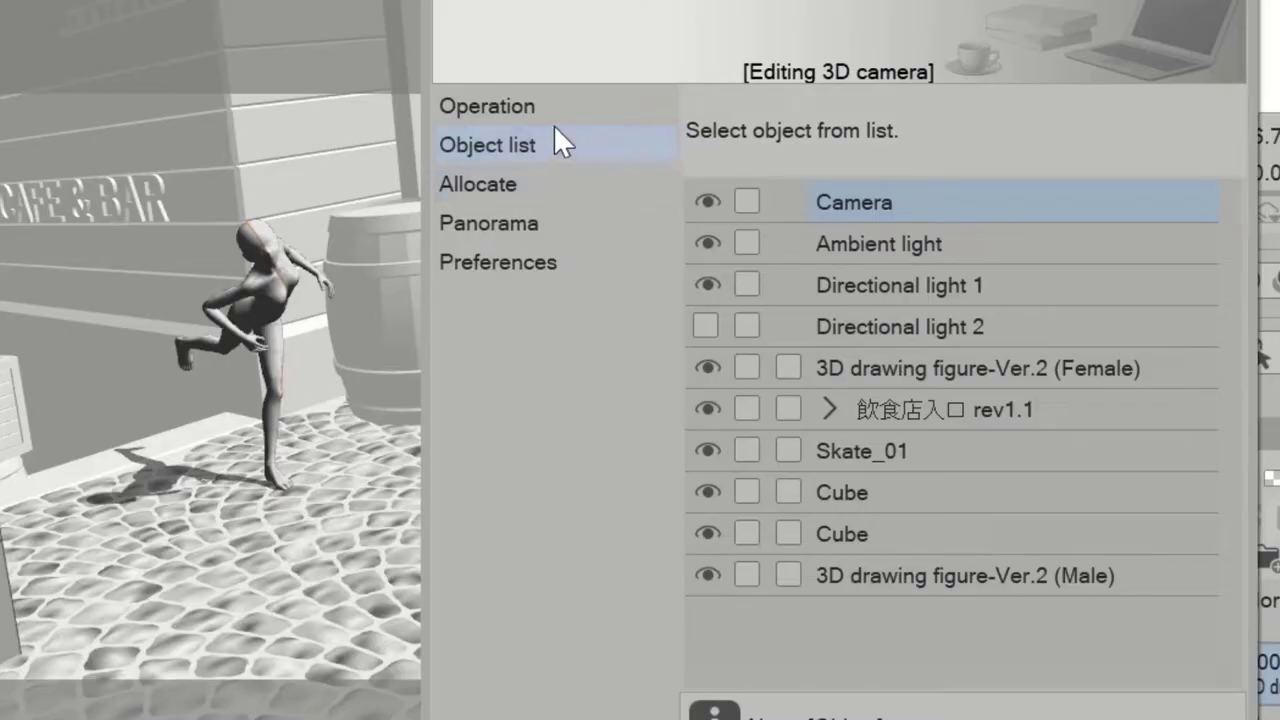
- Select each entry of the object list in turn, from Ambient light down to 3D drawing figure-Ver.2 (Male)
{"action": "left_click", "coordinate": [882, 238]}
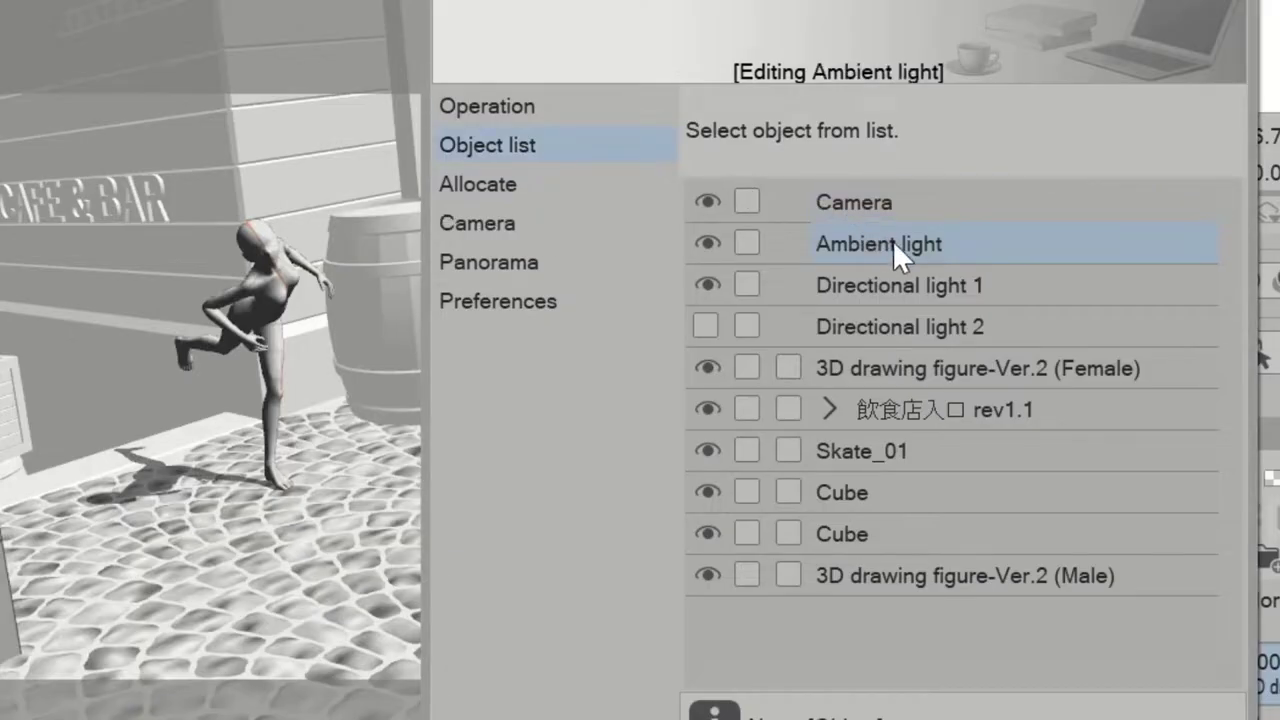
{"action": "left_click", "coordinate": [935, 285]}
{"action": "left_click", "coordinate": [950, 340]}
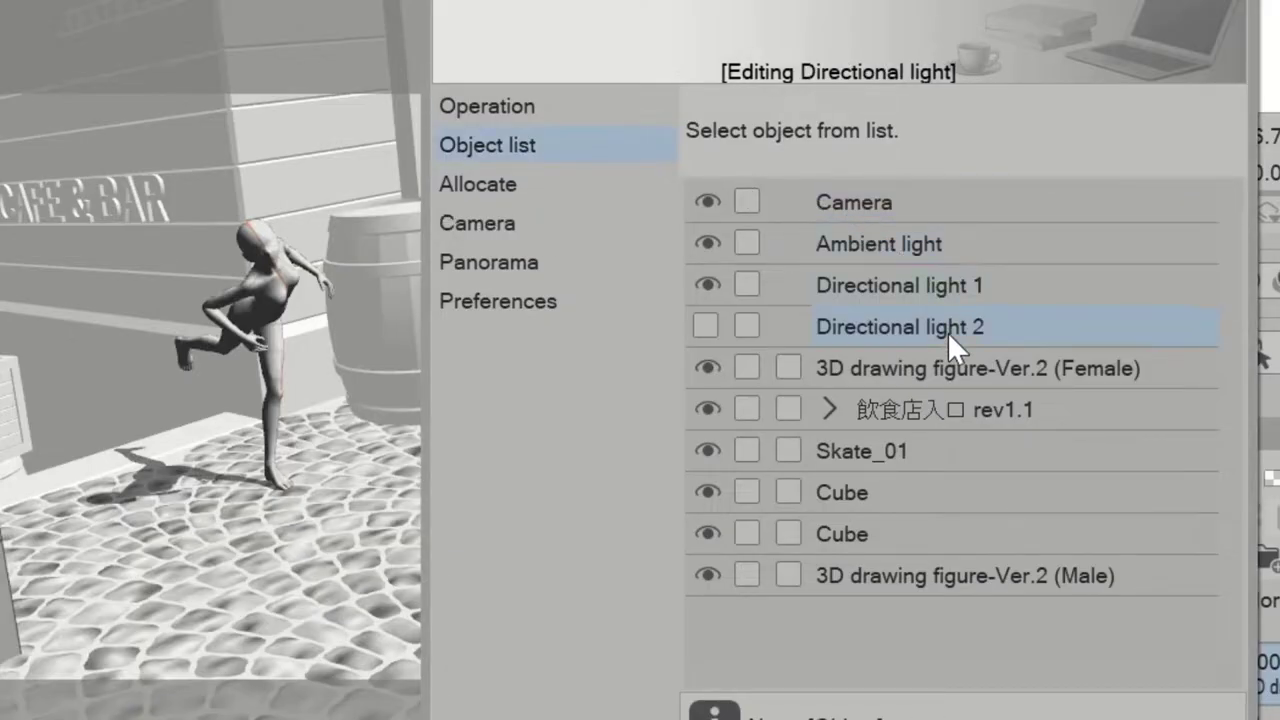
{"action": "left_click", "coordinate": [966, 372]}
{"action": "left_click", "coordinate": [962, 416]}
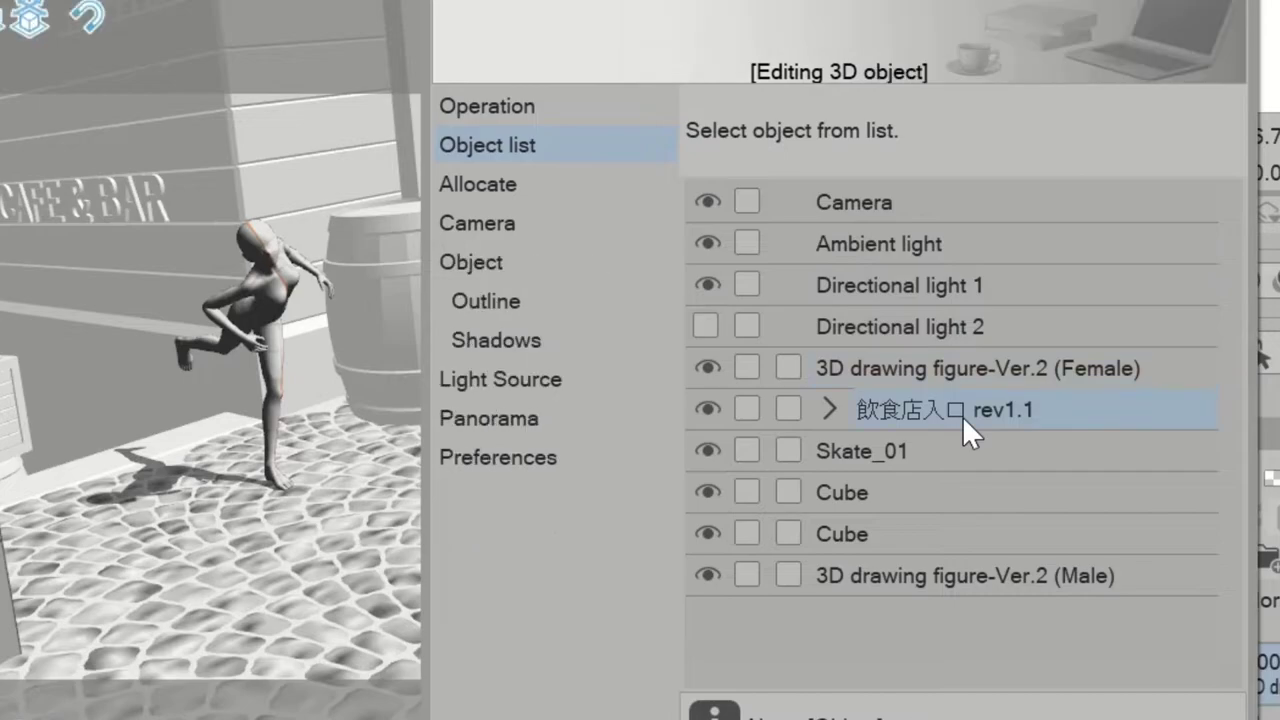
{"action": "left_click", "coordinate": [960, 465]}
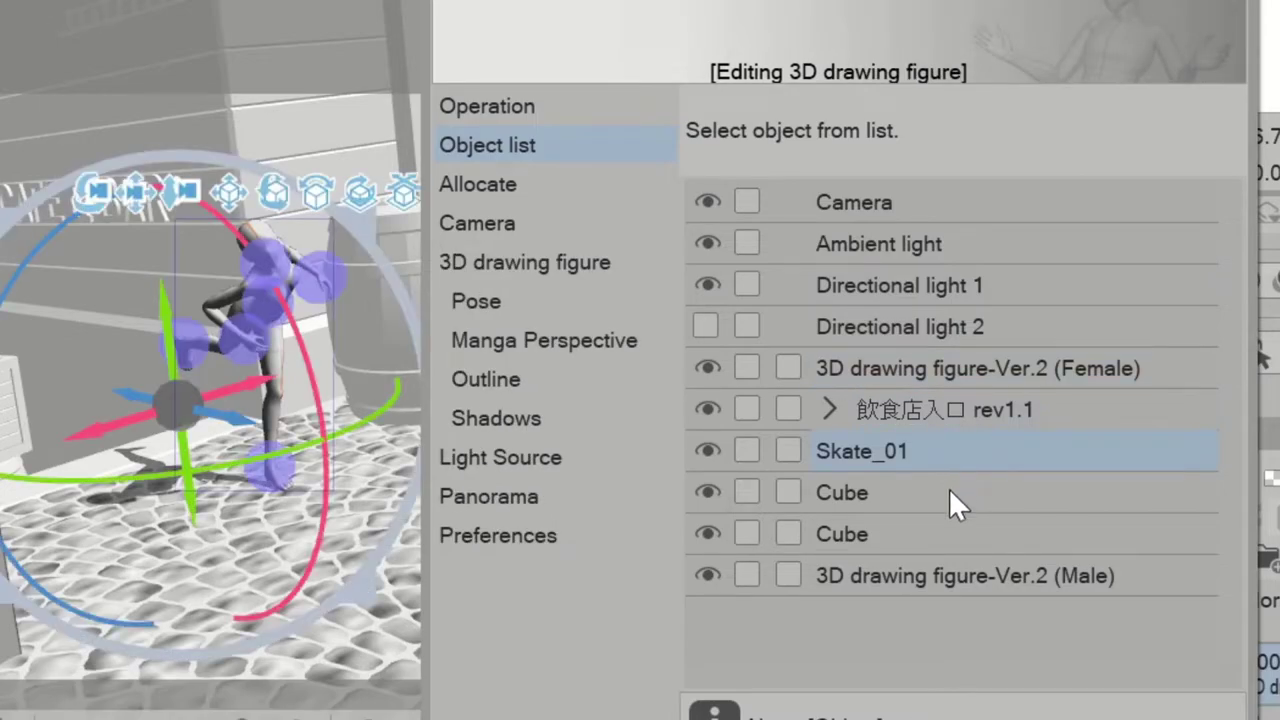
{"action": "left_click", "coordinate": [949, 489]}
{"action": "left_click", "coordinate": [934, 528]}
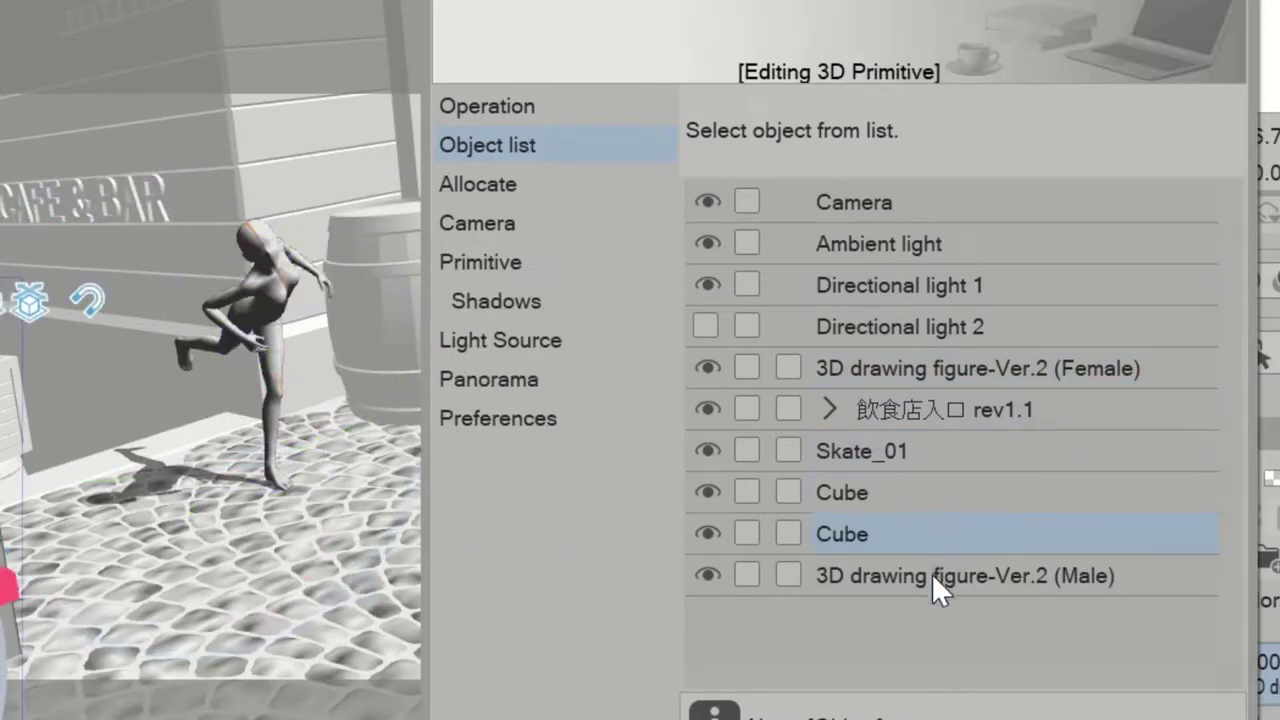
{"action": "left_click", "coordinate": [936, 580]}
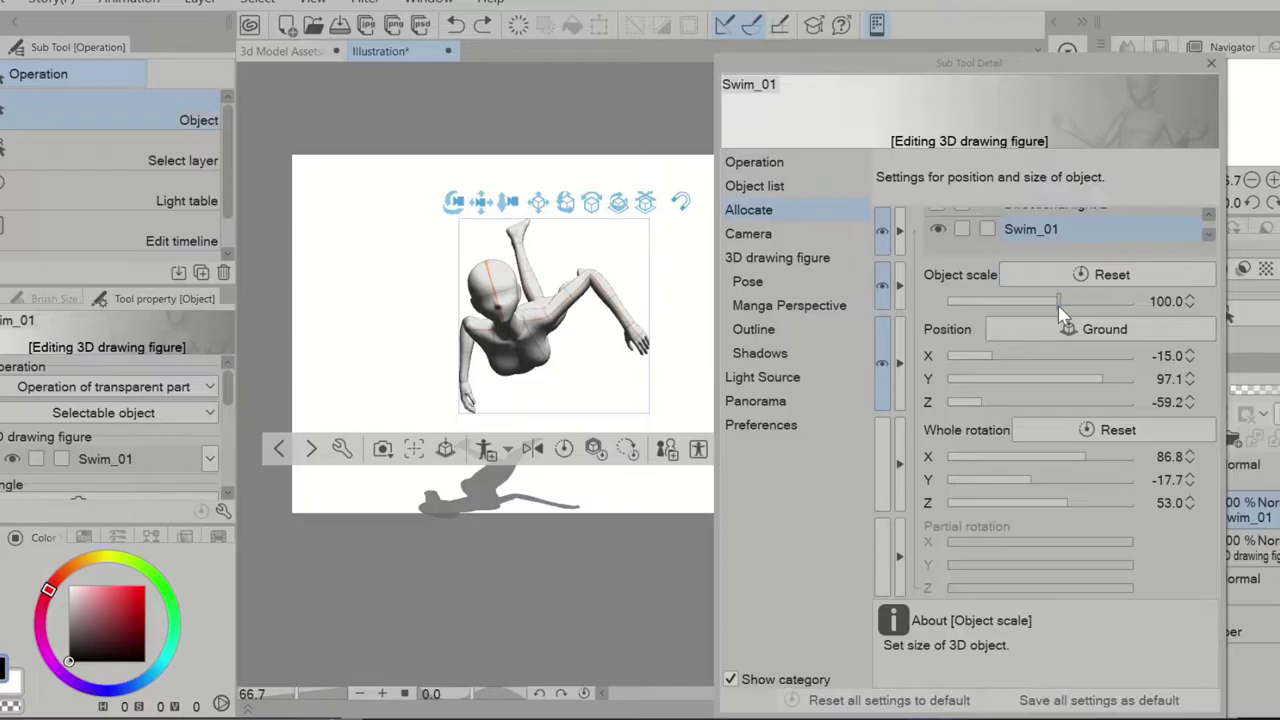
- Scale down the Swim_01 figure, reset its object scale, and adjust its X, Y and Z position
{"action": "left_click_drag", "start_coordinate": [1057, 301], "coordinate": [1000, 301]}
{"action": "left_click", "coordinate": [1112, 274]}
{"action": "left_click_drag", "start_coordinate": [1040, 356], "coordinate": [1002, 357]}
{"action": "left_click_drag", "start_coordinate": [1102, 380], "coordinate": [1103, 381]}
{"action": "mouse_move", "coordinate": [981, 403]}
{"action": "left_mouse_down"}
{"action": "mouse_move", "coordinate": [970, 408]}
{"action": "mouse_move", "coordinate": [988, 408]}
{"action": "left_mouse_up"}
- Adjust the whole rotation of Swim_01, and select a body part to change its partial rotation
{"action": "mouse_move", "coordinate": [1085, 457]}
{"action": "left_mouse_down"}
{"action": "mouse_move", "coordinate": [1069, 458]}
{"action": "mouse_move", "coordinate": [1090, 458]}
{"action": "left_mouse_up"}
{"action": "left_click_drag", "start_coordinate": [1031, 480], "coordinate": [1058, 588]}
{"action": "left_click", "coordinate": [643, 314]}
{"action": "left_click", "coordinate": [680, 257]}
{"action": "left_click_drag", "start_coordinate": [1040, 542], "coordinate": [972, 568]}
{"action": "left_click", "coordinate": [556, 284]}
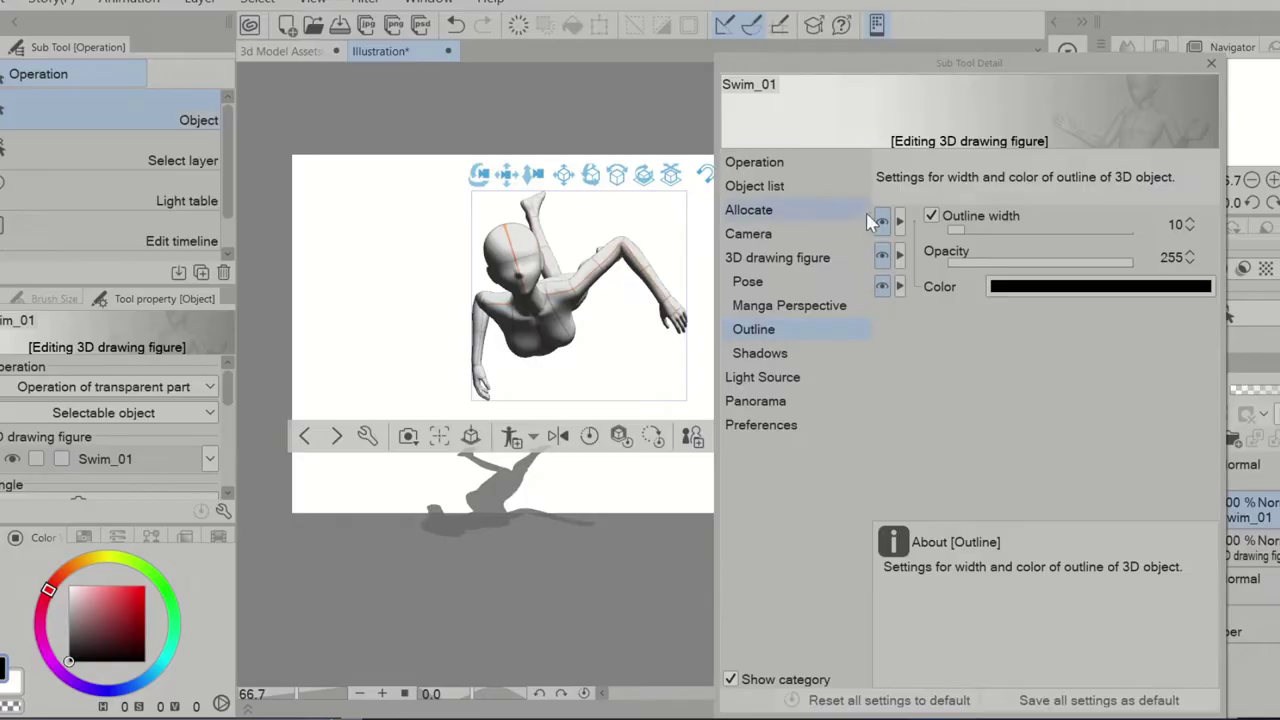
- Give Swim_01 a blue outline with width 46, and lower the outline's opacity
{"action": "left_click", "coordinate": [931, 216]}
{"action": "left_click", "coordinate": [931, 216]}
{"action": "left_click_drag", "start_coordinate": [994, 233], "coordinate": [1033, 230]}
{"action": "left_click", "coordinate": [1052, 290]}
{"action": "left_click_drag", "start_coordinate": [789, 490], "coordinate": [786, 400]}
{"action": "left_click", "coordinate": [890, 527]}
{"action": "left_click", "coordinate": [1125, 364]}
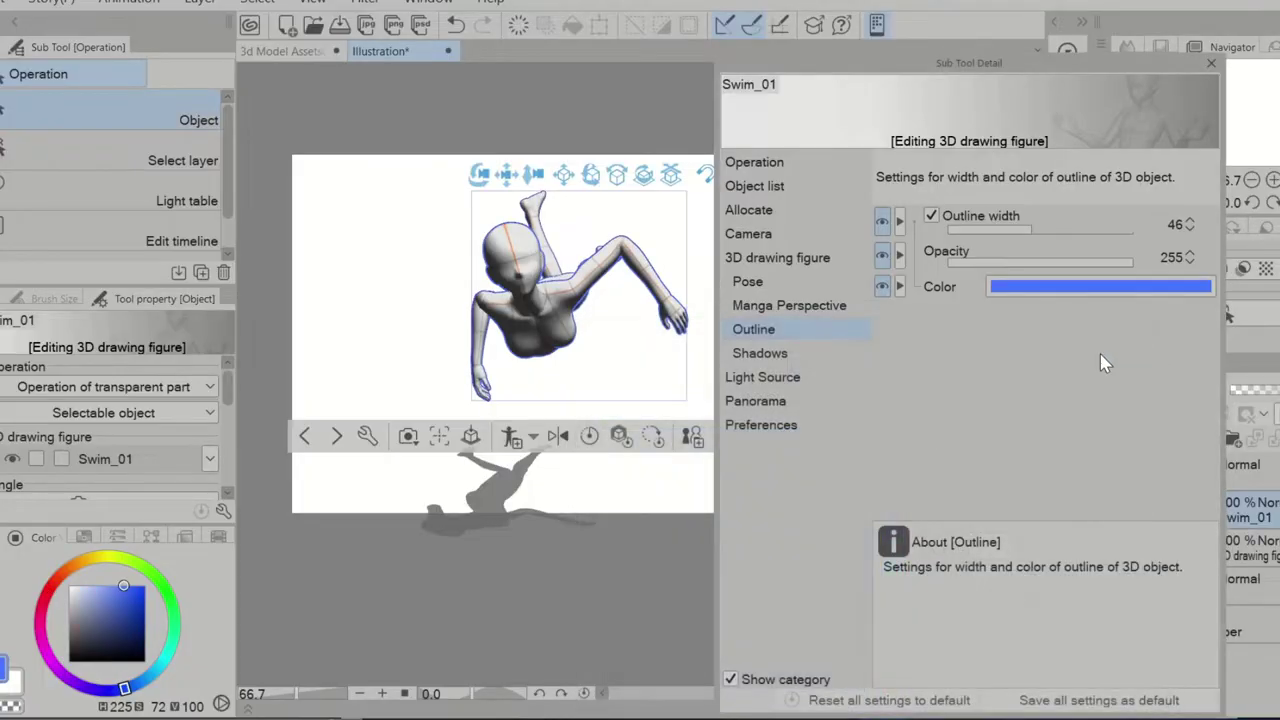
{"action": "mouse_move", "coordinate": [1043, 263]}
{"action": "left_mouse_down"}
{"action": "mouse_move", "coordinate": [1006, 266]}
{"action": "mouse_move", "coordinate": [1029, 266]}
{"action": "left_mouse_up"}
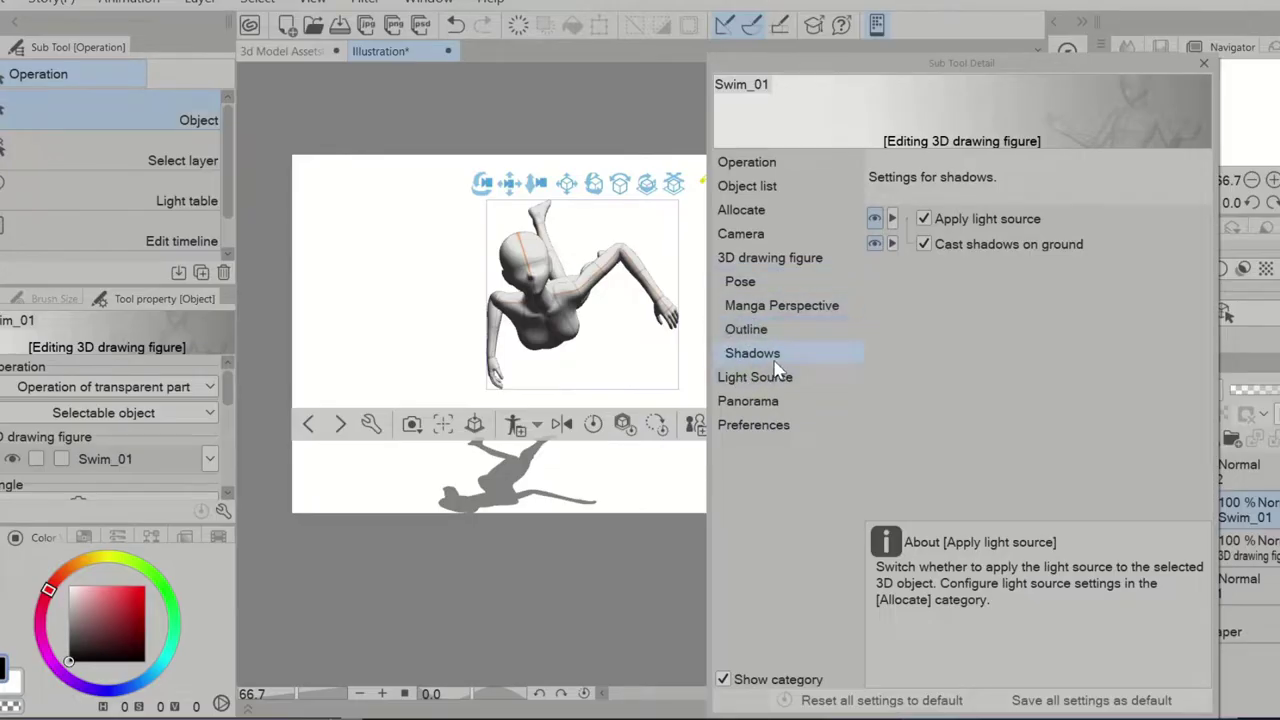
- Switch the applied light source and the ground shadow of Swim_01 off and back on
{"action": "left_click", "coordinate": [924, 219]}
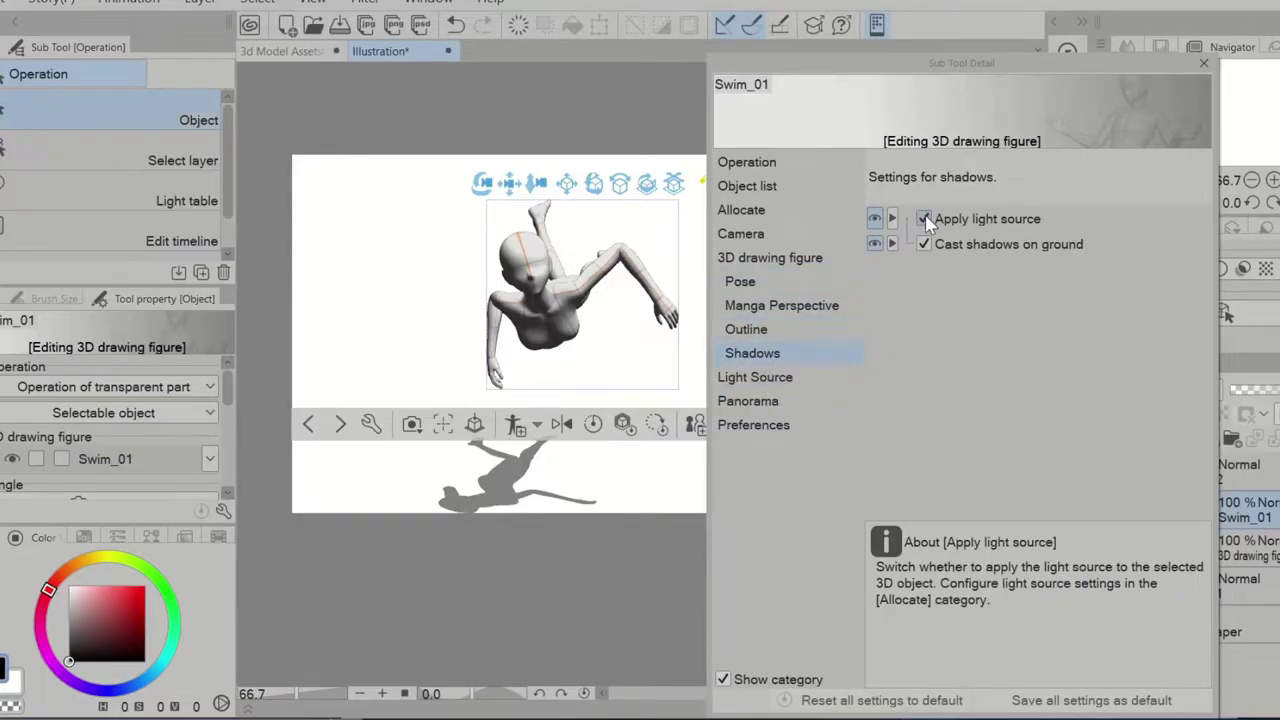
{"action": "left_click", "coordinate": [924, 219]}
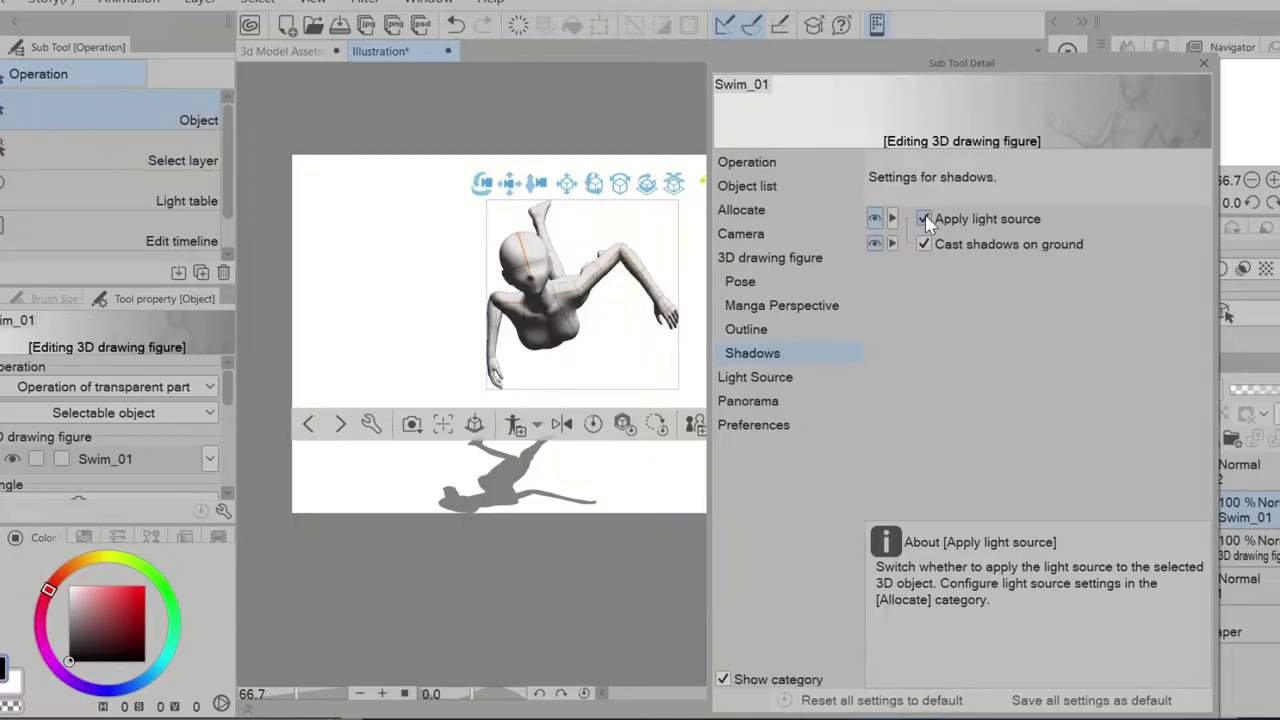
{"action": "left_click", "coordinate": [925, 246]}
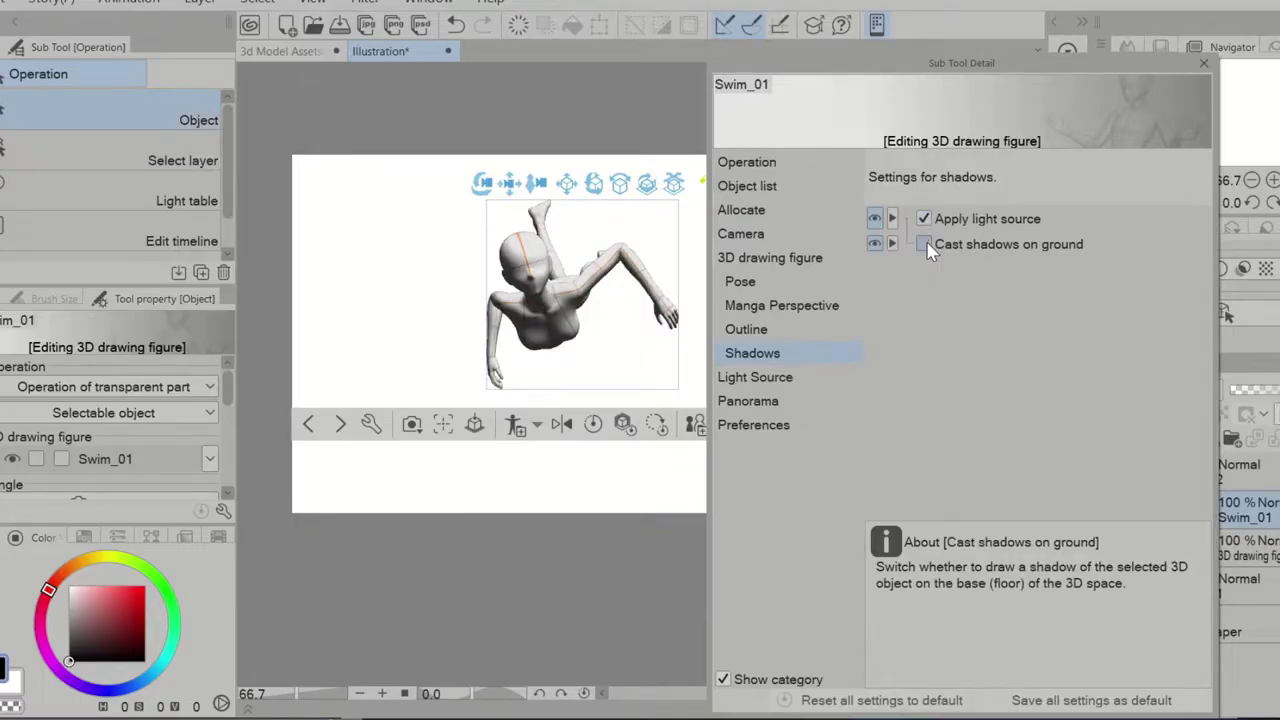
{"action": "left_click", "coordinate": [925, 246]}
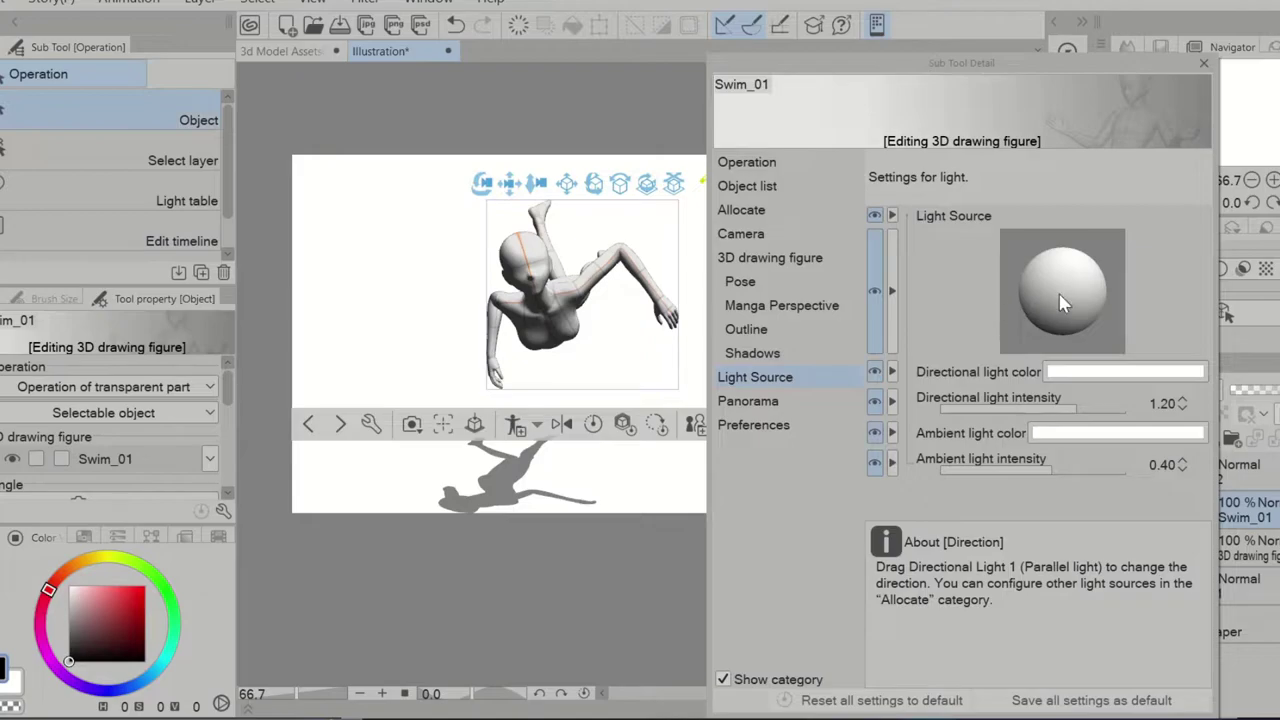
- Turn the light source toward the front of Swim_01 and change the directional light color to blue
{"action": "mouse_move", "coordinate": [1063, 303]}
{"action": "left_mouse_down"}
{"action": "mouse_move", "coordinate": [1094, 313]}
{"action": "mouse_move", "coordinate": [1047, 320]}
{"action": "left_mouse_up"}
{"action": "left_click", "coordinate": [1095, 372]}
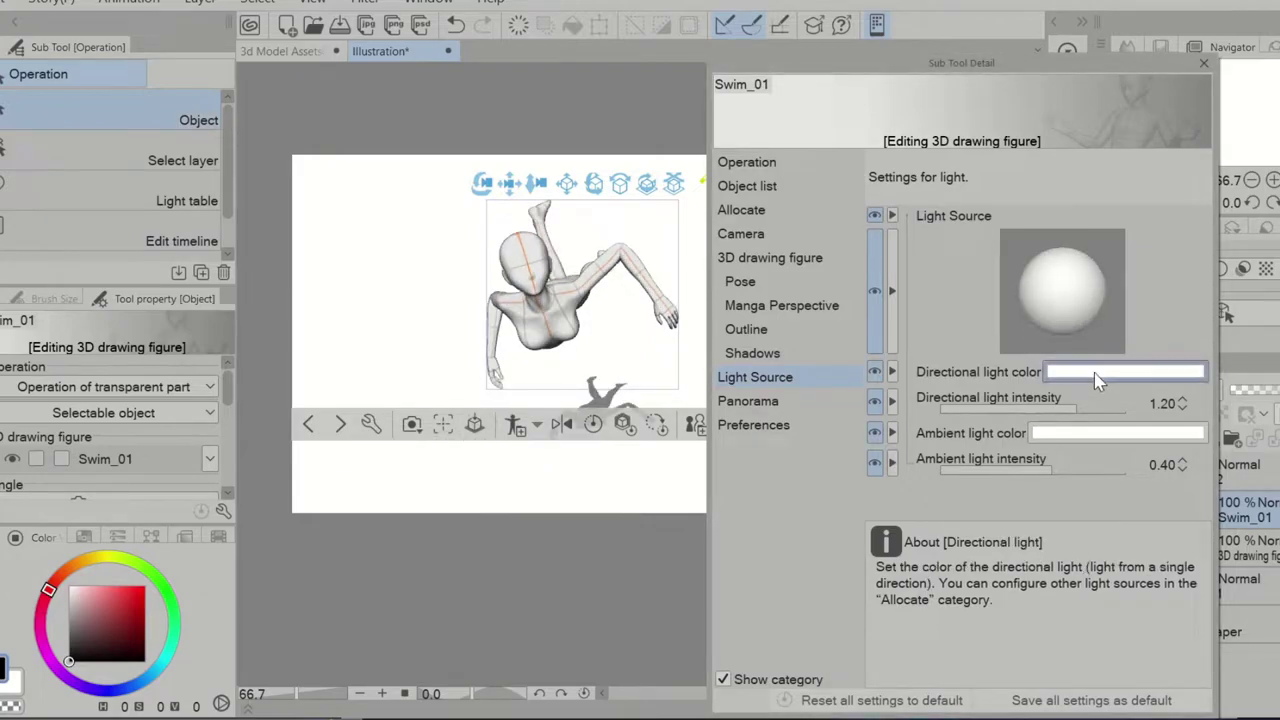
{"action": "left_click", "coordinate": [771, 447]}
{"action": "left_click_drag", "start_coordinate": [771, 447], "coordinate": [809, 411]}
{"action": "left_click", "coordinate": [893, 483]}
{"action": "left_click", "coordinate": [736, 427]}
{"action": "left_click", "coordinate": [1127, 362]}
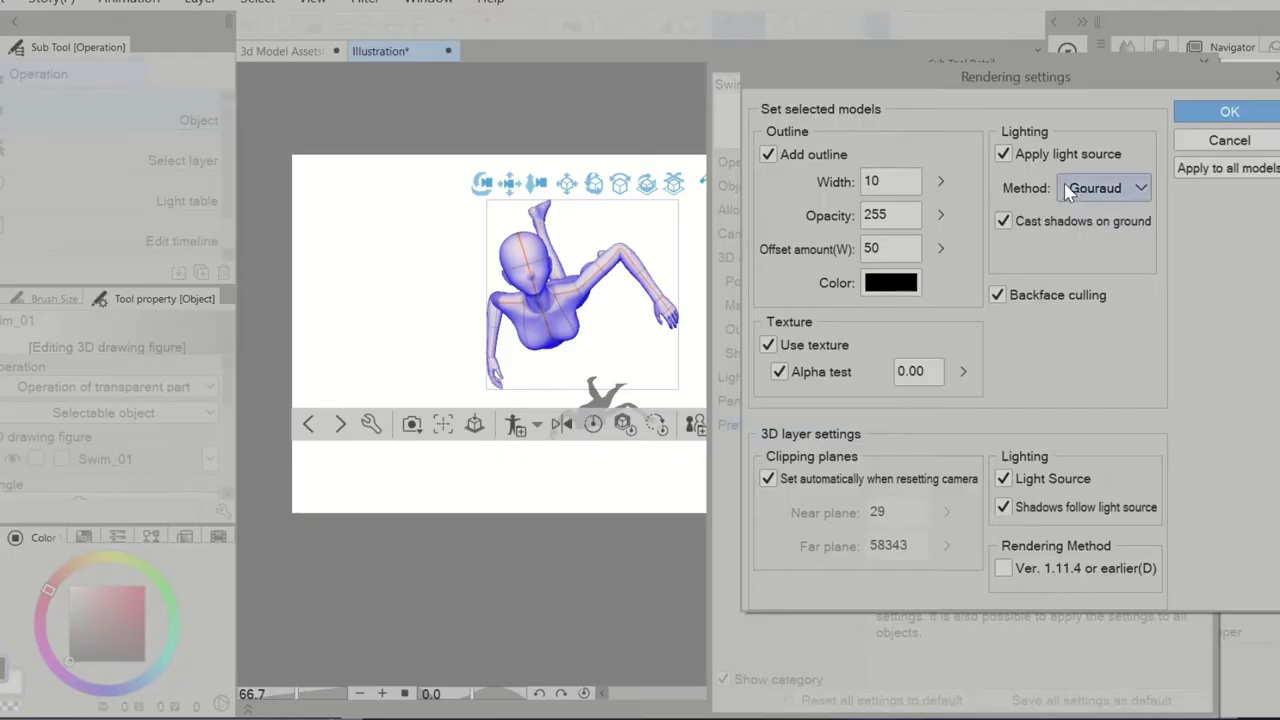
- In the rendering settings, toggle the model's light source and try other lighting methods before returning to Gouraud
{"action": "left_click", "coordinate": [1003, 154]}
{"action": "left_click", "coordinate": [1003, 154]}
{"action": "left_click", "coordinate": [1105, 188]}
{"action": "left_click", "coordinate": [1100, 243]}
{"action": "left_click", "coordinate": [1105, 188]}
{"action": "left_click", "coordinate": [1100, 265]}
{"action": "left_click", "coordinate": [1105, 188]}
{"action": "left_click", "coordinate": [1096, 243]}
{"action": "left_click", "coordinate": [1105, 188]}
{"action": "left_click", "coordinate": [1080, 222]}
- Toggle the texture, layer light source, light-following shadows and outline off and on, and close the rendering settings without applying them
{"action": "left_click", "coordinate": [768, 345]}
{"action": "left_click", "coordinate": [768, 345]}
{"action": "left_click", "coordinate": [768, 345]}
{"action": "left_click", "coordinate": [768, 345]}
{"action": "left_click", "coordinate": [1003, 479]}
{"action": "left_click", "coordinate": [1003, 479]}
{"action": "left_click", "coordinate": [1003, 507]}
{"action": "left_click", "coordinate": [1003, 507]}
{"action": "left_click", "coordinate": [768, 154]}
{"action": "left_click", "coordinate": [768, 154]}
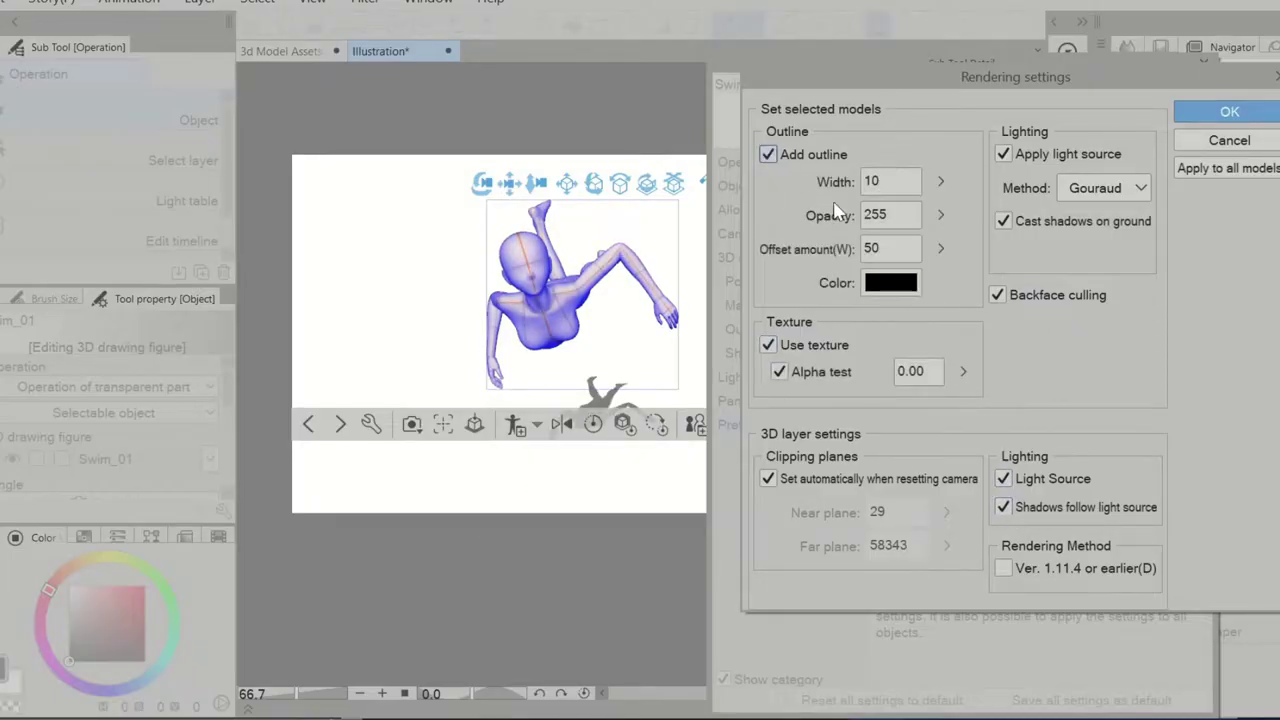
{"action": "left_click", "coordinate": [1229, 140]}
- View the physical settings and cancel them, and try different display settings for editing
{"action": "left_click", "coordinate": [1060, 253]}
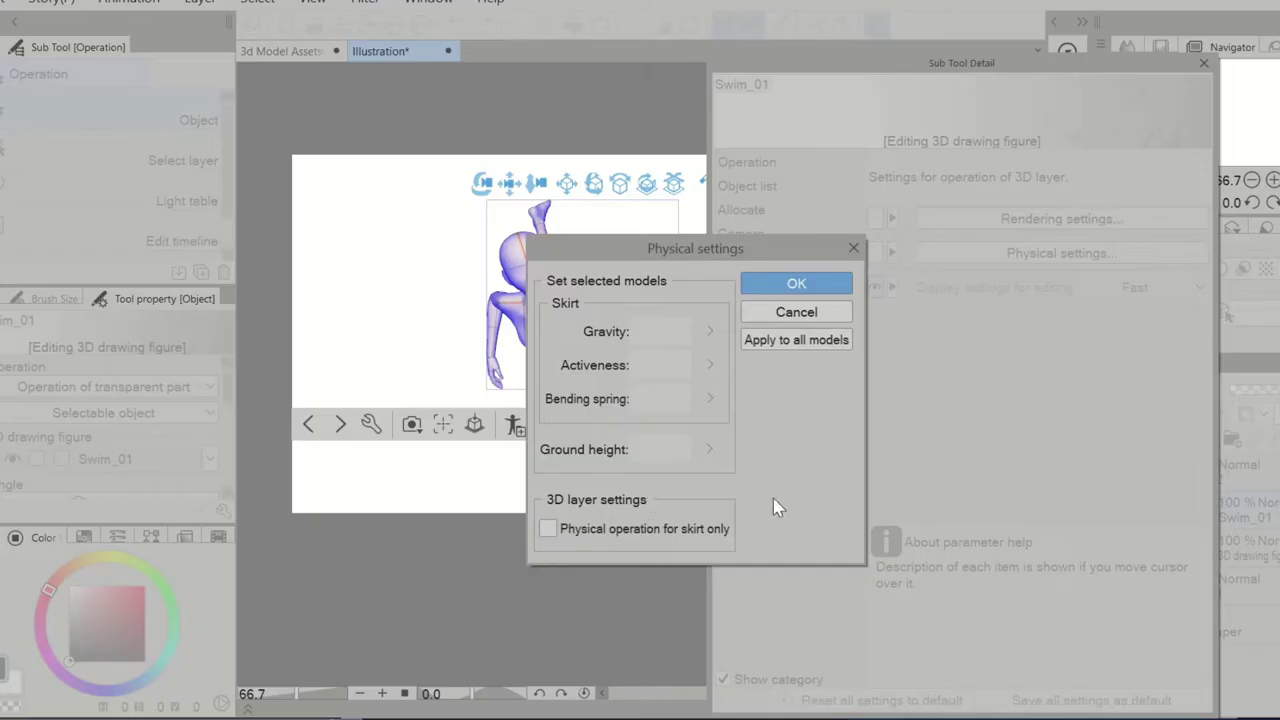
{"action": "left_click", "coordinate": [840, 312]}
{"action": "left_click", "coordinate": [1134, 287]}
{"action": "left_click", "coordinate": [1120, 325]}
{"action": "left_click", "coordinate": [1120, 287]}
{"action": "left_click", "coordinate": [1114, 340]}
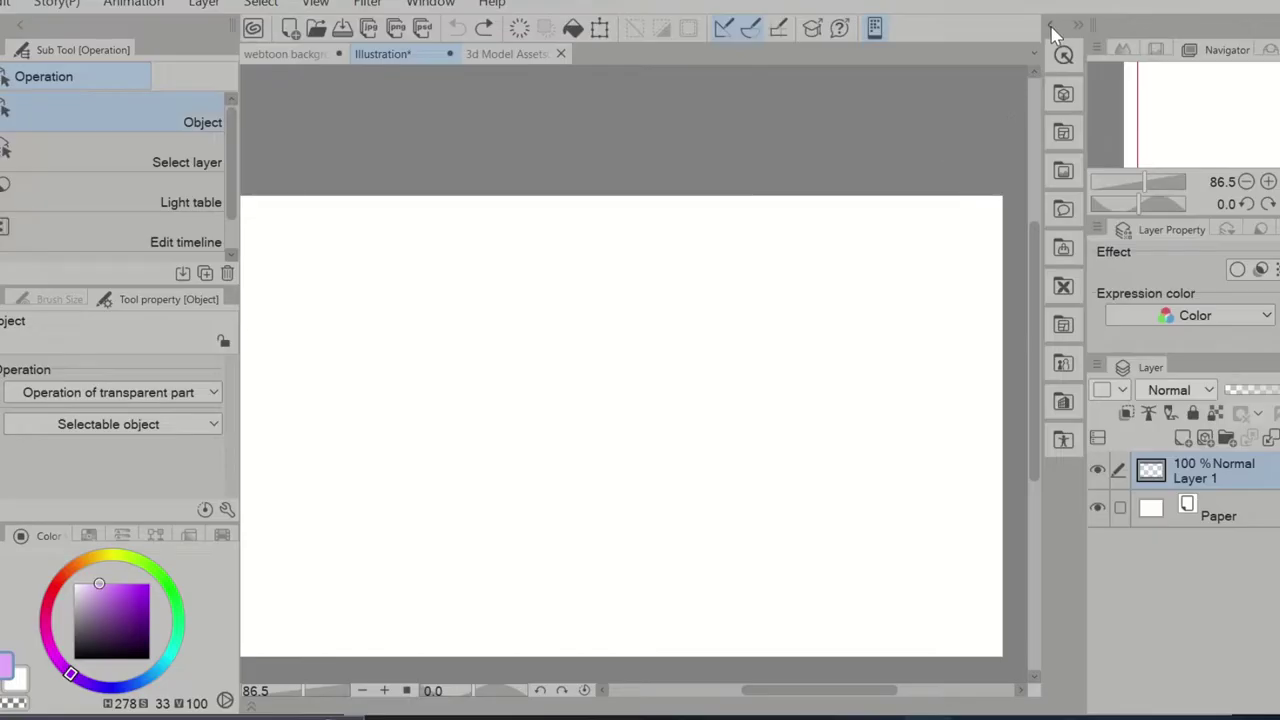
- Place the Classroom 01-Ver.2 background material on the canvas, and orbit and move the camera back to show the desks
{"action": "left_click", "coordinate": [1052, 33]}
{"action": "left_click_drag", "start_coordinate": [951, 324], "coordinate": [514, 492]}
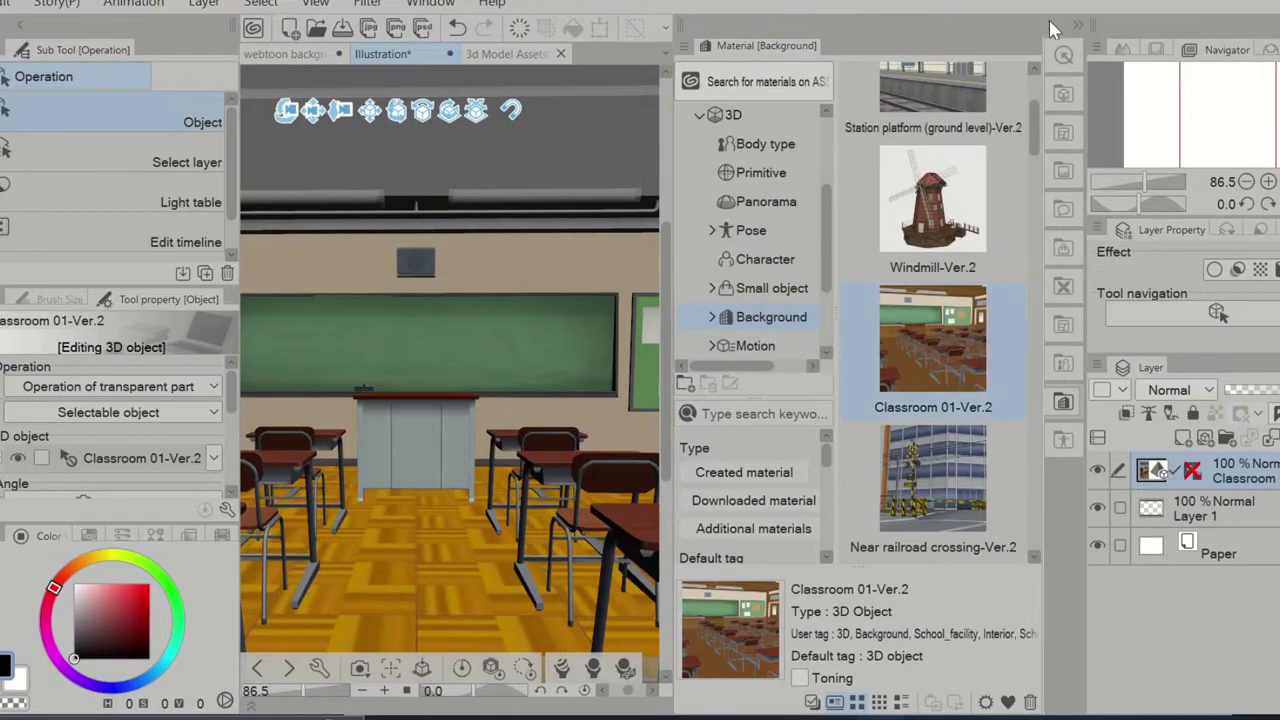
{"action": "left_click", "coordinate": [1050, 33]}
{"action": "left_click_drag", "start_coordinate": [286, 110], "coordinate": [430, 215]}
{"action": "left_click_drag", "start_coordinate": [340, 110], "coordinate": [348, 62]}
{"action": "left_click_drag", "start_coordinate": [287, 110], "coordinate": [340, 120]}
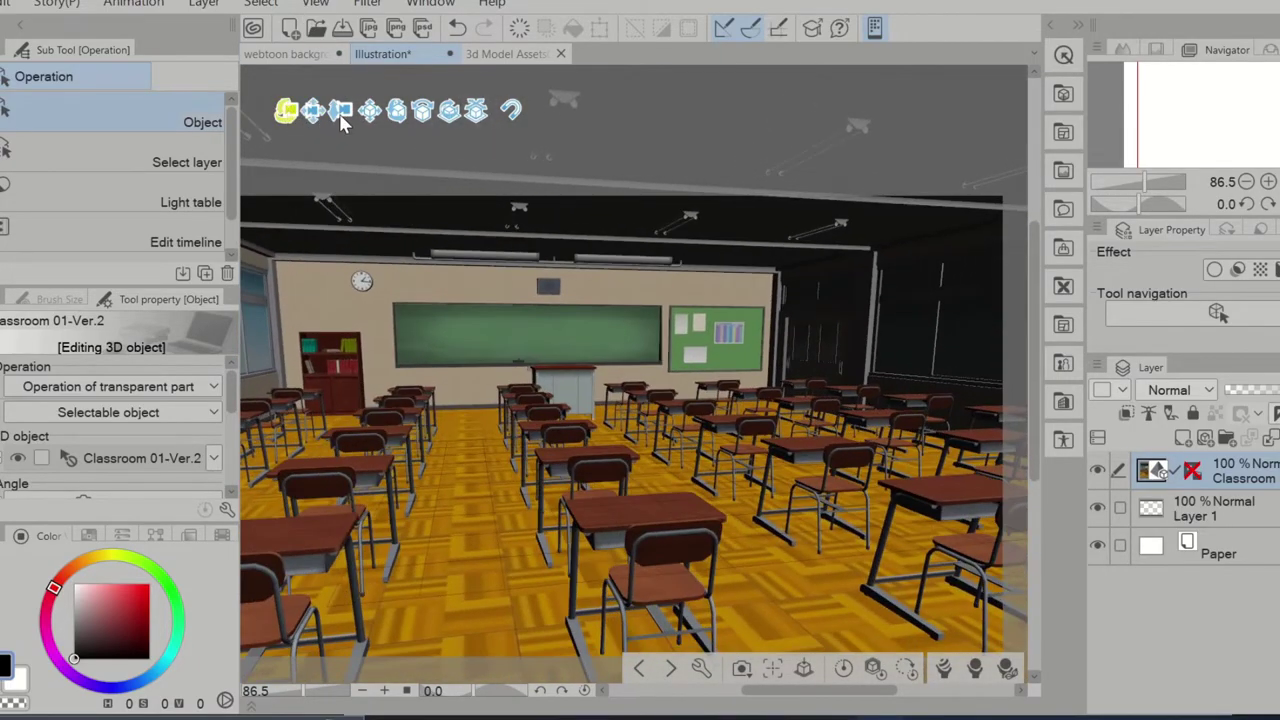
- Apply the classroom's preset camera angles in turn: the first two classroom views and the Teacher's desk view
{"action": "left_click", "coordinate": [742, 669]}
{"action": "left_click", "coordinate": [742, 668]}
{"action": "left_click", "coordinate": [548, 440]}
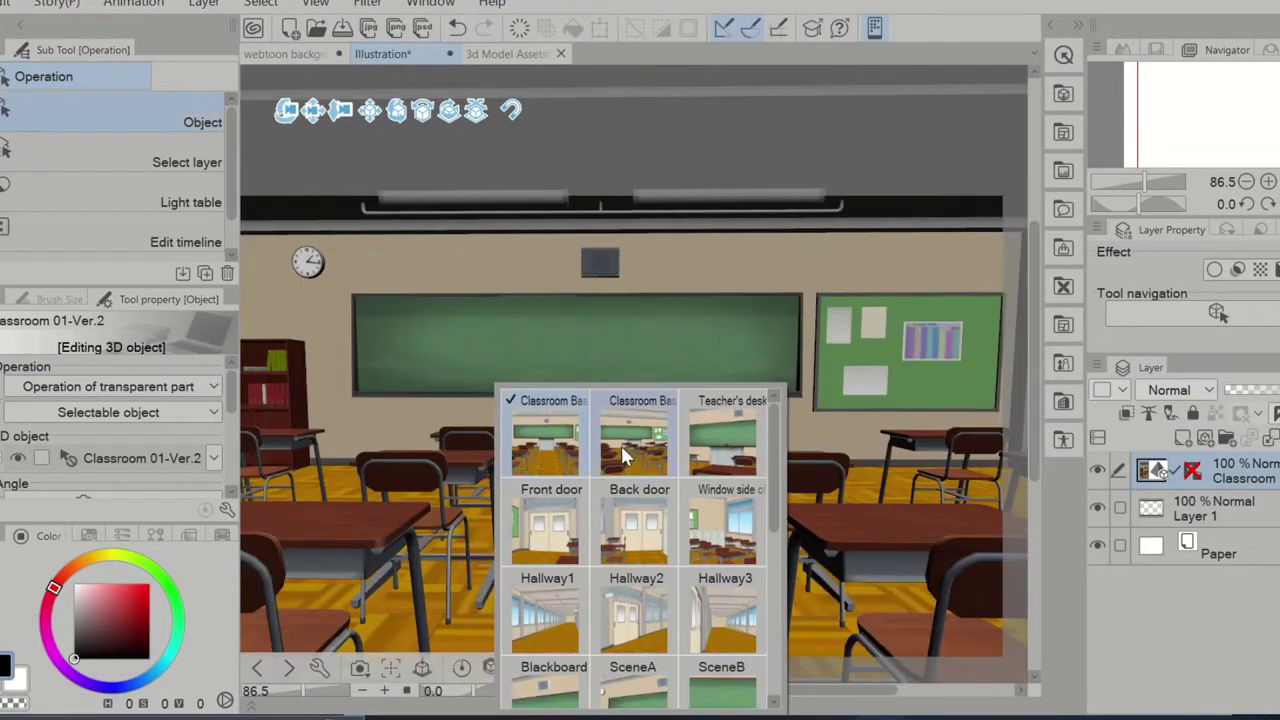
{"action": "left_click_drag", "start_coordinate": [700, 385], "coordinate": [680, 536]}
{"action": "left_click", "coordinate": [633, 590]}
{"action": "left_click", "coordinate": [722, 590]}
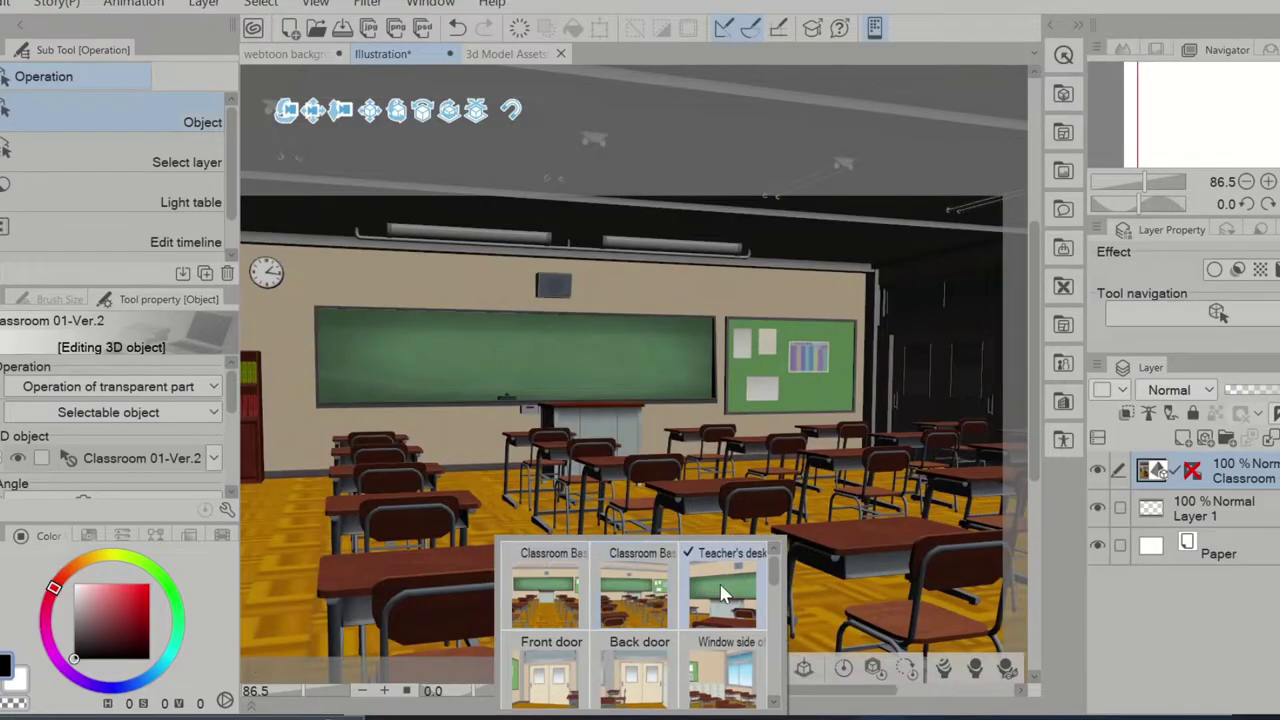
- Apply the classroom's Front door, Back door and Window side preset camera angles in turn, and return to the Front door view
{"action": "left_click", "coordinate": [545, 680]}
{"action": "left_click", "coordinate": [650, 686]}
{"action": "left_click", "coordinate": [722, 680]}
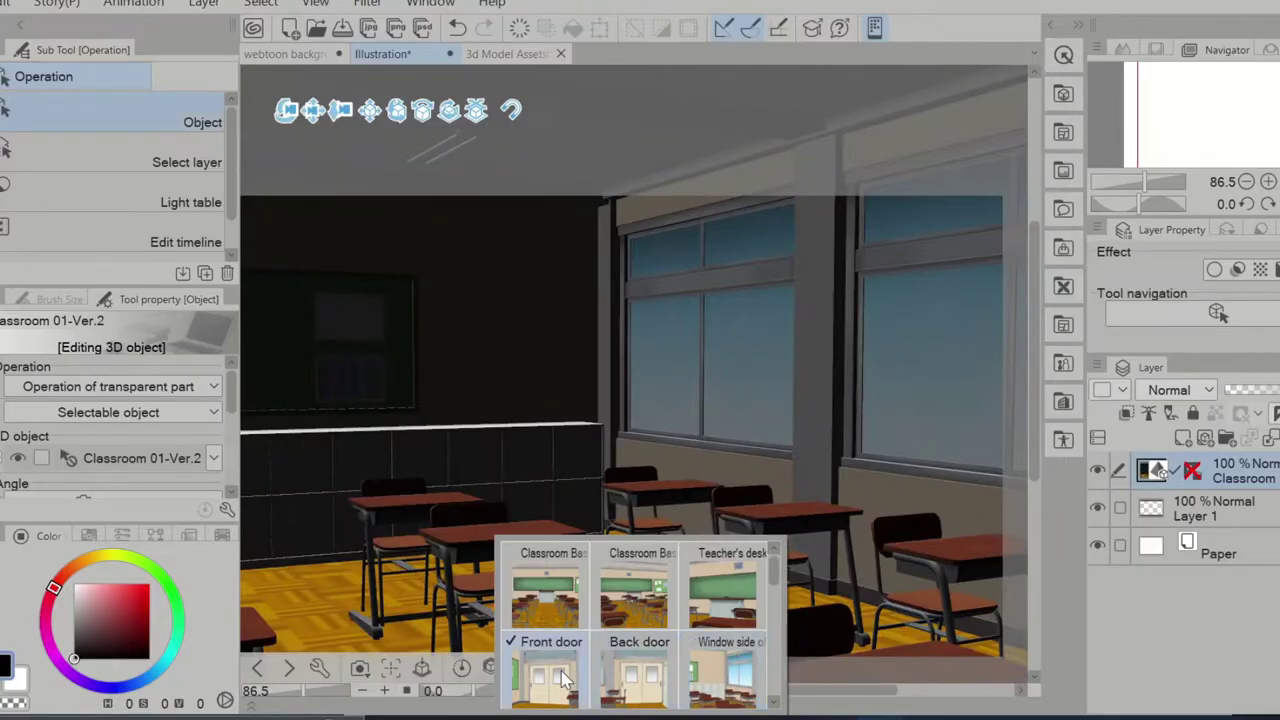
{"action": "left_click", "coordinate": [545, 680]}
- Open the classroom's light source settings and turn the light direction so that it lights up the door wall
{"action": "left_click", "coordinate": [1217, 313]}
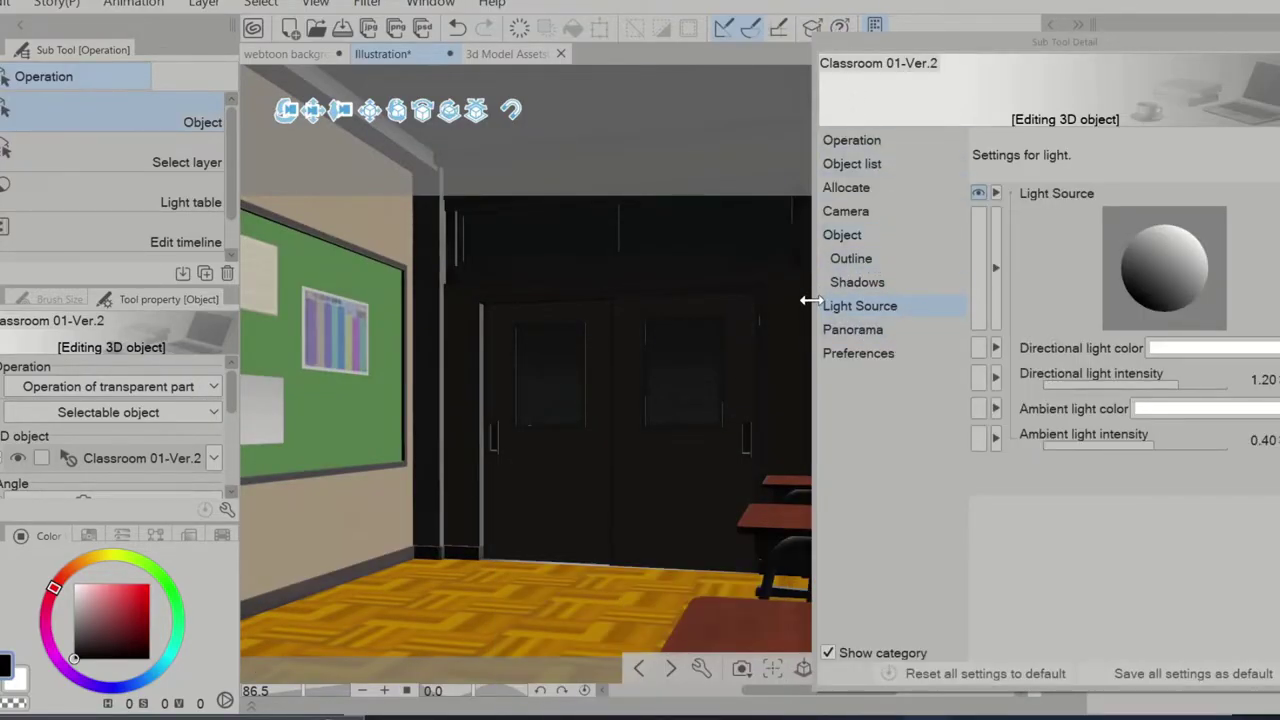
{"action": "mouse_move", "coordinate": [1150, 265]}
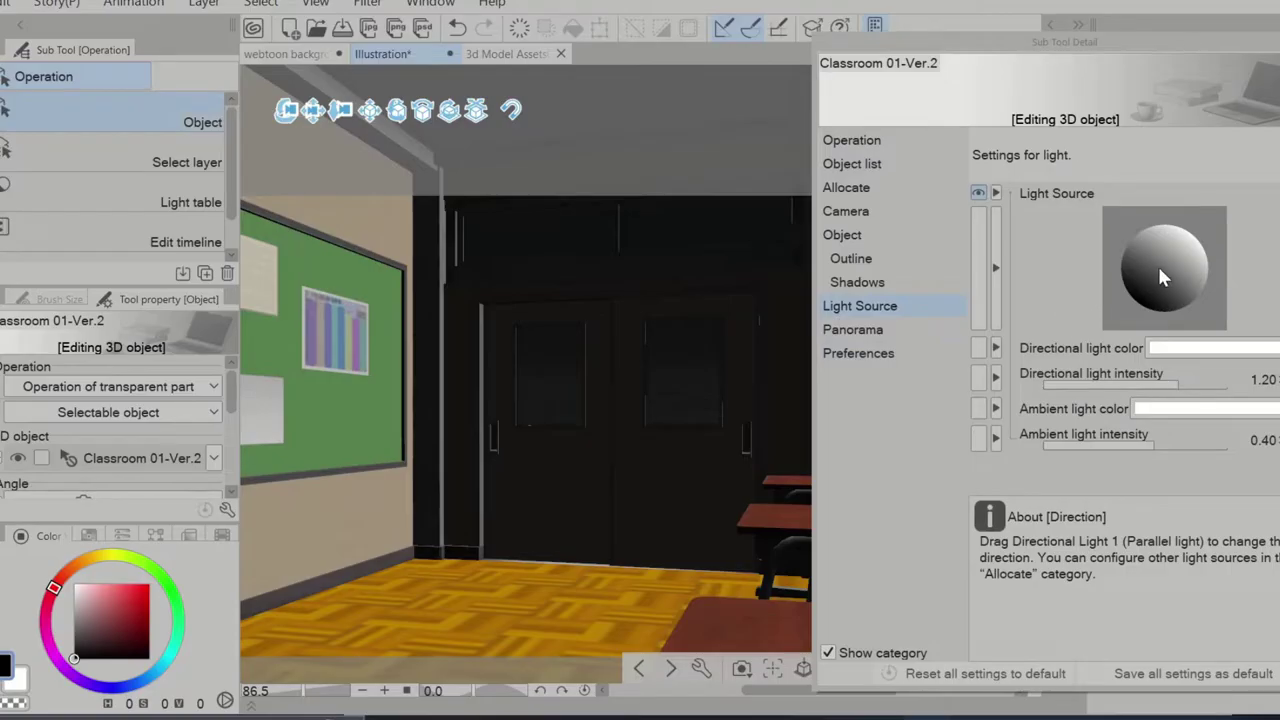
{"action": "left_click_drag", "start_coordinate": [1183, 307], "coordinate": [1138, 322]}
{"action": "mouse_move", "coordinate": [1157, 276]}
{"action": "left_mouse_down"}
{"action": "mouse_move", "coordinate": [1178, 295]}
{"action": "mouse_move", "coordinate": [1203, 285]}
{"action": "mouse_move", "coordinate": [1163, 280]}
{"action": "left_mouse_up"}
- Set the classroom's directional light color to the warm cream FFF4D9
{"action": "left_click", "coordinate": [1180, 348]}
{"action": "left_click_drag", "start_coordinate": [891, 600], "coordinate": [901, 655]}
{"action": "left_click_drag", "start_coordinate": [600, 426], "coordinate": [632, 426]}
{"action": "left_click_drag", "start_coordinate": [905, 678], "coordinate": [896, 662]}
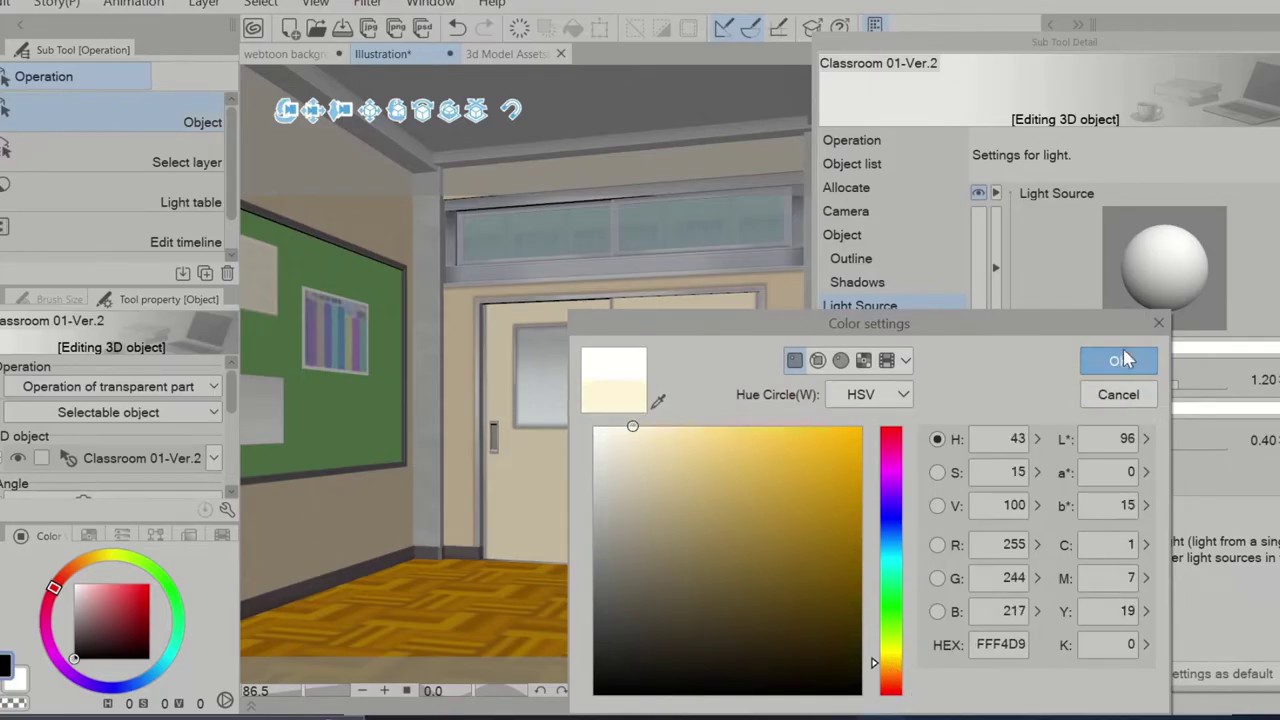
{"action": "left_click", "coordinate": [1118, 361]}
- Set the classroom's ambient light color to the greyish blue 778FB7 and lower the ambient light intensity
{"action": "left_click", "coordinate": [1140, 408]}
{"action": "left_click_drag", "start_coordinate": [897, 530], "coordinate": [893, 532]}
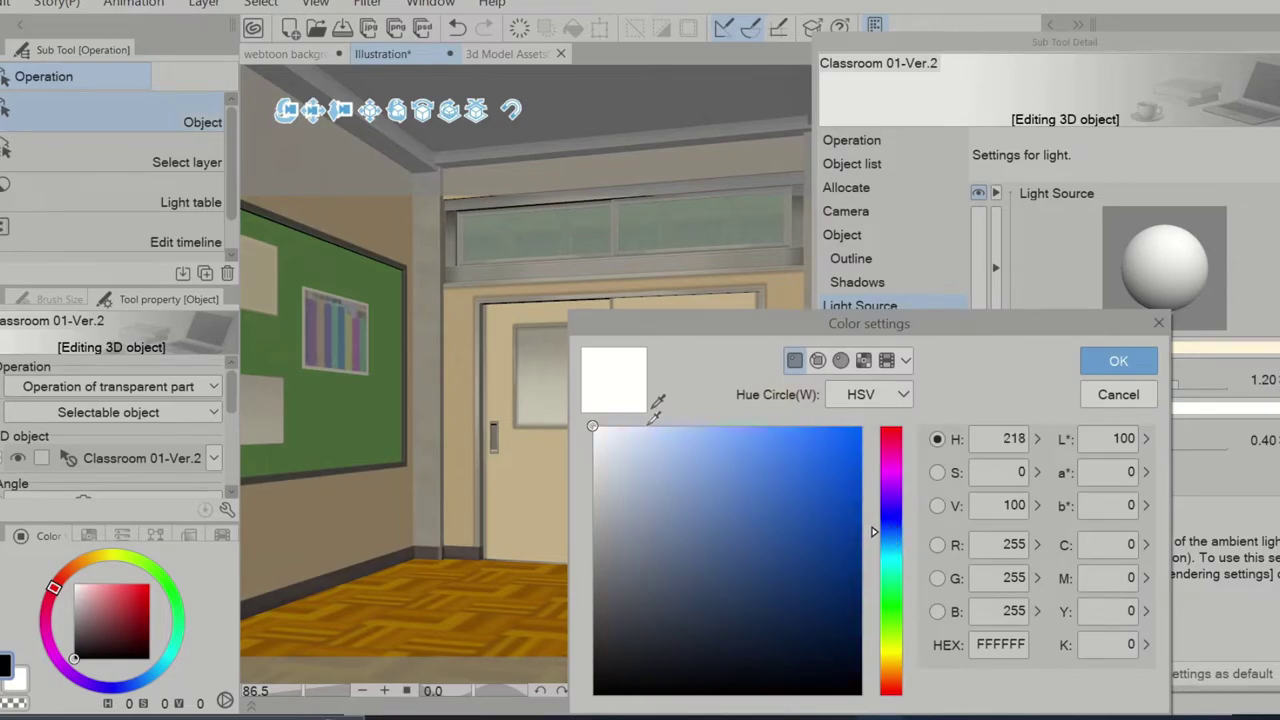
{"action": "left_click", "coordinate": [652, 484]}
{"action": "left_click", "coordinate": [1090, 361]}
{"action": "left_click", "coordinate": [1152, 411]}
{"action": "left_click", "coordinate": [686, 501]}
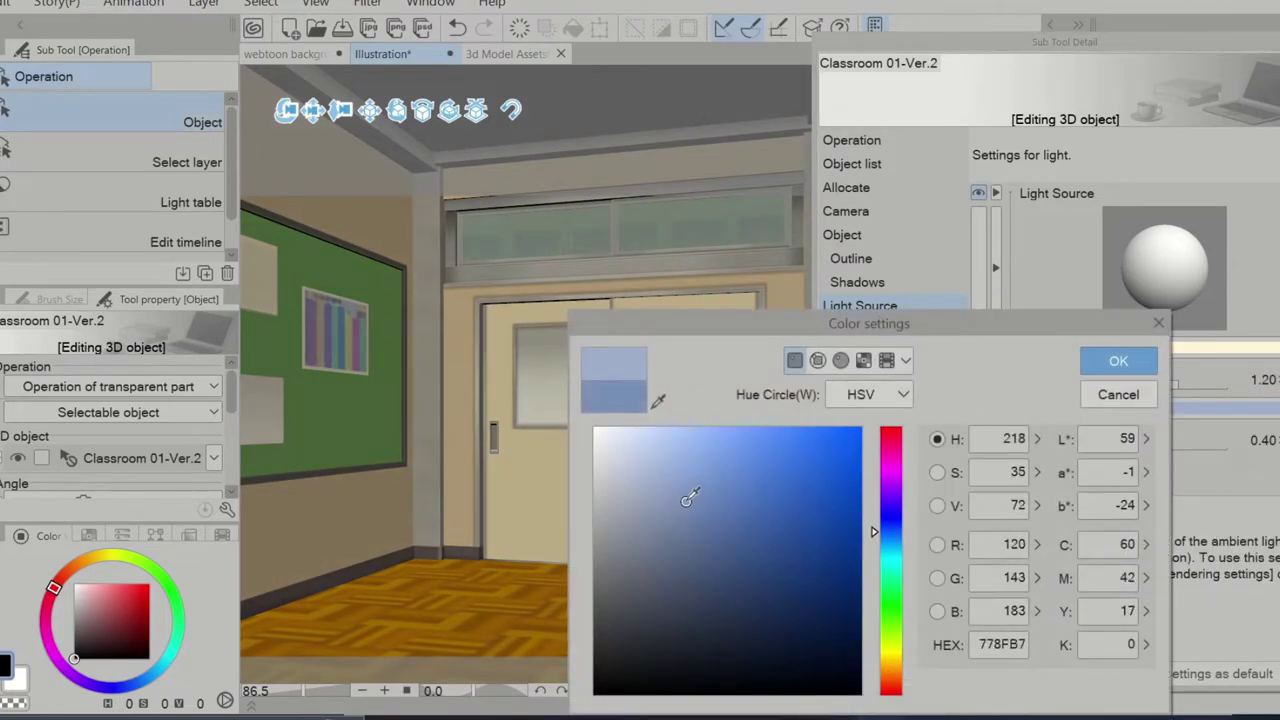
{"action": "left_click", "coordinate": [1112, 361]}
{"action": "left_click_drag", "start_coordinate": [1155, 443], "coordinate": [1082, 456]}
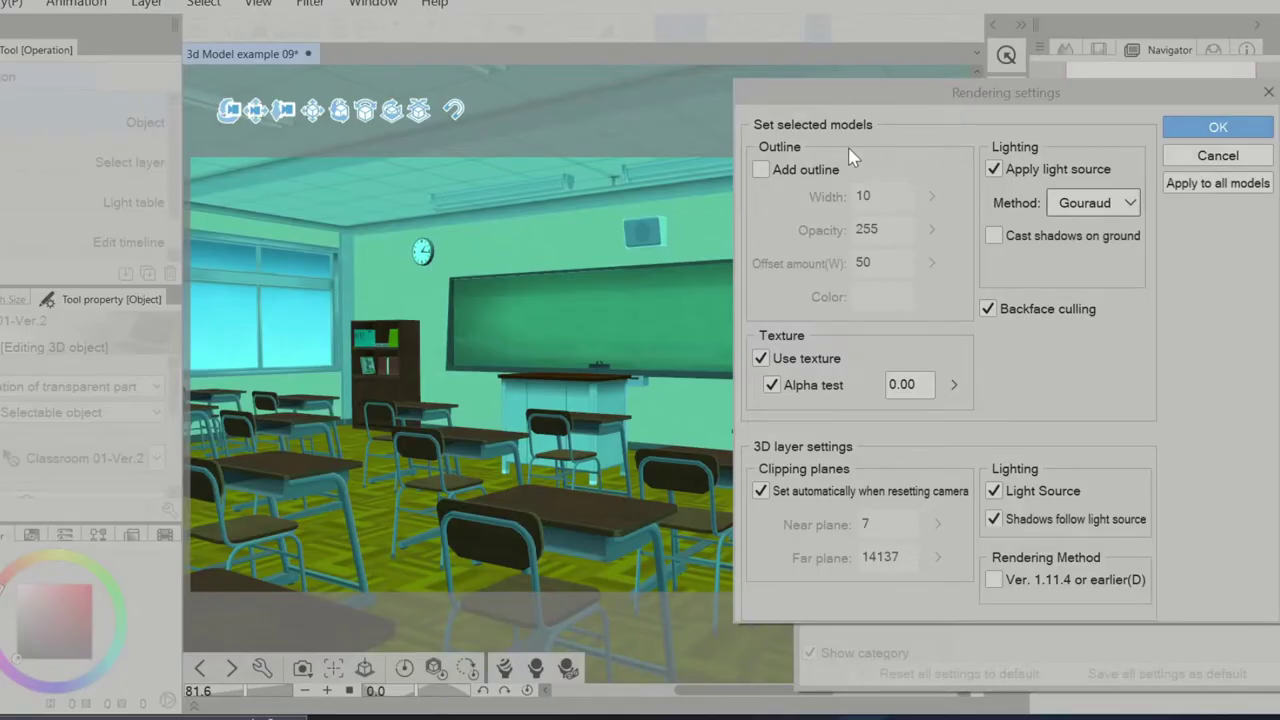
- Add an outline of width 100 to the classroom model and set its lighting method to Toon in the rendering settings
{"action": "left_click", "coordinate": [761, 170]}
{"action": "key", "text": "Tab"}
{"action": "type", "text": "100"}
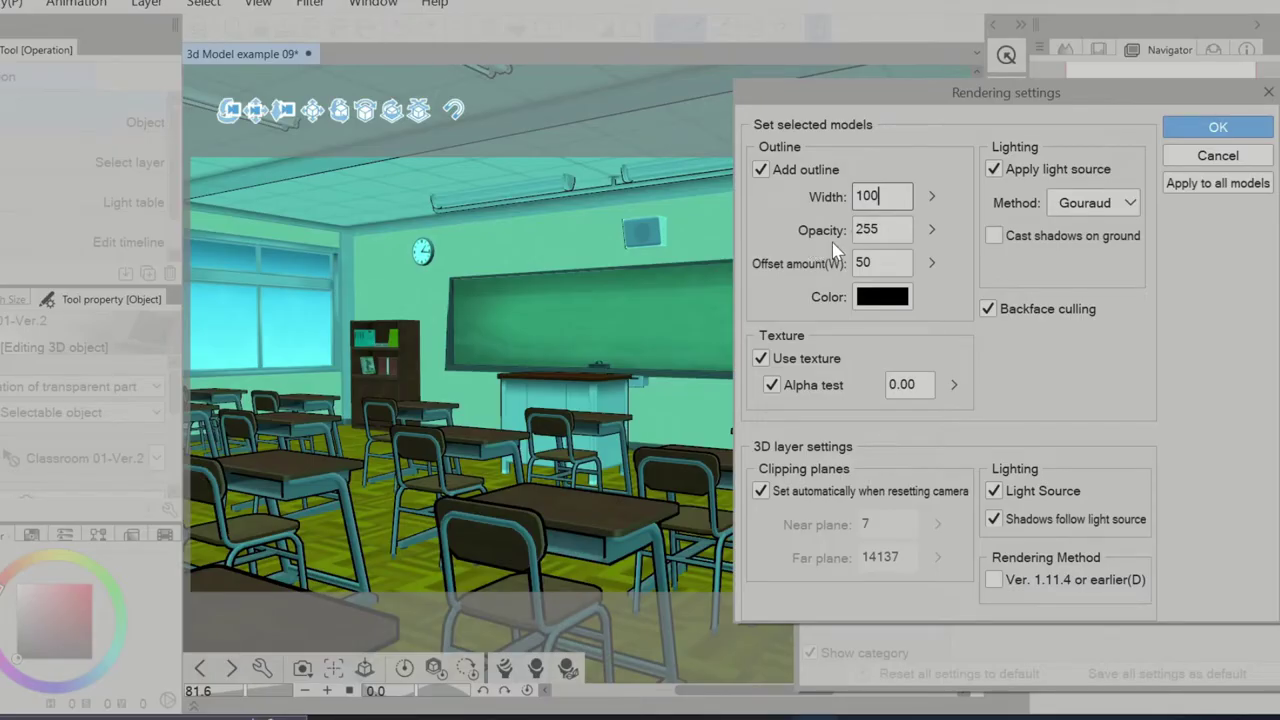
{"action": "left_click", "coordinate": [1092, 204]}
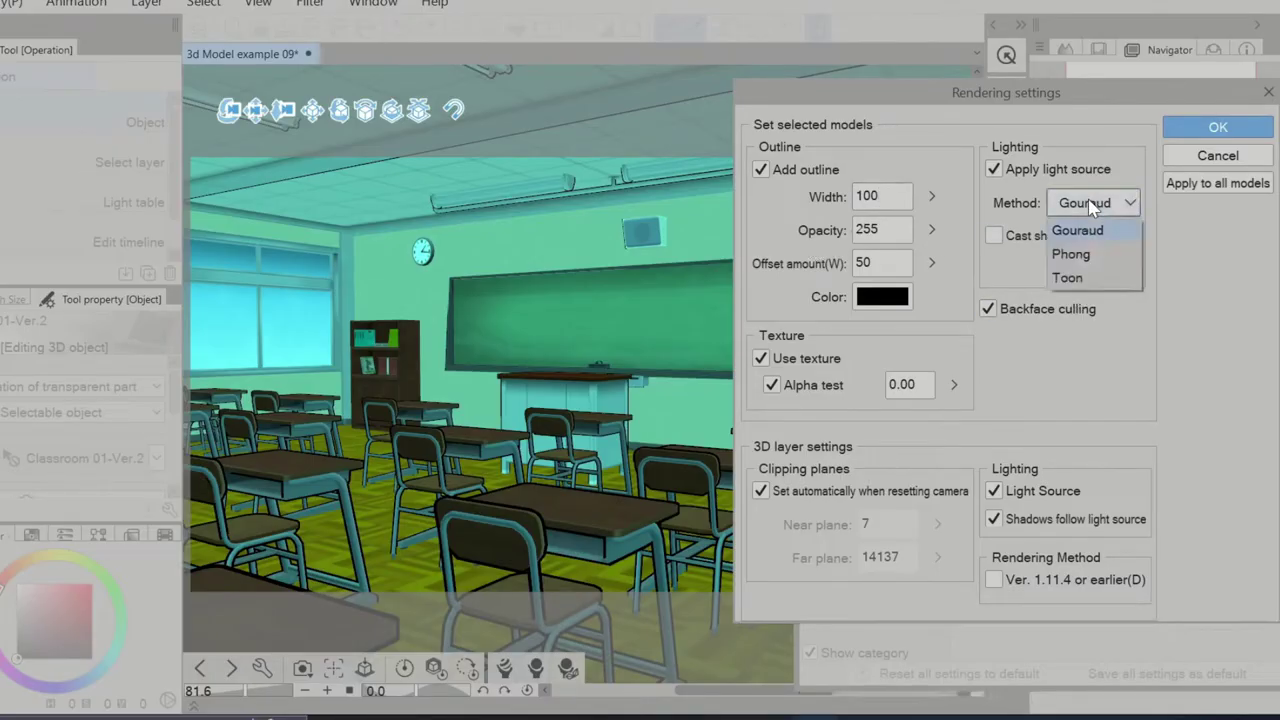
{"action": "left_click", "coordinate": [1077, 284]}
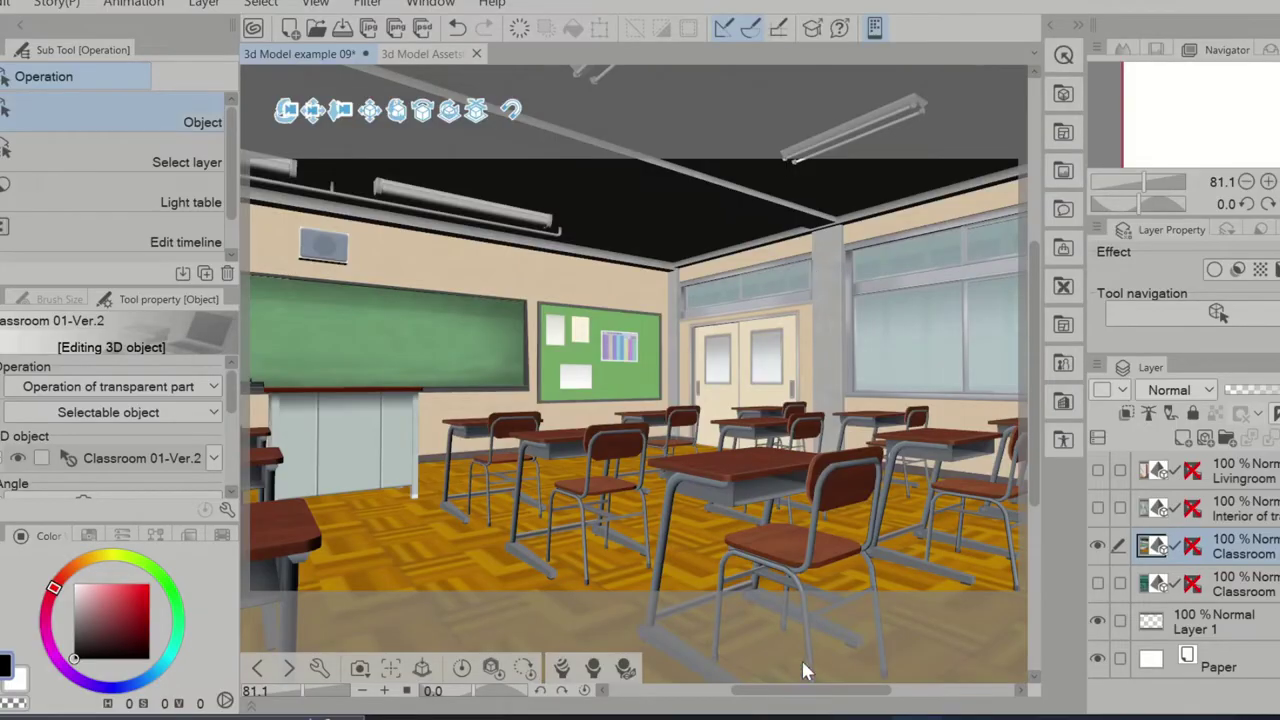
- Try the classroom's preset materials in turn, including the cold color, Luxury and Evening variants
{"action": "left_click", "coordinate": [580, 665]}
{"action": "left_click", "coordinate": [631, 631]}
{"action": "left_click", "coordinate": [753, 629]}
{"action": "scroll", "coordinate": [776, 634], "scroll_direction": "down", "scroll_amount": 1}
{"action": "left_click", "coordinate": [548, 665]}
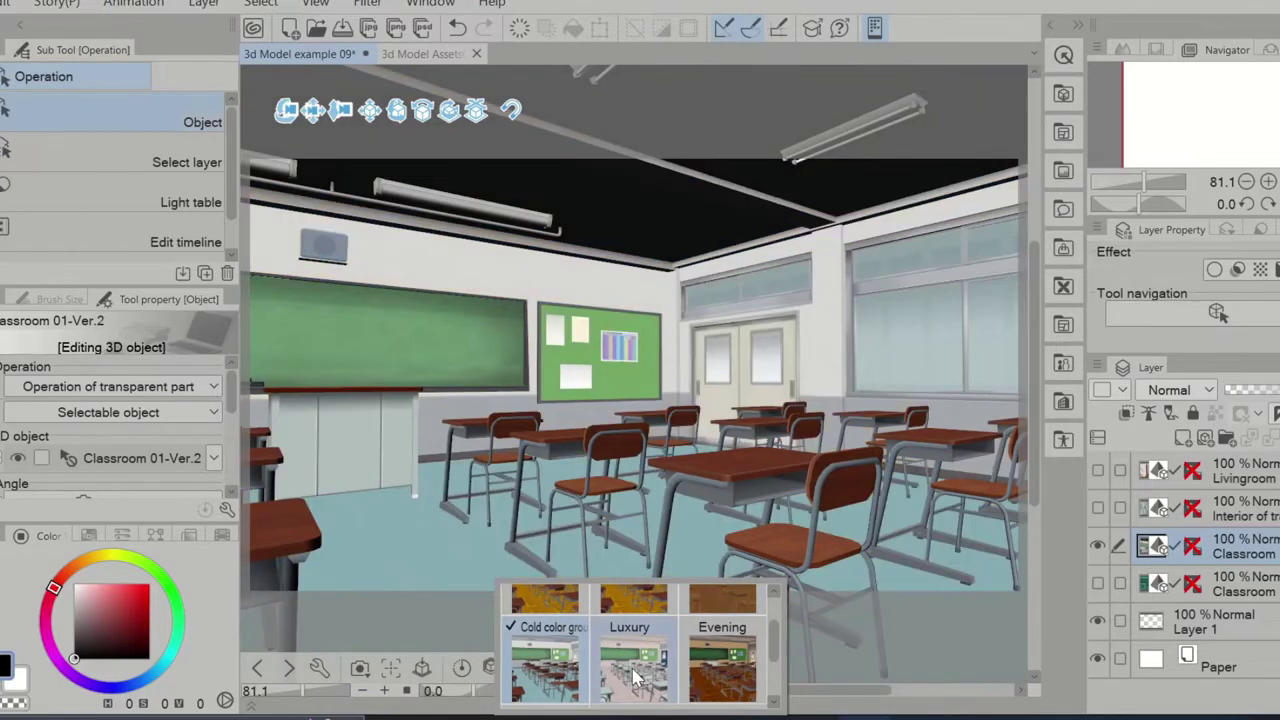
{"action": "left_click", "coordinate": [640, 677]}
{"action": "left_click", "coordinate": [720, 663]}
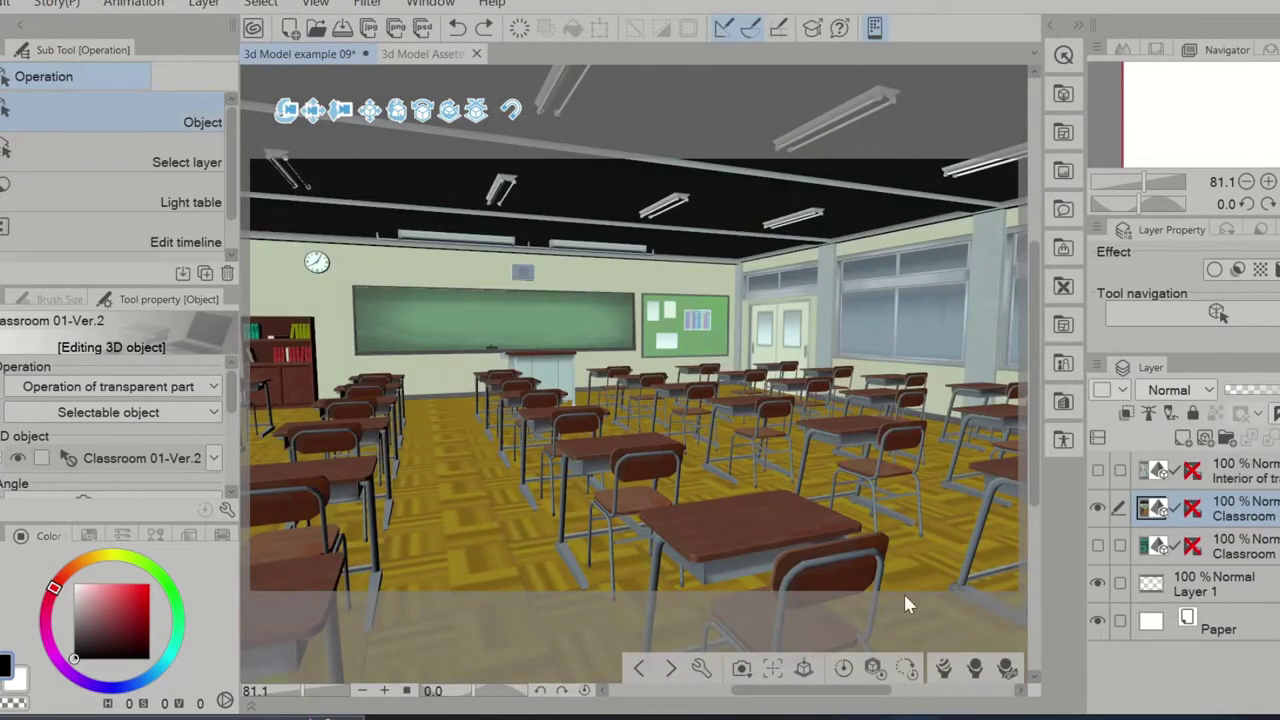
- Apply the classroom's Wooden chair layout and its layout without windows, and orbit the camera around the room
{"action": "left_click", "coordinate": [975, 668]}
{"action": "left_click", "coordinate": [838, 432]}
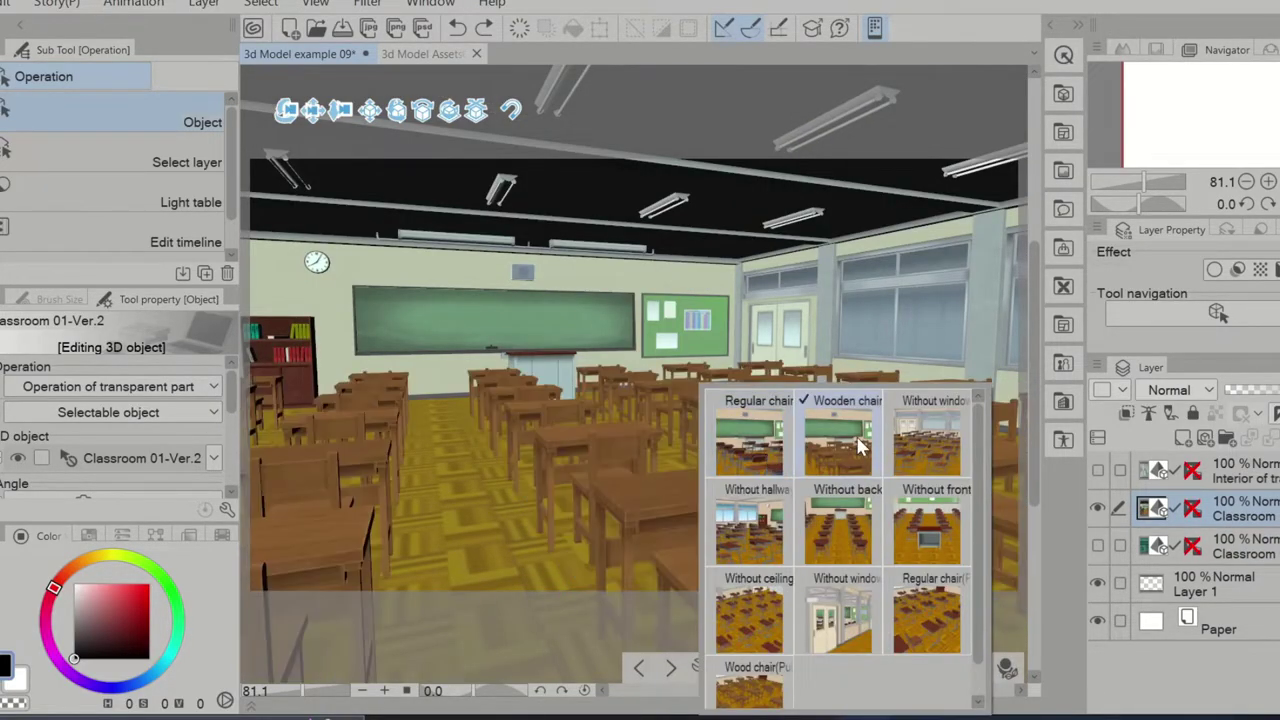
{"action": "left_click", "coordinate": [912, 446]}
{"action": "left_click_drag", "start_coordinate": [456, 421], "coordinate": [478, 287]}
- Try the remaining classroom layout presets, ending on the wooden chair variant, and orbit the camera towards the doors
{"action": "left_click", "coordinate": [562, 668]}
{"action": "left_click", "coordinate": [740, 518]}
{"action": "left_click", "coordinate": [545, 615]}
{"action": "left_click", "coordinate": [726, 616]}
{"action": "left_click", "coordinate": [548, 676]}
{"action": "left_click_drag", "start_coordinate": [450, 385], "coordinate": [771, 60]}
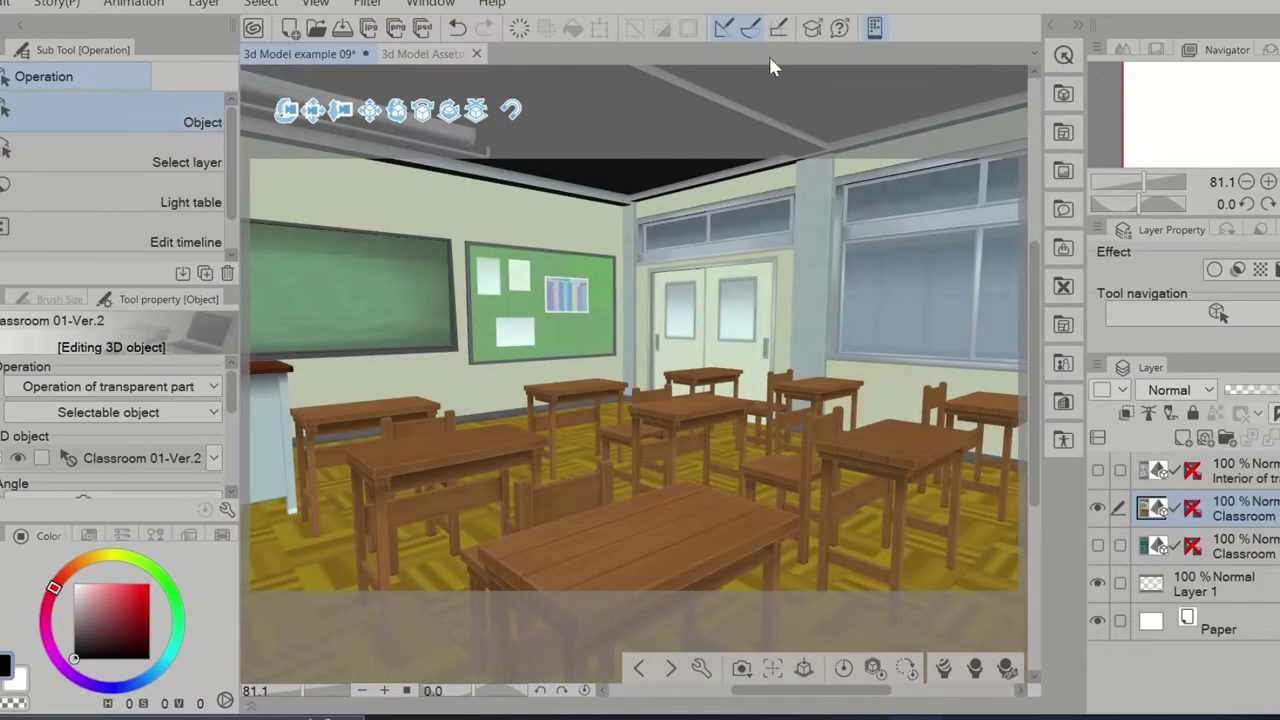
- Try the movable parts of the Classroom (Classdoor1_B), Livingroom Entrance and Park backgrounds
{"action": "left_click", "coordinate": [1007, 668]}
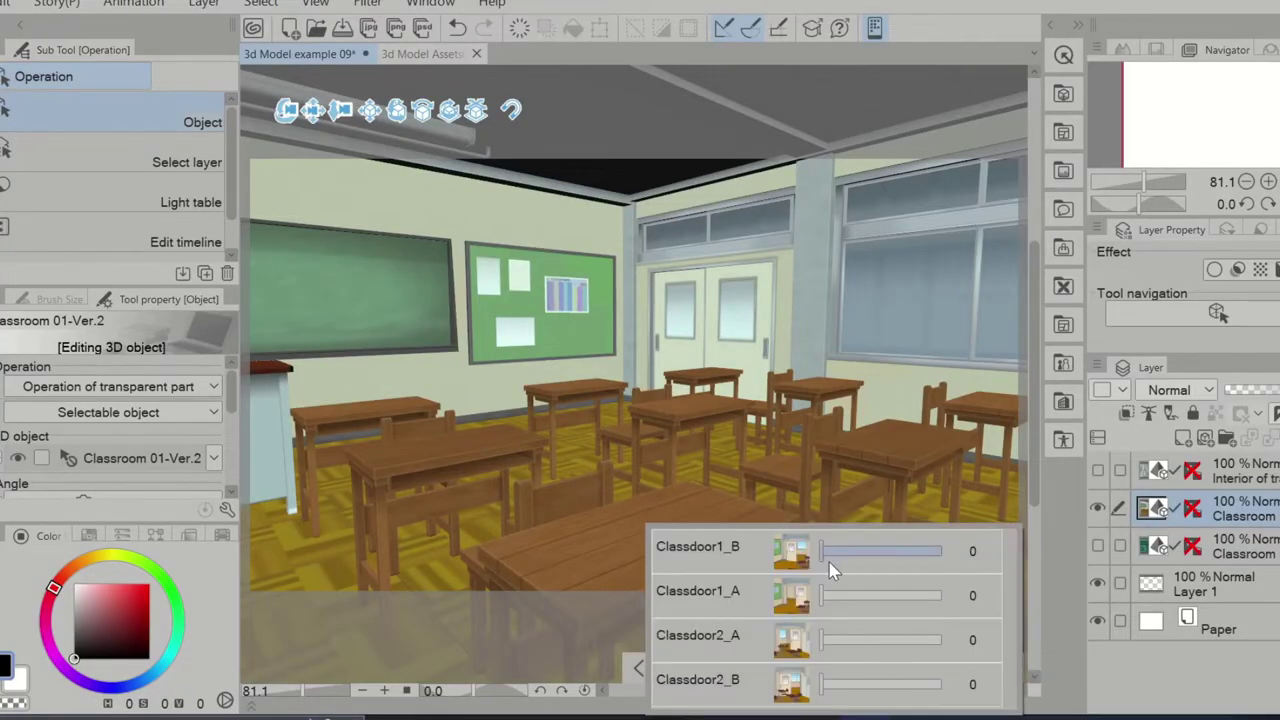
{"action": "left_click_drag", "start_coordinate": [849, 555], "coordinate": [815, 563]}
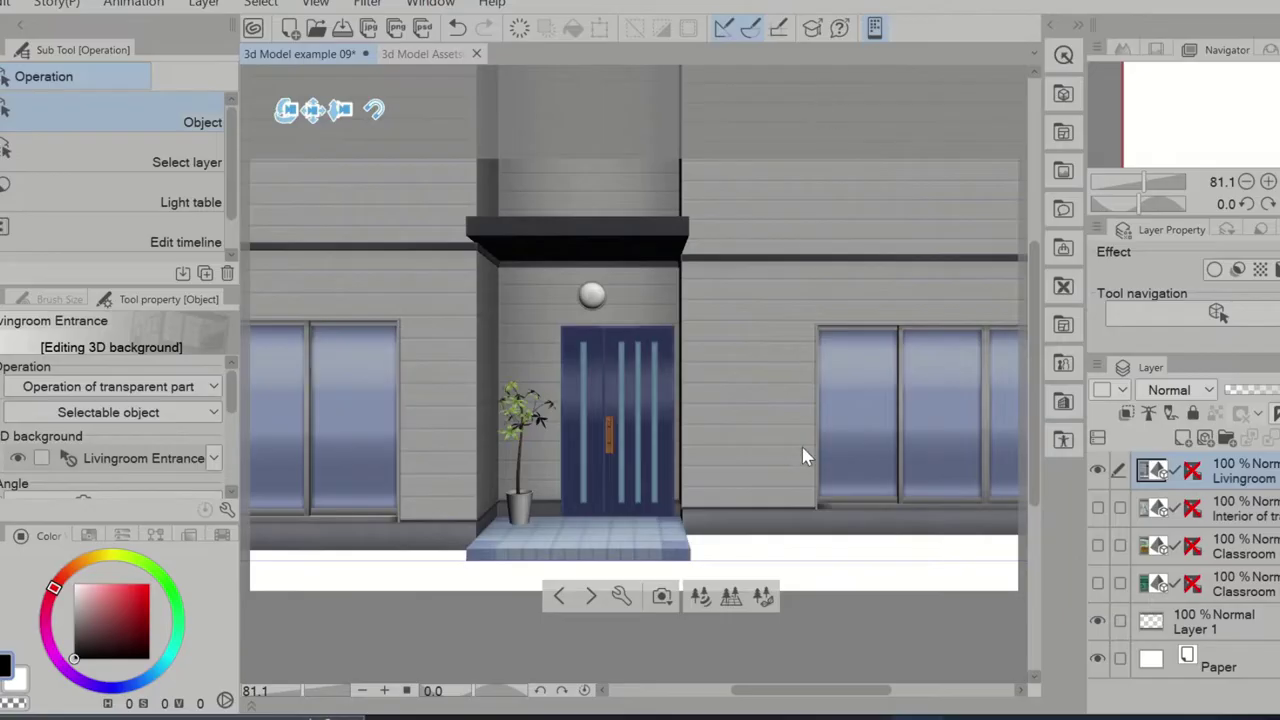
{"action": "left_click", "coordinate": [774, 603]}
{"action": "mouse_move", "coordinate": [628, 632]}
{"action": "left_mouse_down"}
{"action": "mouse_move", "coordinate": [752, 642]}
{"action": "mouse_move", "coordinate": [628, 638]}
{"action": "left_mouse_up"}
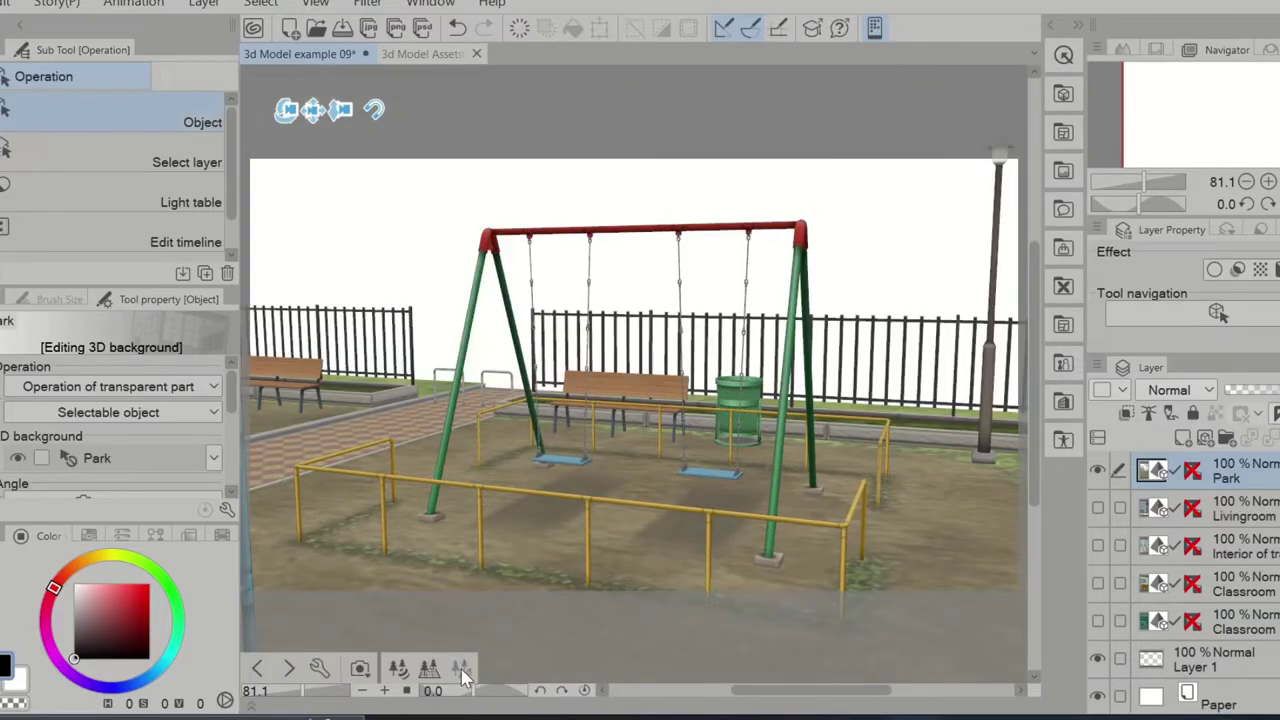
{"action": "left_click", "coordinate": [461, 670]}
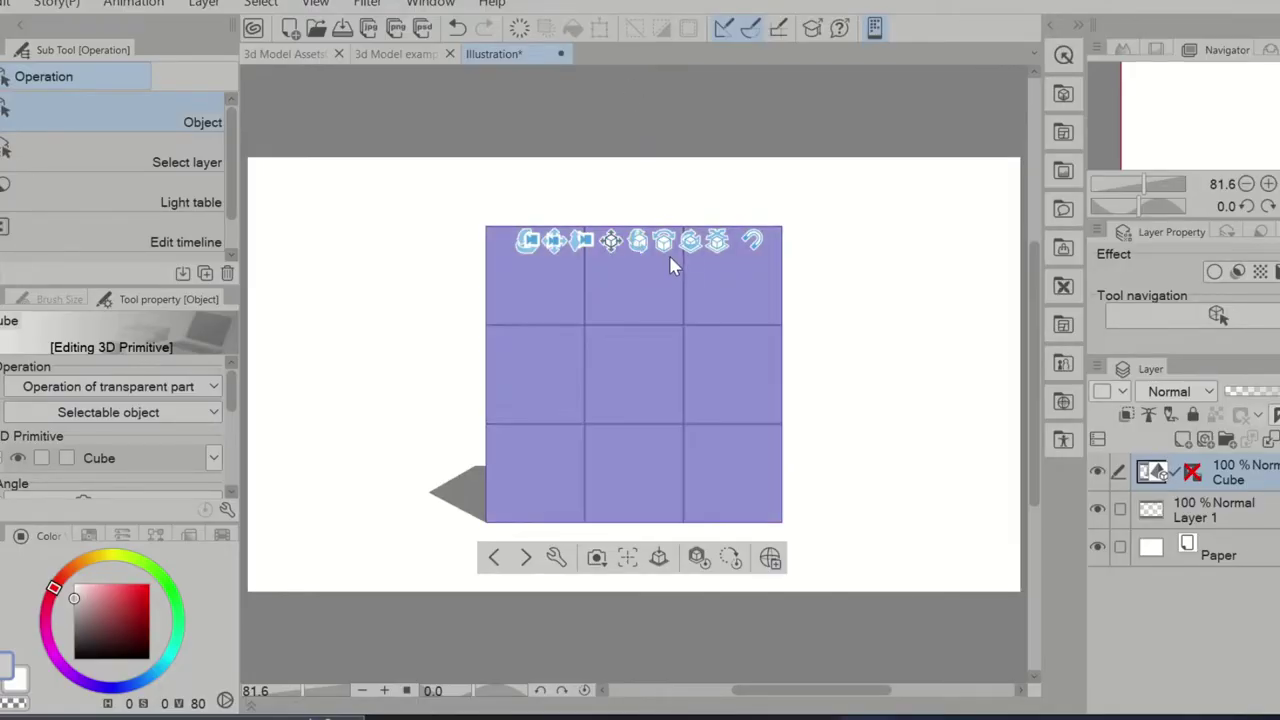
- Try moving and rotating the cube primitive with its movement controllers
{"action": "left_click_drag", "start_coordinate": [776, 400], "coordinate": [818, 408]}
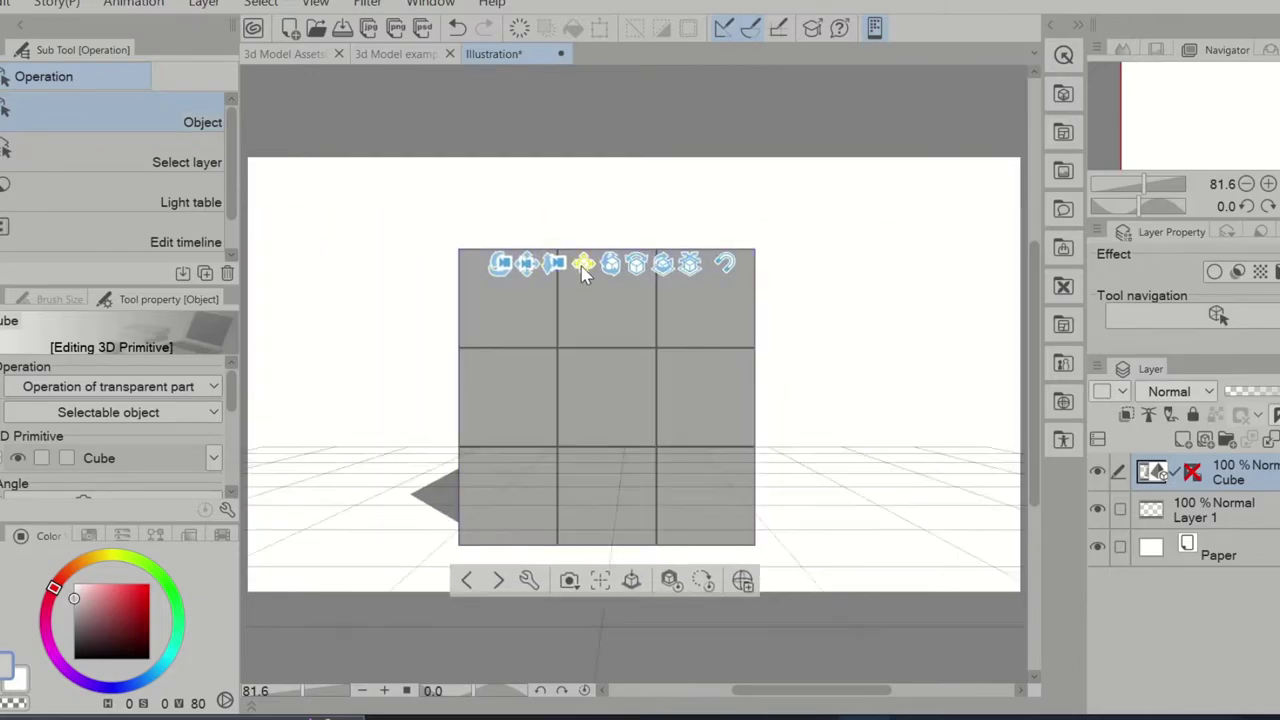
{"action": "left_click", "coordinate": [612, 258]}
{"action": "left_click_drag", "start_coordinate": [869, 313], "coordinate": [788, 325]}
{"action": "left_click_drag", "start_coordinate": [603, 268], "coordinate": [660, 287]}
{"action": "left_click_drag", "start_coordinate": [884, 233], "coordinate": [828, 297]}
{"action": "left_click_drag", "start_coordinate": [929, 371], "coordinate": [906, 303]}
- Move the cube around the canvas and rotate it in plane
{"action": "left_click_drag", "start_coordinate": [679, 258], "coordinate": [571, 514]}
{"action": "left_click_drag", "start_coordinate": [603, 222], "coordinate": [786, 604]}
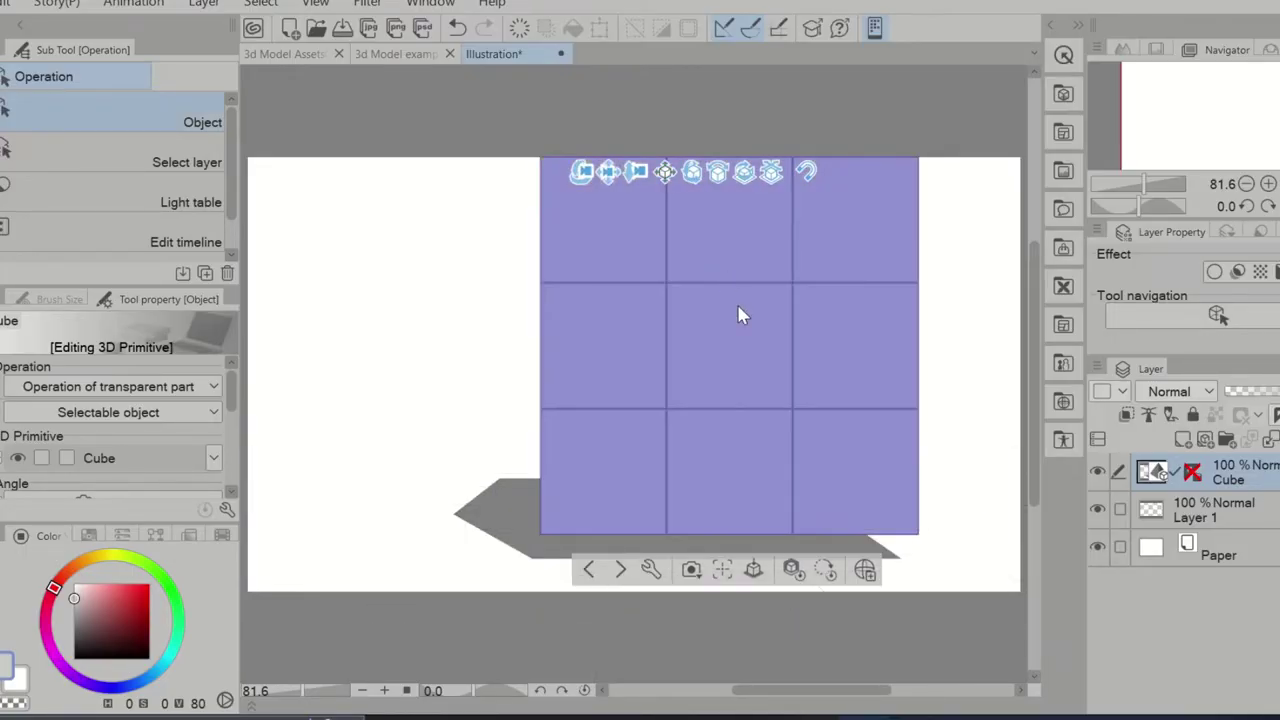
{"action": "left_click_drag", "start_coordinate": [645, 503], "coordinate": [529, 514]}
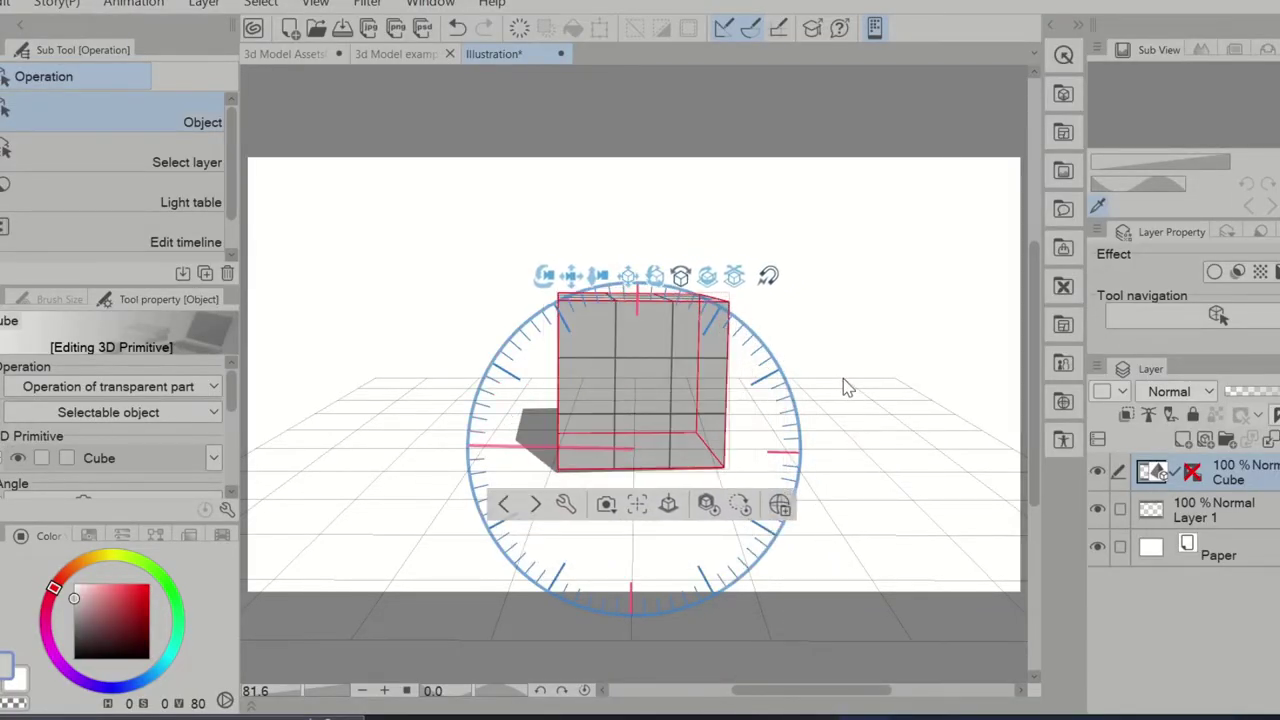
{"action": "left_click_drag", "start_coordinate": [843, 380], "coordinate": [843, 380]}
{"action": "left_click_drag", "start_coordinate": [960, 420], "coordinate": [829, 477]}
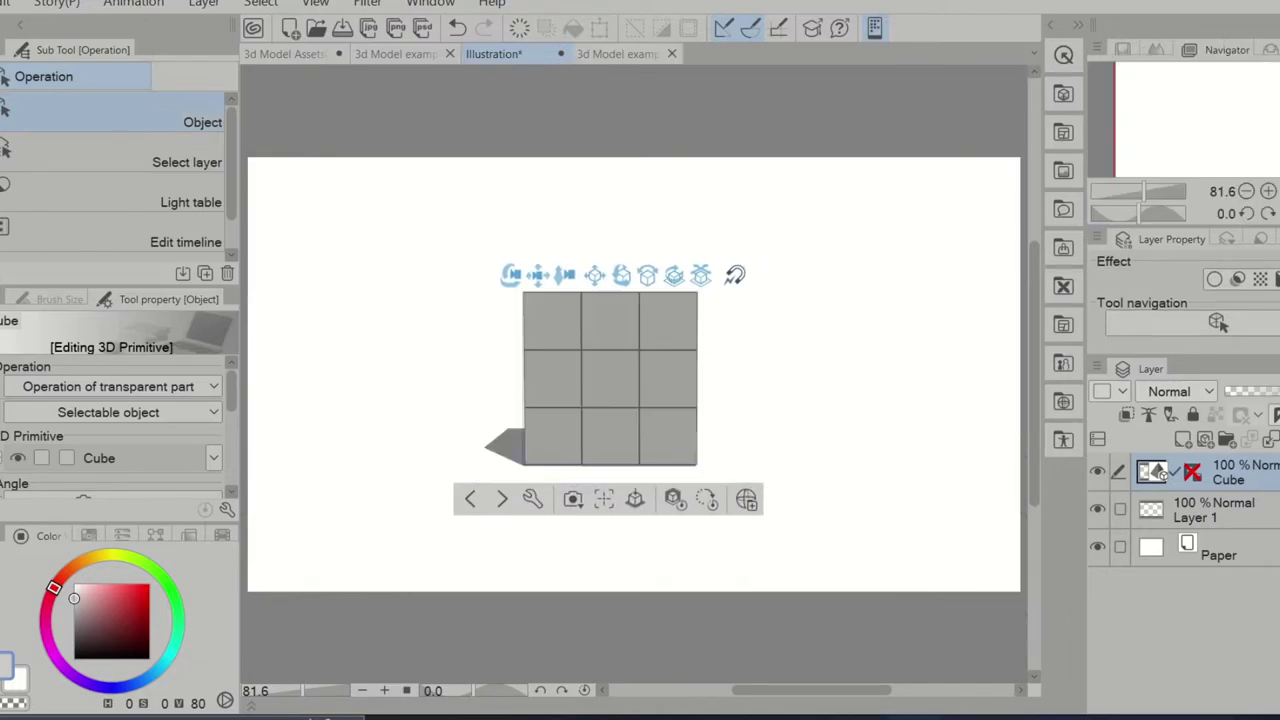
- Stretch the cube's width, reduce its height and adjust its depth with the manipulator's scale handles
{"action": "left_click", "coordinate": [686, 380]}
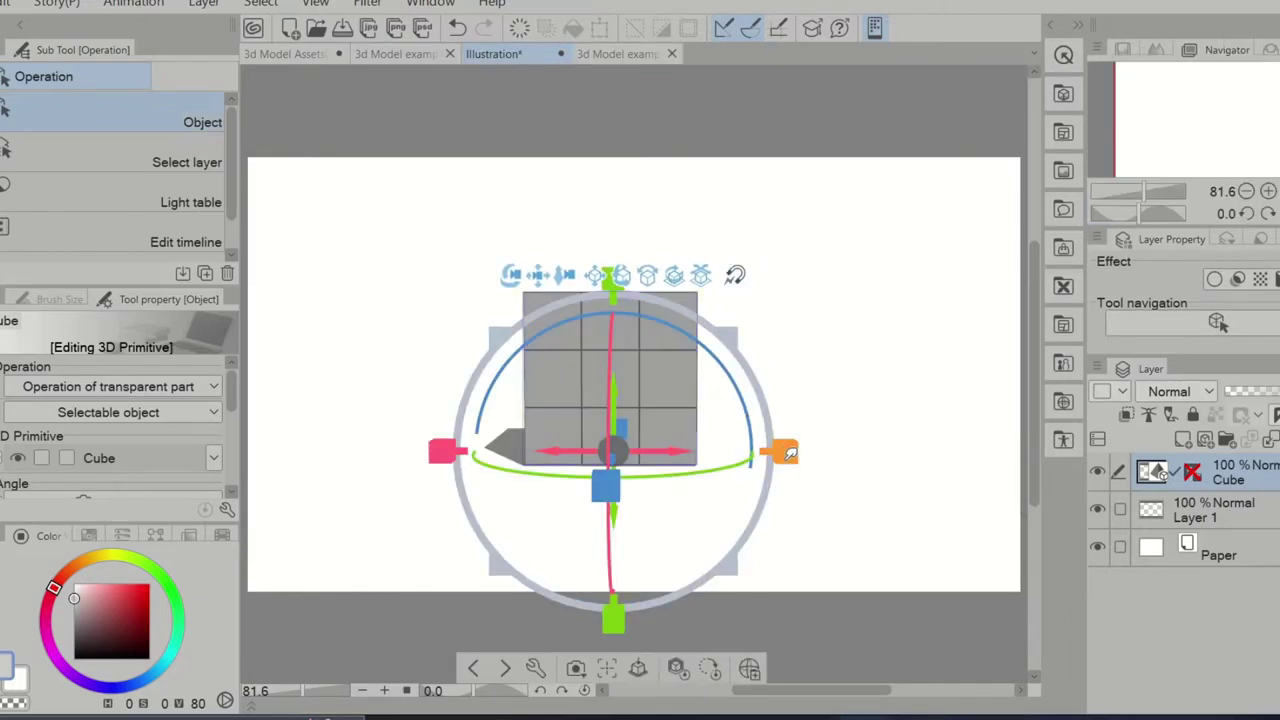
{"action": "left_click_drag", "start_coordinate": [792, 453], "coordinate": [915, 445]}
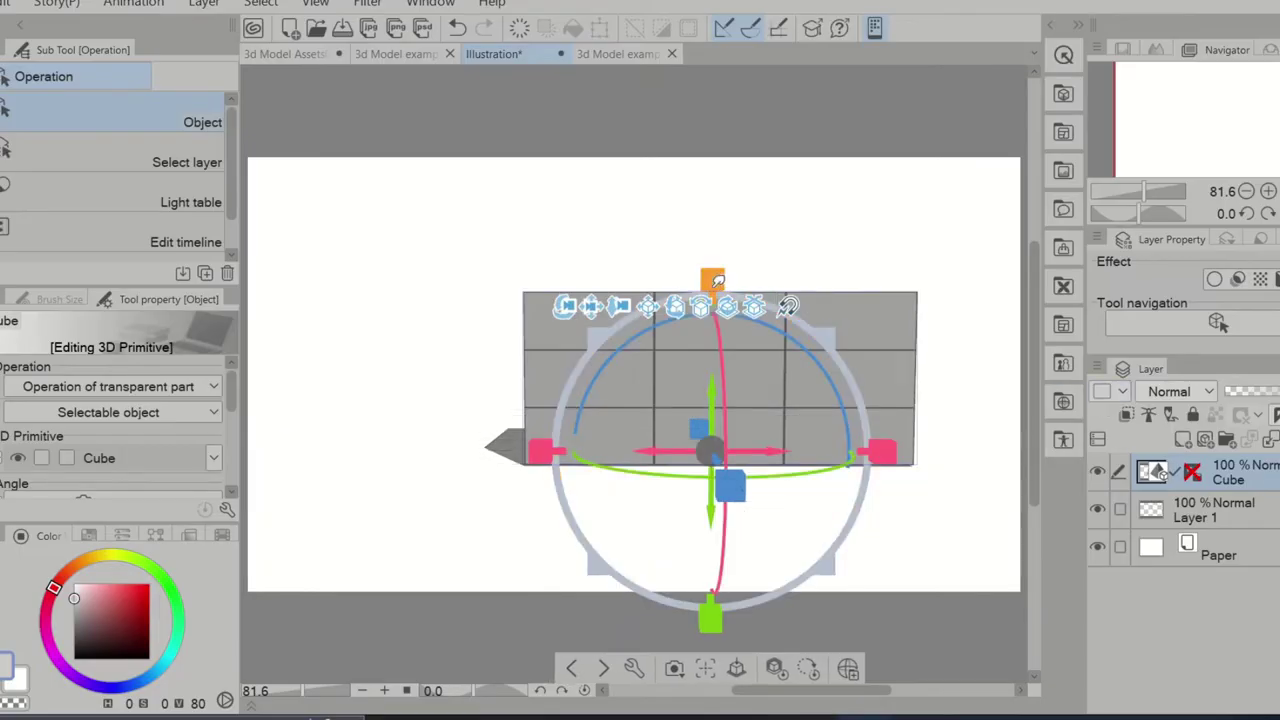
{"action": "left_click_drag", "start_coordinate": [716, 272], "coordinate": [729, 357]}
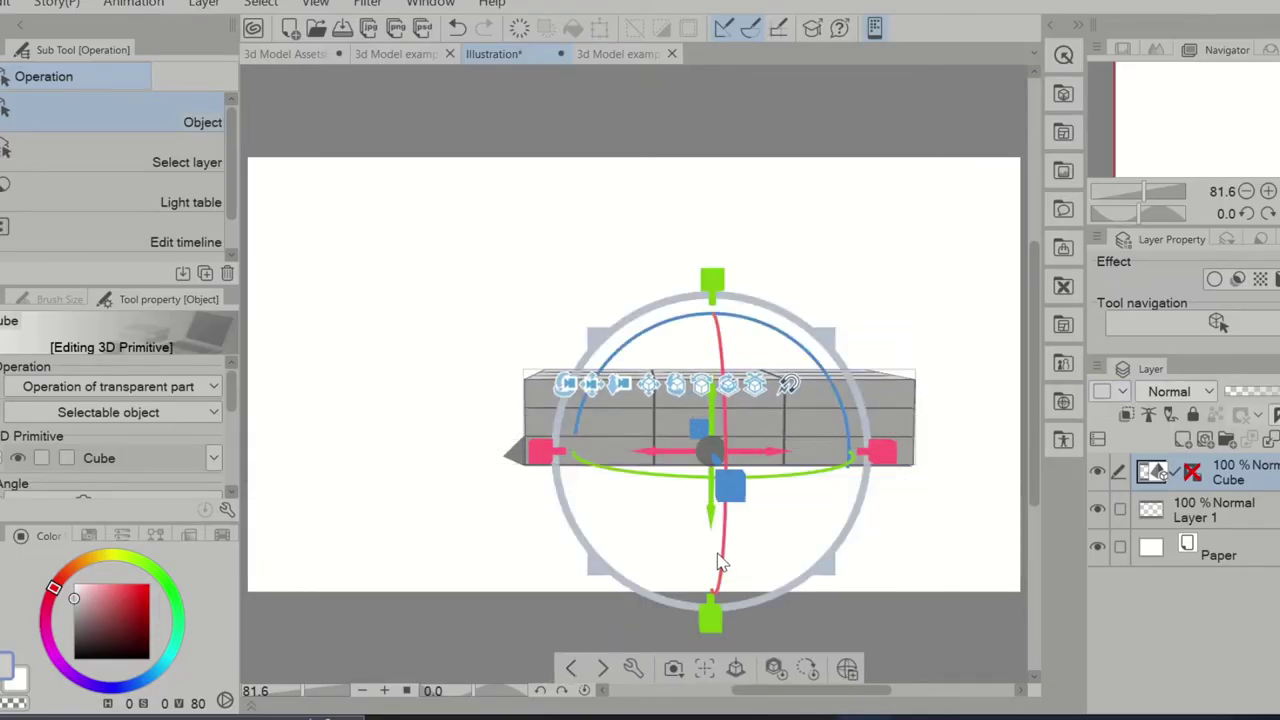
{"action": "left_click_drag", "start_coordinate": [731, 487], "coordinate": [716, 452]}
{"action": "left_click_drag", "start_coordinate": [512, 290], "coordinate": [440, 280]}
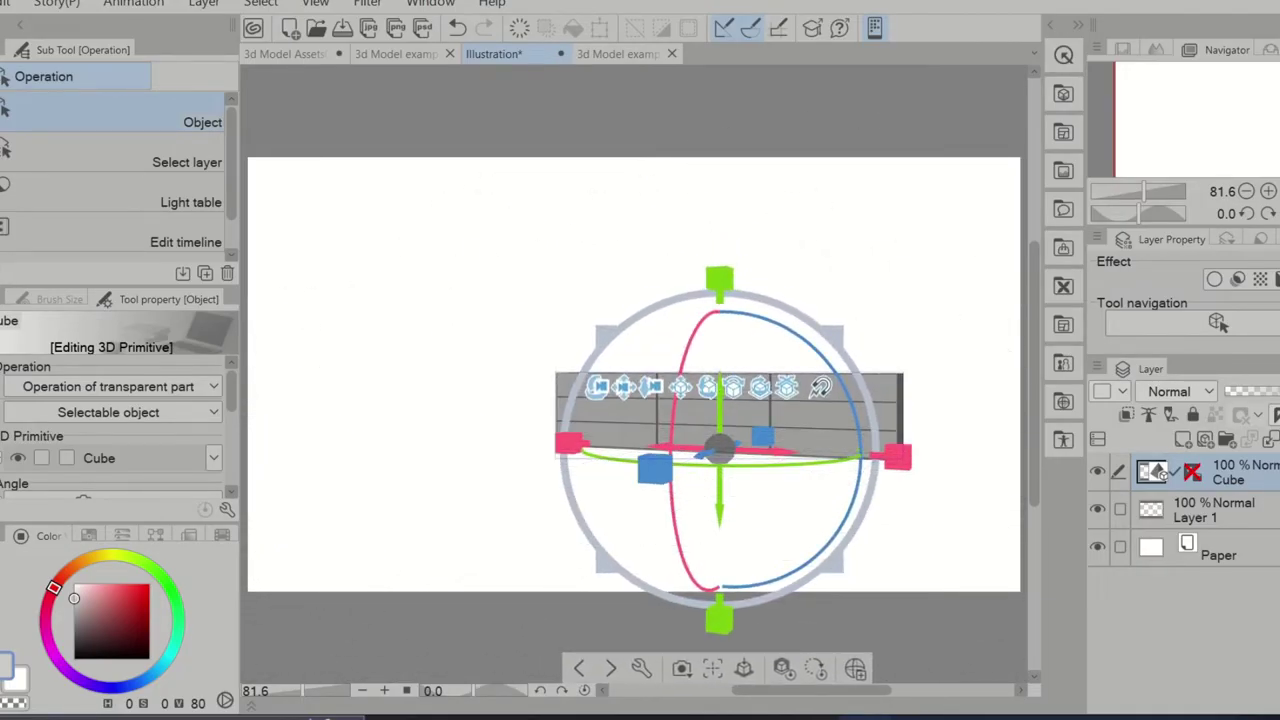
- Adjust the cube's sub-divisions, toggle its wireframe off and on, and choose a different object color
{"action": "left_click_drag", "start_coordinate": [1082, 233], "coordinate": [1199, 225]}
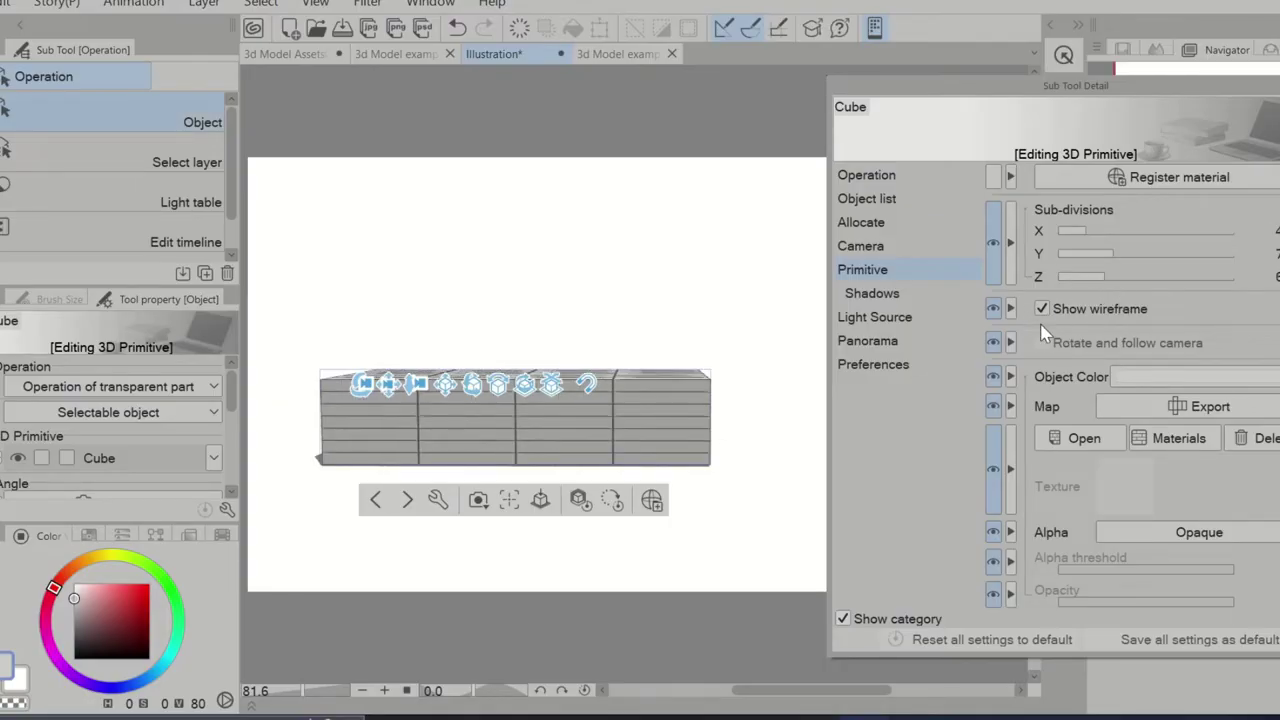
{"action": "left_click", "coordinate": [1042, 309]}
{"action": "left_click", "coordinate": [1042, 309]}
{"action": "left_click", "coordinate": [1211, 377]}
{"action": "left_click", "coordinate": [625, 412]}
{"action": "left_click", "coordinate": [1115, 358]}
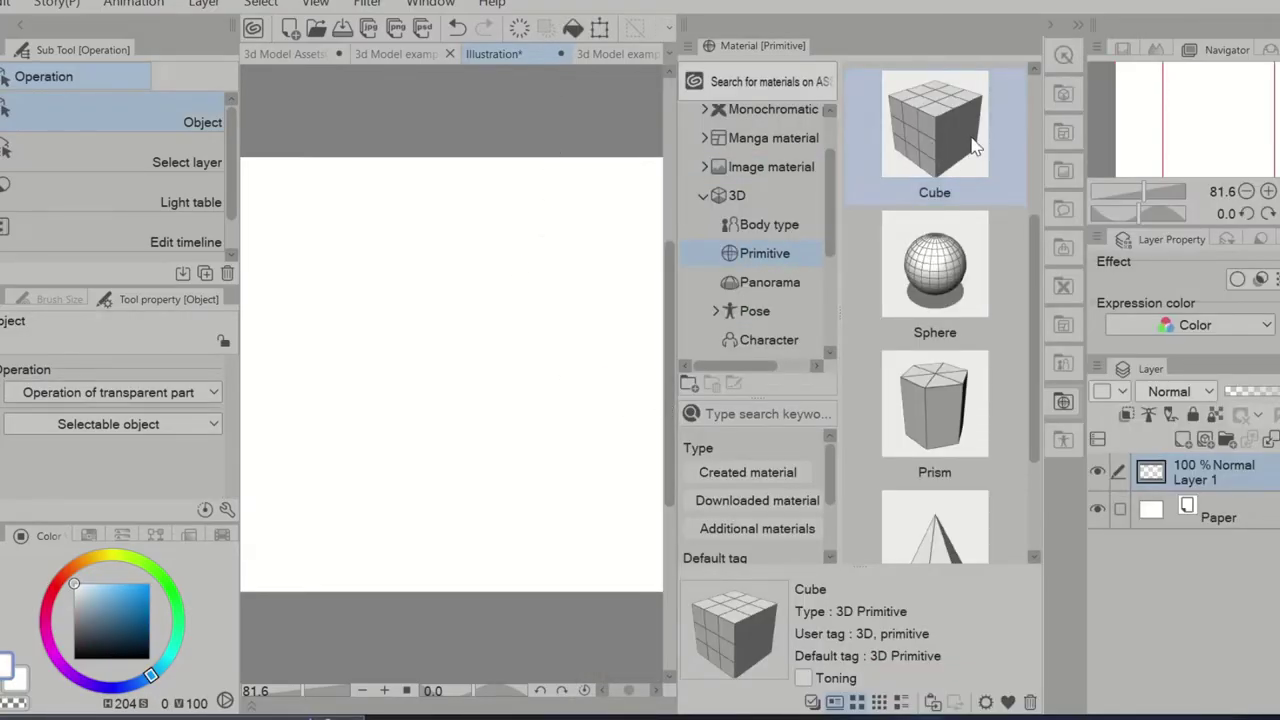
- Place a new Cube primitive on the canvas, toggle its snapping, and select the cube for scaling
{"action": "left_click_drag", "start_coordinate": [971, 163], "coordinate": [523, 420]}
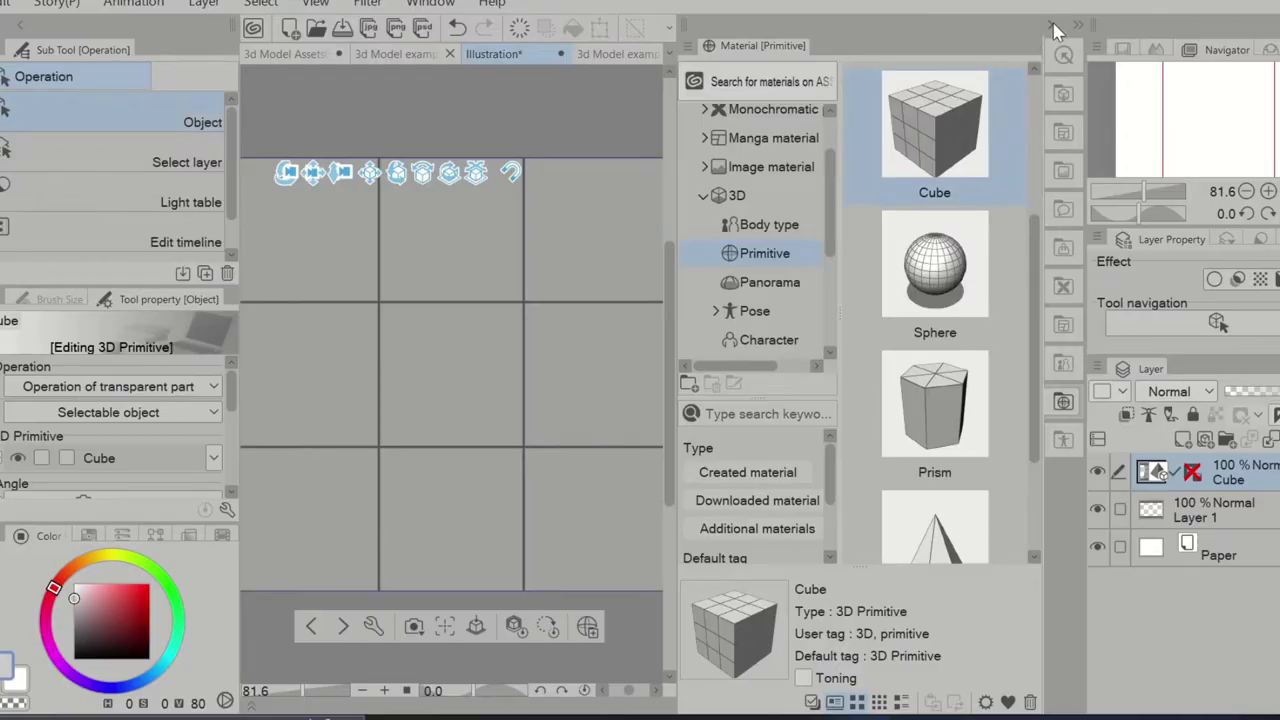
{"action": "left_click", "coordinate": [1054, 26]}
{"action": "left_click", "coordinate": [513, 173]}
{"action": "left_click_drag", "start_coordinate": [919, 329], "coordinate": [820, 323]}
{"action": "left_click", "coordinate": [693, 414]}
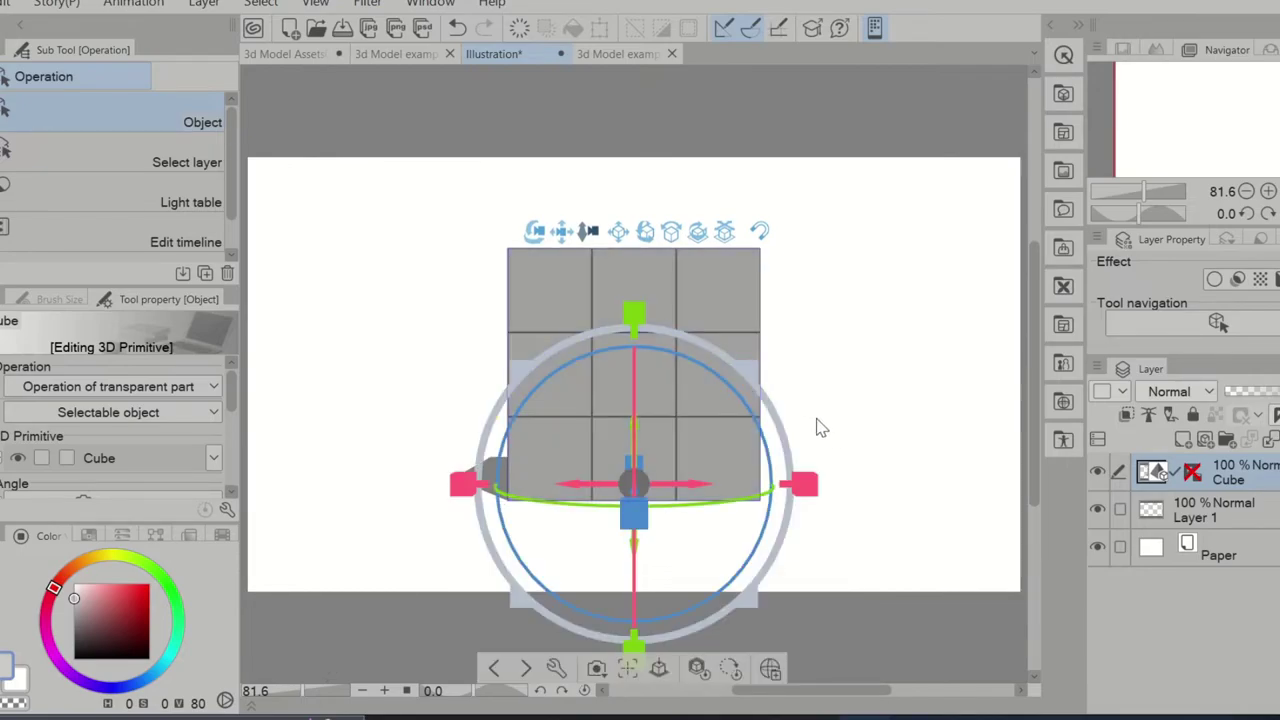
- Reshape the new cube into a tall block by scaling its height and width with the manipulator handles
{"action": "left_click_drag", "start_coordinate": [637, 320], "coordinate": [646, 266]}
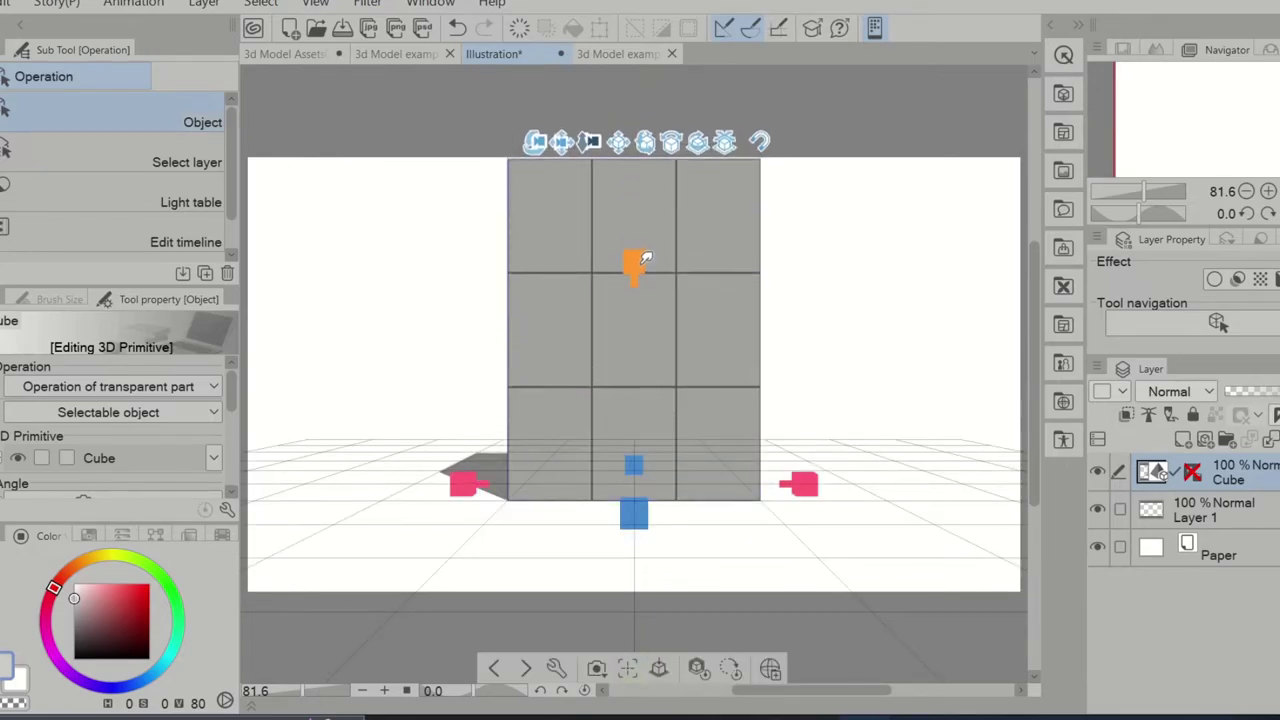
{"action": "left_click_drag", "start_coordinate": [826, 481], "coordinate": [950, 476]}
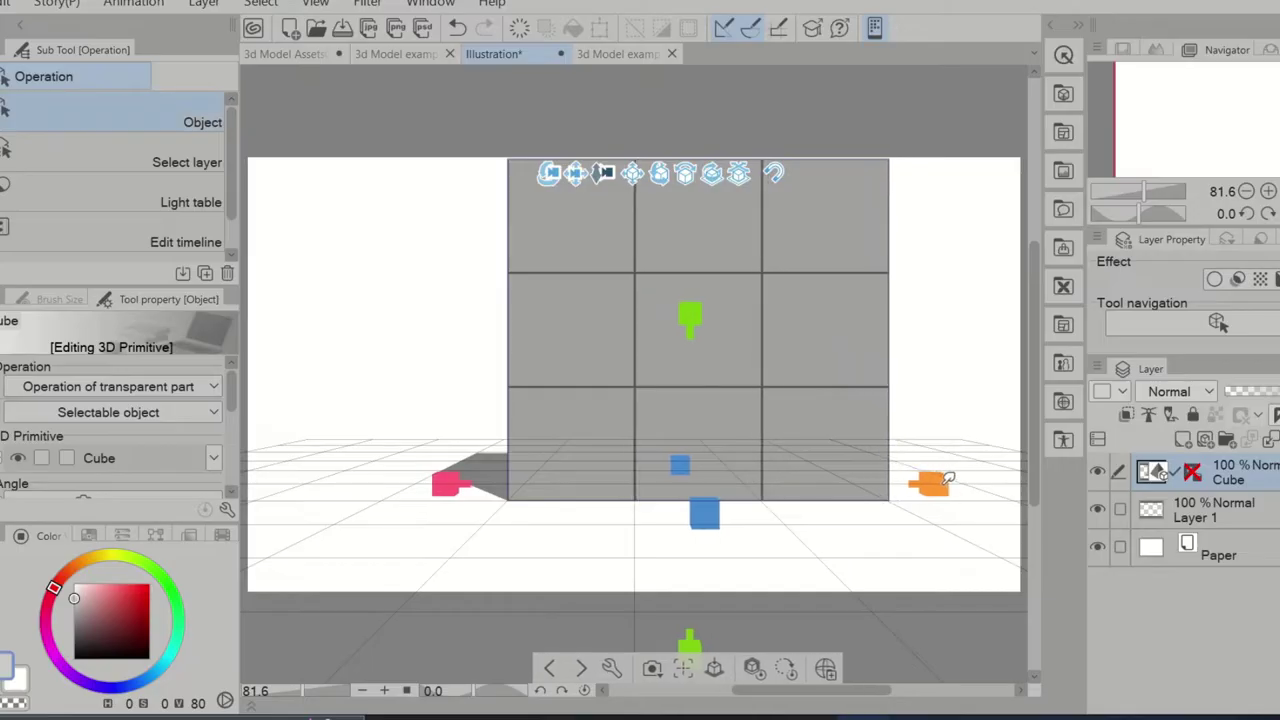
{"action": "left_click", "coordinate": [651, 208]}
{"action": "scroll", "coordinate": [923, 394], "scroll_direction": "down", "scroll_amount": 3}
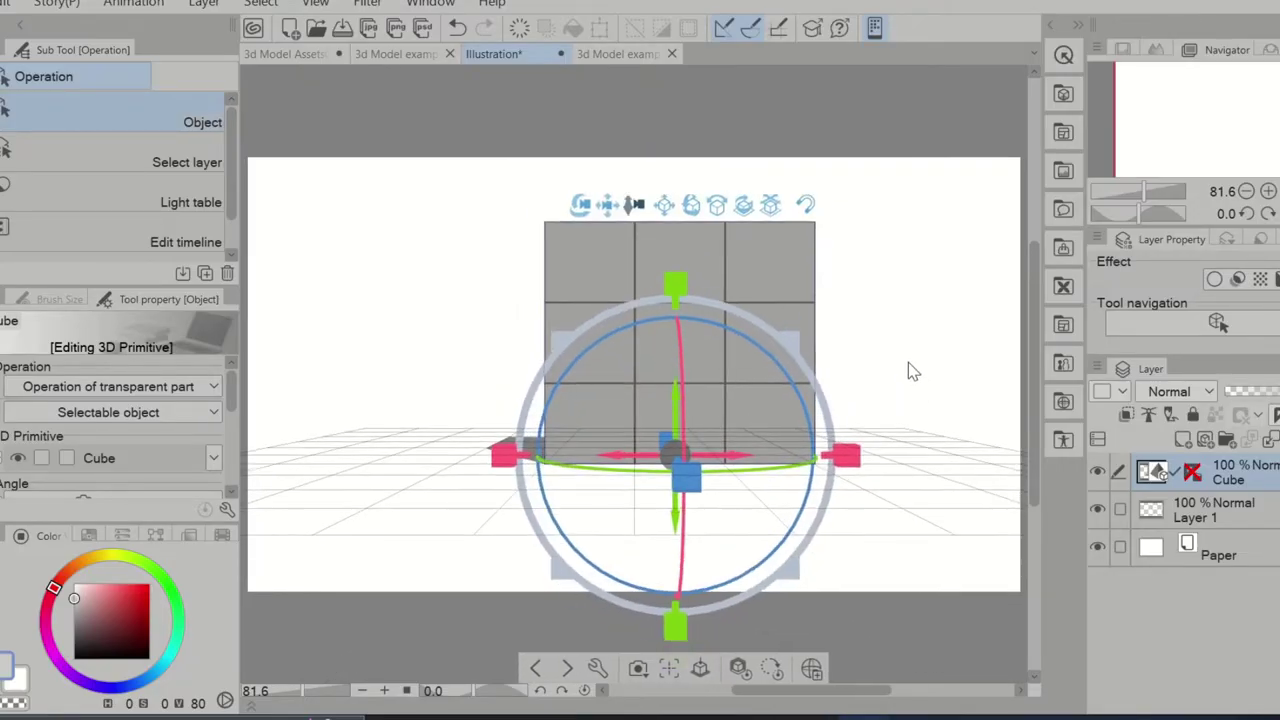
{"action": "left_click_drag", "start_coordinate": [686, 280], "coordinate": [687, 236]}
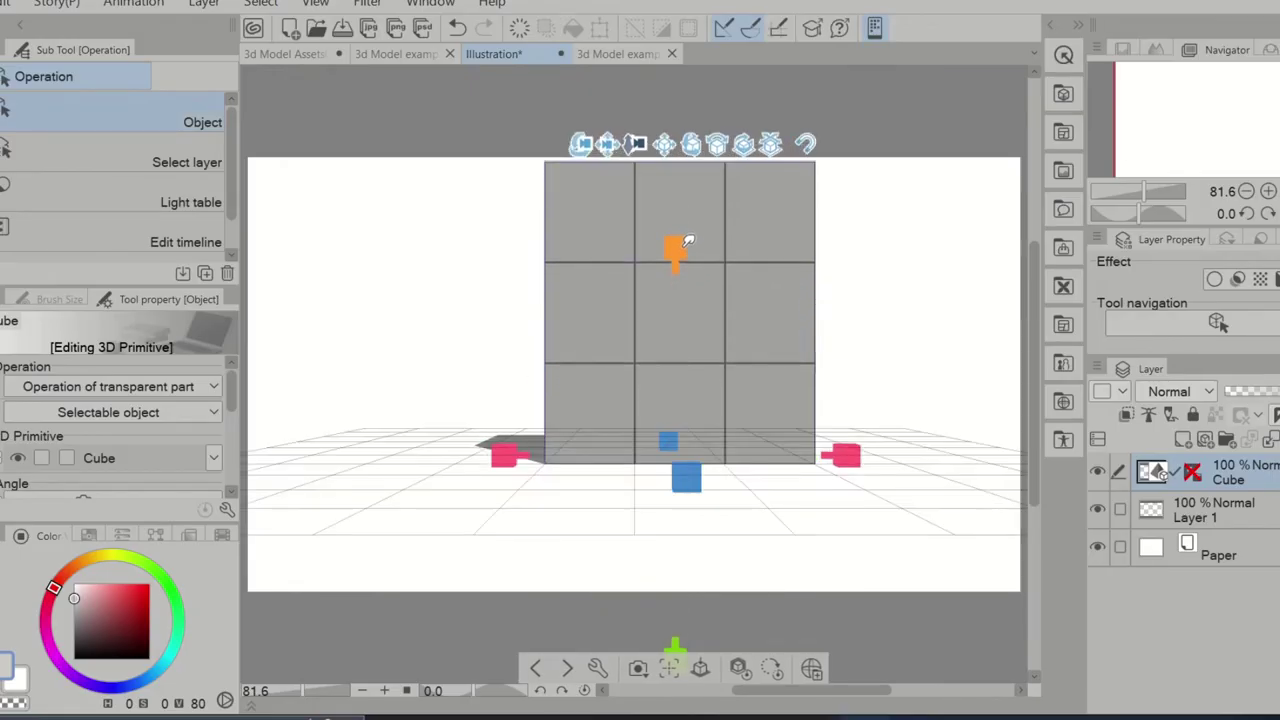
{"action": "left_click_drag", "start_coordinate": [506, 452], "coordinate": [556, 456]}
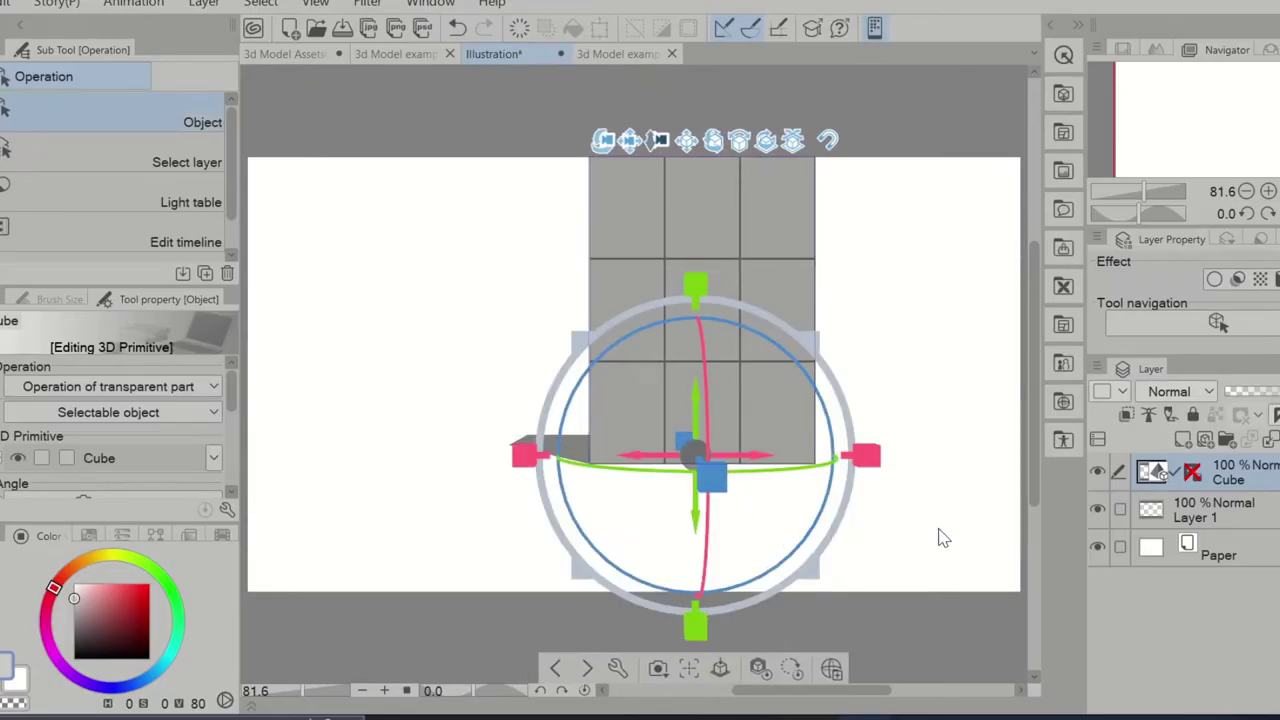
- Widen the tall block with the manipulator's width handle and turn off its wireframe
{"action": "left_click", "coordinate": [525, 452]}
{"action": "left_click_drag", "start_coordinate": [525, 452], "coordinate": [322, 480]}
{"action": "left_click", "coordinate": [560, 420]}
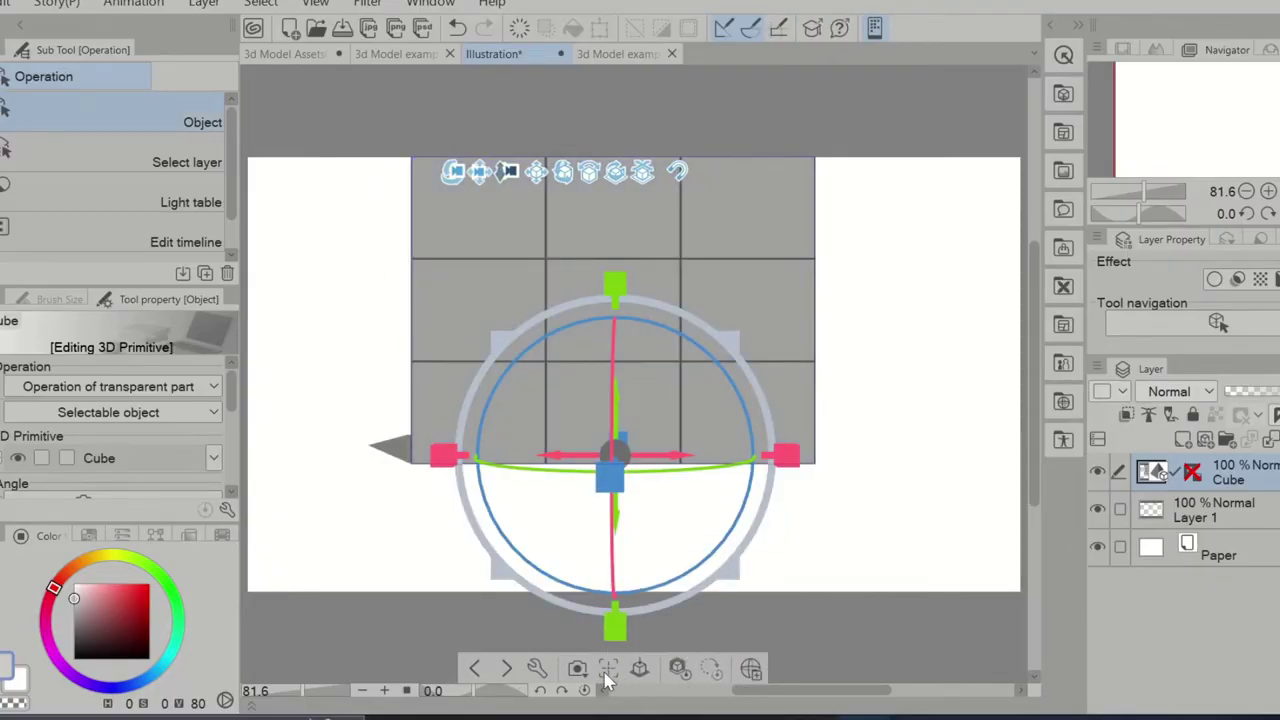
{"action": "left_click", "coordinate": [539, 672]}
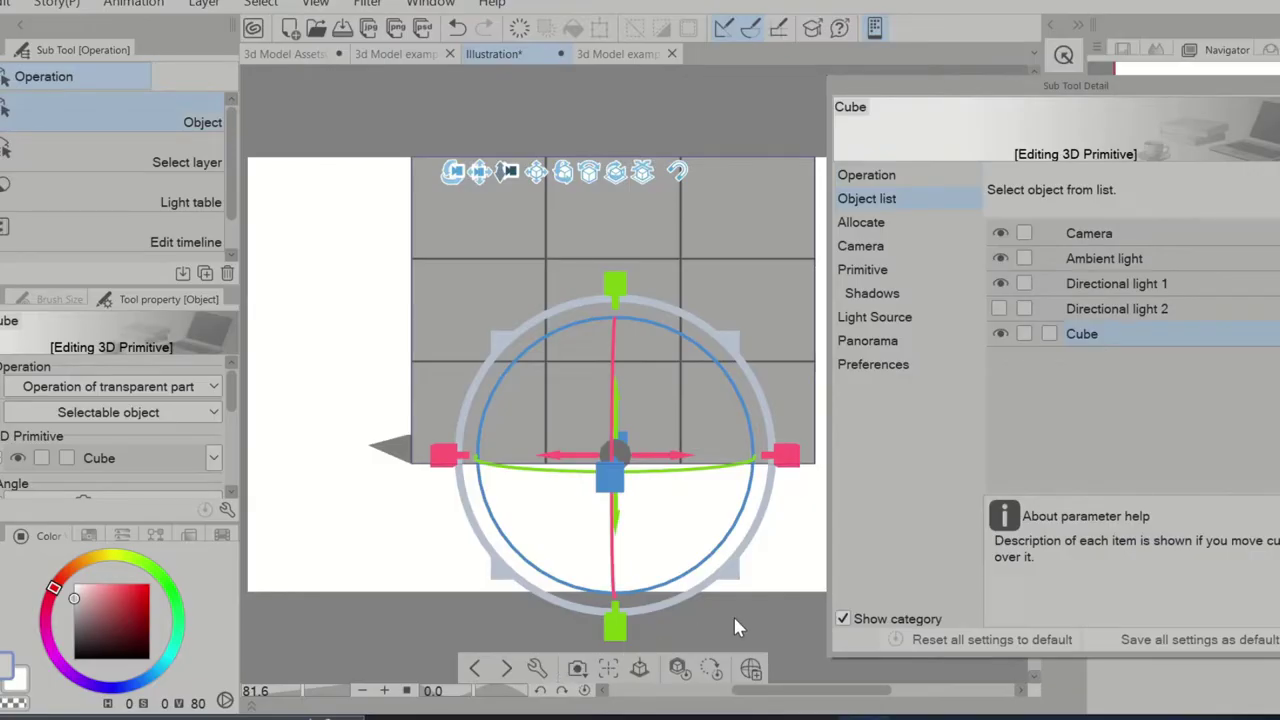
{"action": "left_click", "coordinate": [905, 278]}
{"action": "left_click", "coordinate": [1042, 309]}
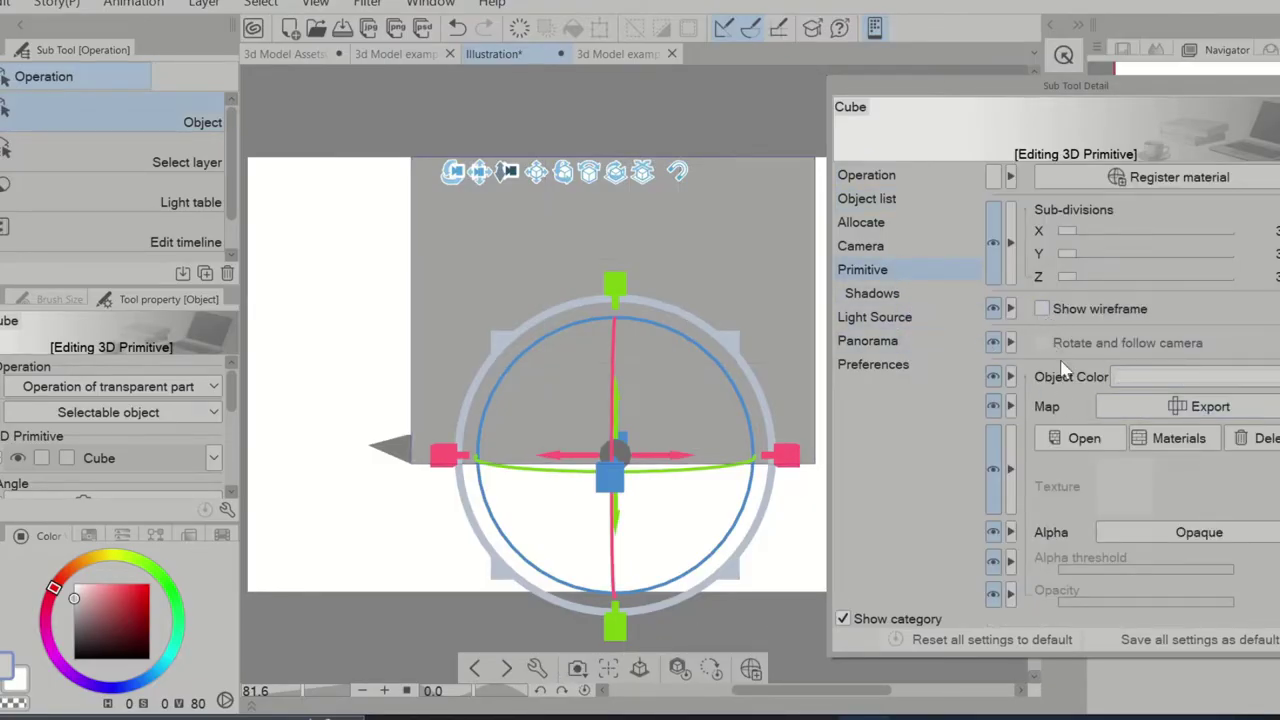
{"action": "key", "text": "Escape"}
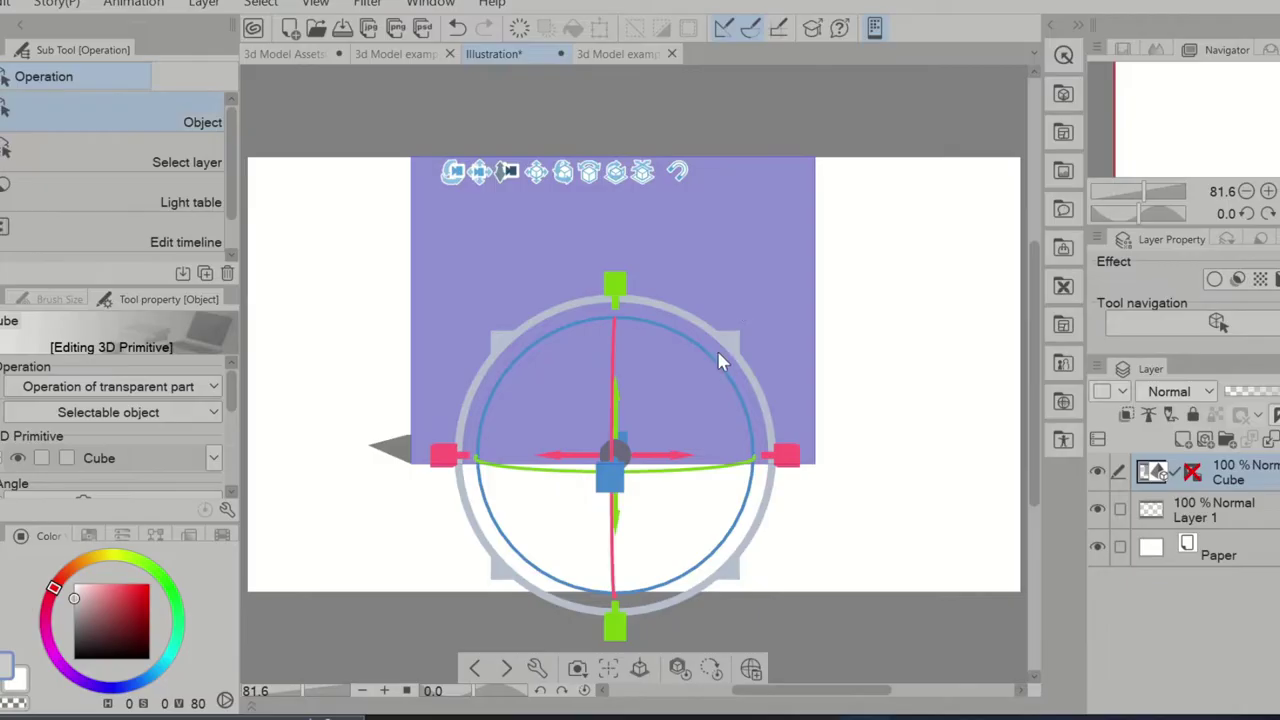
- Add a second tall block and a low slab beside the first block, scaling the slab into a porch platform
{"action": "left_click_drag", "start_coordinate": [787, 301], "coordinate": [617, 480]}
{"action": "scroll", "coordinate": [617, 480], "scroll_direction": "down", "scroll_amount": 3}
{"action": "left_click_drag", "start_coordinate": [505, 152], "coordinate": [582, 440]}
{"action": "left_click_drag", "start_coordinate": [934, 494], "coordinate": [720, 383]}
{"action": "left_click_drag", "start_coordinate": [704, 300], "coordinate": [676, 420]}
{"action": "left_click", "coordinate": [714, 397]}
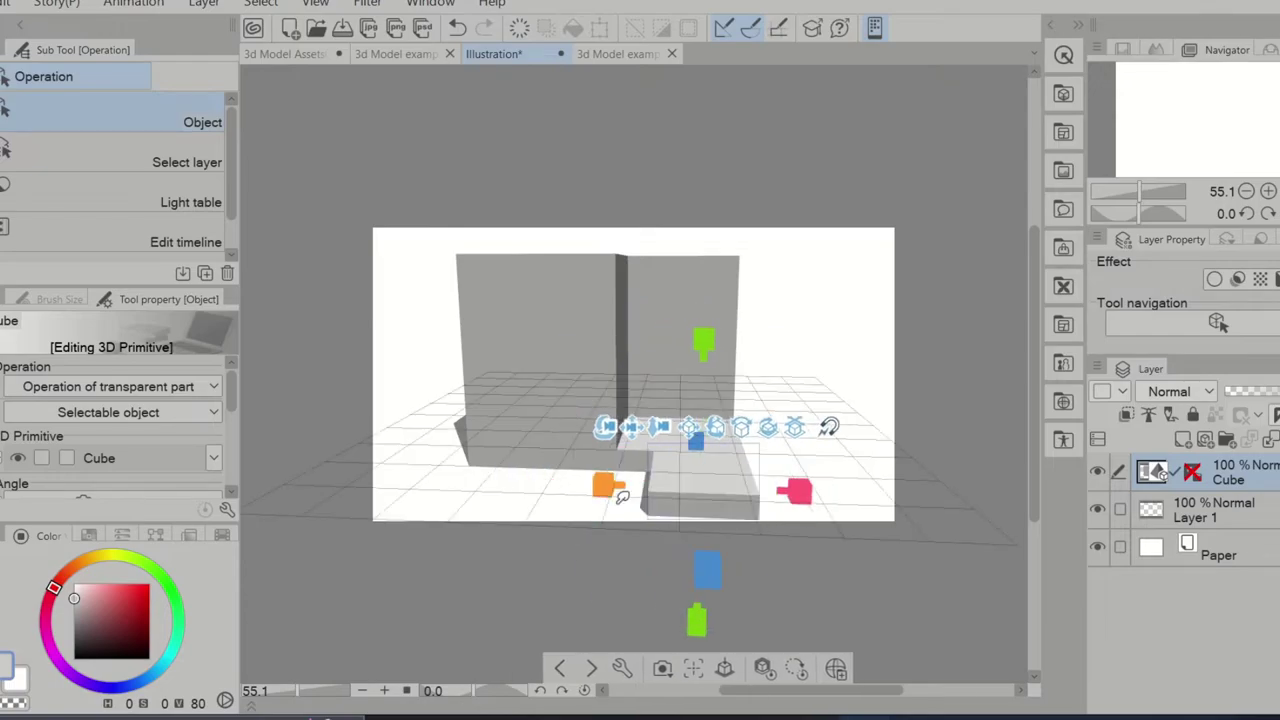
- Add thin slabs in front of the platform and scale them into porch steps
{"action": "left_click_drag", "start_coordinate": [710, 371], "coordinate": [710, 376]}
{"action": "left_click_drag", "start_coordinate": [711, 549], "coordinate": [714, 571]}
{"action": "left_click_drag", "start_coordinate": [857, 486], "coordinate": [840, 491]}
{"action": "left_click_drag", "start_coordinate": [856, 360], "coordinate": [859, 411]}
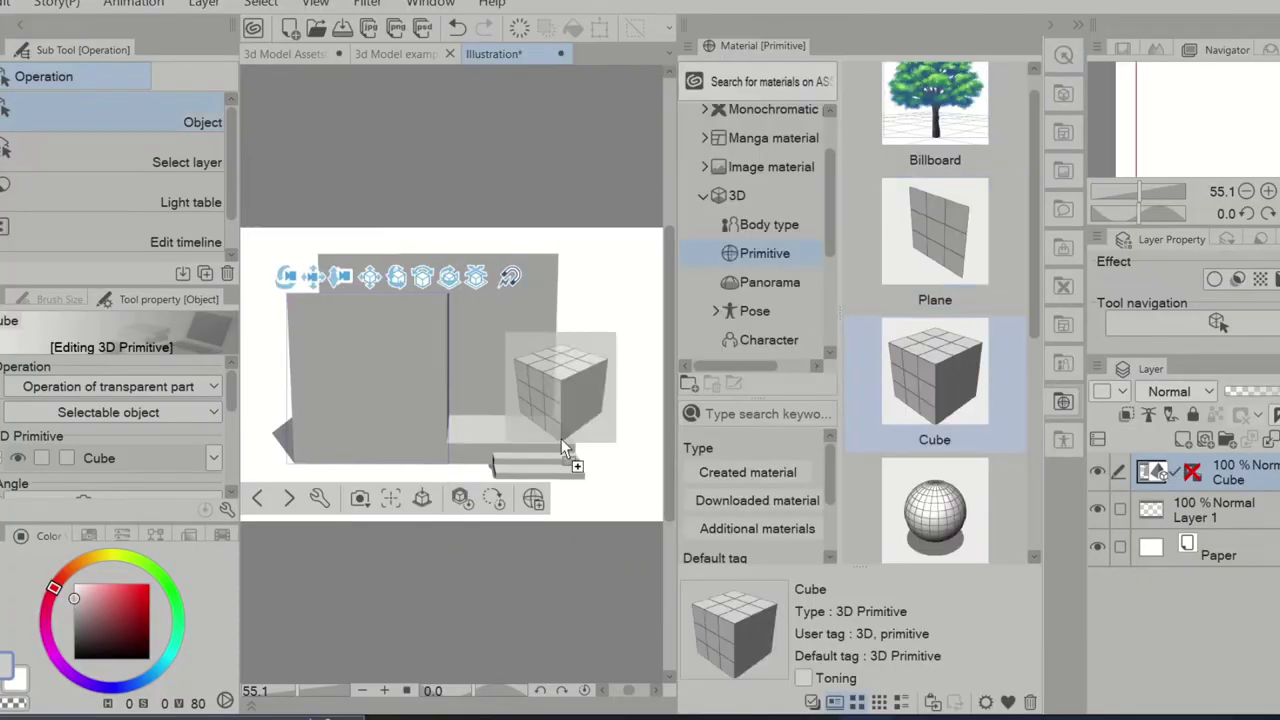
- Place a new Cube primitive and flatten it into a thin window panel against the lower block's front wall
{"action": "left_click_drag", "start_coordinate": [562, 441], "coordinate": [563, 450]}
{"action": "left_click_drag", "start_coordinate": [700, 494], "coordinate": [708, 523]}
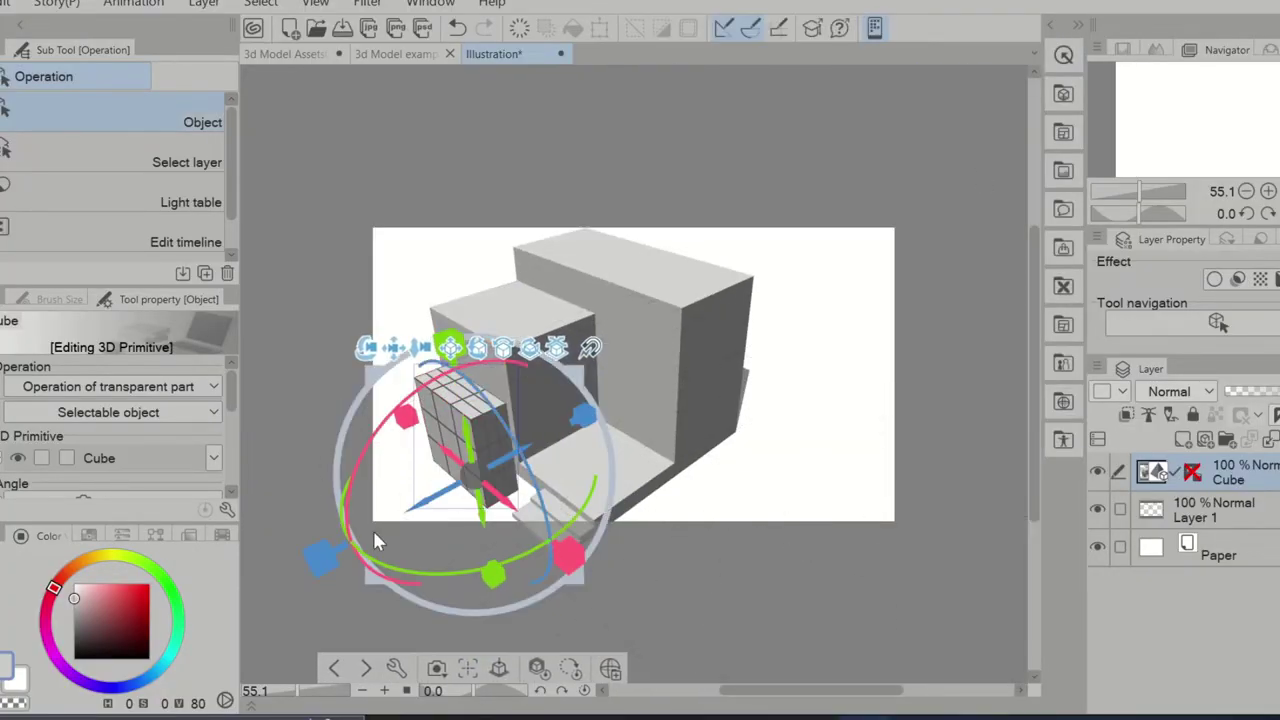
{"action": "left_click_drag", "start_coordinate": [330, 554], "coordinate": [480, 474]}
{"action": "left_click_drag", "start_coordinate": [480, 560], "coordinate": [575, 570]}
{"action": "left_click_drag", "start_coordinate": [557, 605], "coordinate": [555, 586]}
{"action": "mouse_move", "coordinate": [700, 459]}
{"action": "left_mouse_down"}
{"action": "mouse_move", "coordinate": [689, 451]}
{"action": "mouse_move", "coordinate": [705, 452]}
{"action": "left_mouse_up"}
{"action": "left_click_drag", "start_coordinate": [830, 382], "coordinate": [820, 362]}
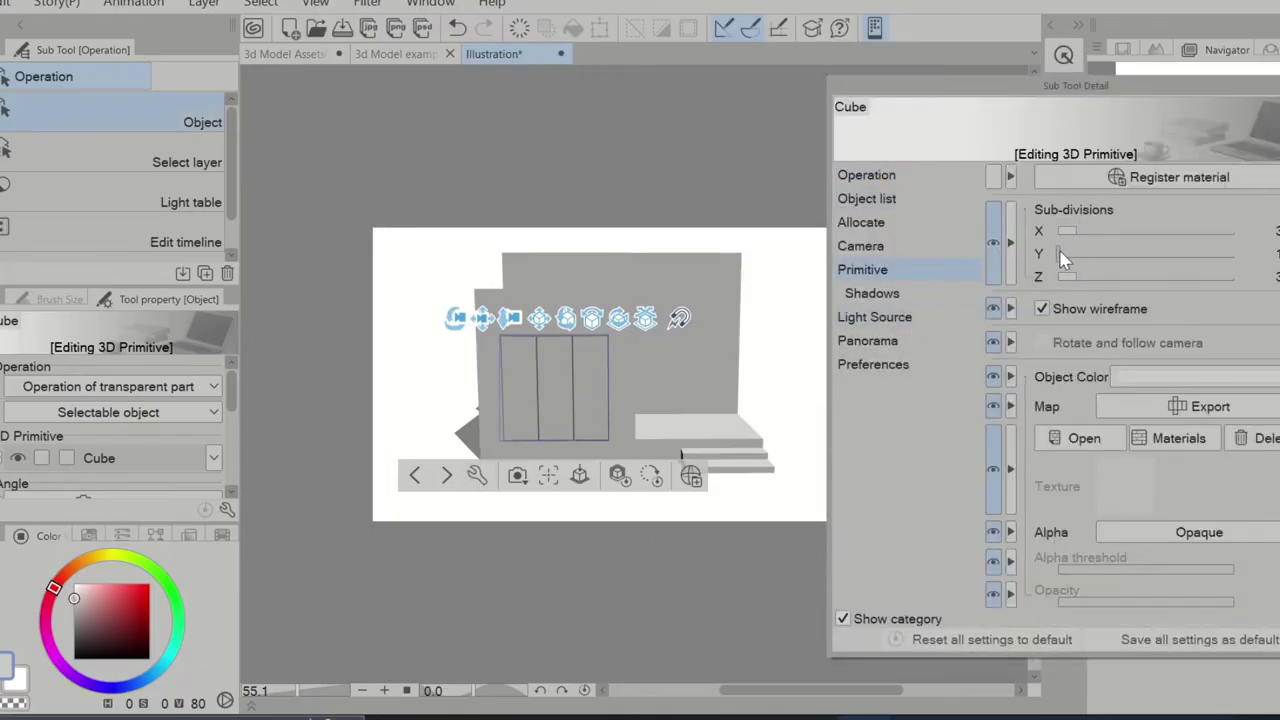
- Give the window panel a light blue object color and add a flat canopy slab above the porch
{"action": "left_click", "coordinate": [1190, 377]}
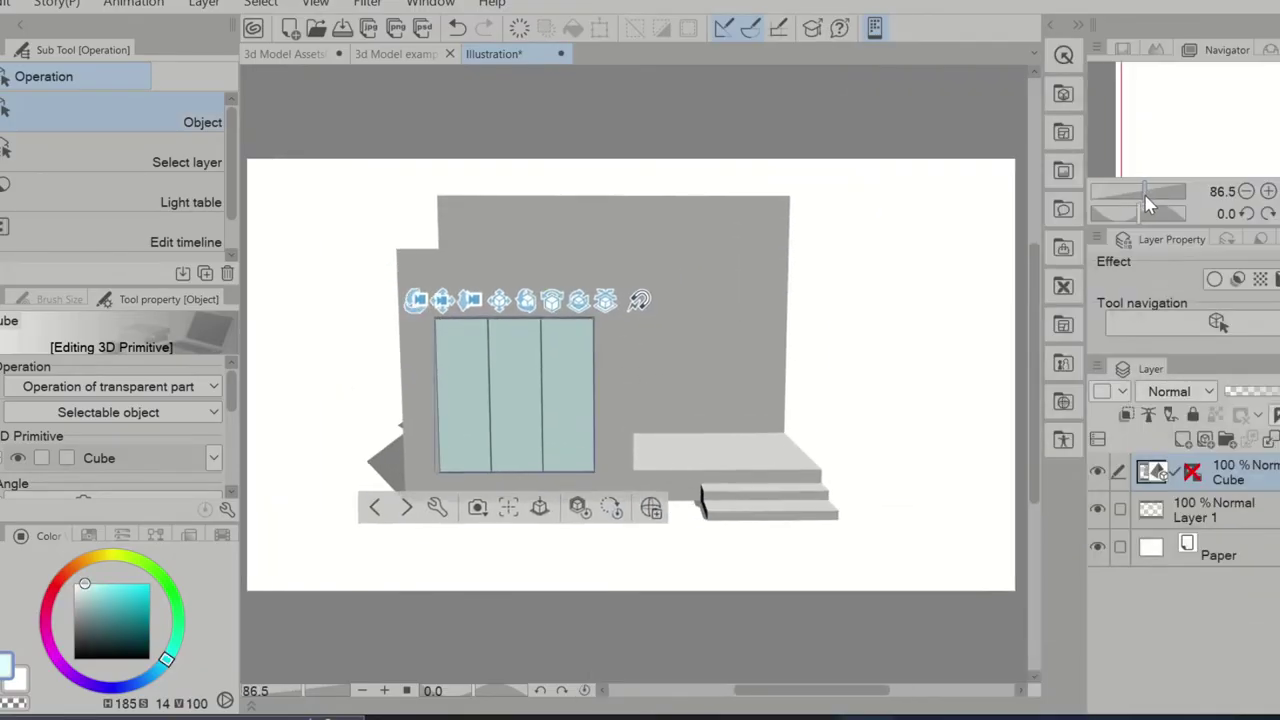
{"action": "left_click", "coordinate": [905, 135]}
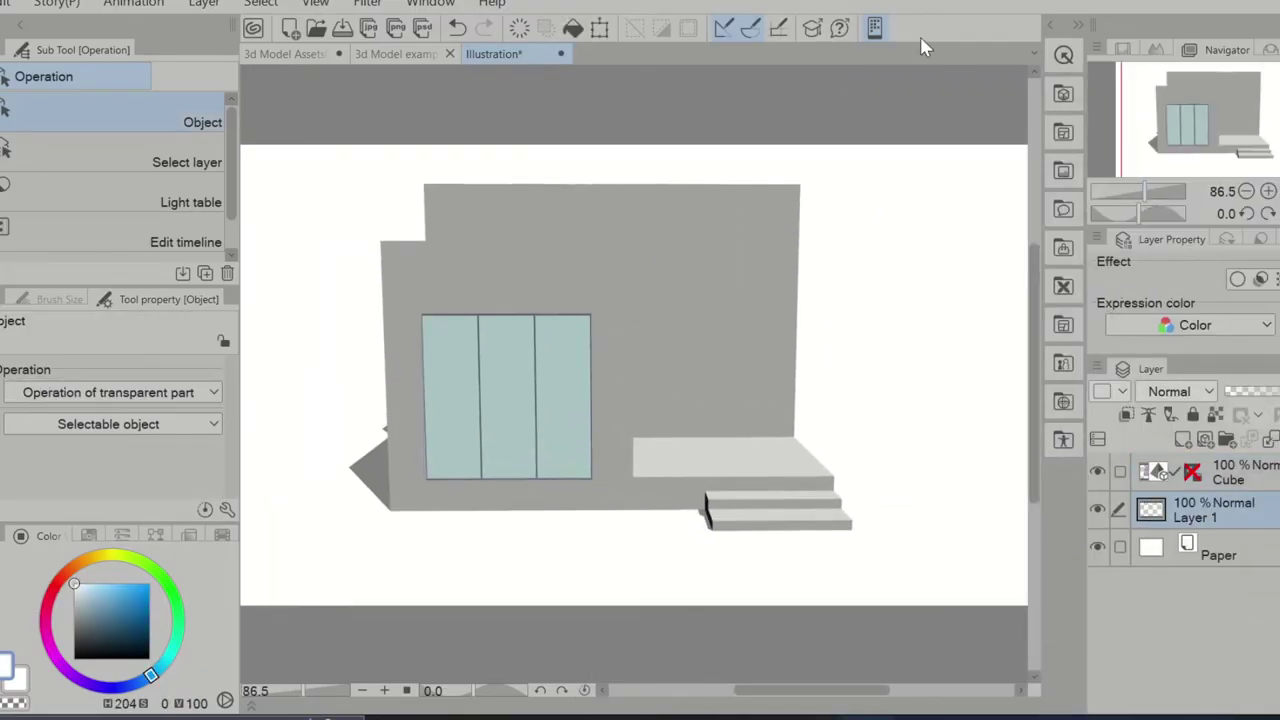
{"action": "left_click", "coordinate": [615, 430]}
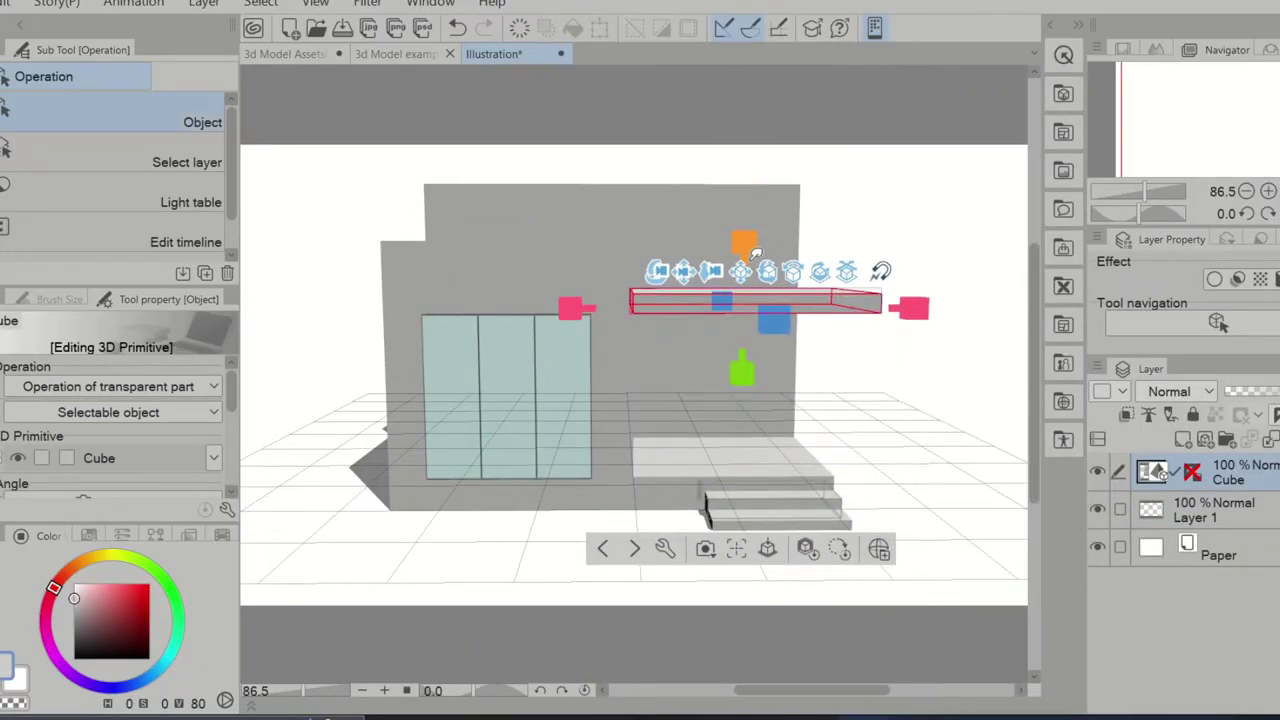
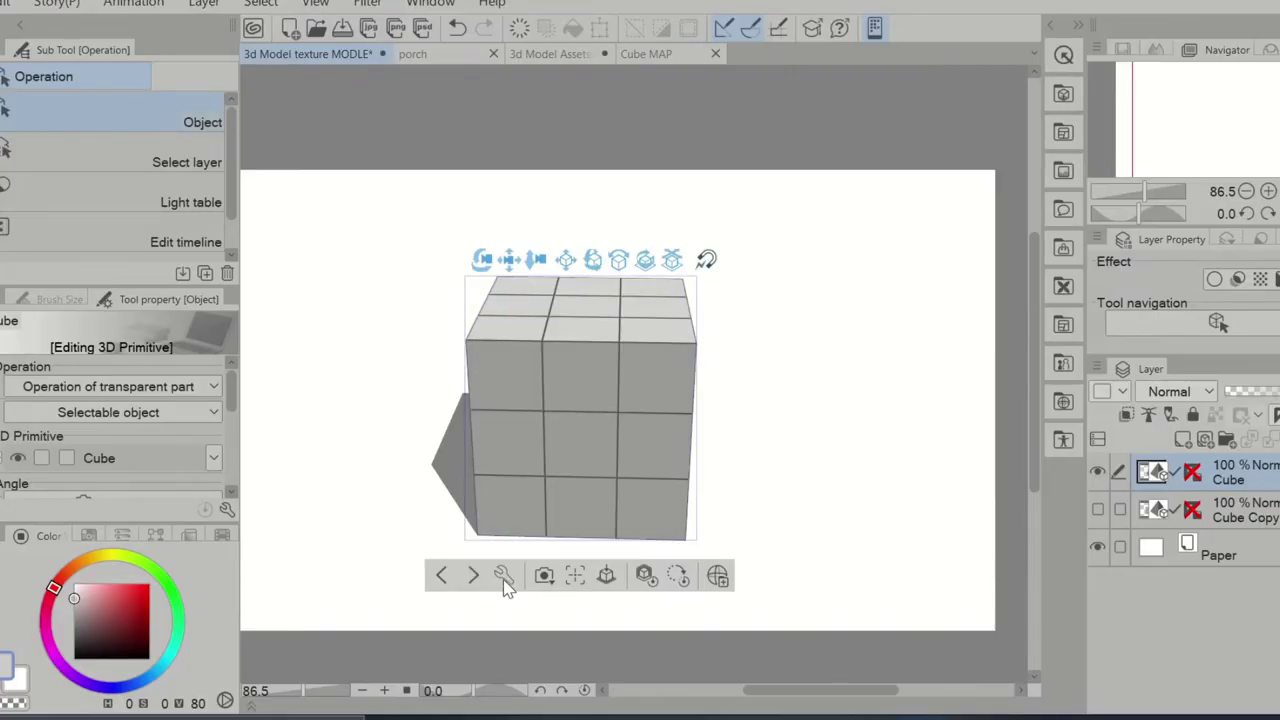
- Apply the color-coded, numbered cube map image as the cube's texture in its Primitive settings
{"action": "left_click", "coordinate": [505, 577]}
{"action": "left_click", "coordinate": [920, 276]}
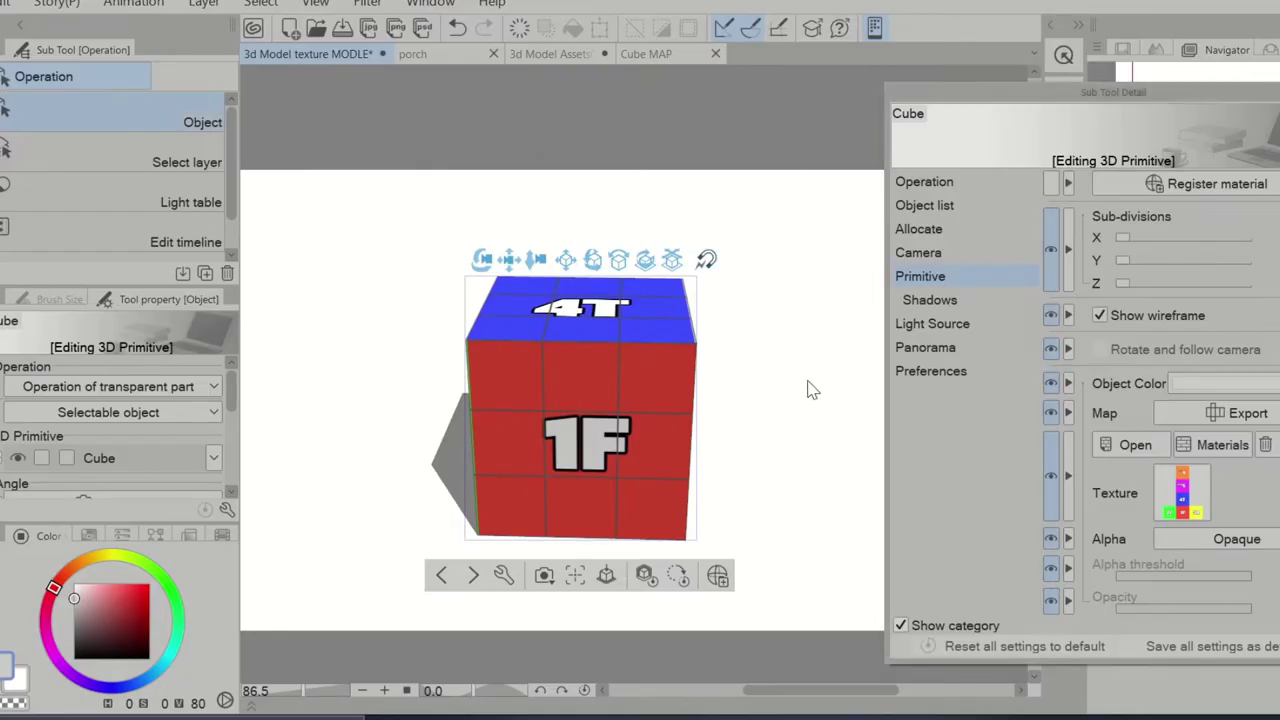
{"action": "left_click_drag", "start_coordinate": [741, 493], "coordinate": [743, 429]}
- Turn off Apply light source in the cube's shadow settings and orbit around its textured faces
{"action": "left_click", "coordinate": [930, 300]}
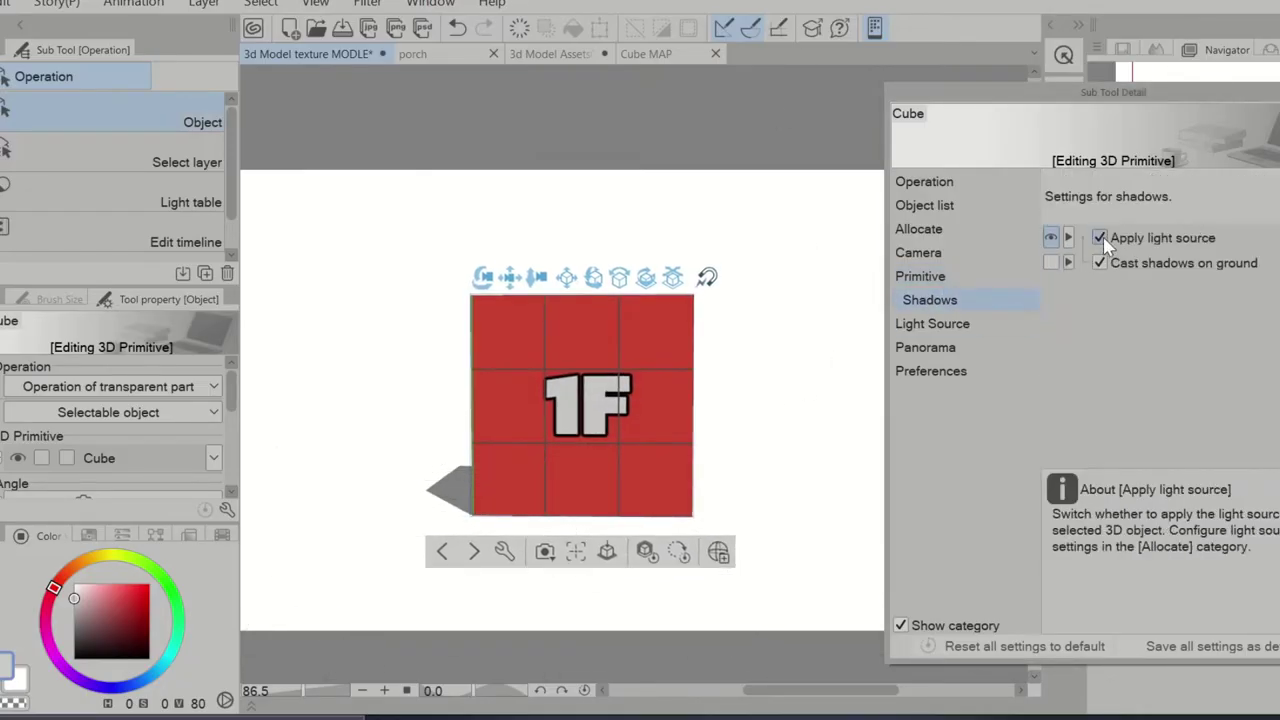
{"action": "left_click", "coordinate": [1100, 238]}
{"action": "left_click", "coordinate": [1278, 92]}
{"action": "left_click_drag", "start_coordinate": [813, 365], "coordinate": [403, 300]}
{"action": "left_click_drag", "start_coordinate": [766, 425], "coordinate": [797, 451]}
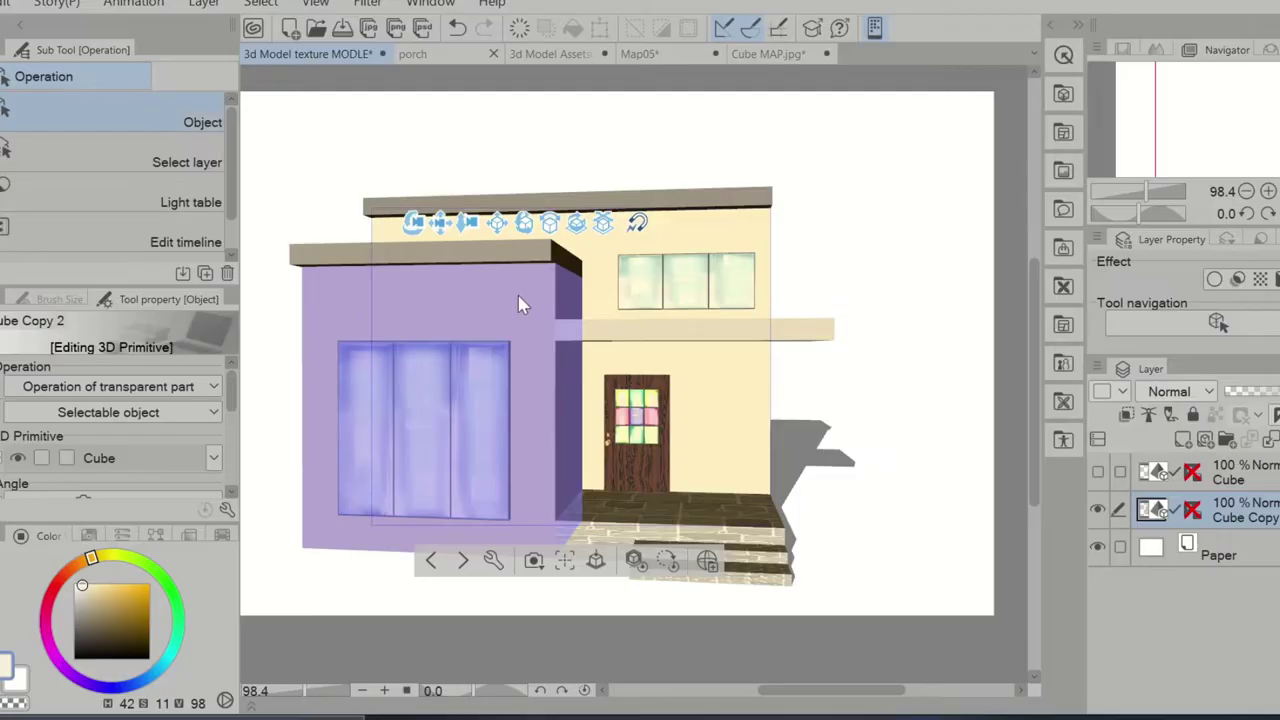
- Apply the Walling wooden wall_IS color pattern to the house's front block
{"action": "left_click", "coordinate": [1063, 52]}
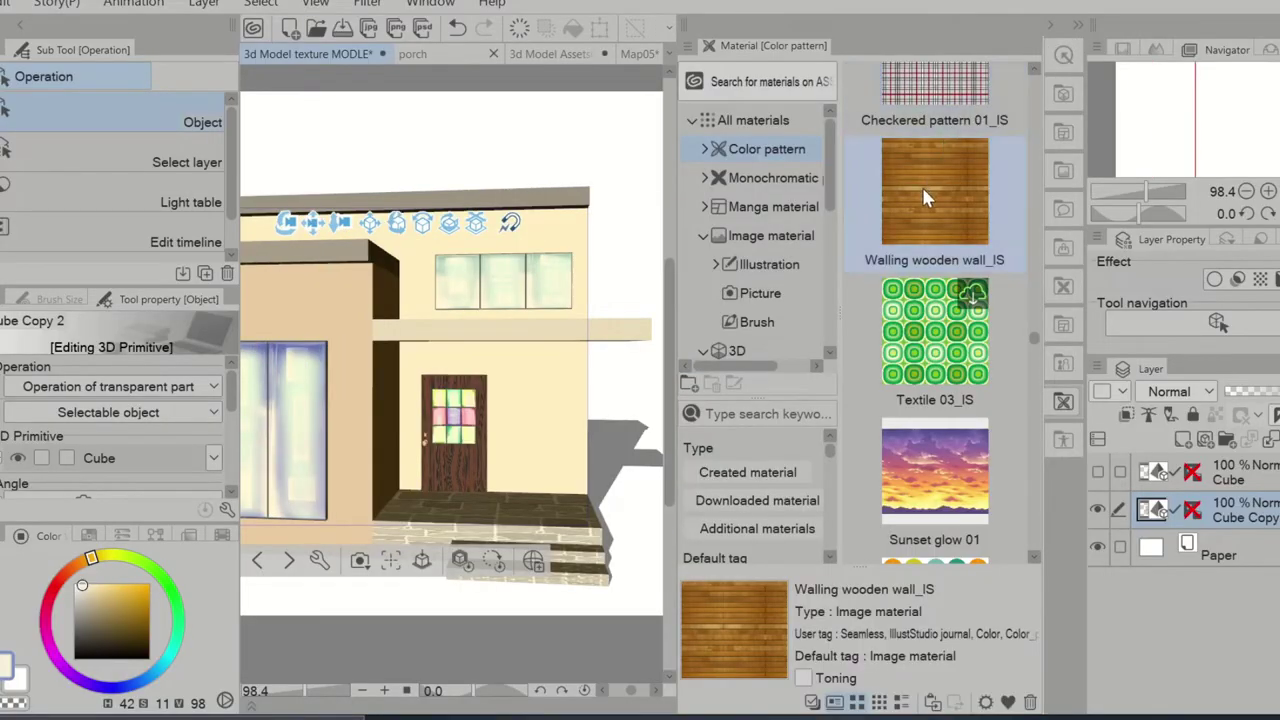
{"action": "left_click_drag", "start_coordinate": [895, 201], "coordinate": [314, 322]}
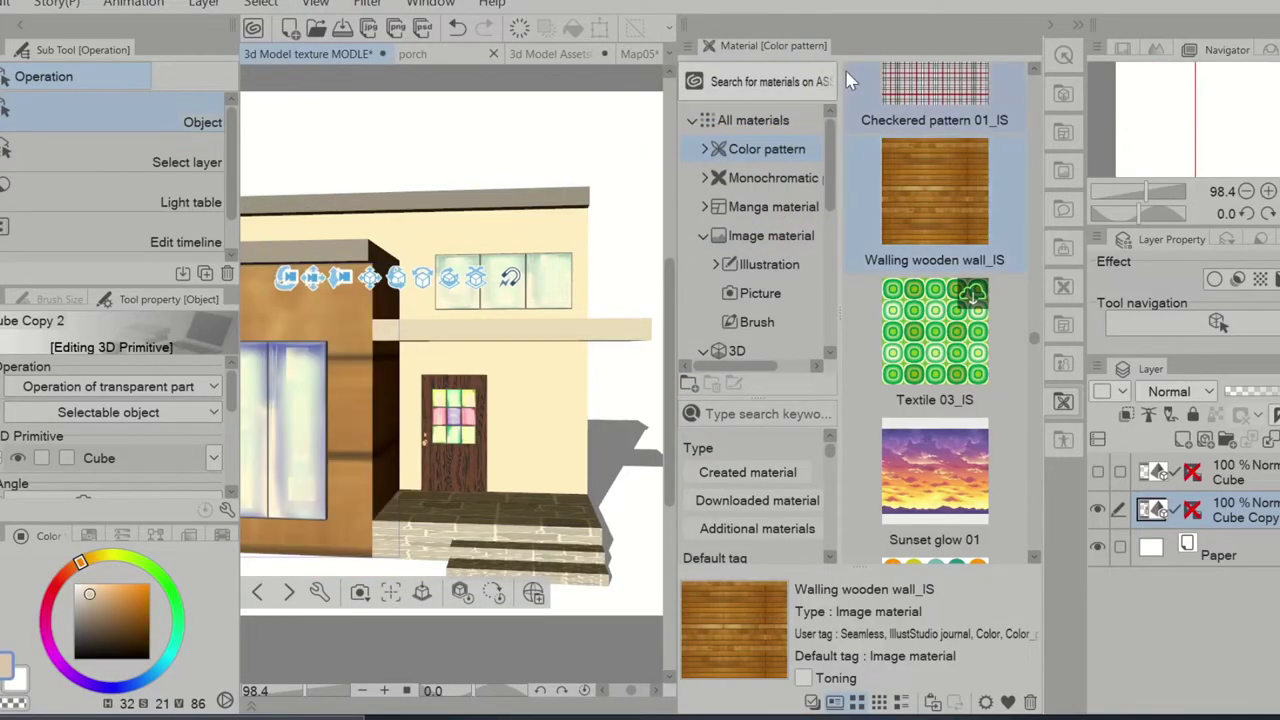
{"action": "left_click", "coordinate": [1049, 25]}
{"action": "left_click_drag", "start_coordinate": [826, 280], "coordinate": [903, 277]}
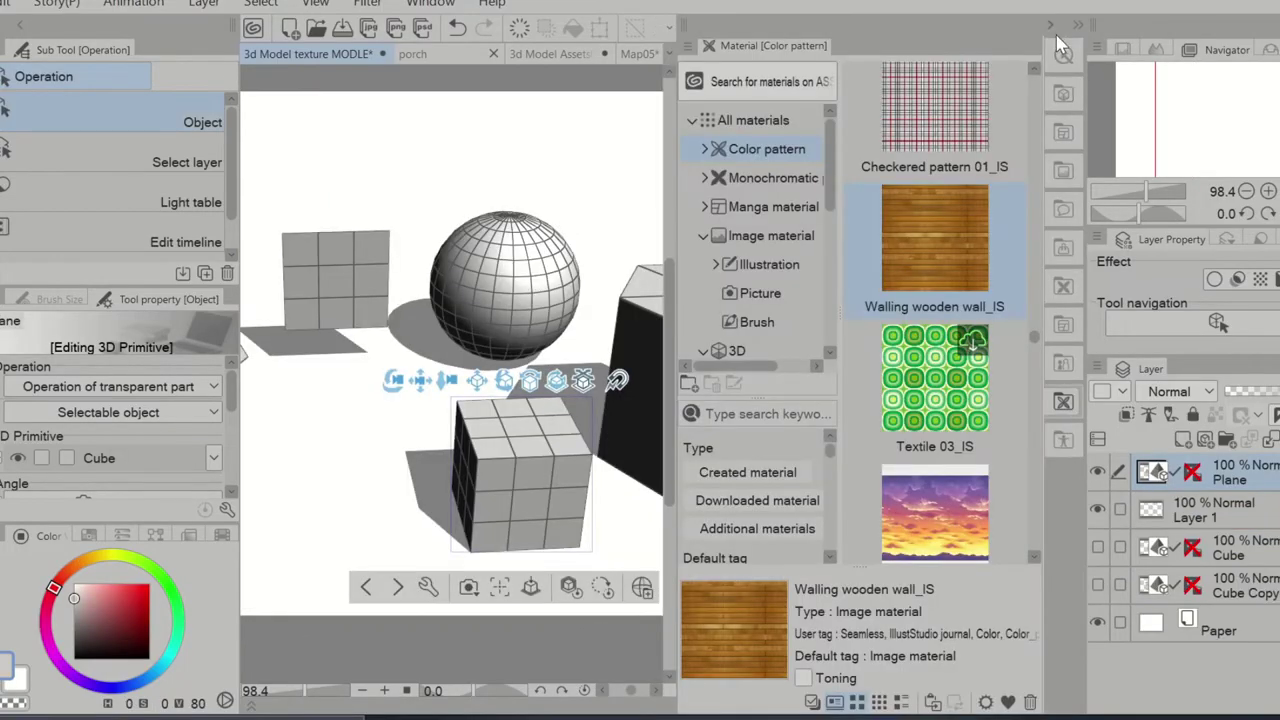
- Apply the Walling wooden wall_IS texture to the sphere, plane, cube, prism and pyramid primitives
{"action": "left_click_drag", "start_coordinate": [949, 239], "coordinate": [523, 288]}
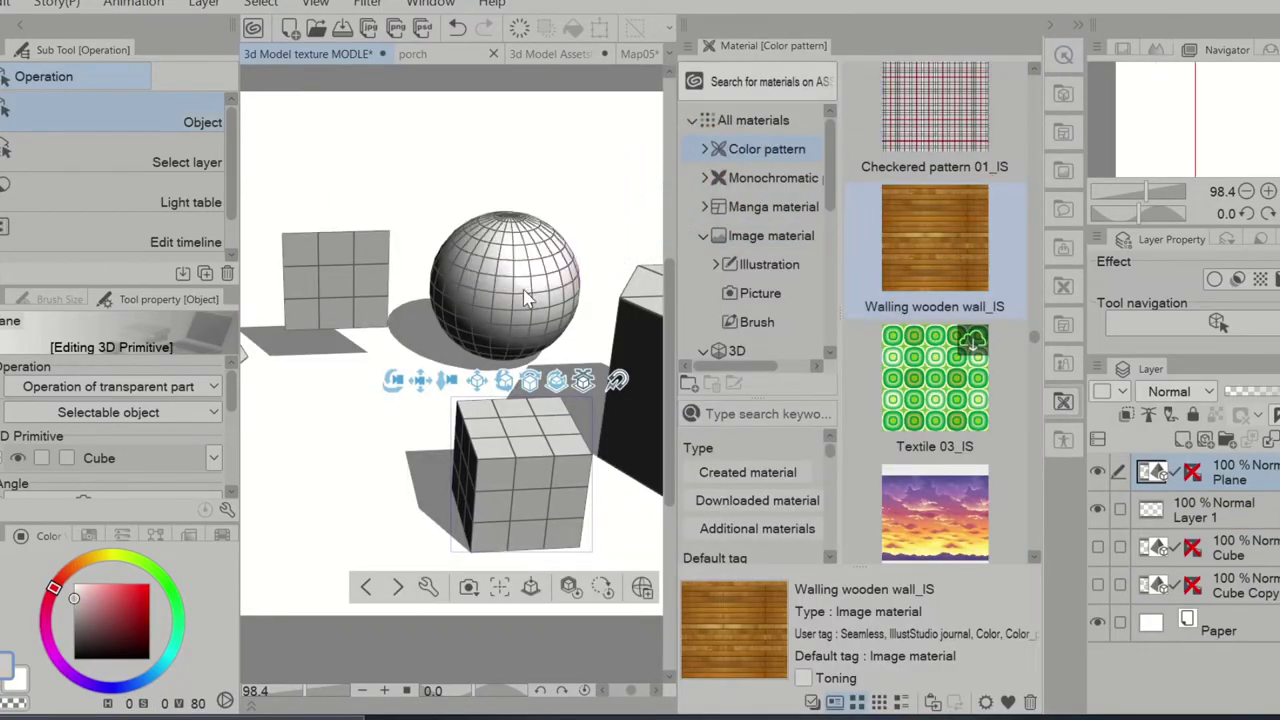
{"action": "left_click_drag", "start_coordinate": [898, 210], "coordinate": [349, 287]}
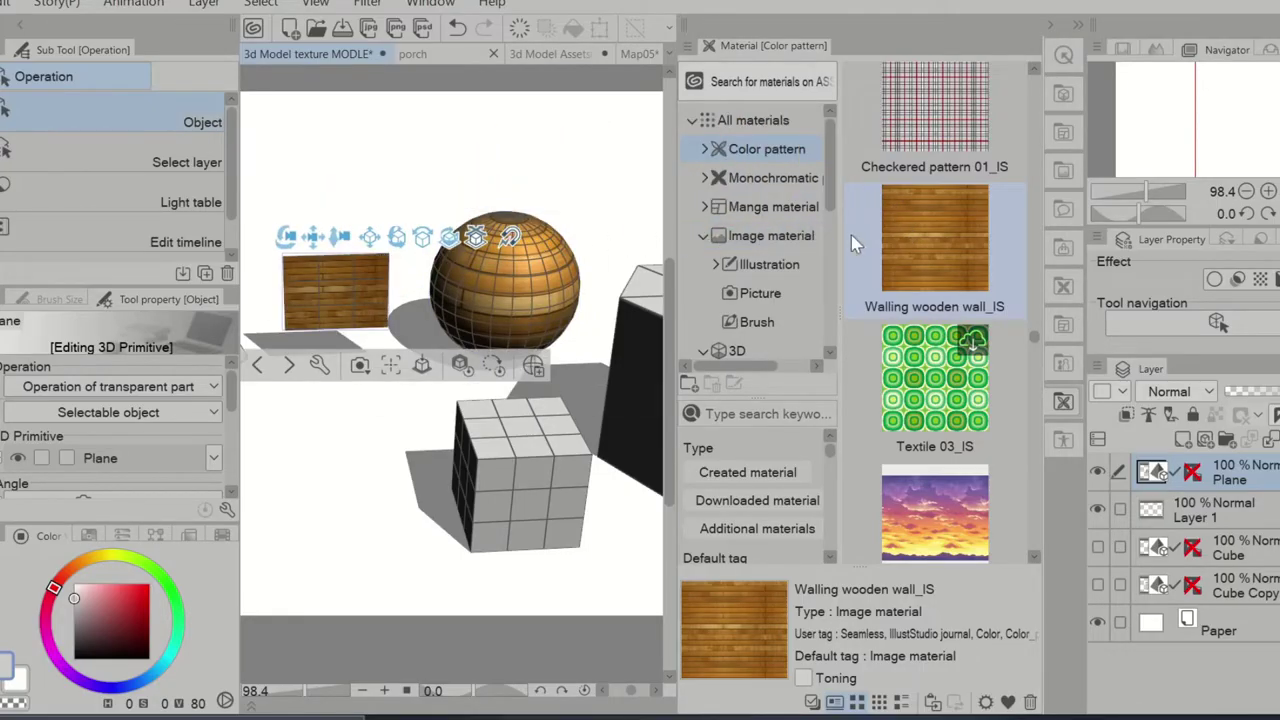
{"action": "left_click_drag", "start_coordinate": [927, 230], "coordinate": [532, 507]}
{"action": "left_click_drag", "start_coordinate": [958, 250], "coordinate": [632, 300]}
{"action": "left_click", "coordinate": [632, 318]}
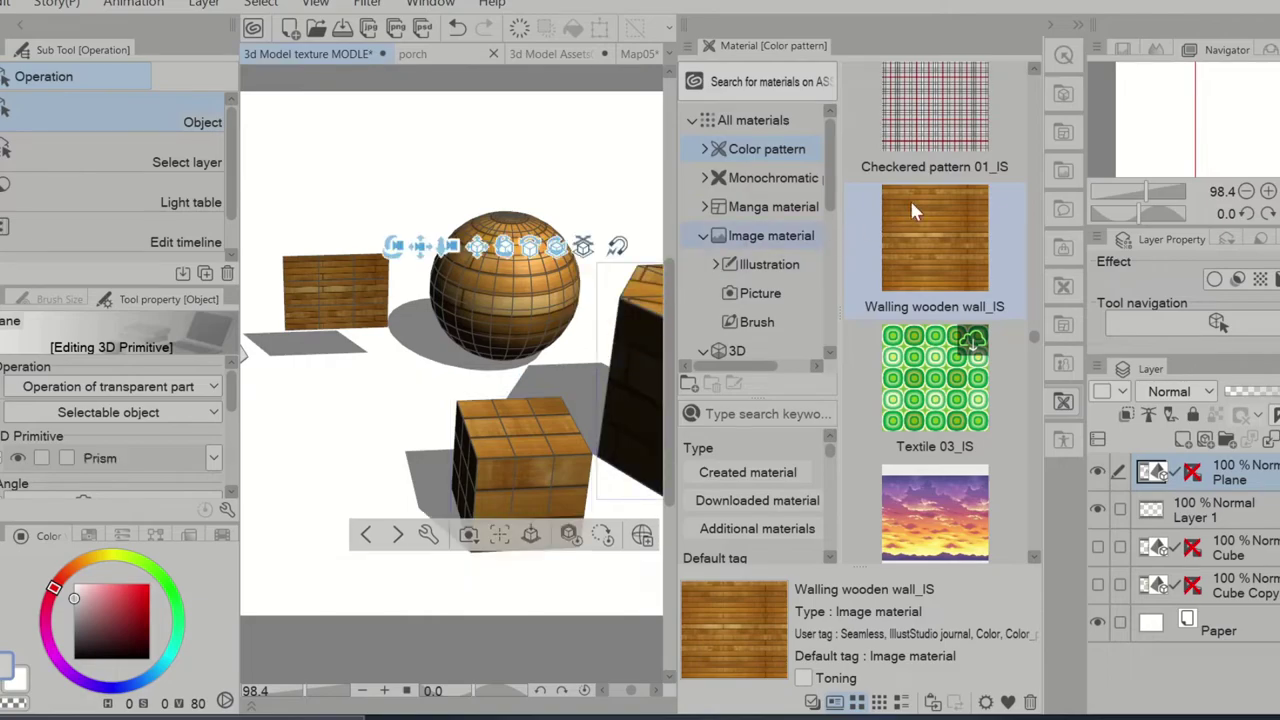
{"action": "left_click_drag", "start_coordinate": [1222, 125], "coordinate": [1177, 124]}
{"action": "left_click_drag", "start_coordinate": [986, 263], "coordinate": [390, 355]}
{"action": "left_click", "coordinate": [1049, 25]}
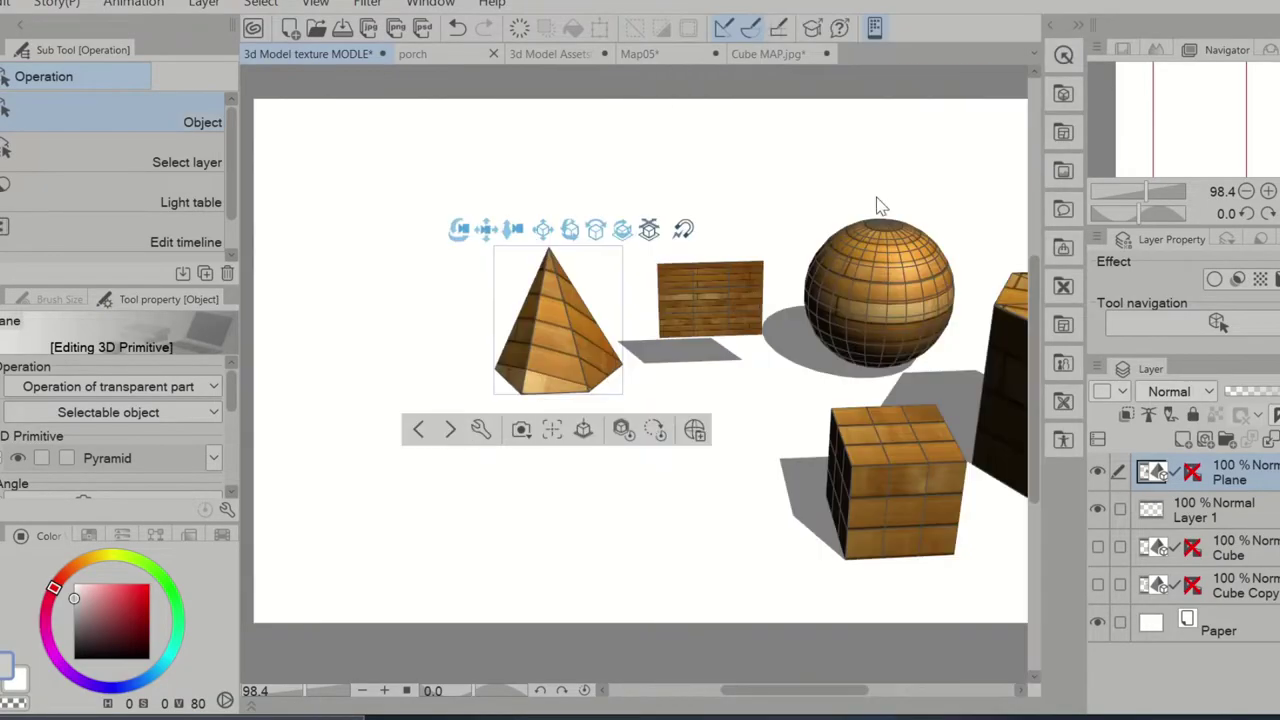
{"action": "left_click_drag", "start_coordinate": [572, 382], "coordinate": [549, 451]}
{"action": "left_click_drag", "start_coordinate": [635, 273], "coordinate": [567, 430]}
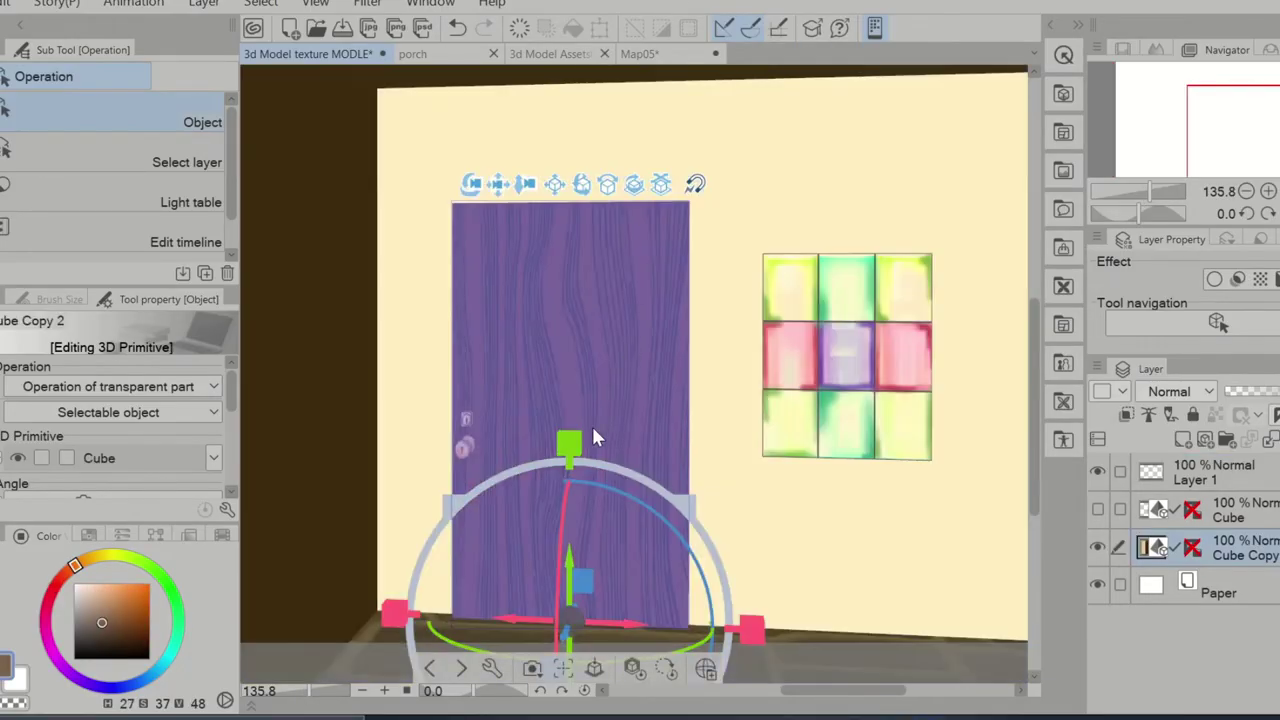
- Stretch the door's height and width and move it sideways behind the stained-glass window
{"action": "left_click_drag", "start_coordinate": [591, 423], "coordinate": [554, 157]}
{"action": "left_click_drag", "start_coordinate": [752, 628], "coordinate": [1000, 636]}
{"action": "left_click_drag", "start_coordinate": [530, 616], "coordinate": [660, 573]}
{"action": "scroll", "coordinate": [625, 384], "scroll_direction": "down", "scroll_amount": 3}
{"action": "scroll", "coordinate": [625, 384], "scroll_direction": "up", "scroll_amount": 1}
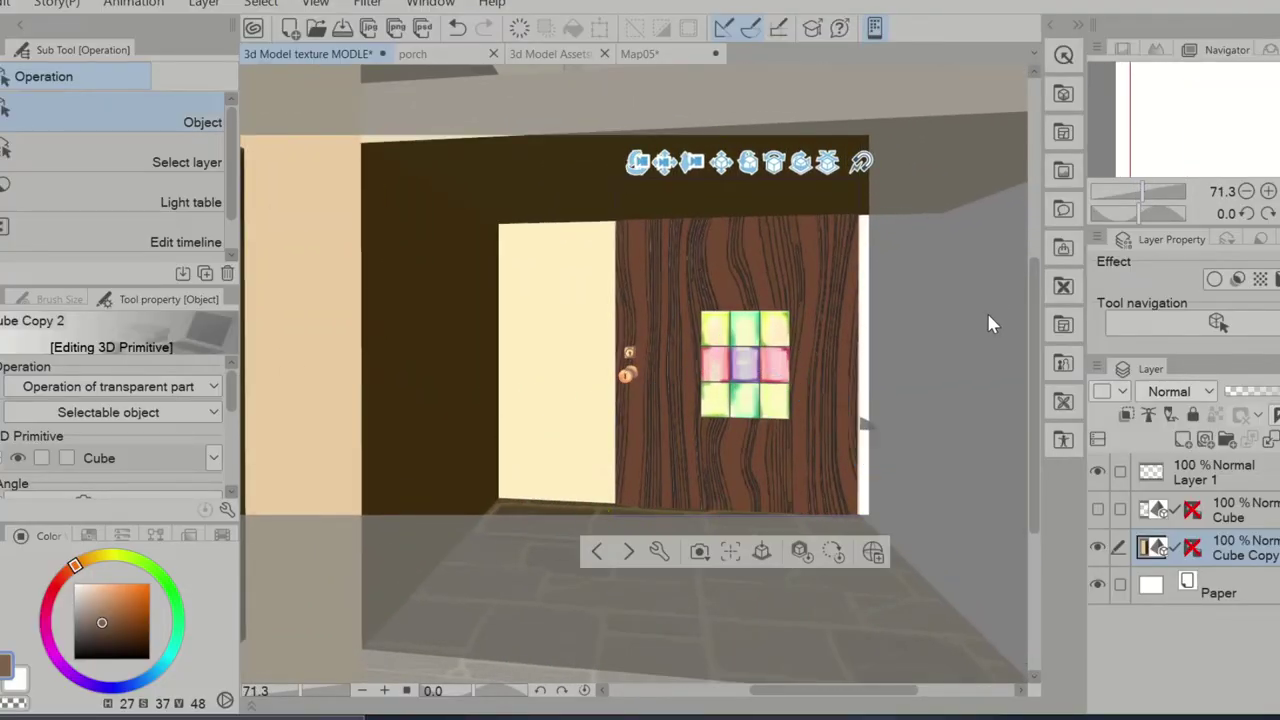
- Undo the last four changes to the door
{"action": "key", "text": "ctrl+z"}
{"action": "key", "text": "ctrl+z"}
{"action": "key", "text": "ctrl+z"}
{"action": "key", "text": "ctrl+z"}
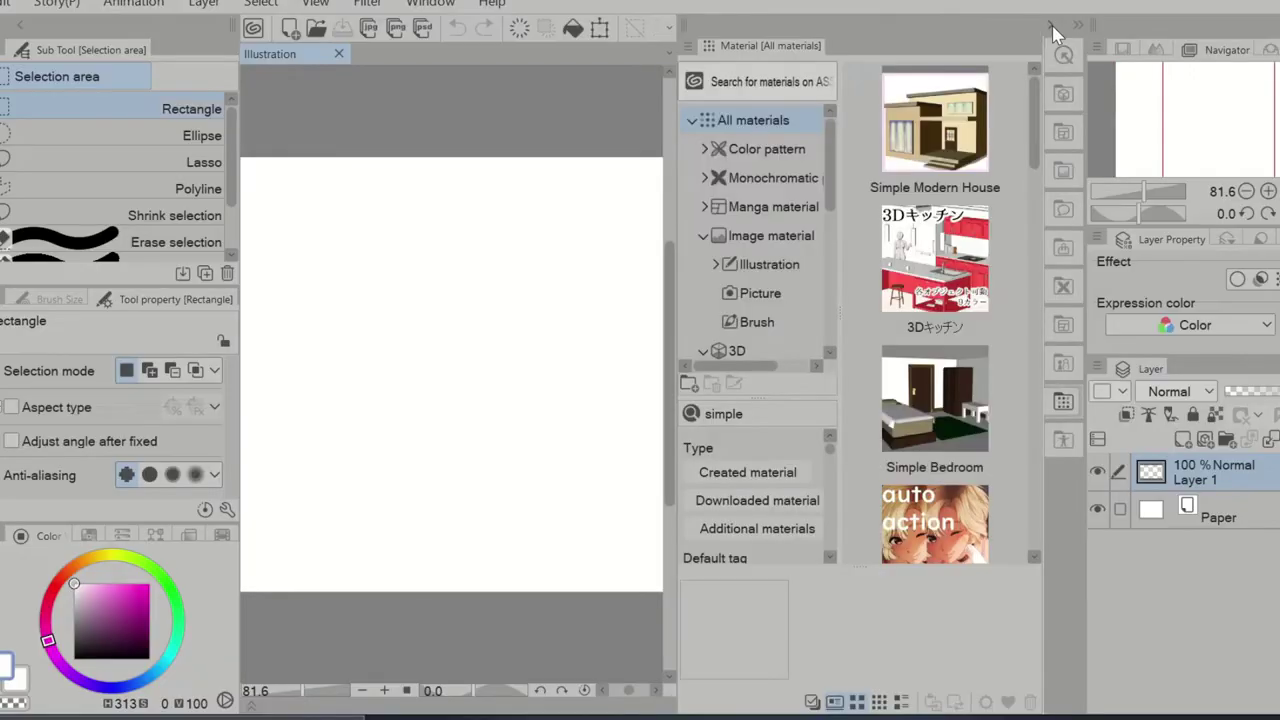
- Place the Simple Modern House material on the canvas, select its large front window and orbit the house
{"action": "left_click_drag", "start_coordinate": [935, 120], "coordinate": [522, 412]}
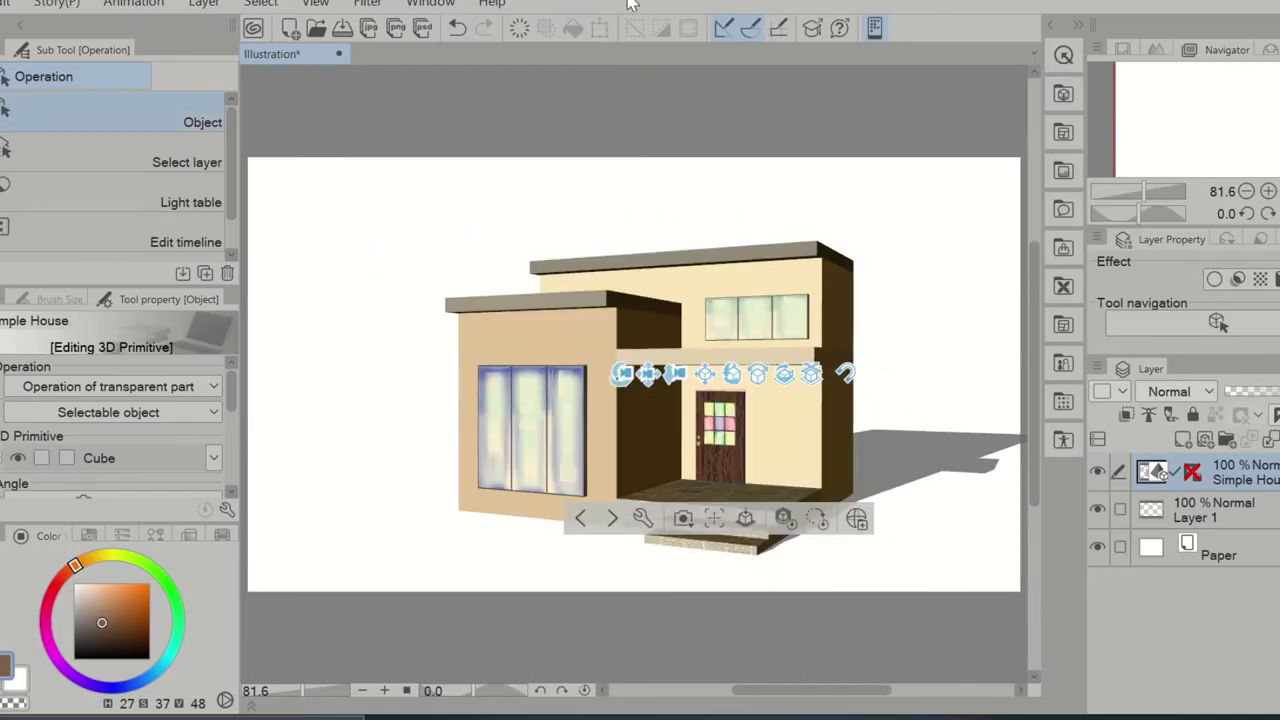
{"action": "left_click", "coordinate": [567, 446]}
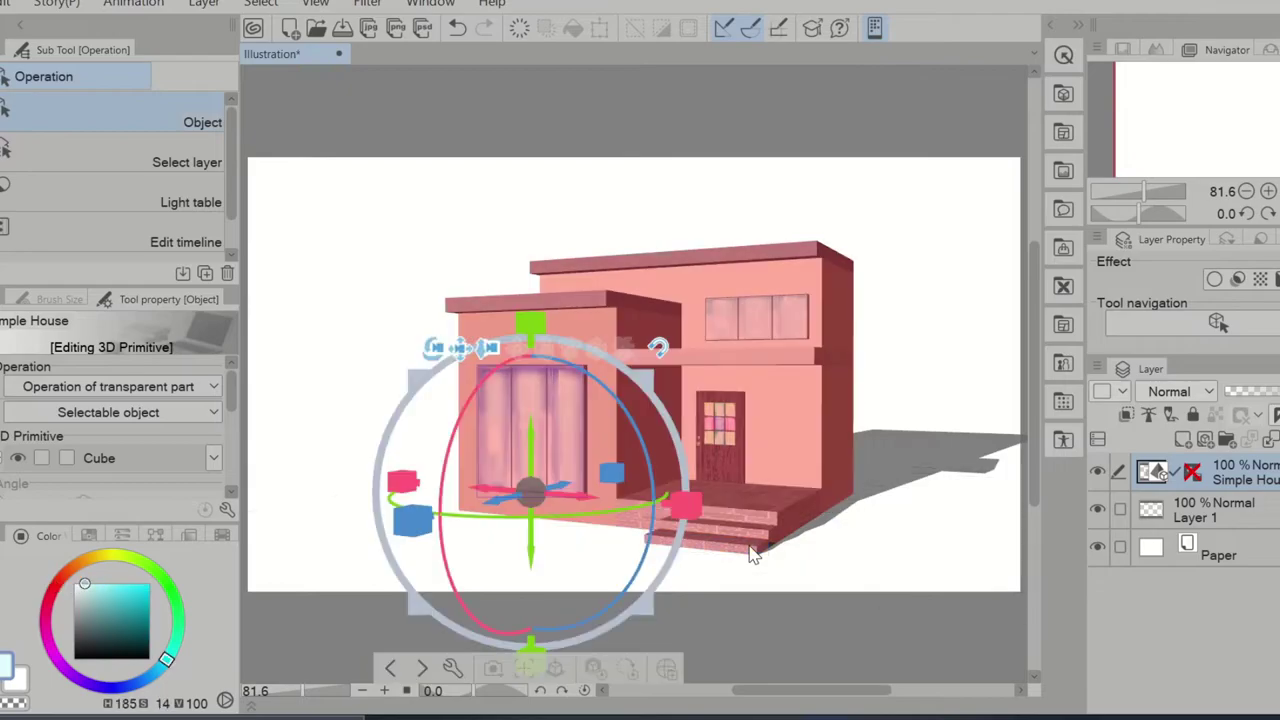
{"action": "left_click_drag", "start_coordinate": [982, 446], "coordinate": [770, 468]}
{"action": "mouse_move", "coordinate": [555, 575]}
{"action": "left_mouse_down"}
{"action": "mouse_move", "coordinate": [677, 534]}
{"action": "mouse_move", "coordinate": [740, 545]}
{"action": "mouse_move", "coordinate": [790, 535]}
{"action": "mouse_move", "coordinate": [706, 530]}
{"action": "mouse_move", "coordinate": [897, 469]}
{"action": "mouse_move", "coordinate": [754, 503]}
{"action": "mouse_move", "coordinate": [503, 491]}
{"action": "left_mouse_up"}
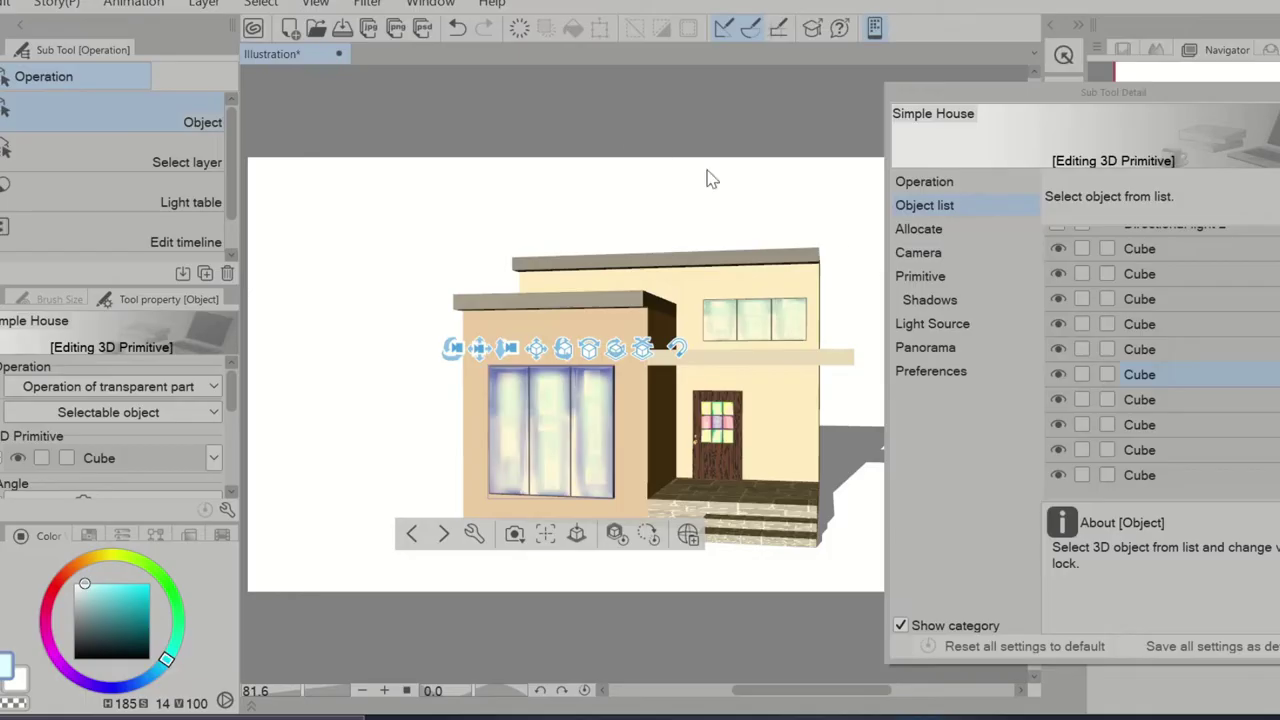
- Lock nine consecutive Cube parts of the house in the object list
{"action": "left_click", "coordinate": [1082, 249]}
{"action": "left_click", "coordinate": [1082, 276]}
{"action": "left_click", "coordinate": [1082, 299]}
{"action": "left_click", "coordinate": [1082, 324]}
{"action": "left_click", "coordinate": [1082, 349]}
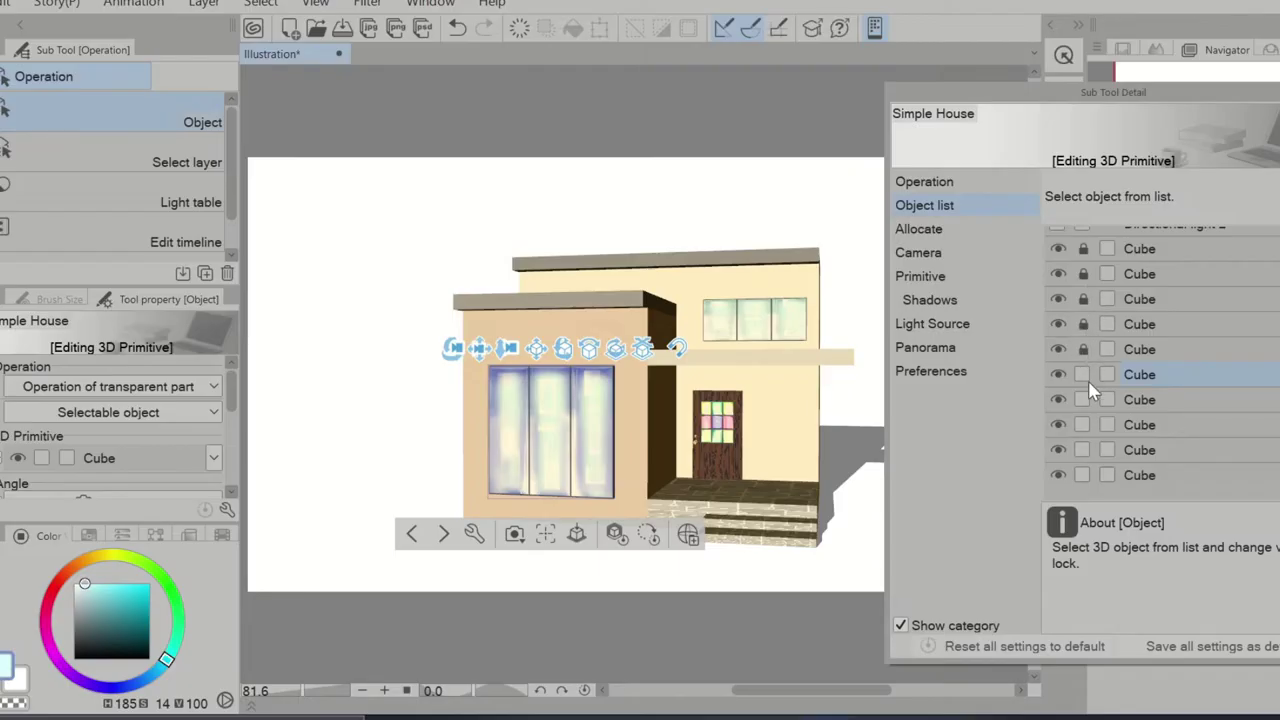
{"action": "left_click", "coordinate": [1082, 374]}
{"action": "left_click", "coordinate": [1082, 399]}
{"action": "left_click", "coordinate": [1082, 424]}
{"action": "left_click", "coordinate": [1082, 449]}
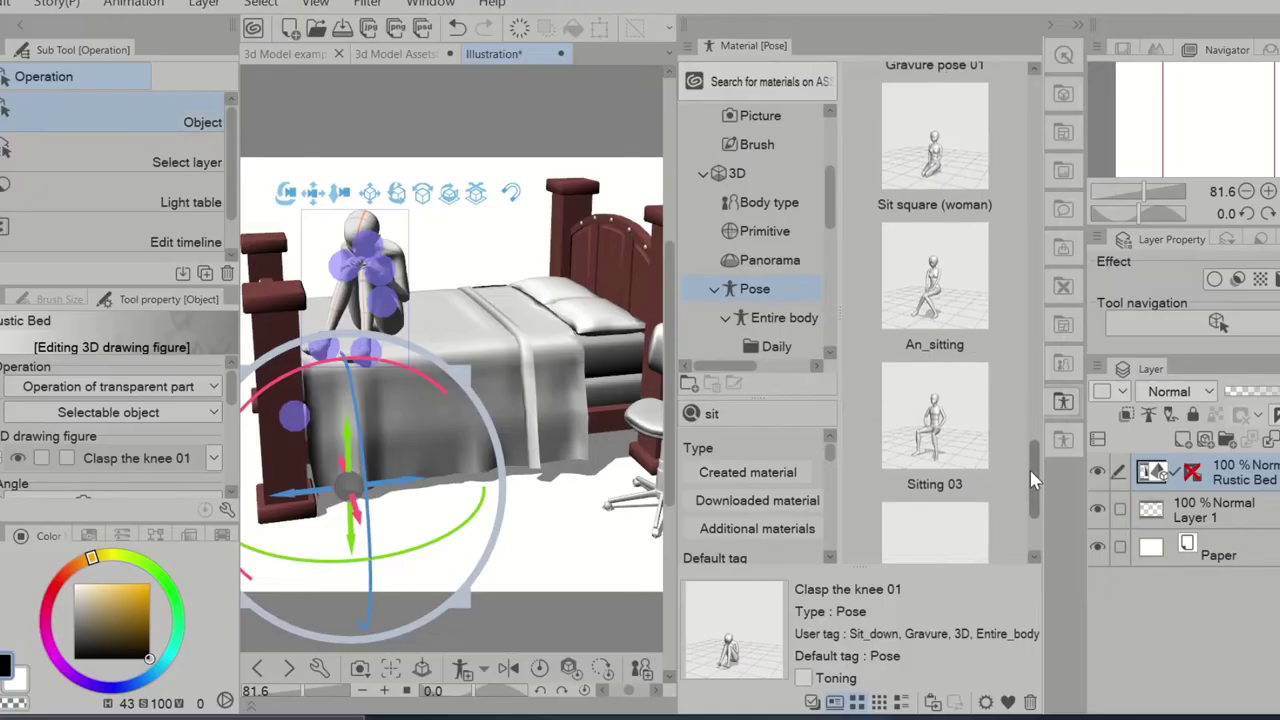
- Add a figure in the Sitting 03 pose and position it on the desk chair beside the bed
{"action": "left_click_drag", "start_coordinate": [1034, 475], "coordinate": [1034, 478]}
{"action": "left_click_drag", "start_coordinate": [934, 410], "coordinate": [650, 377]}
{"action": "left_click", "coordinate": [1051, 25]}
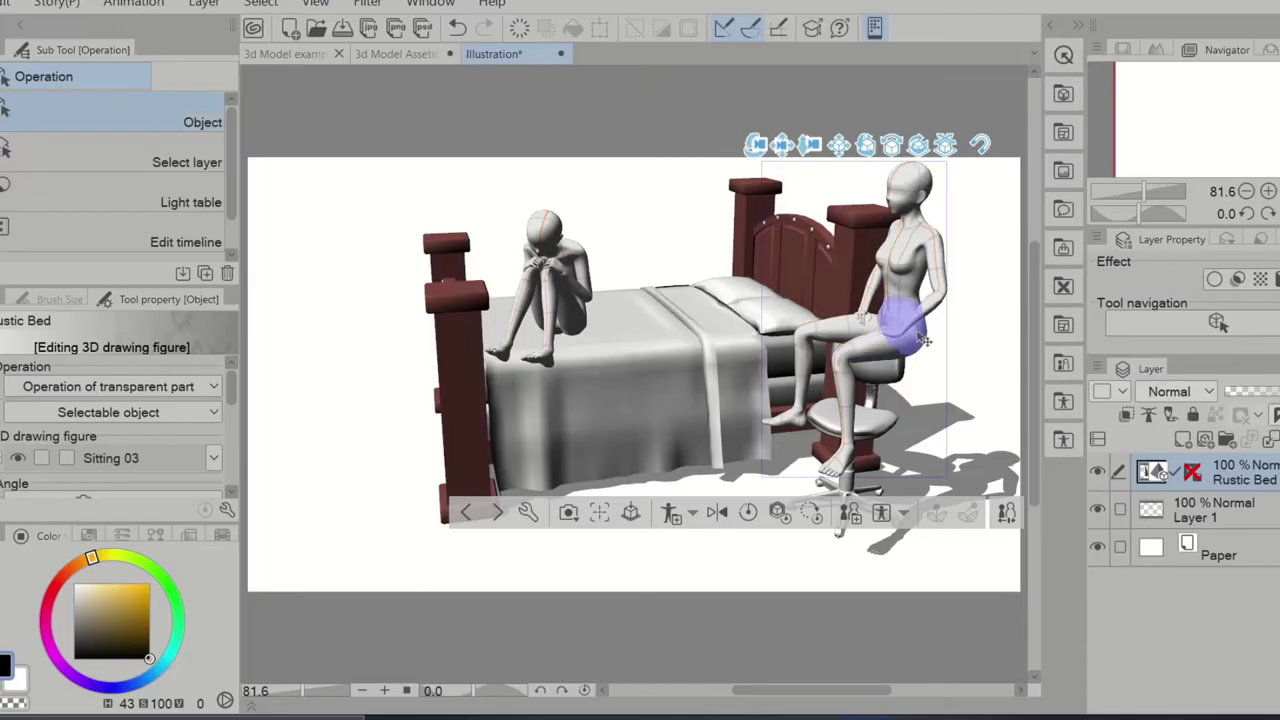
{"action": "left_click", "coordinate": [848, 422]}
{"action": "left_click", "coordinate": [630, 672]}
{"action": "left_click_drag", "start_coordinate": [869, 637], "coordinate": [840, 609]}
{"action": "left_click_drag", "start_coordinate": [822, 544], "coordinate": [818, 522]}
- Add a figure in the Lay Down_01 pose and position it on the bed
{"action": "left_click", "coordinate": [1078, 25]}
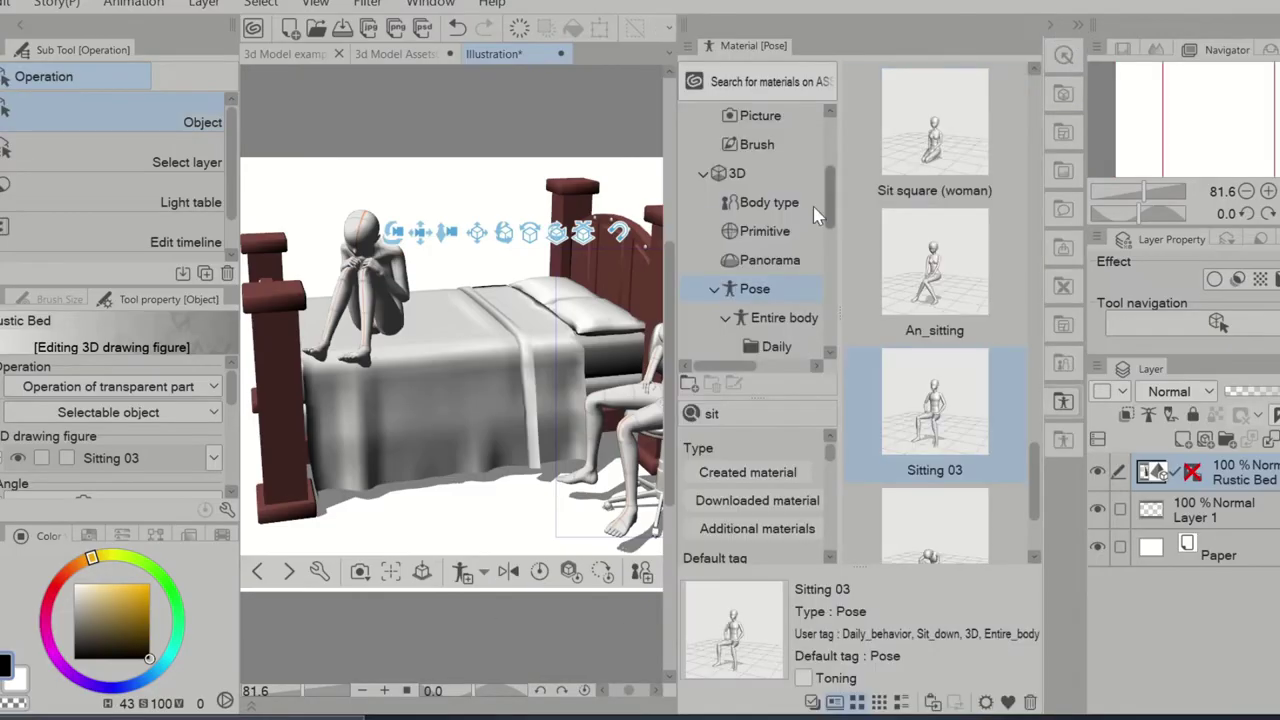
{"action": "left_click", "coordinate": [737, 411]}
{"action": "left_click_drag", "start_coordinate": [945, 305], "coordinate": [549, 325]}
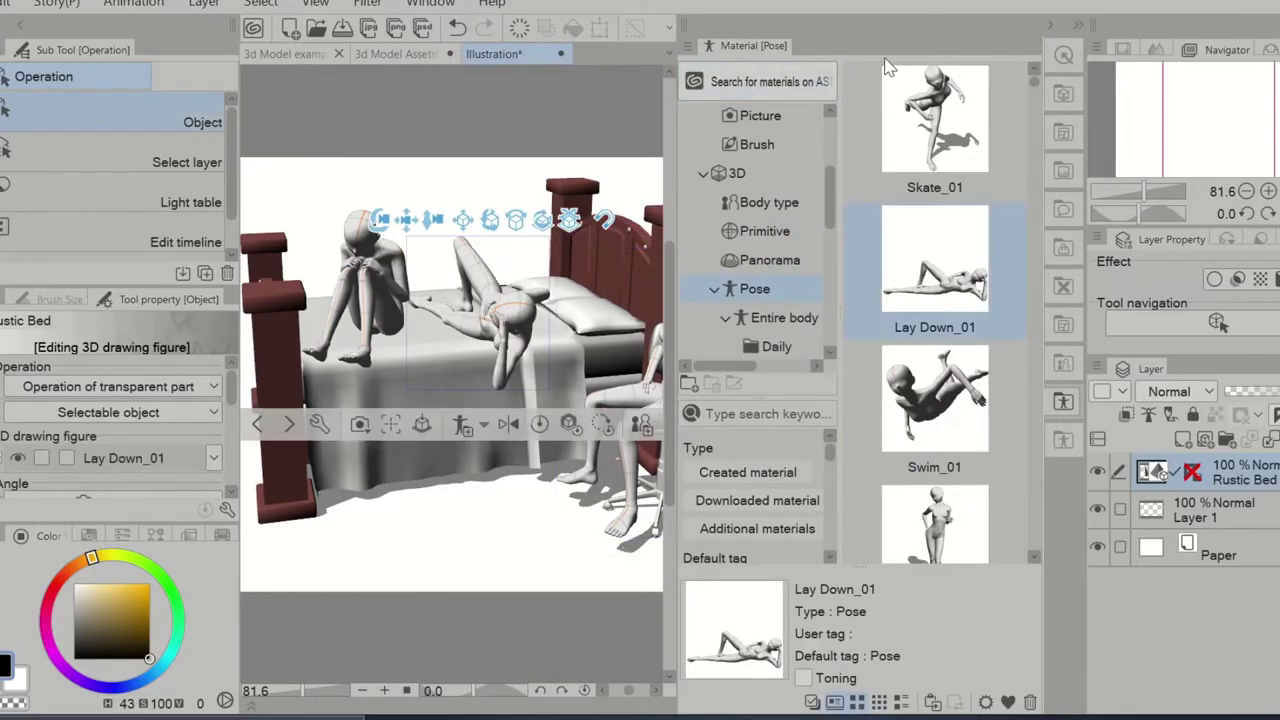
{"action": "left_click", "coordinate": [1050, 26]}
{"action": "left_click", "coordinate": [678, 338]}
{"action": "left_click_drag", "start_coordinate": [634, 314], "coordinate": [760, 300]}
{"action": "left_click_drag", "start_coordinate": [648, 293], "coordinate": [621, 273]}
{"action": "left_click_drag", "start_coordinate": [997, 289], "coordinate": [1014, 311]}
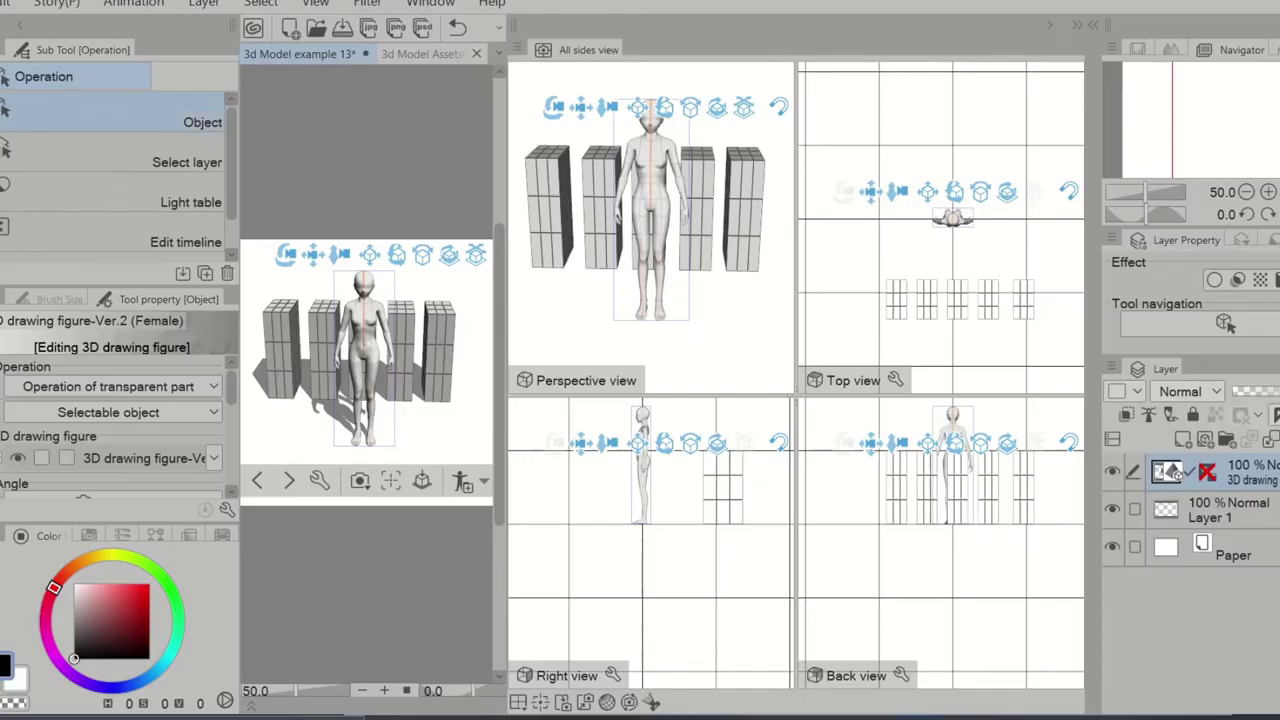
- Switch the All sides view to the four-view layout with the top and perspective views in the upper row
{"action": "left_click", "coordinate": [517, 706]}
{"action": "left_click", "coordinate": [569, 572]}
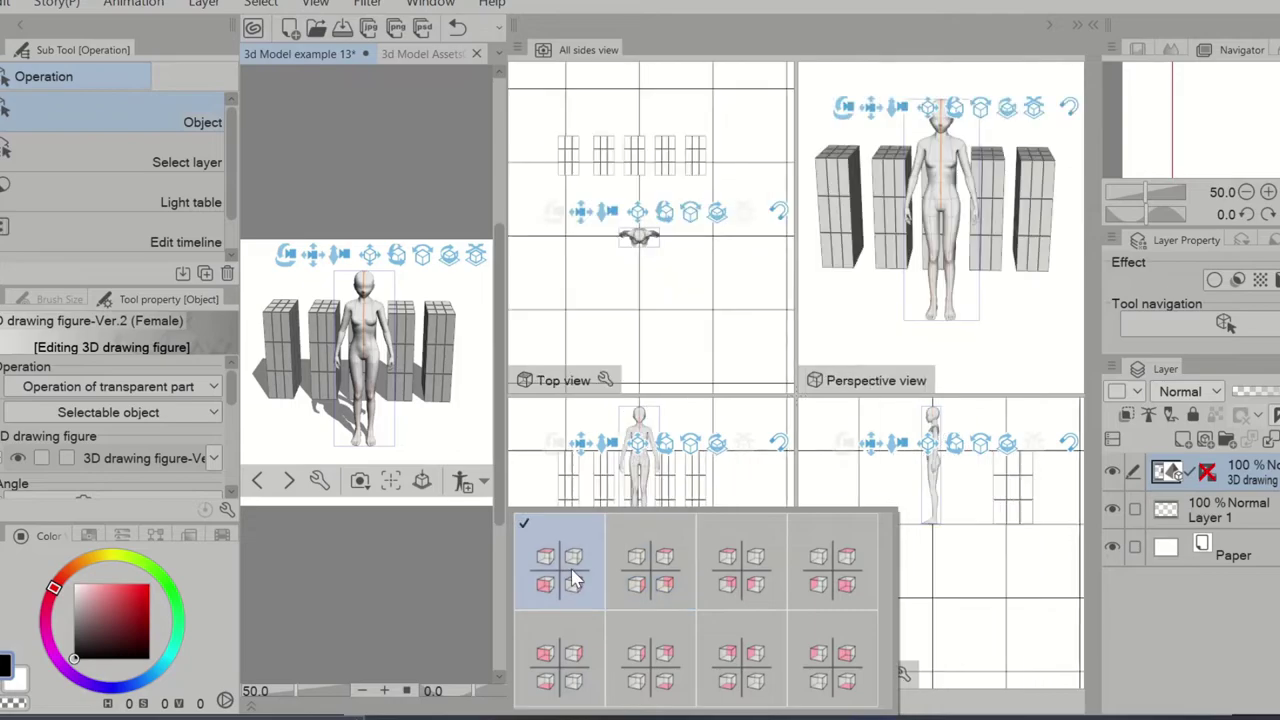
- Try three other four-view layouts for the All sides view
{"action": "left_click", "coordinate": [680, 563]}
{"action": "left_click", "coordinate": [743, 561]}
{"action": "left_click", "coordinate": [812, 560]}
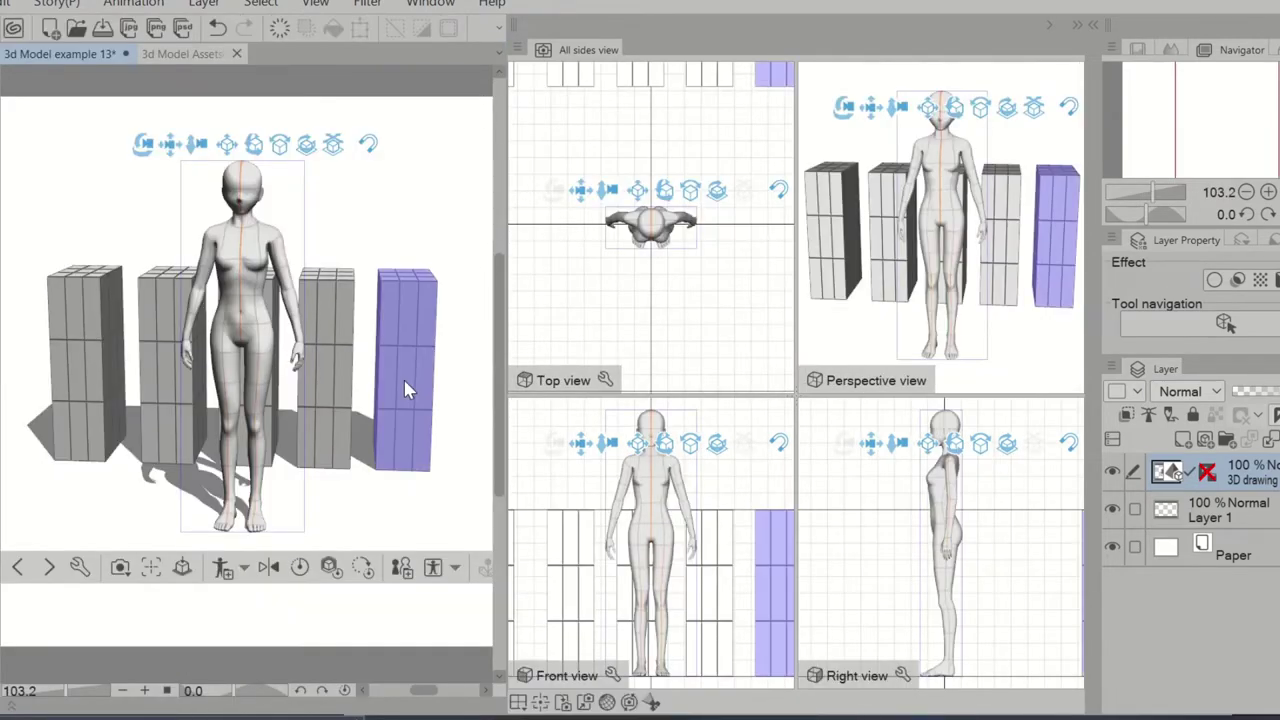
- Focus the All sides view on the rightmost block, and on the standing figure after that
{"action": "left_click", "coordinate": [410, 382]}
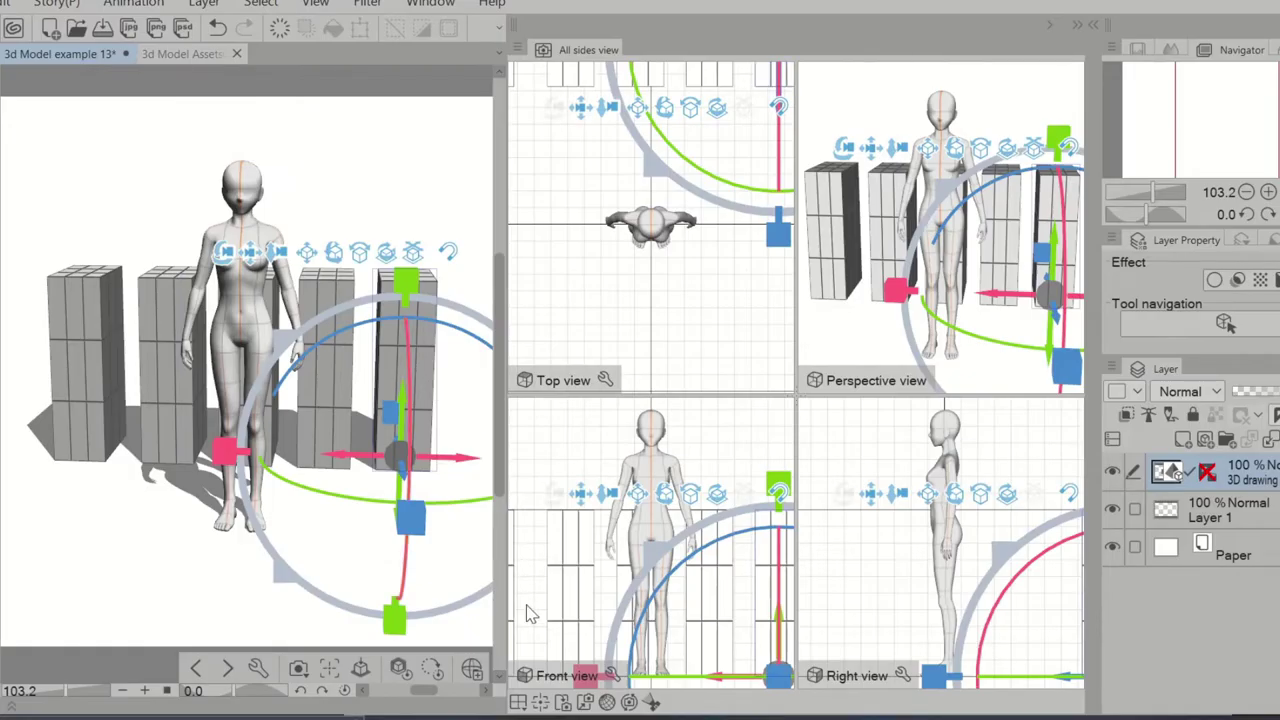
{"action": "left_click", "coordinate": [540, 702]}
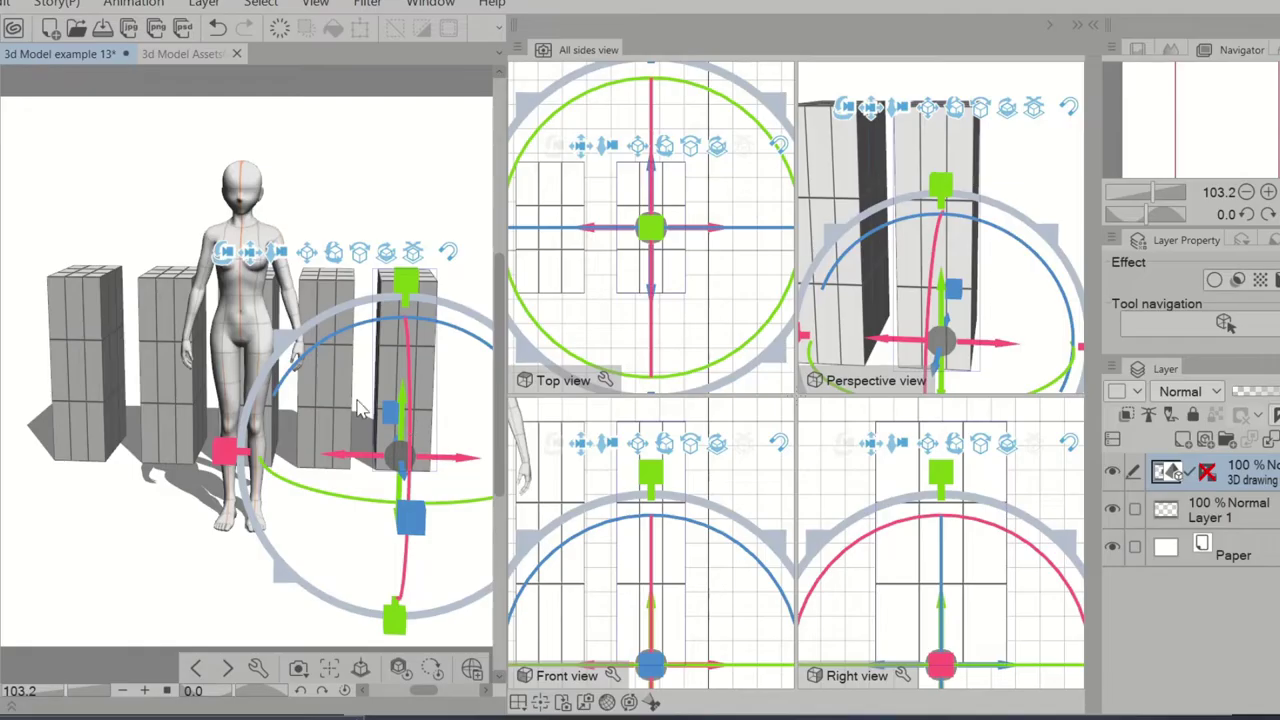
{"action": "left_click", "coordinate": [250, 330]}
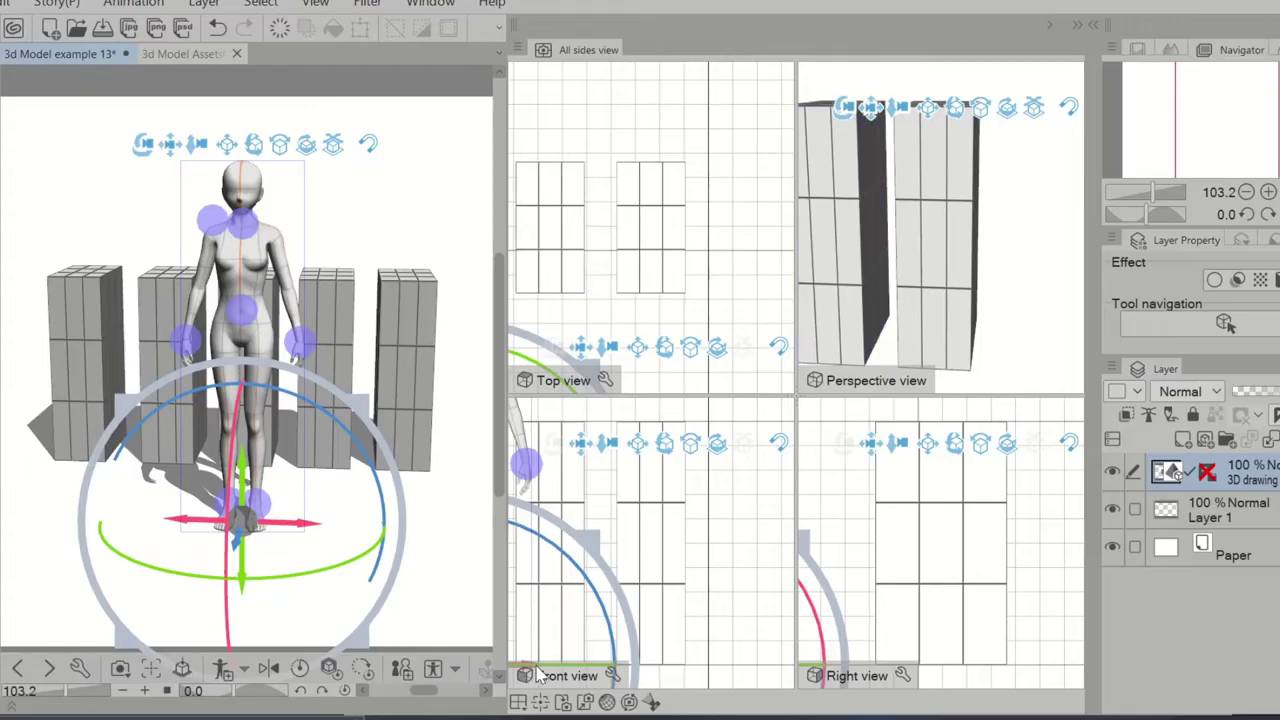
{"action": "left_click", "coordinate": [540, 702]}
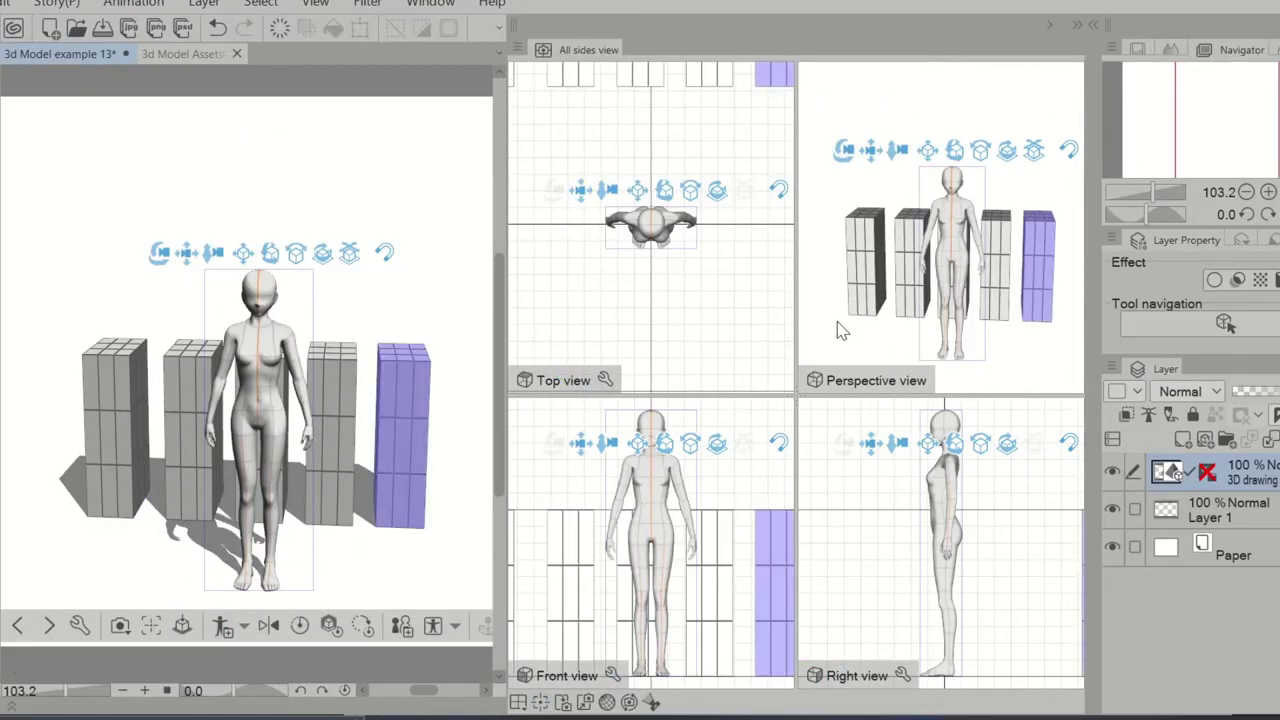
- Reframe the canvas camera closer to the figure and apply that camera angle to the perspective view
{"action": "mouse_move", "coordinate": [213, 257]}
{"action": "left_mouse_down"}
{"action": "mouse_move", "coordinate": [228, 285]}
{"action": "mouse_move", "coordinate": [225, 260]}
{"action": "left_mouse_up"}
{"action": "left_click_drag", "start_coordinate": [171, 194], "coordinate": [216, 169]}
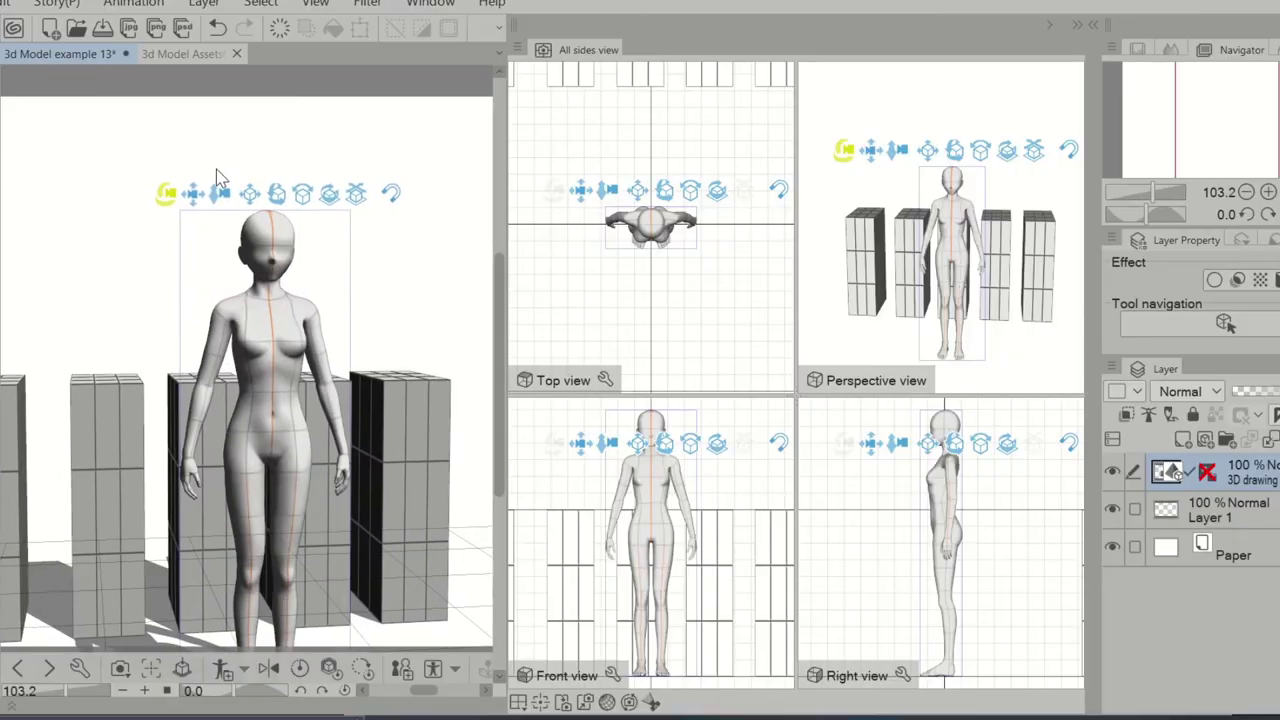
{"action": "left_click", "coordinate": [565, 703]}
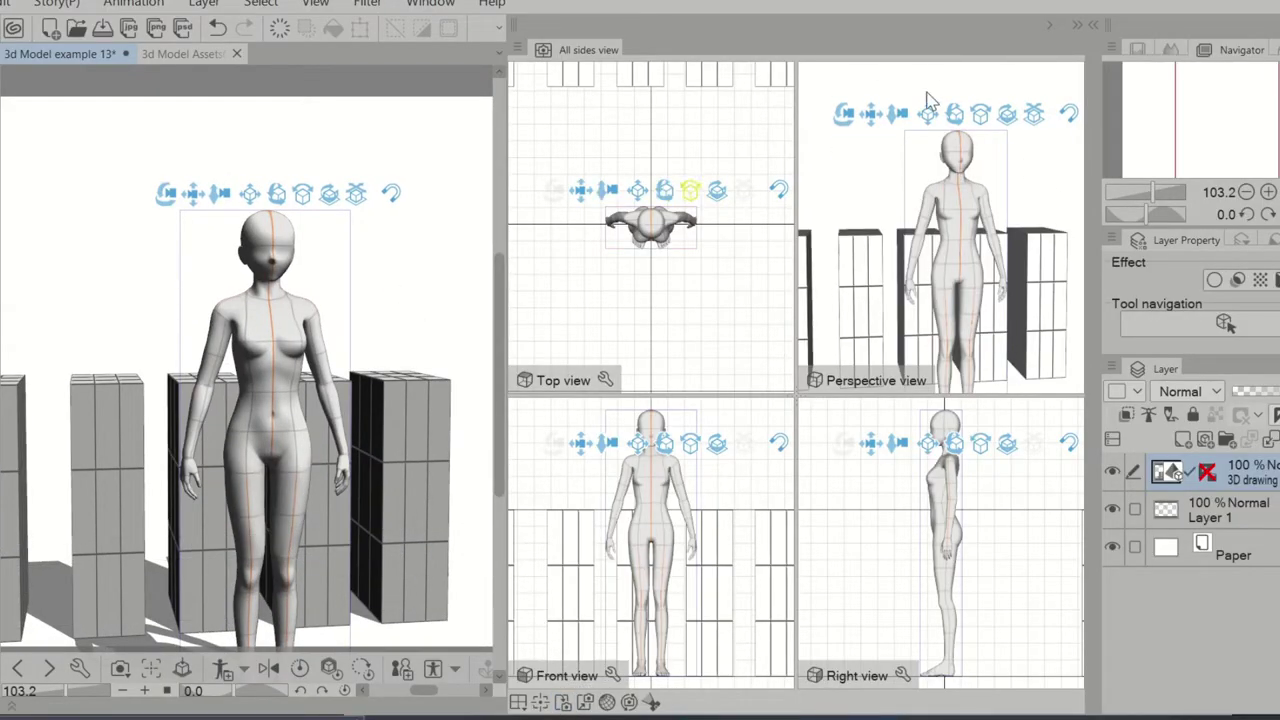
- Zoom and orbit the perspective view around the figure and apply its camera angle to the canvas
{"action": "left_click_drag", "start_coordinate": [896, 117], "coordinate": [917, 180]}
{"action": "left_click_drag", "start_coordinate": [843, 110], "coordinate": [890, 112]}
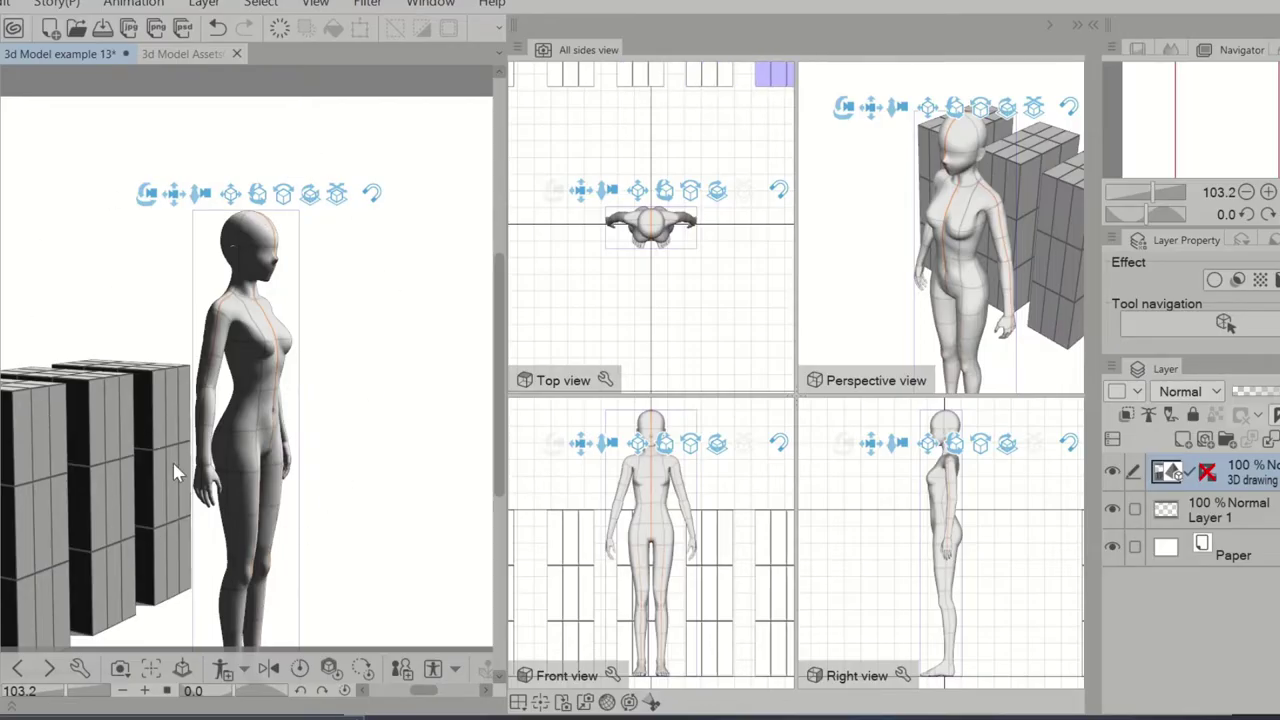
{"action": "left_click", "coordinate": [587, 704]}
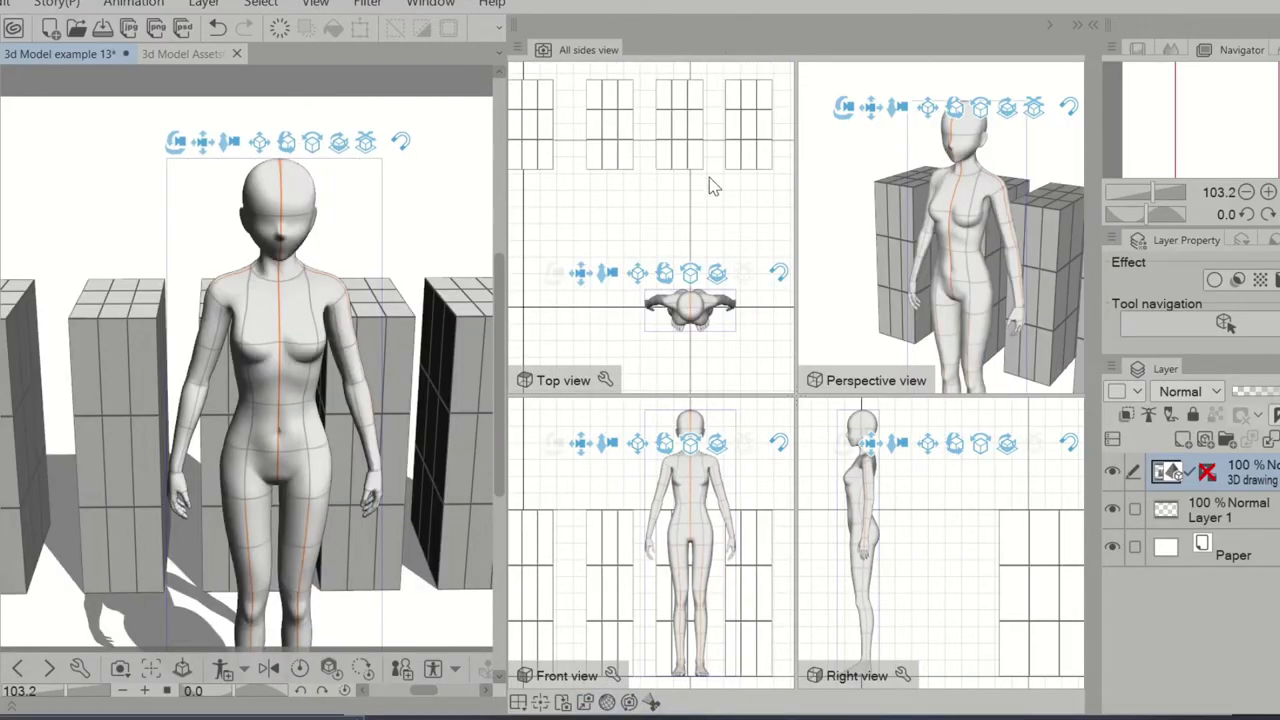
- Turn on syncing between the perspective view and the canvas, and orbit the canvas camera around the figure
{"action": "left_click", "coordinate": [609, 703]}
{"action": "left_click", "coordinate": [609, 703]}
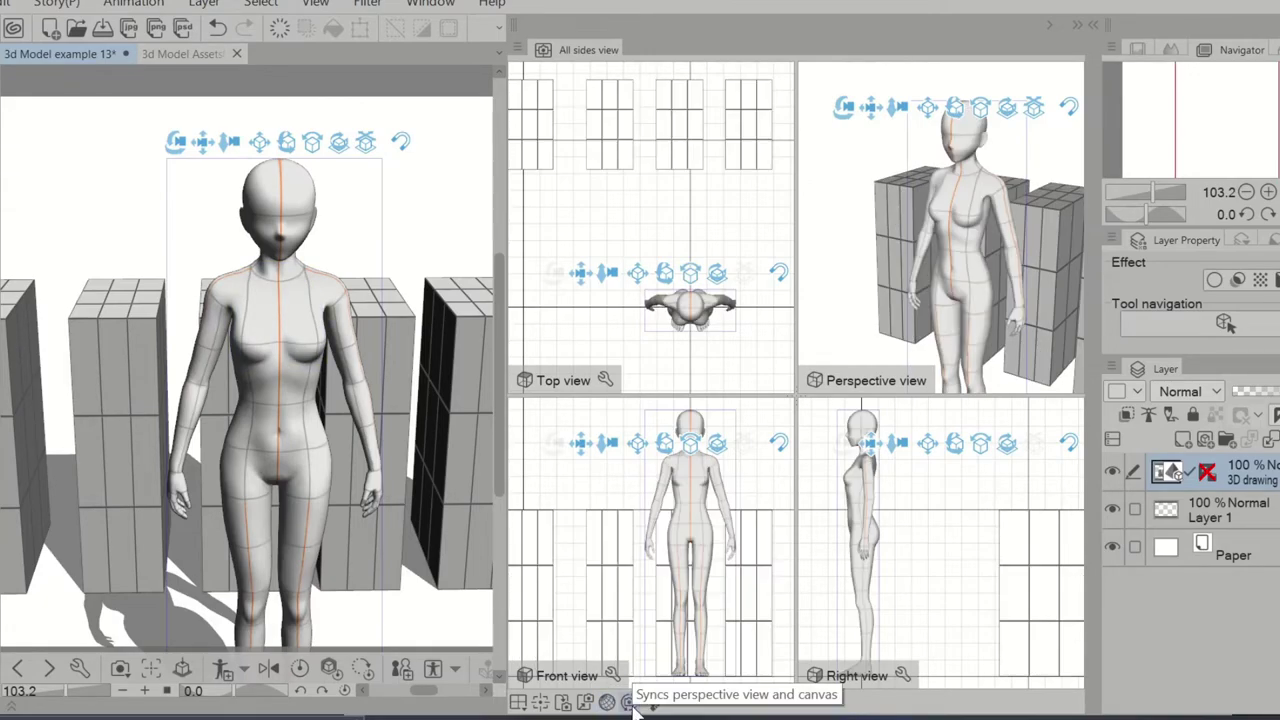
{"action": "left_click", "coordinate": [629, 703]}
{"action": "left_click_drag", "start_coordinate": [176, 141], "coordinate": [343, 129]}
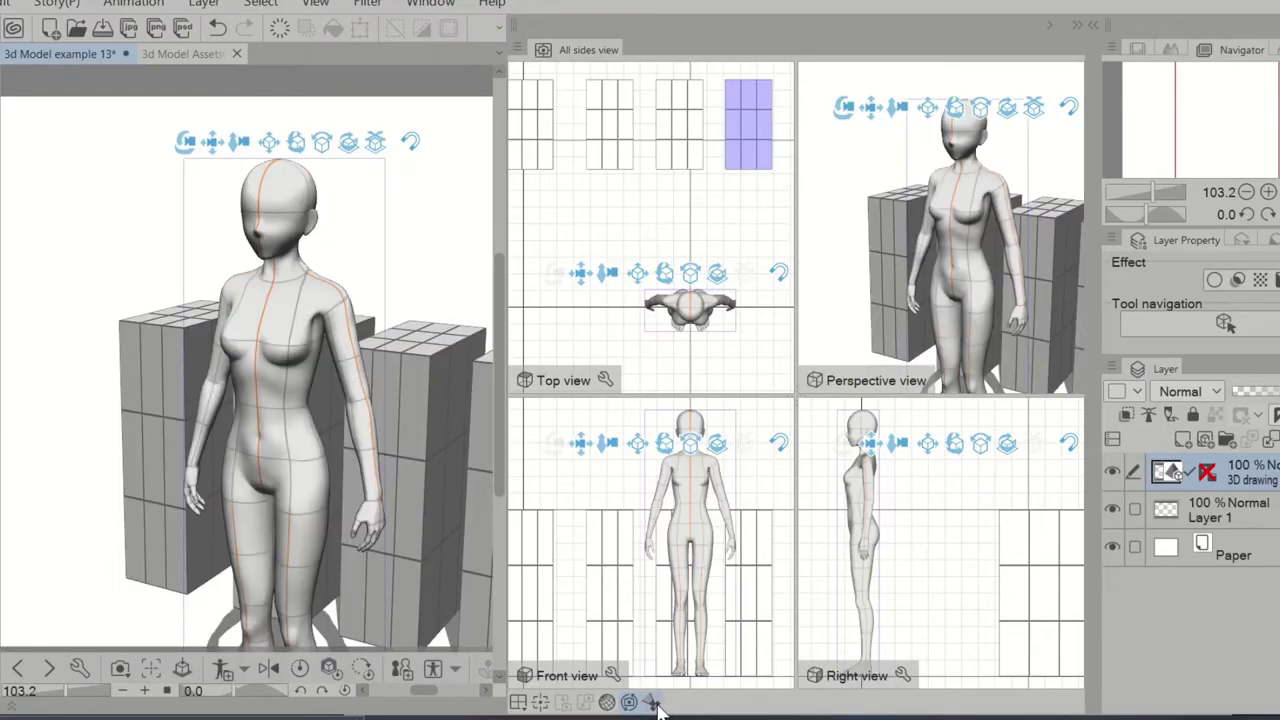
- Turn on the camera display in the All sides view and zoom out until the camera shows in the orthographic views
{"action": "left_click", "coordinate": [654, 702]}
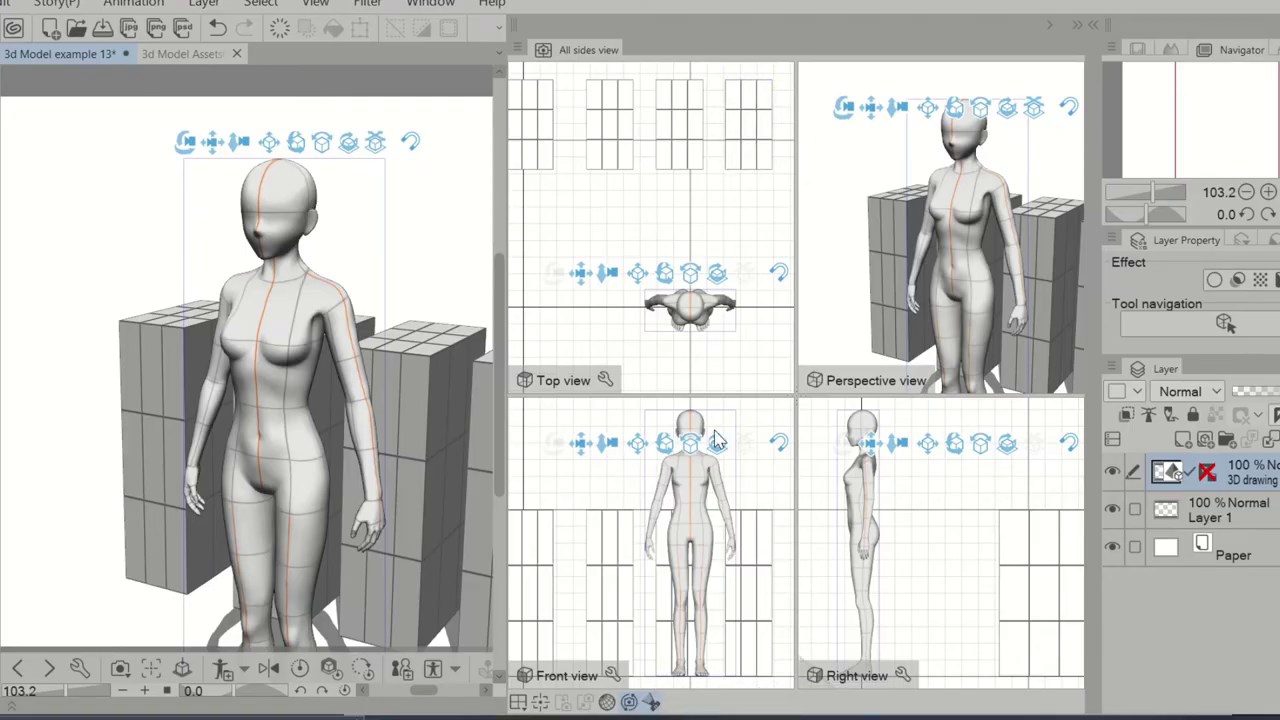
{"action": "left_click_drag", "start_coordinate": [608, 273], "coordinate": [617, 135]}
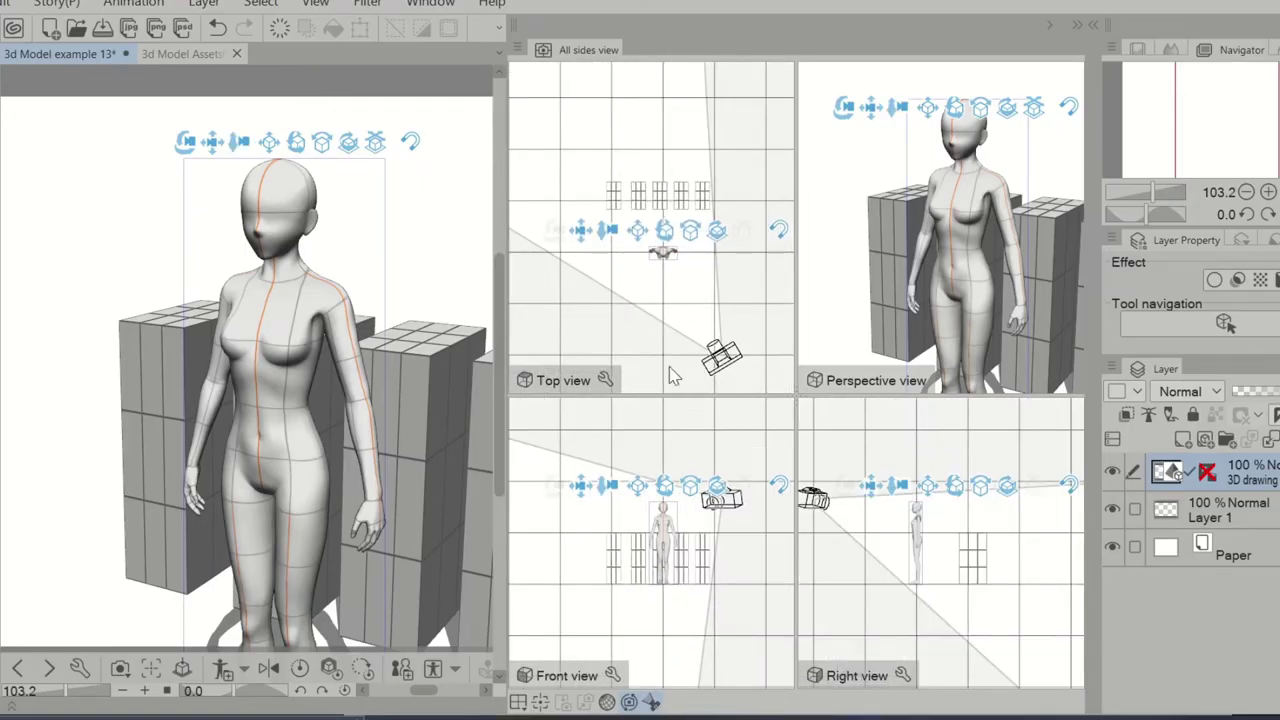
{"action": "left_click", "coordinate": [654, 704]}
{"action": "left_click", "coordinate": [654, 702]}
{"action": "left_click", "coordinate": [654, 702]}
{"action": "left_click", "coordinate": [654, 702]}
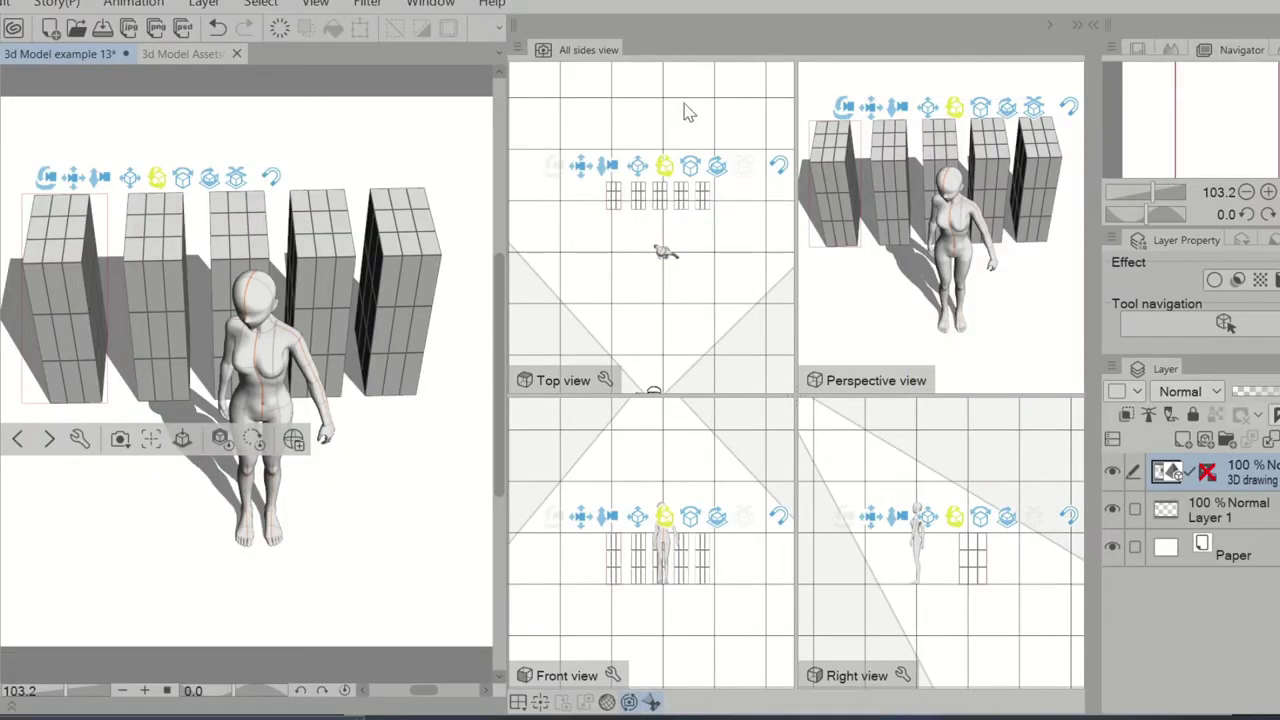
- Select all five blocks together in the top view, move them toward the figure and shift them partly back
{"action": "left_click", "coordinate": [614, 200]}
{"action": "left_click", "coordinate": [638, 205], "text": "shift"}
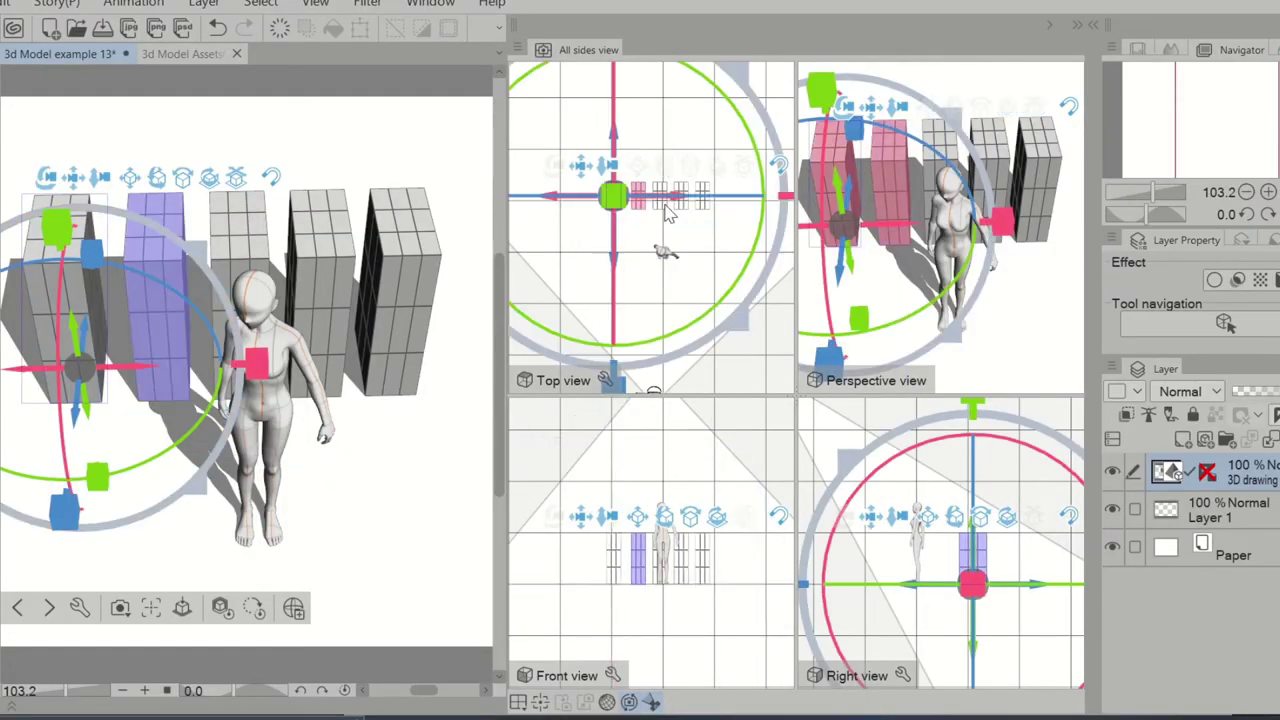
{"action": "left_click", "coordinate": [662, 206], "text": "shift"}
{"action": "left_click", "coordinate": [684, 206], "text": "shift"}
{"action": "left_click", "coordinate": [703, 206], "text": "shift"}
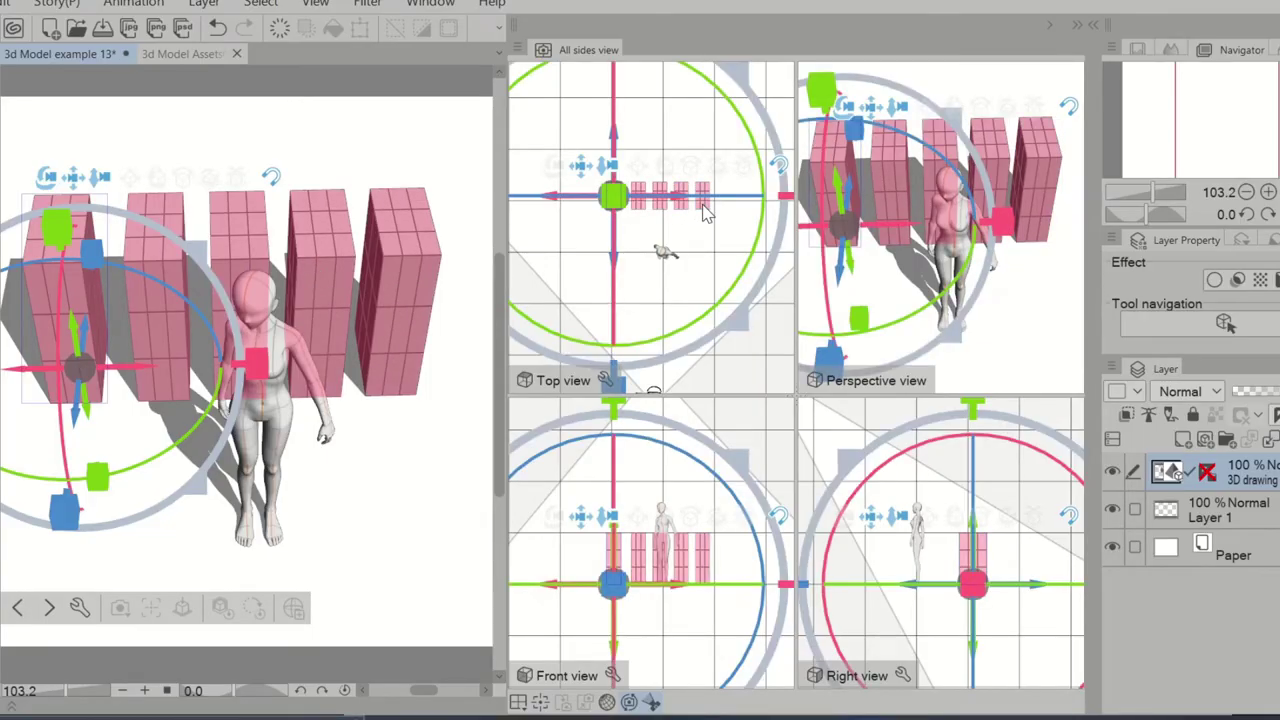
{"action": "left_click_drag", "start_coordinate": [613, 247], "coordinate": [617, 278]}
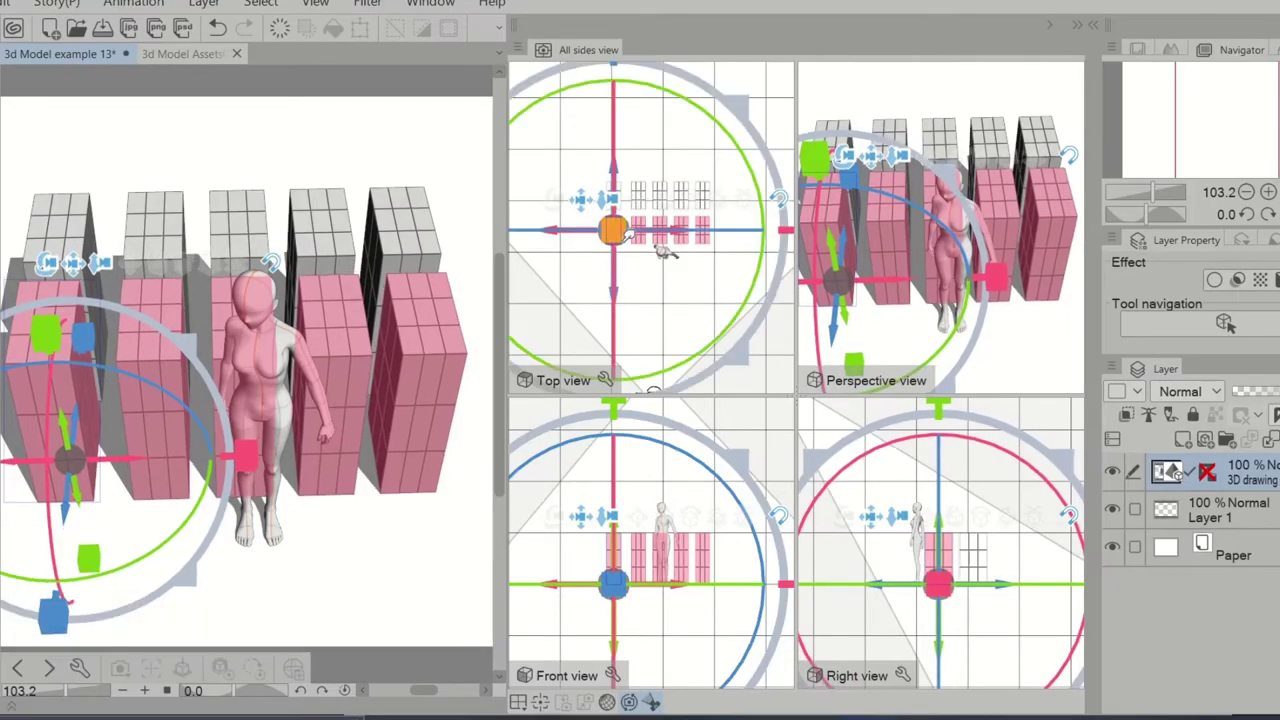
{"action": "left_click_drag", "start_coordinate": [614, 162], "coordinate": [623, 130]}
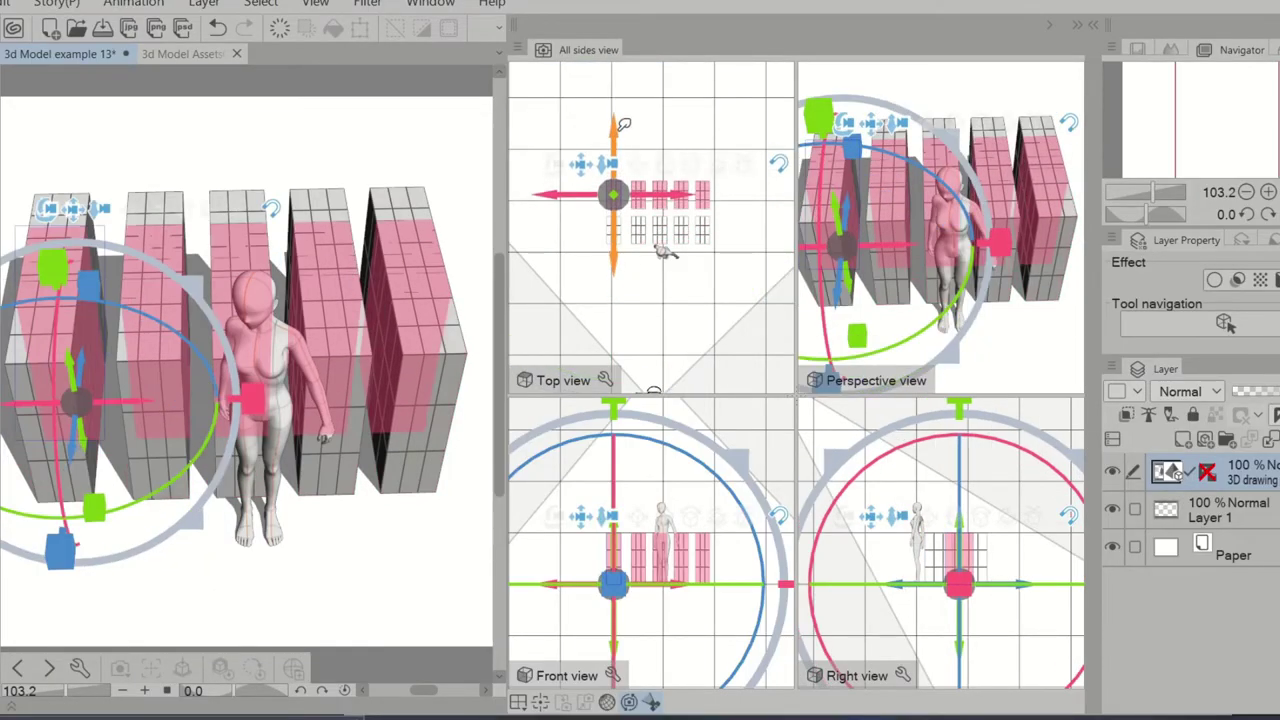
{"action": "left_click", "coordinate": [737, 197]}
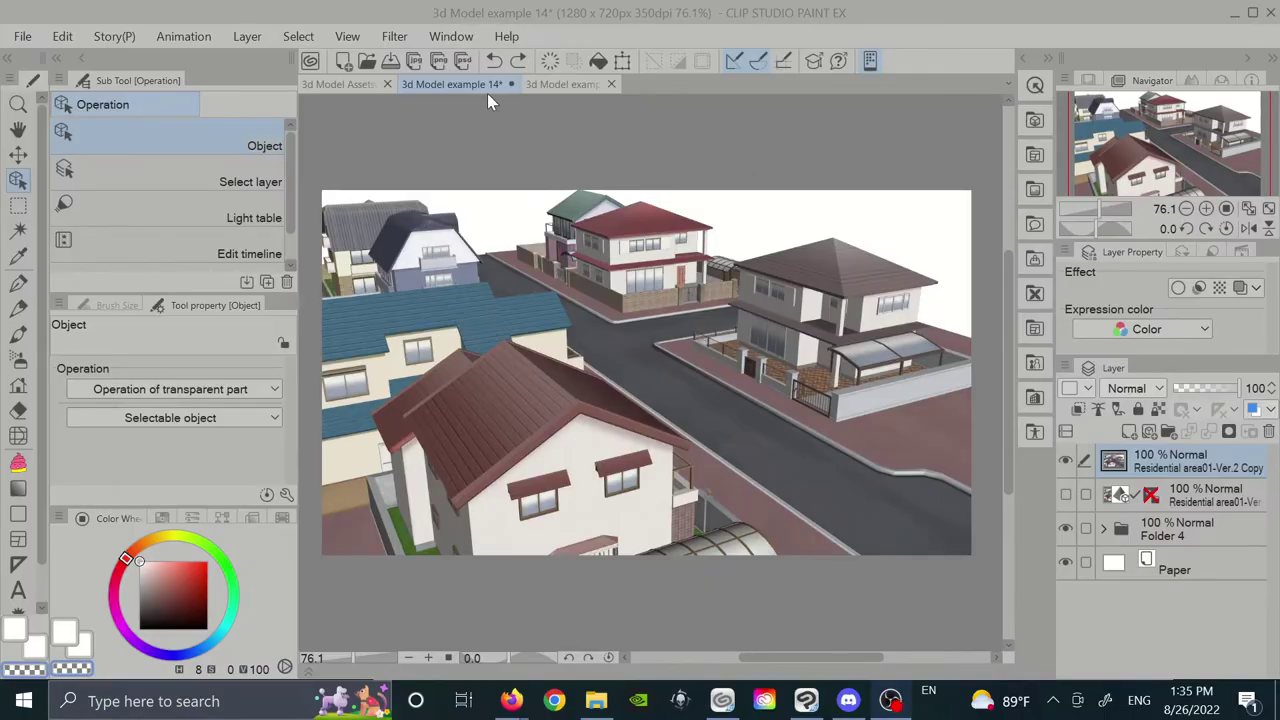
- Open the Artistic filter for the residential area copy layer with line thickness 11, line simplicity 10 and the Lines only process
{"action": "left_click", "coordinate": [394, 36]}
{"action": "mouse_move", "coordinate": [427, 125]}
{"action": "left_click", "coordinate": [571, 126]}
{"action": "left_click", "coordinate": [936, 221]}
{"action": "left_click", "coordinate": [935, 275]}
{"action": "left_click", "coordinate": [1044, 165]}
{"action": "left_click", "coordinate": [1044, 165]}
{"action": "left_click", "coordinate": [1028, 167]}
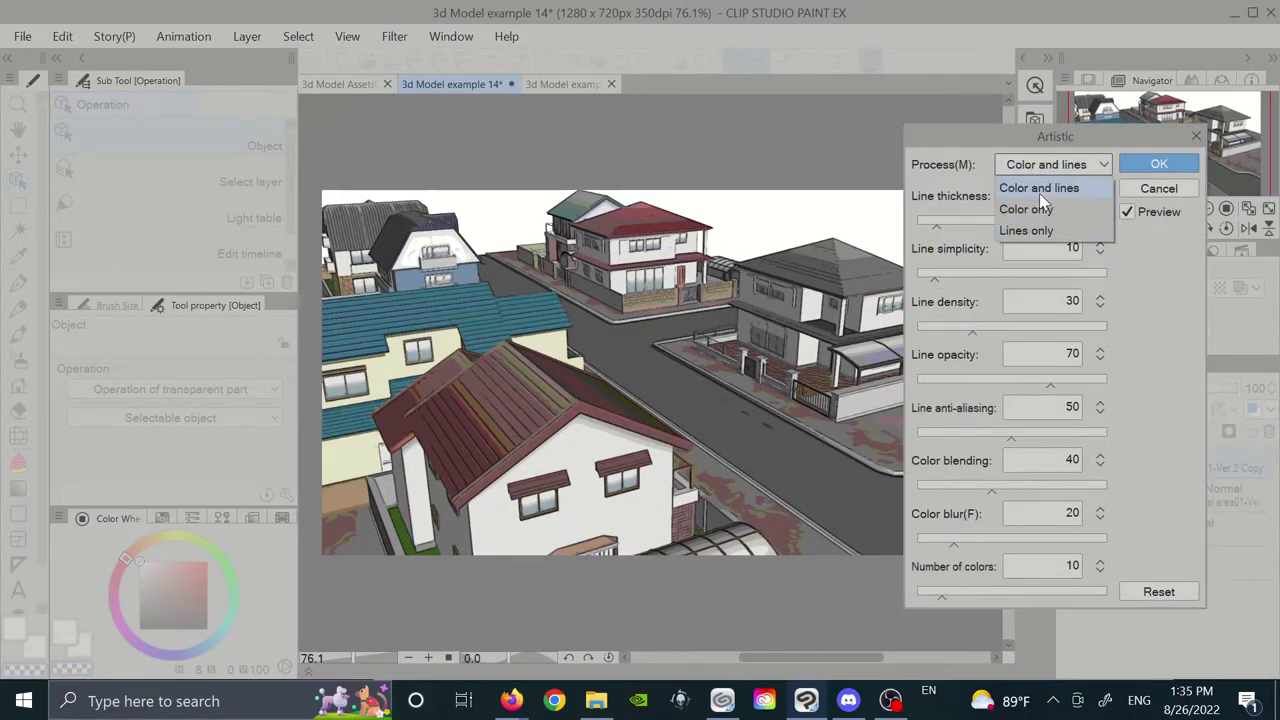
{"action": "left_click", "coordinate": [1026, 230]}
- Set line density 10, line opacity 100, line anti-aliasing 1 and color blending 100, and raise the number of colors and line thickness
{"action": "left_click_drag", "start_coordinate": [965, 328], "coordinate": [935, 328]}
{"action": "left_click_drag", "start_coordinate": [1050, 380], "coordinate": [1107, 380]}
{"action": "left_click_drag", "start_coordinate": [1011, 433], "coordinate": [923, 437]}
{"action": "left_click", "coordinate": [919, 433]}
{"action": "left_click_drag", "start_coordinate": [972, 489], "coordinate": [1148, 494]}
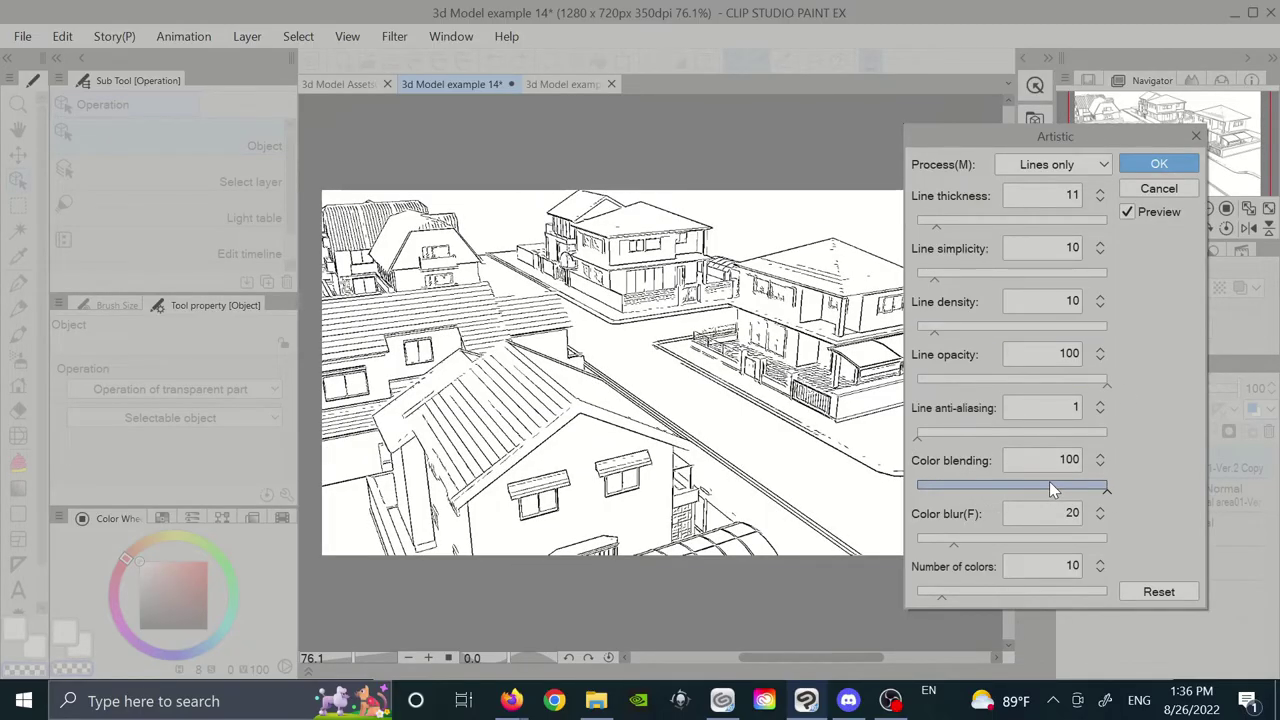
{"action": "left_click", "coordinate": [1105, 592]}
{"action": "mouse_move", "coordinate": [937, 221]}
{"action": "left_mouse_down"}
{"action": "mouse_move", "coordinate": [957, 225]}
{"action": "mouse_move", "coordinate": [927, 227]}
{"action": "mouse_move", "coordinate": [945, 224]}
{"action": "left_mouse_up"}
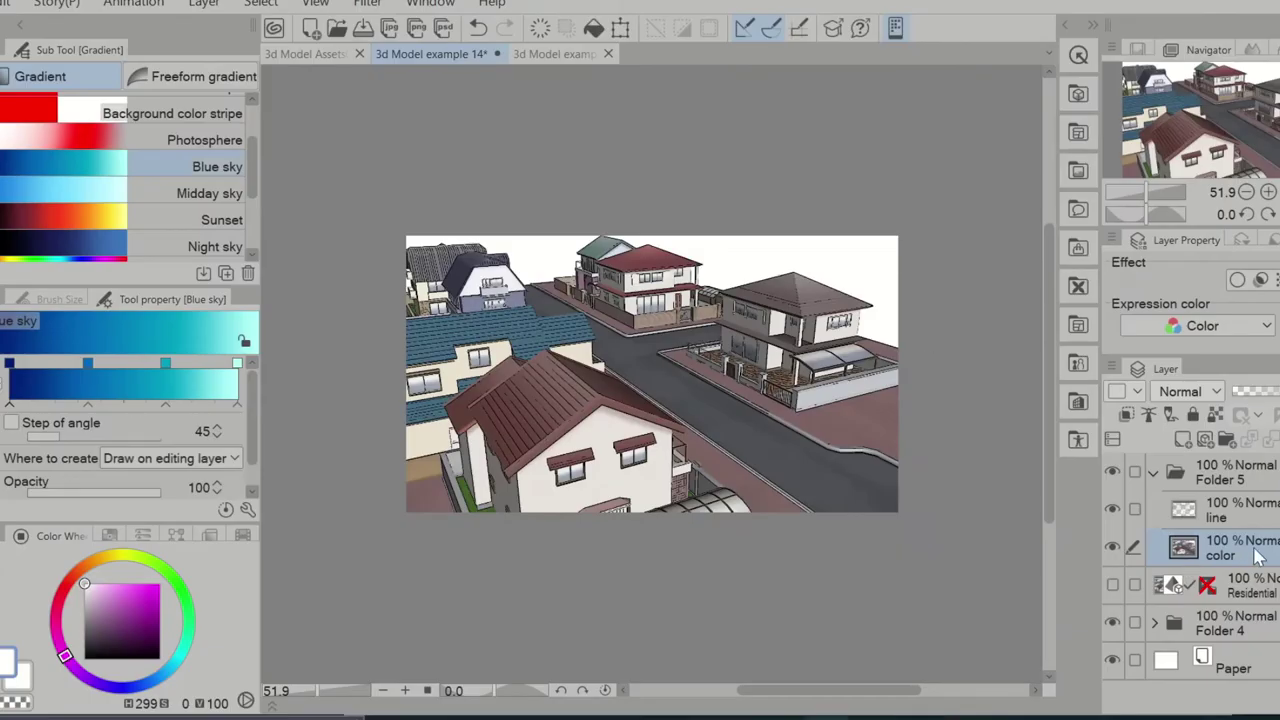
- Add a Gradient map correction layer above the color layer, using the blue, orange and pale-green gradient from the 天国グラデ set
{"action": "right_click", "coordinate": [1236, 458]}
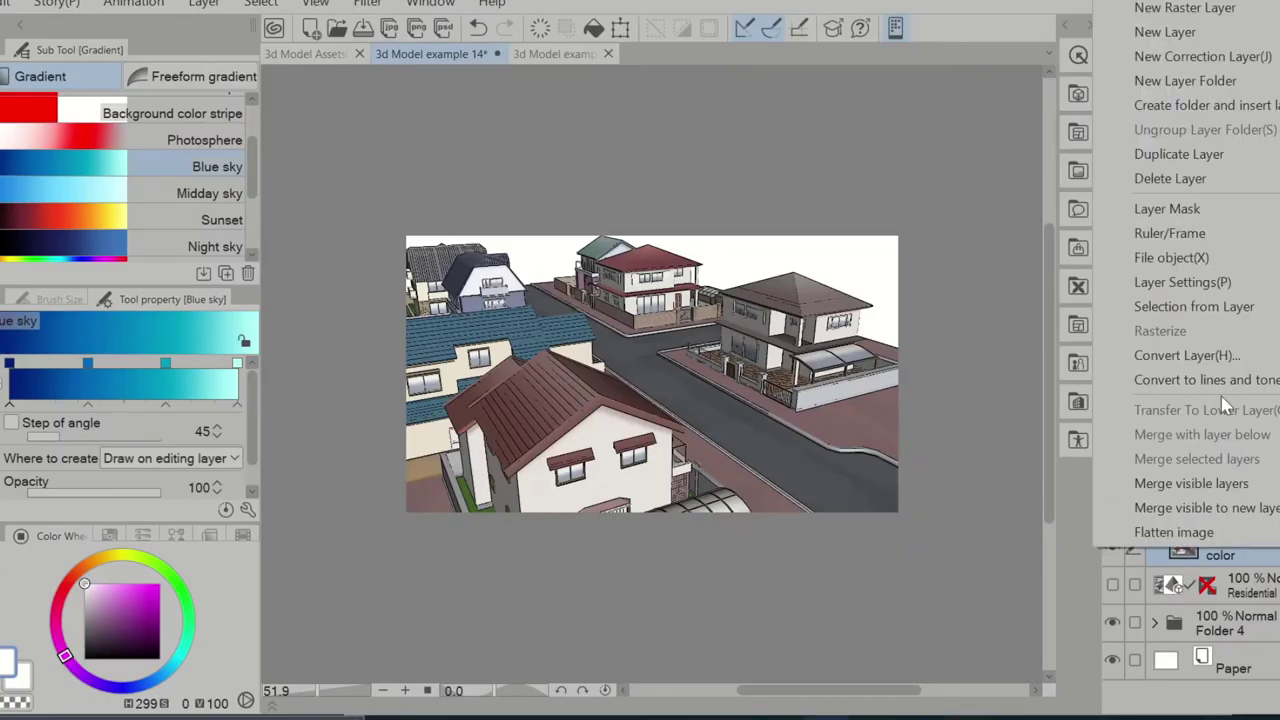
{"action": "mouse_move", "coordinate": [1200, 56]}
{"action": "left_click", "coordinate": [975, 260]}
{"action": "scroll", "coordinate": [993, 278], "scroll_direction": "down", "scroll_amount": 4}
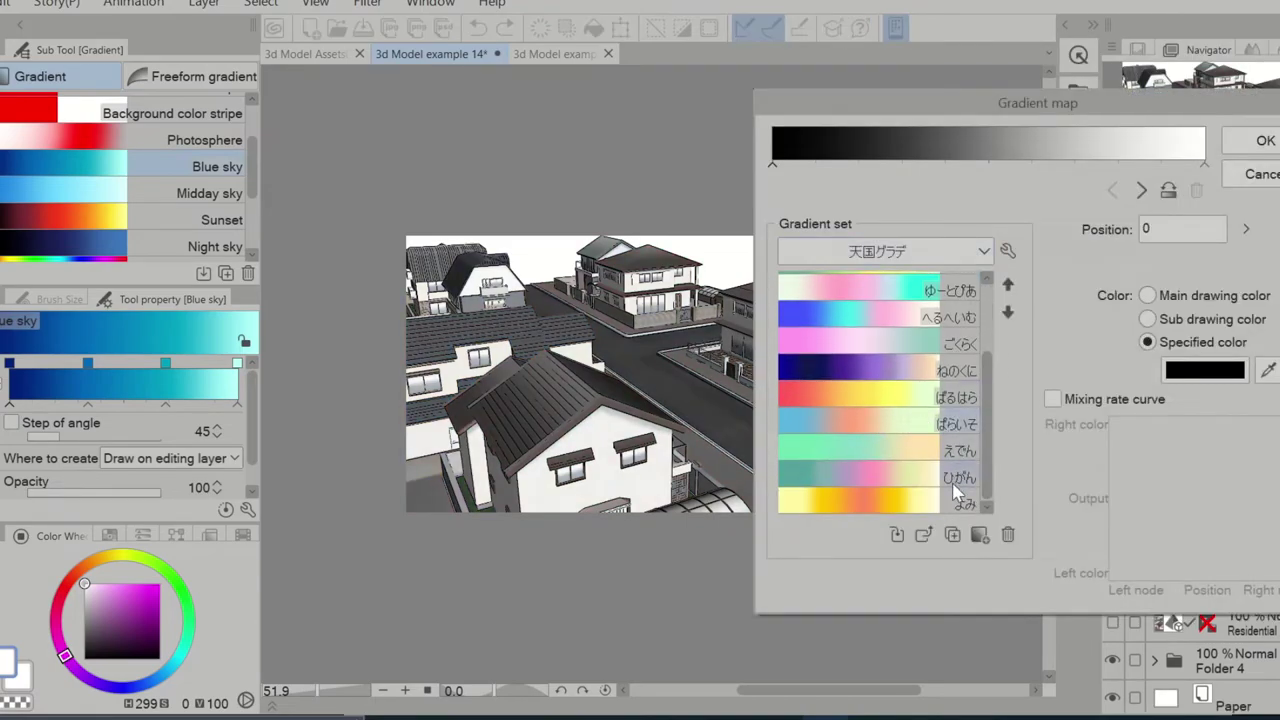
{"action": "left_click", "coordinate": [958, 484]}
{"action": "left_click", "coordinate": [1255, 141]}
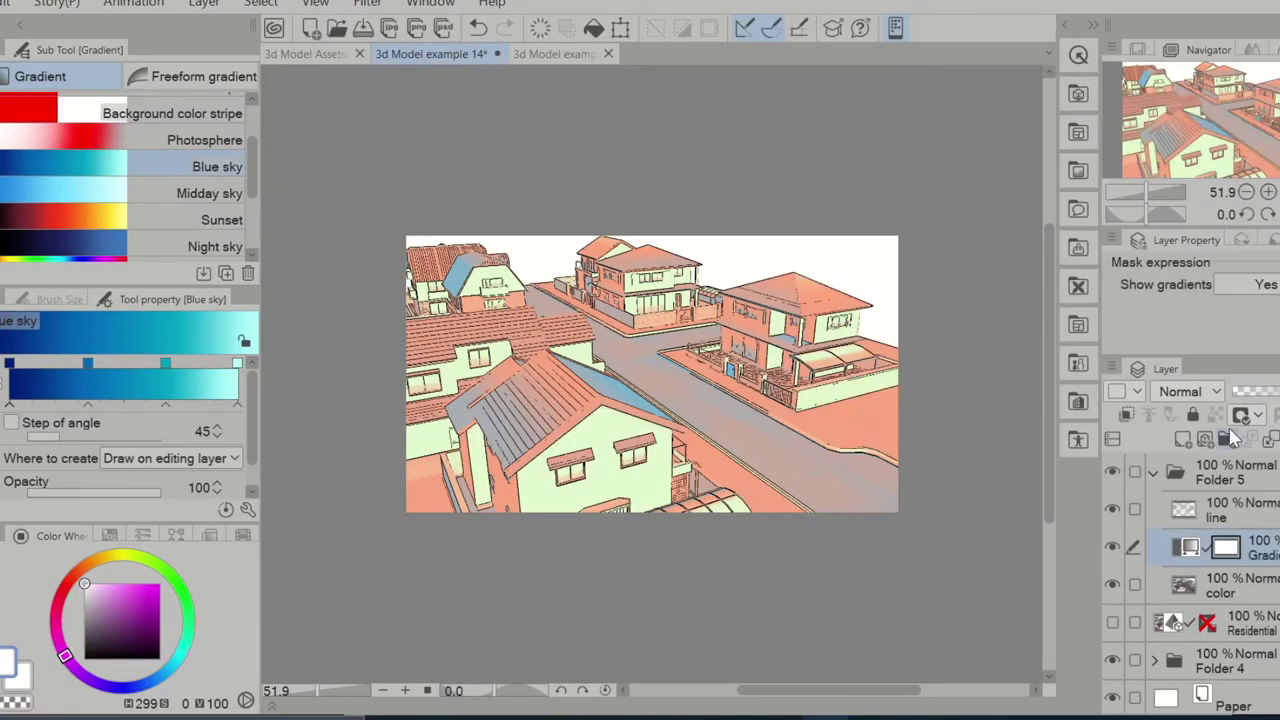
- Try the Color blending mode and another mode on the gradient map layer, and adjust the layer's opacity
{"action": "left_click", "coordinate": [1188, 391]}
{"action": "scroll", "coordinate": [1195, 300], "scroll_direction": "down", "scroll_amount": 3}
{"action": "left_click", "coordinate": [1190, 370]}
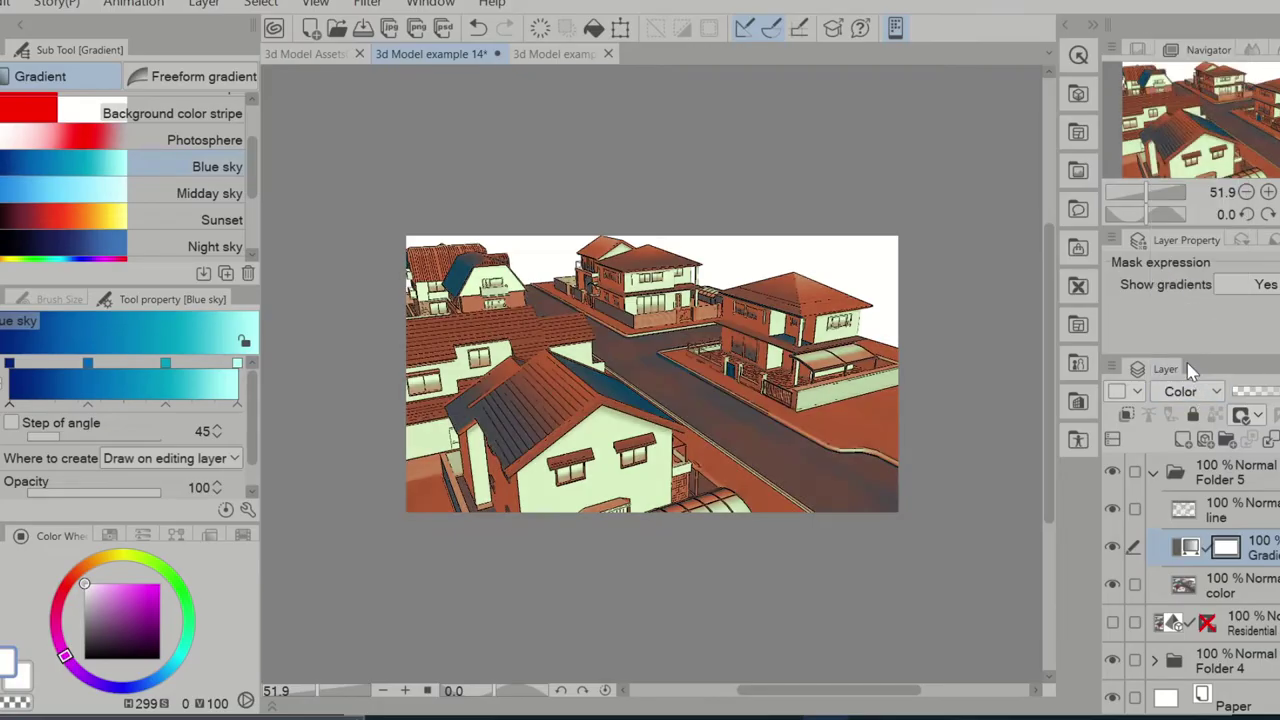
{"action": "left_click", "coordinate": [1190, 391]}
{"action": "left_click", "coordinate": [1200, 40]}
{"action": "mouse_move", "coordinate": [1270, 391]}
{"action": "left_mouse_down"}
{"action": "mouse_move", "coordinate": [1248, 397]}
{"action": "mouse_move", "coordinate": [1278, 398]}
{"action": "left_mouse_up"}
{"action": "left_click", "coordinate": [1188, 391]}
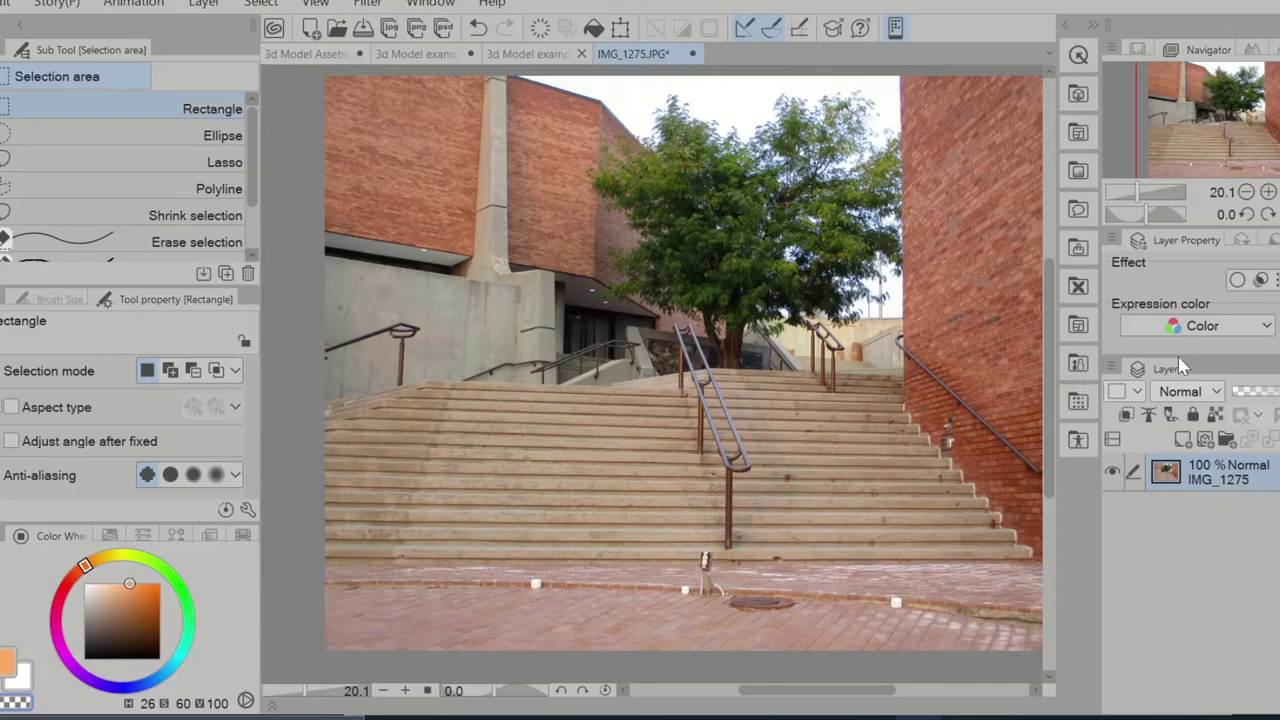
- Try the Extract line effect on the IMG_1275 photo layer and preview its conversion to lines and tones
{"action": "left_click", "coordinate": [1262, 281]}
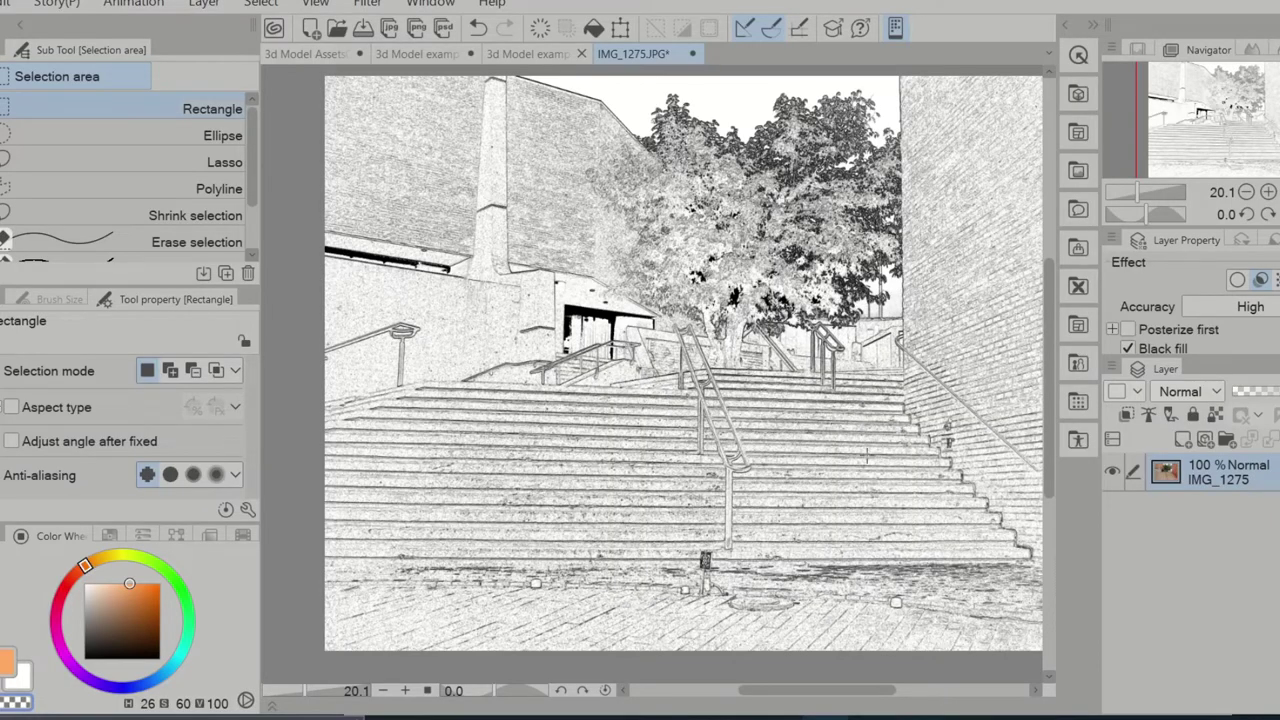
{"action": "right_click", "coordinate": [1215, 481]}
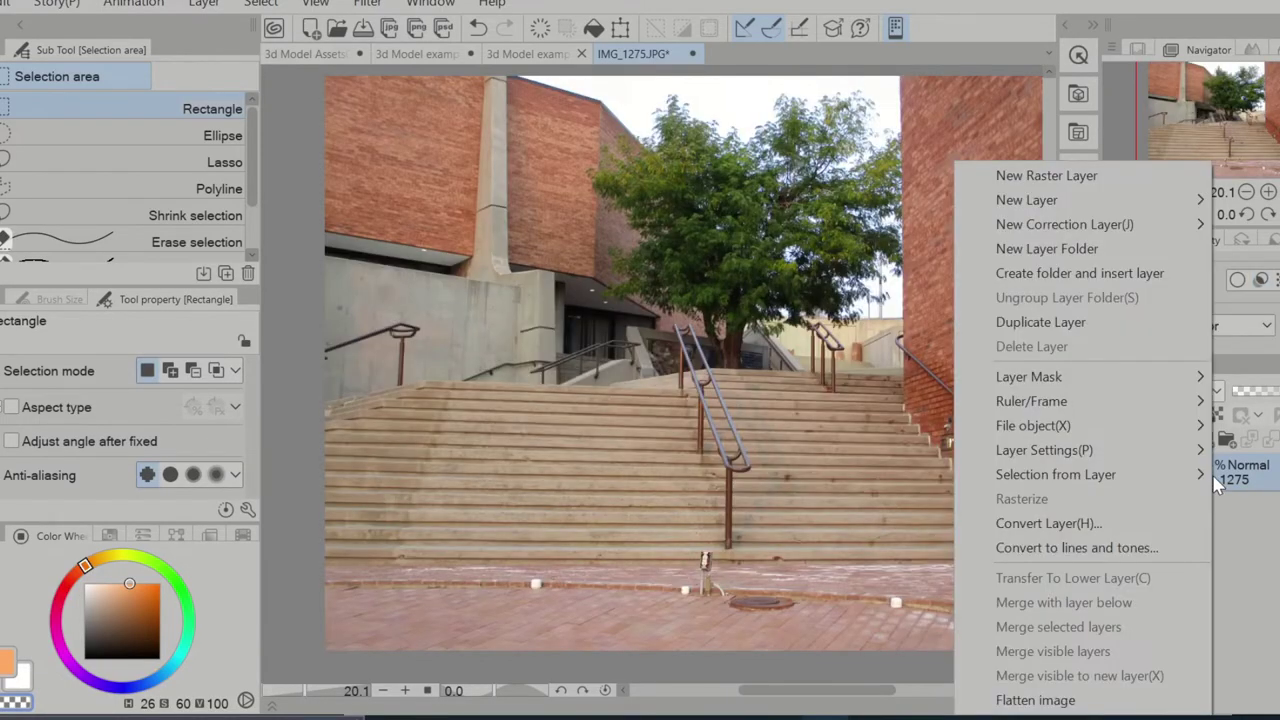
{"action": "left_click", "coordinate": [1089, 546]}
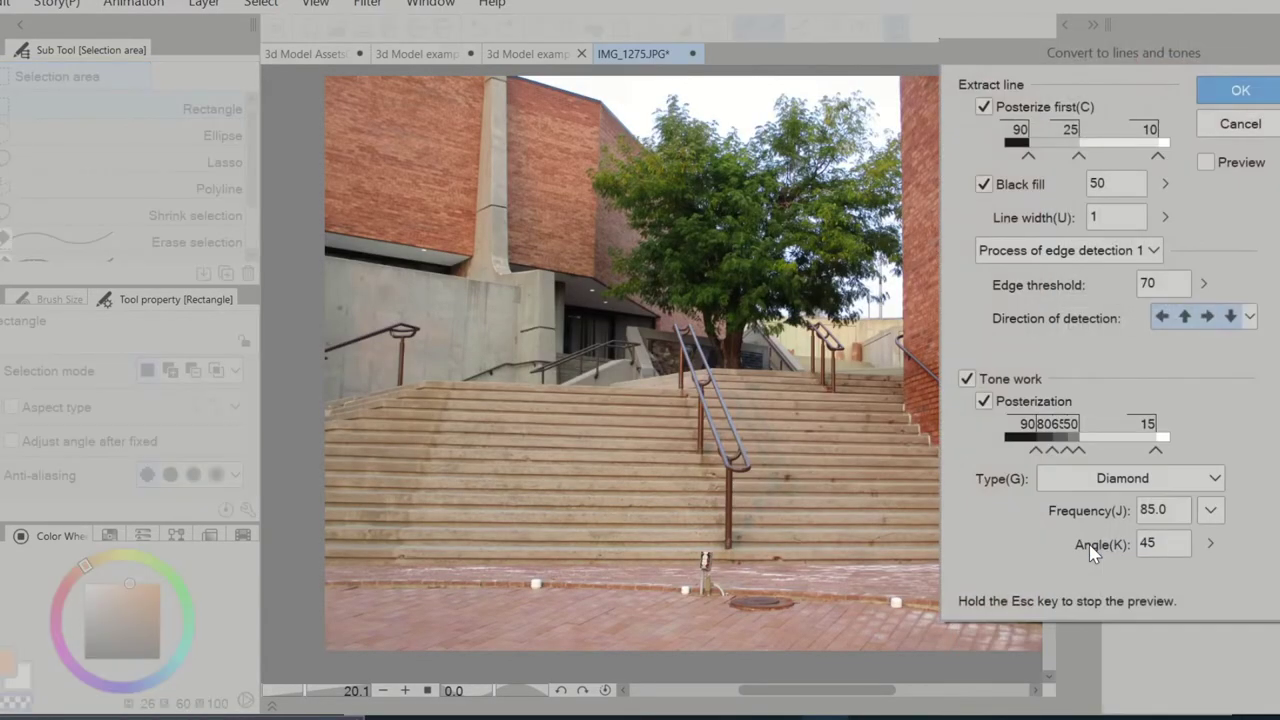
{"action": "left_click", "coordinate": [1207, 162]}
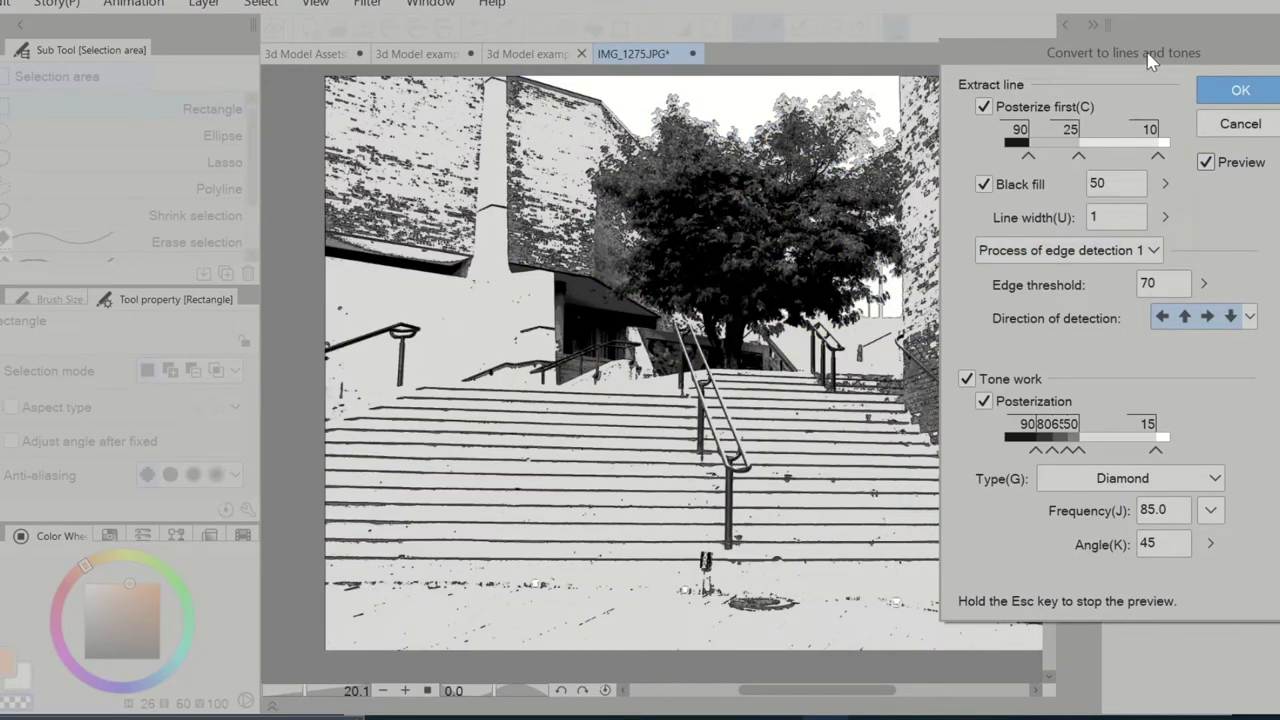
{"action": "left_click_drag", "start_coordinate": [1148, 58], "coordinate": [1210, 63]}
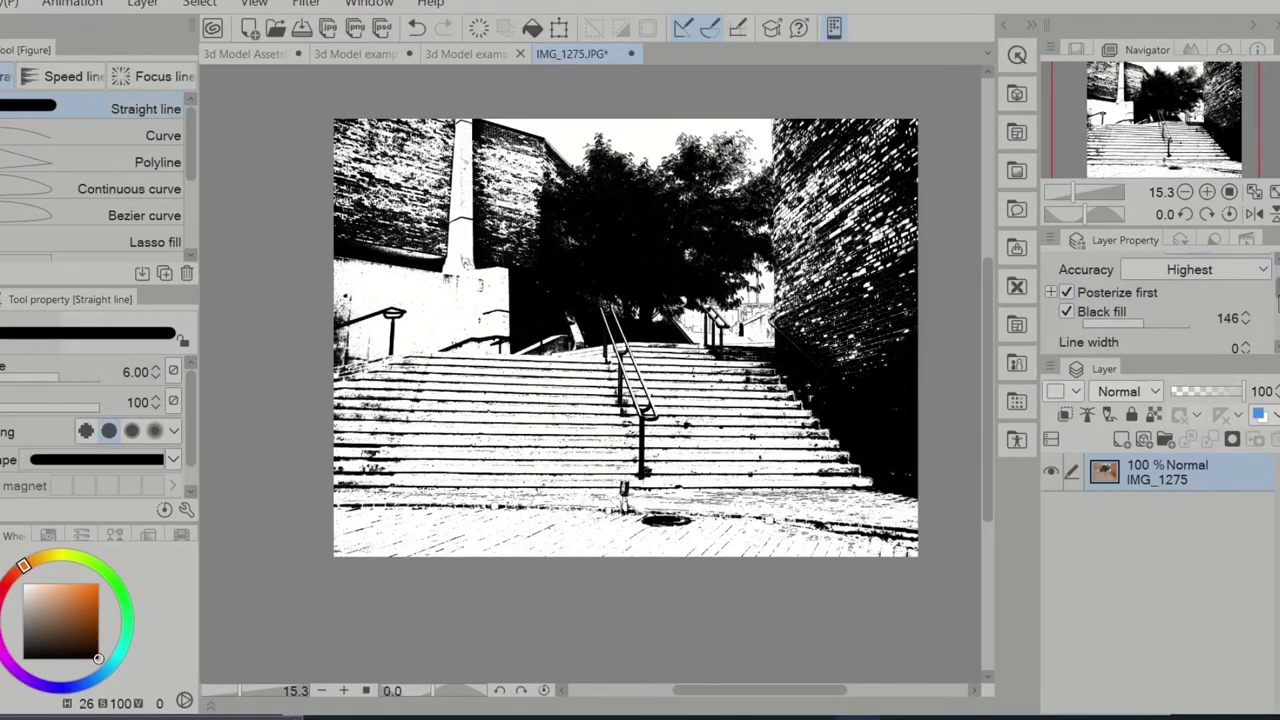
- Convert the IMG_1275 photo layer to lines and tones with the preview on and tone work left off
{"action": "scroll", "coordinate": [1160, 300], "scroll_direction": "down", "scroll_amount": 3}
{"action": "scroll", "coordinate": [1160, 300], "scroll_direction": "down", "scroll_amount": 1}
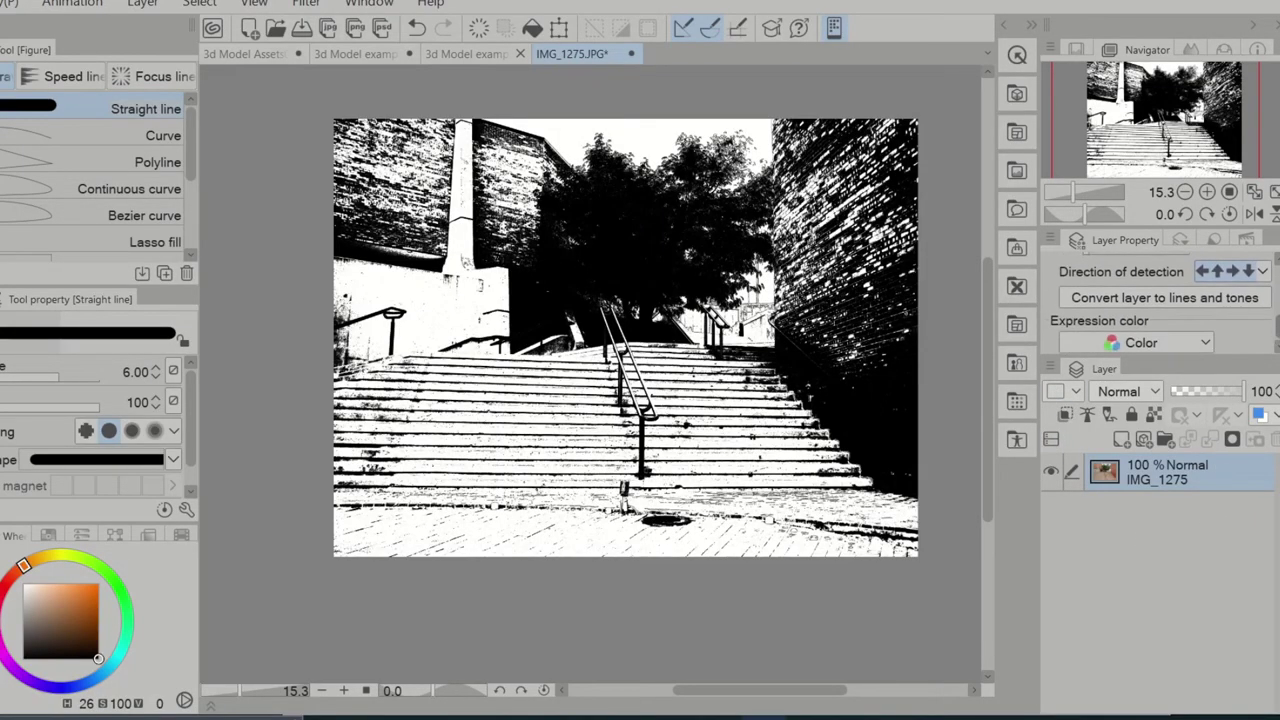
{"action": "left_click", "coordinate": [1192, 300]}
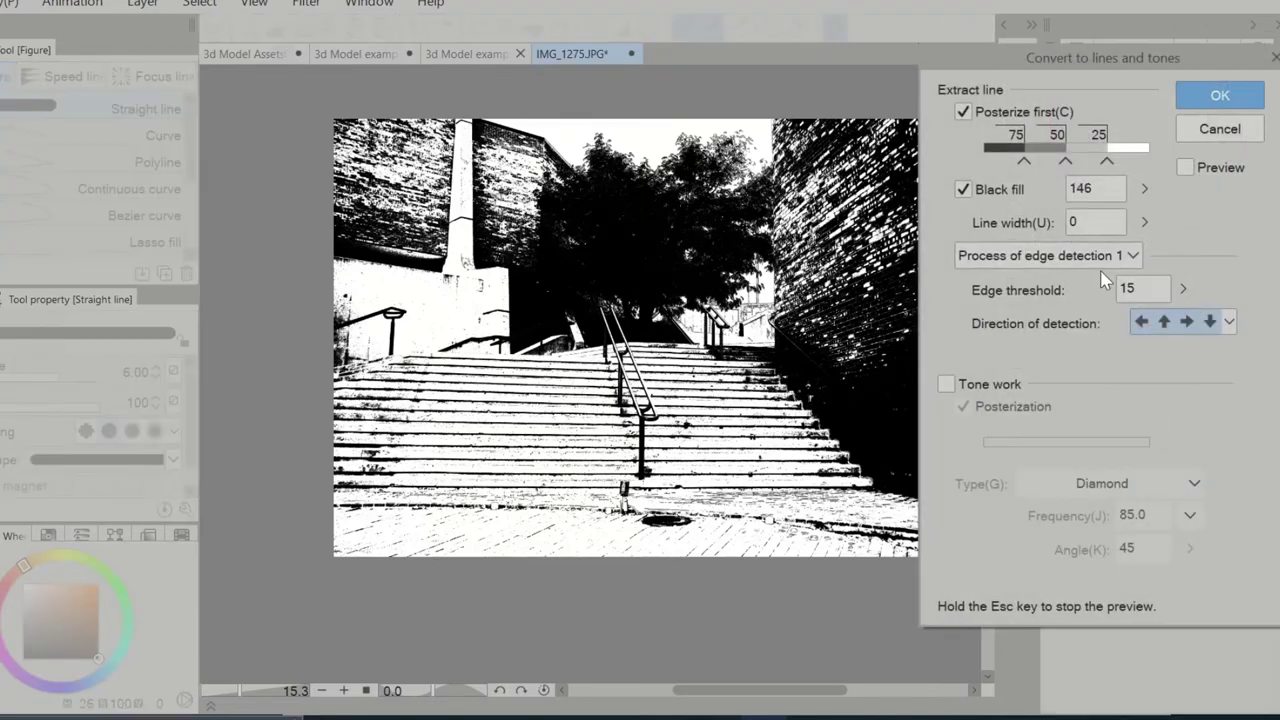
{"action": "left_click", "coordinate": [1186, 168]}
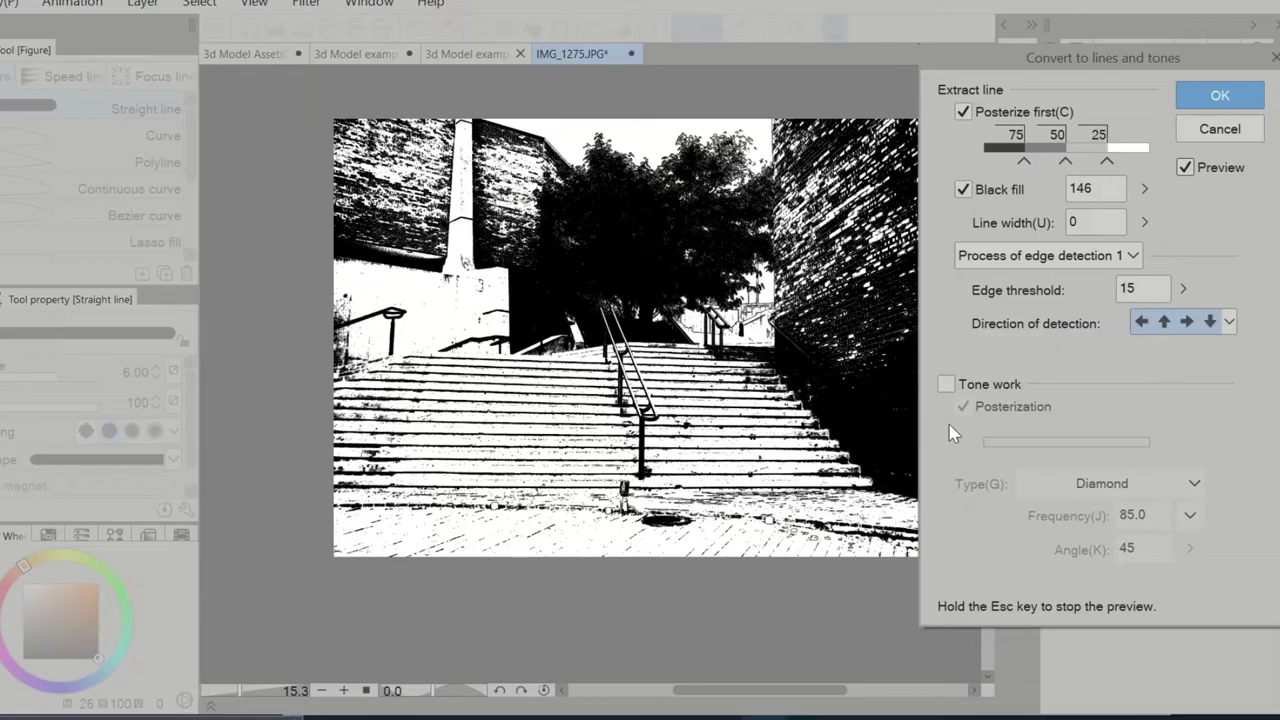
{"action": "left_click", "coordinate": [946, 384]}
{"action": "left_click", "coordinate": [946, 384]}
{"action": "left_click", "coordinate": [1224, 96]}
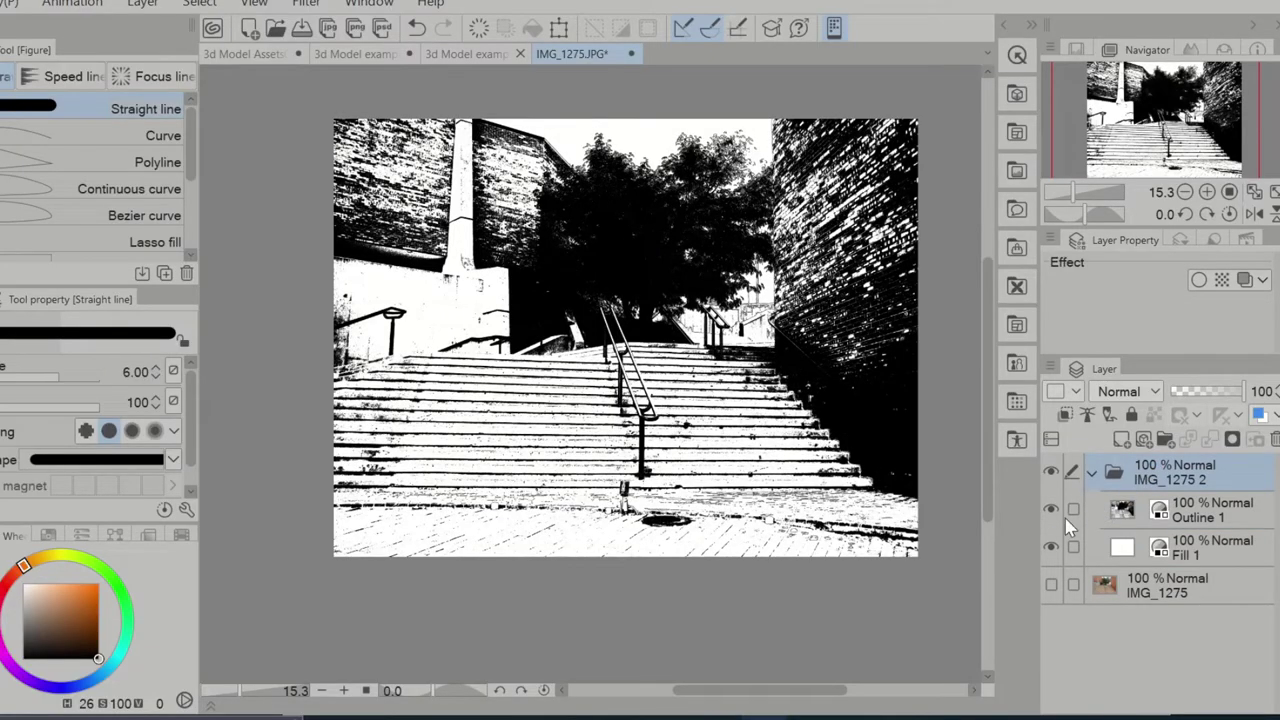
- Hide and show the Fill 1 layer to compare the converted line art with and without it
{"action": "left_click", "coordinate": [1051, 546]}
{"action": "left_click", "coordinate": [1051, 546]}
{"action": "left_click", "coordinate": [1051, 546]}
{"action": "left_click", "coordinate": [1051, 546]}
- Narrow the Outline 1 layer's lines by 0.14 and remove dust from transparency with a dust size of 2.47
{"action": "left_click", "coordinate": [1205, 527]}
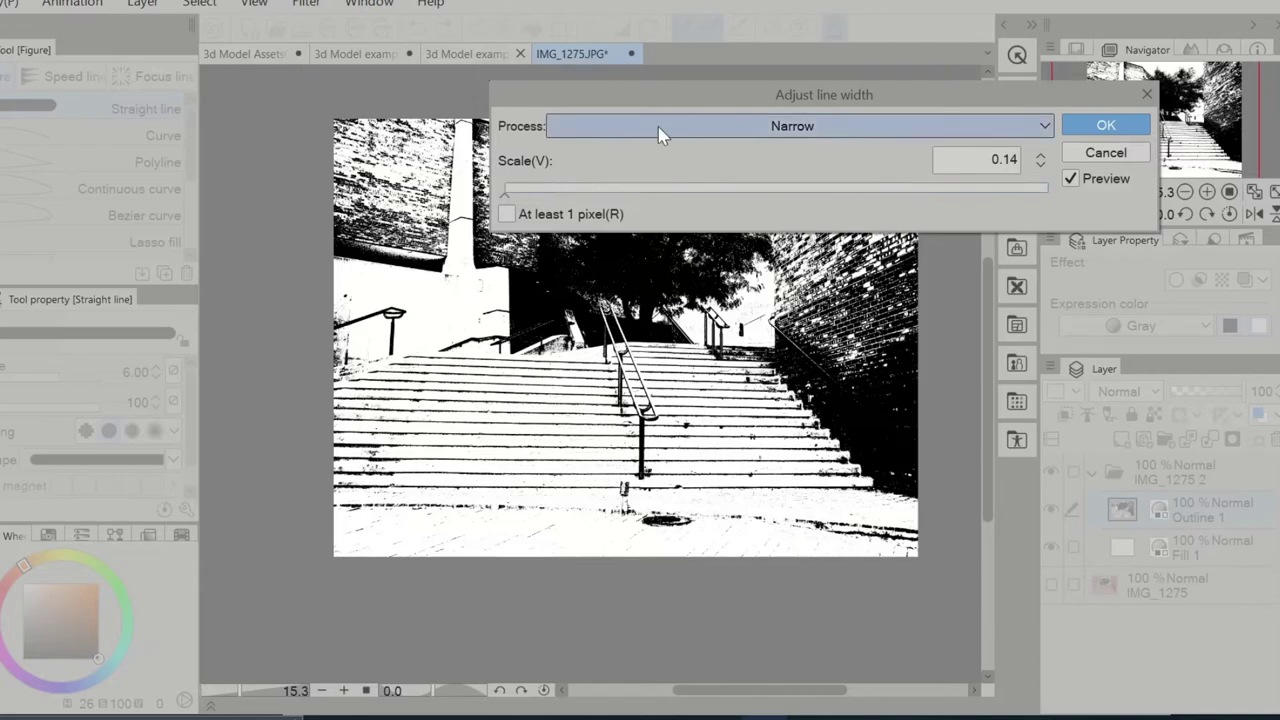
{"action": "left_click", "coordinate": [1104, 126]}
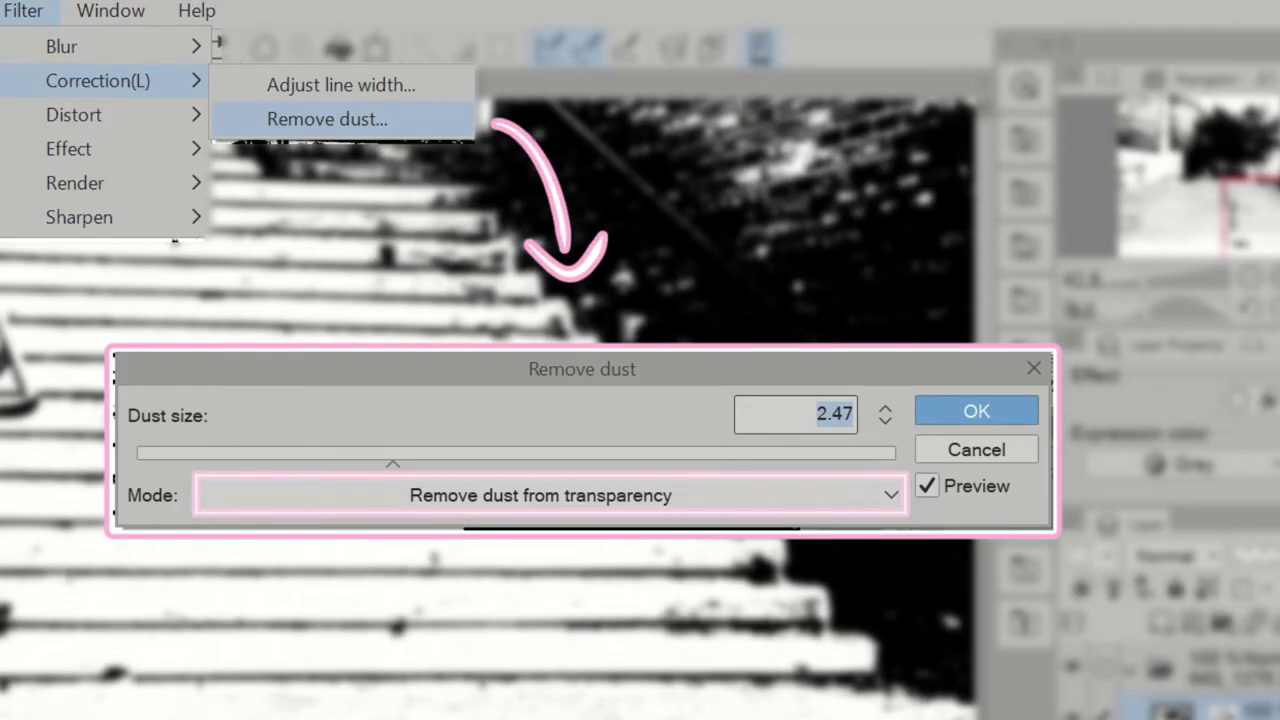
{"action": "left_click", "coordinate": [305, 4]}
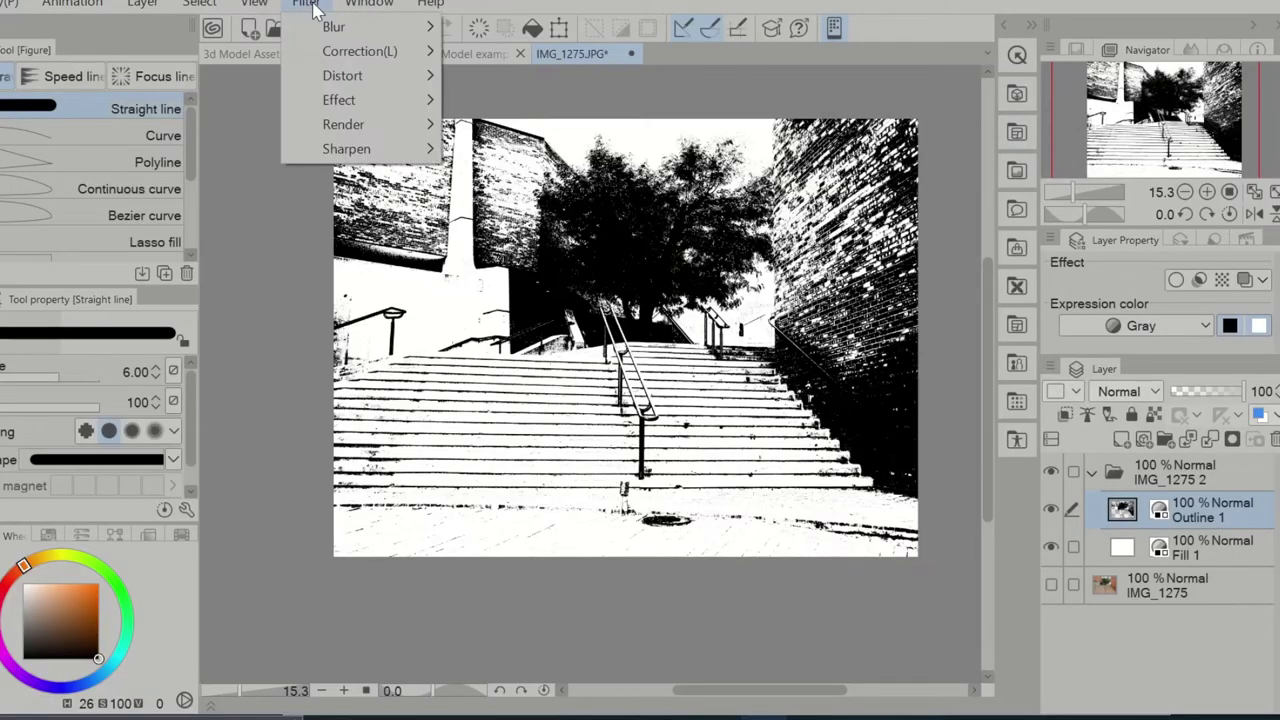
{"action": "mouse_move", "coordinate": [350, 49]}
{"action": "left_click", "coordinate": [523, 77]}
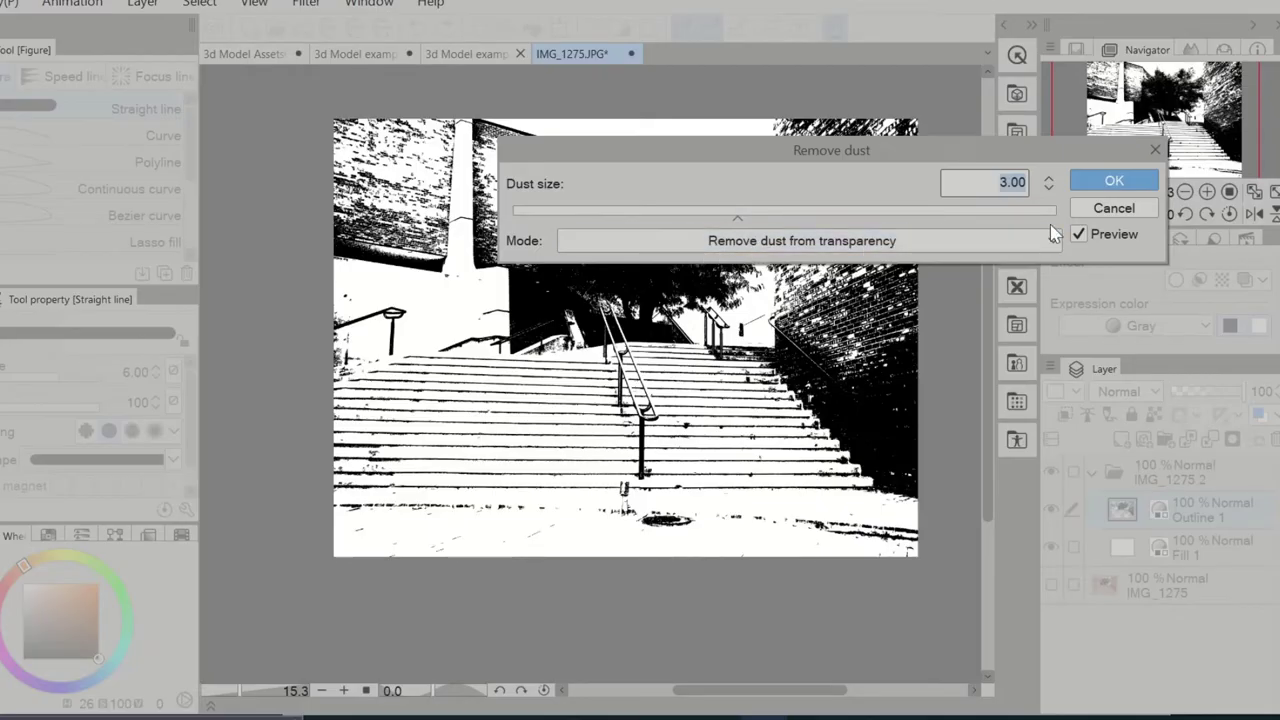
{"action": "left_click_drag", "start_coordinate": [740, 218], "coordinate": [694, 220]}
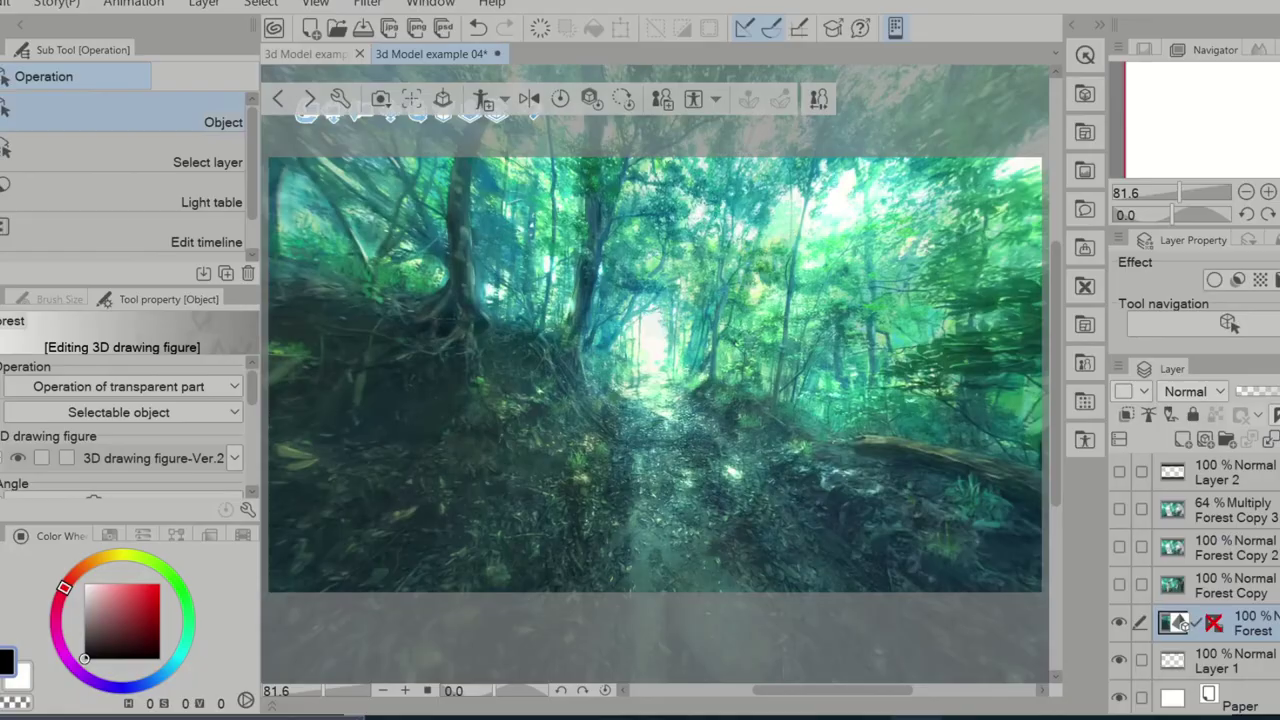
- Rotate the view within the forest panorama and adjust the camera perspective of the Park panorama
{"action": "left_click_drag", "start_coordinate": [932, 386], "coordinate": [622, 388]}
{"action": "left_click_drag", "start_coordinate": [908, 380], "coordinate": [650, 366]}
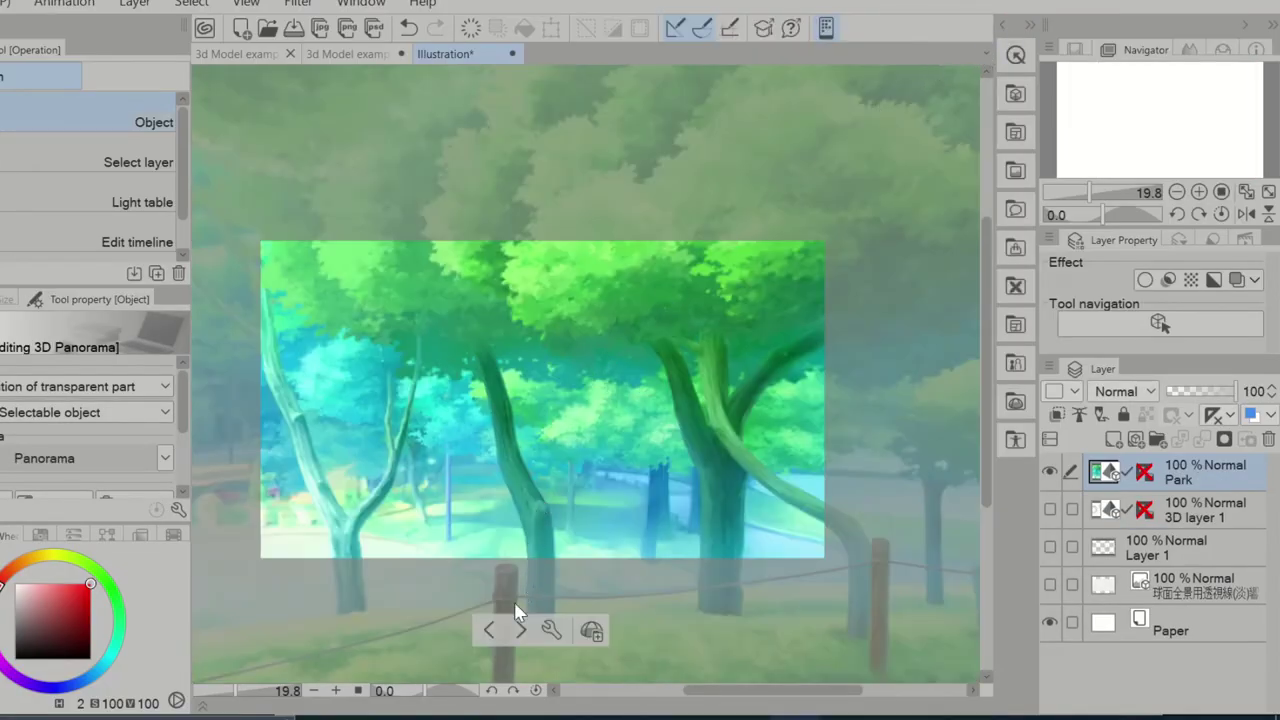
{"action": "left_click", "coordinate": [552, 632]}
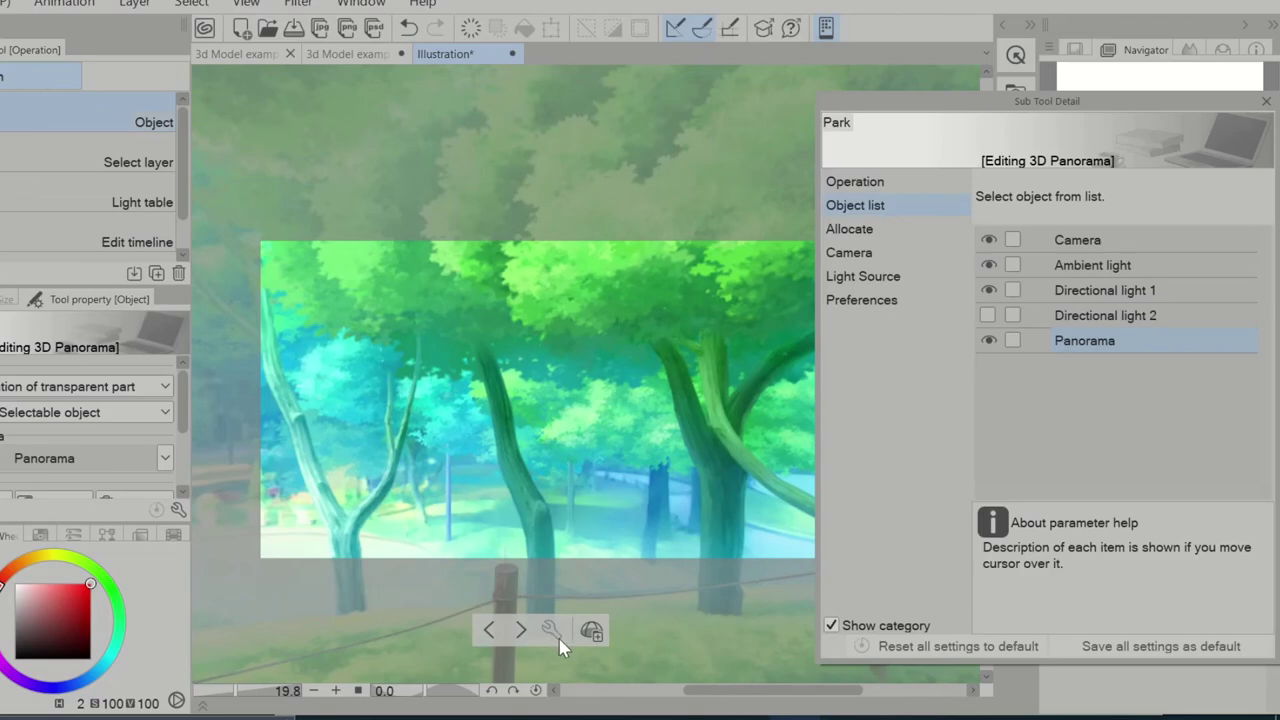
{"action": "left_click", "coordinate": [872, 258]}
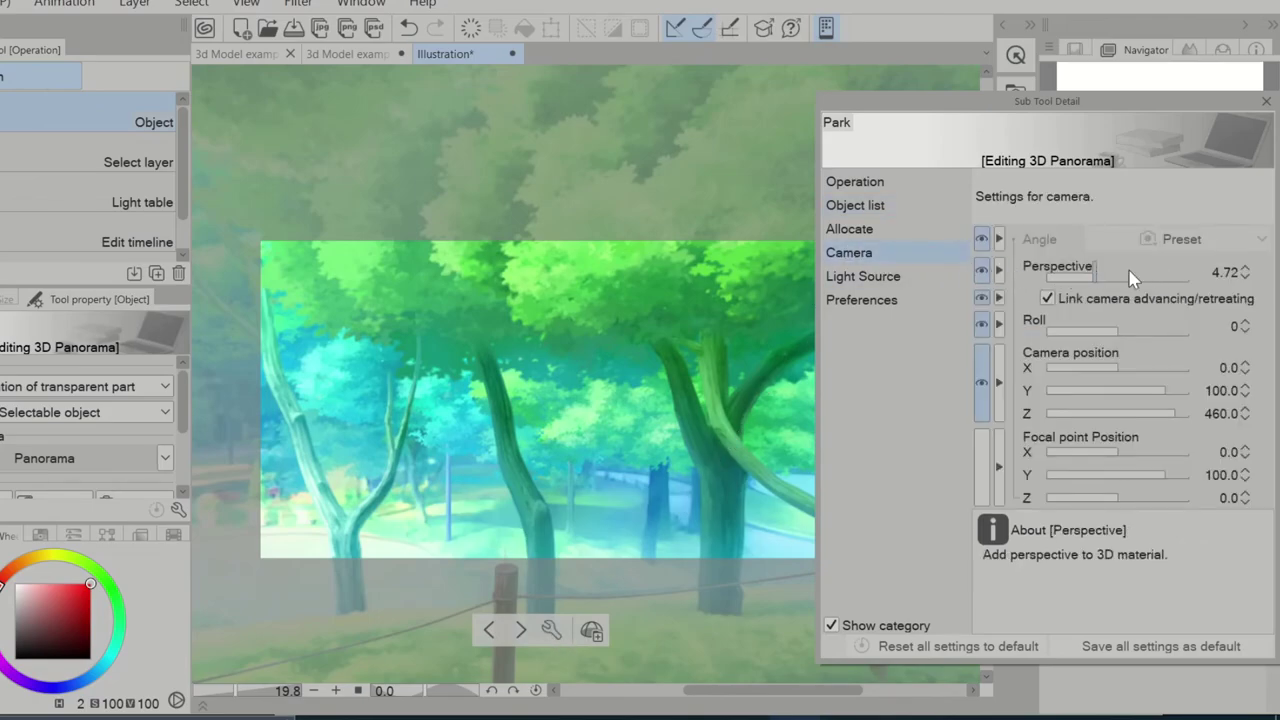
{"action": "left_click_drag", "start_coordinate": [1092, 280], "coordinate": [1100, 285]}
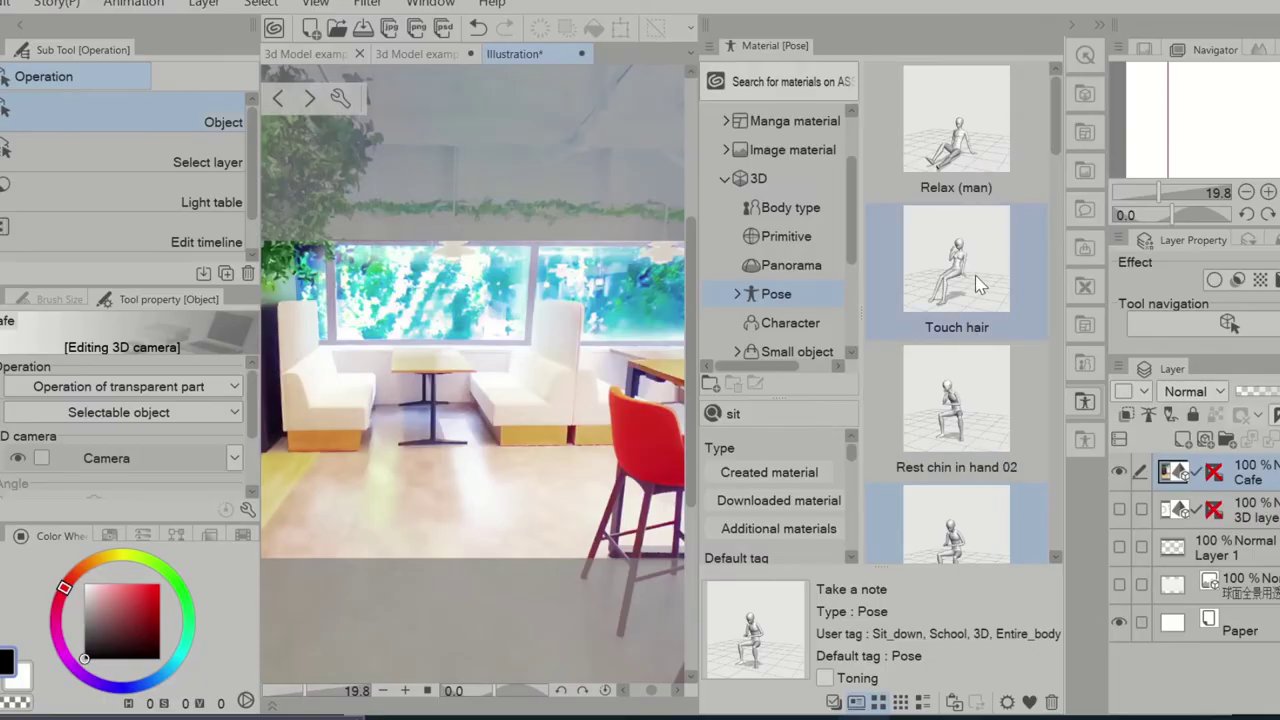
- Add the Rest chin in hand 02 pose figure to the Cafe scene, place it by the seating and rotate the view
{"action": "left_click_drag", "start_coordinate": [956, 400], "coordinate": [512, 380]}
{"action": "left_click", "coordinate": [688, 380]}
{"action": "left_click_drag", "start_coordinate": [686, 560], "coordinate": [880, 446]}
{"action": "mouse_move", "coordinate": [683, 496]}
{"action": "left_mouse_down"}
{"action": "mouse_move", "coordinate": [686, 538]}
{"action": "mouse_move", "coordinate": [712, 492]}
{"action": "mouse_move", "coordinate": [700, 488]}
{"action": "left_mouse_up"}
{"action": "left_click_drag", "start_coordinate": [562, 483], "coordinate": [642, 475]}
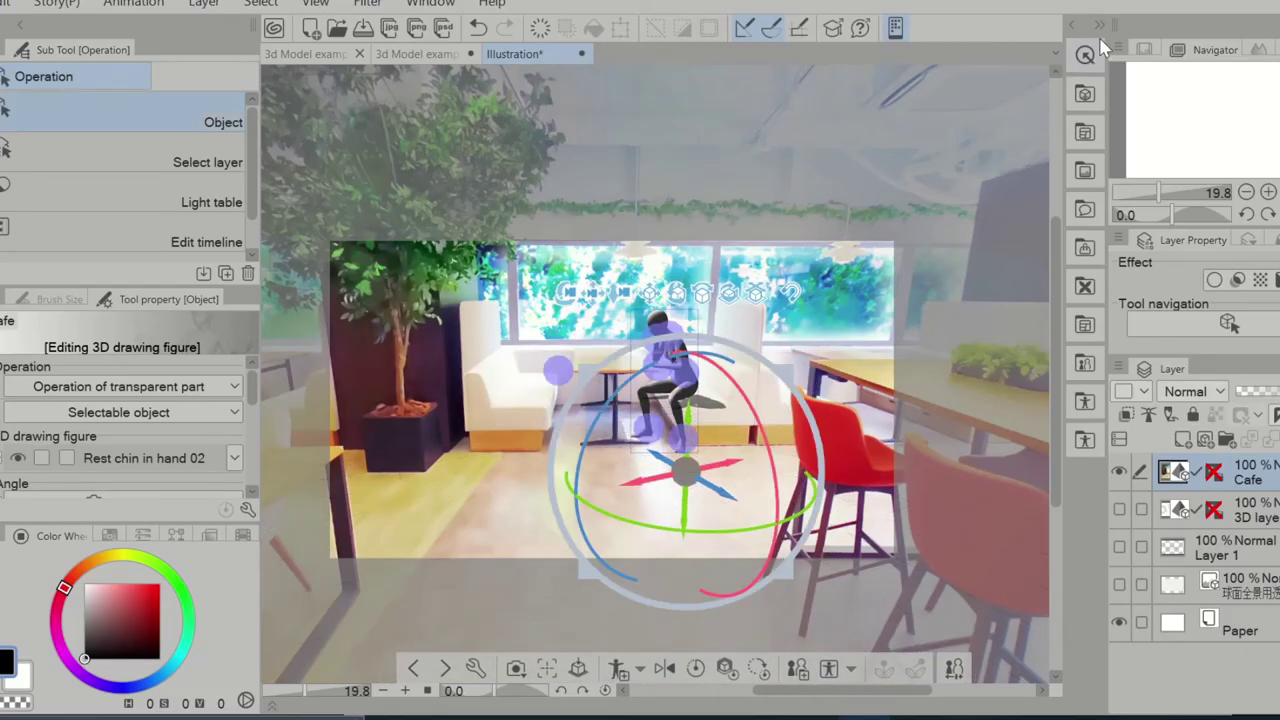
{"action": "left_click", "coordinate": [1075, 24]}
{"action": "left_click_drag", "start_coordinate": [965, 518], "coordinate": [438, 435]}
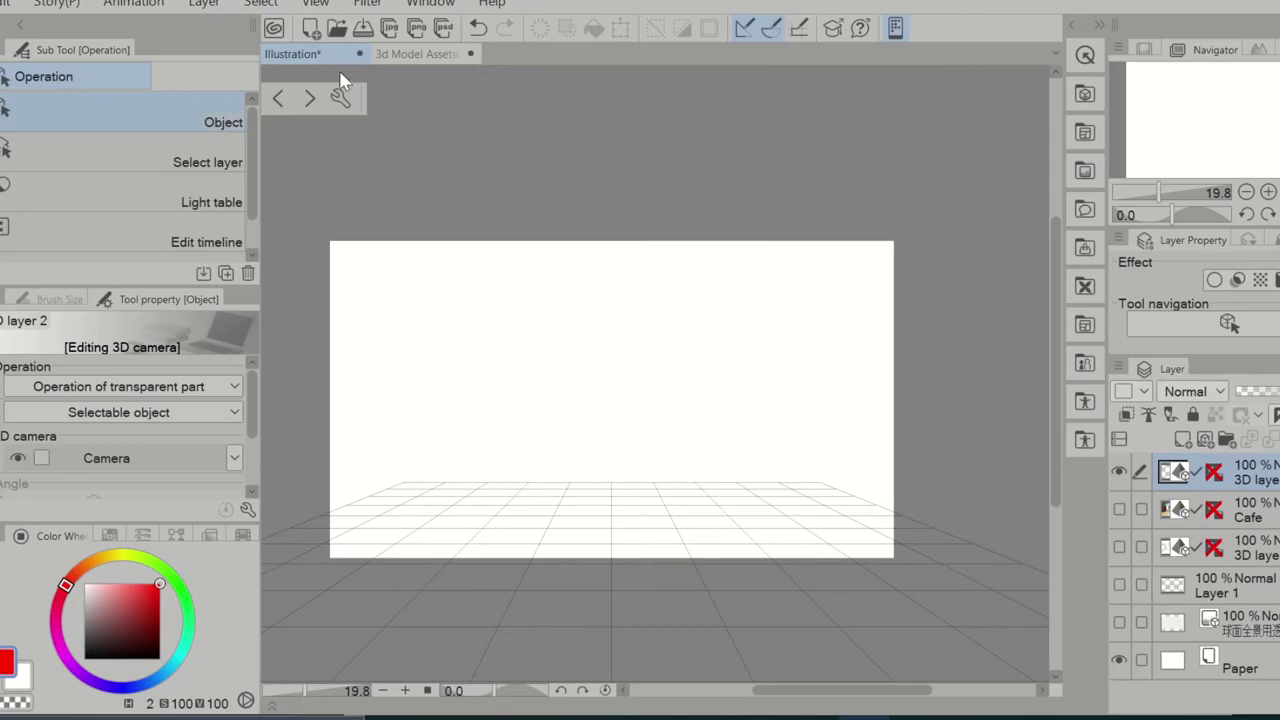
- Load the line-art room image as a panorama in 3D layer 2, increase its camera perspective and rotate the view
{"action": "left_click", "coordinate": [340, 100]}
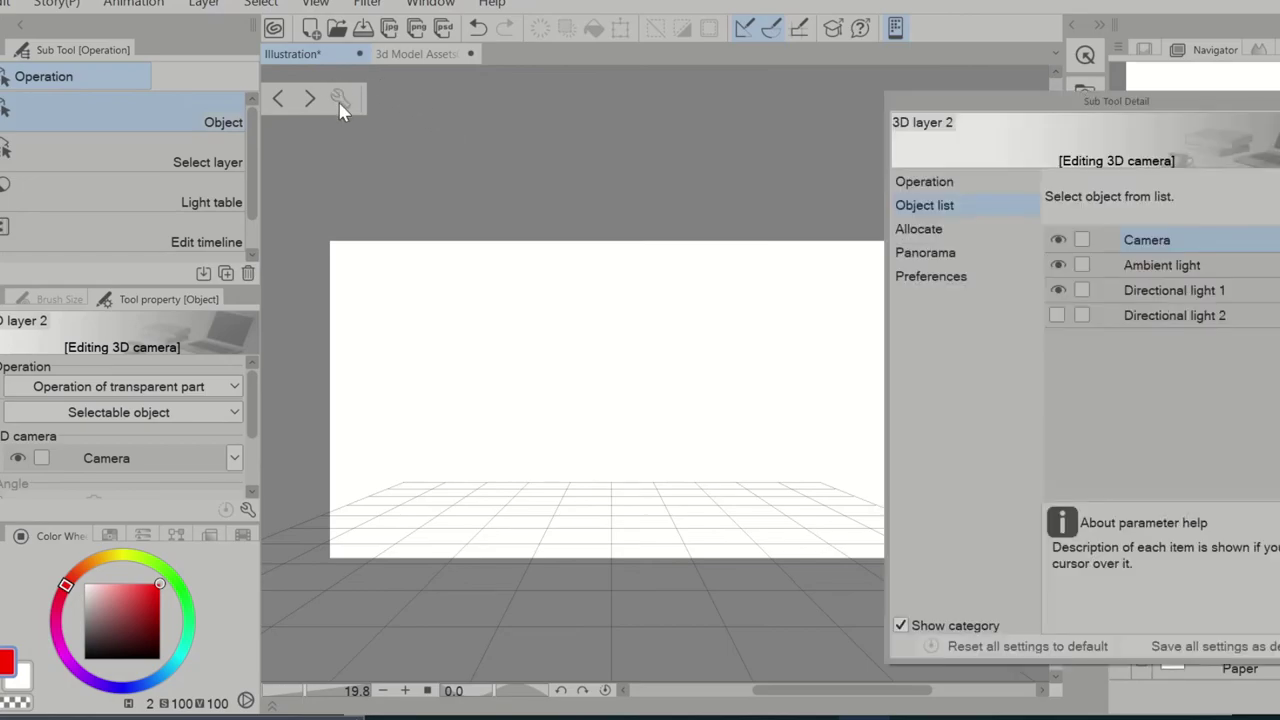
{"action": "left_click", "coordinate": [938, 252]}
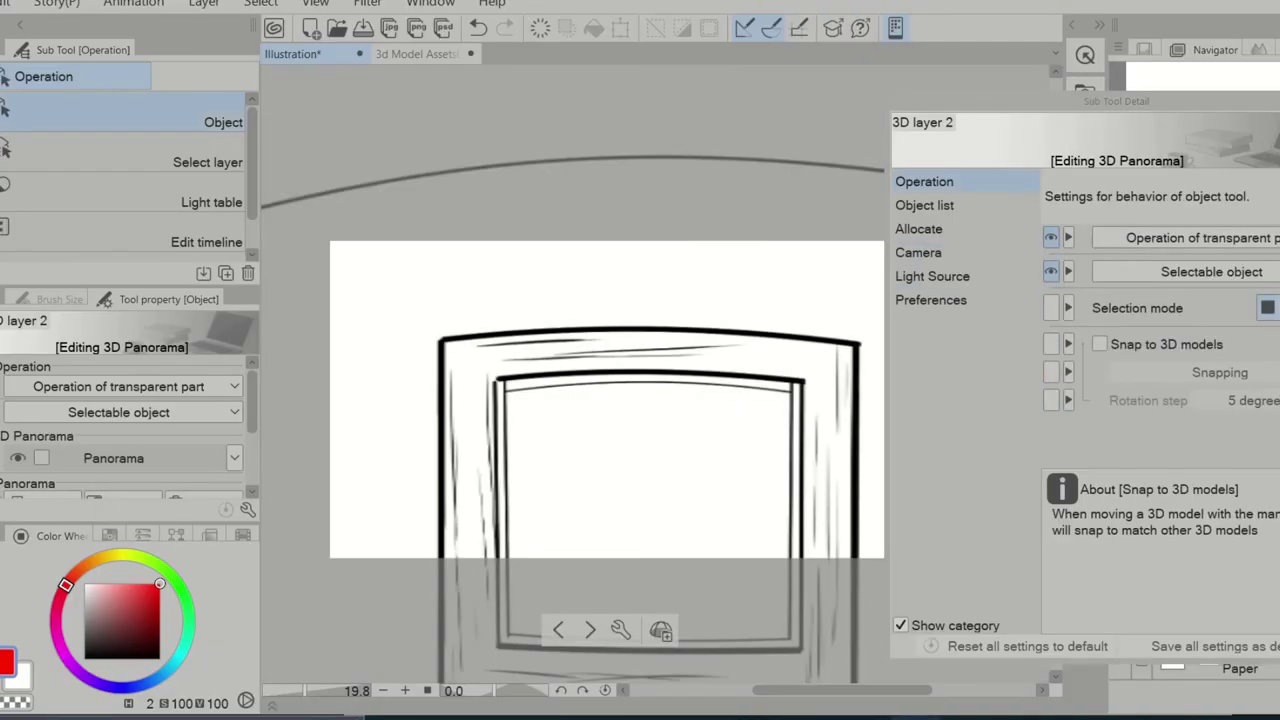
{"action": "left_click", "coordinate": [920, 253]}
{"action": "left_click_drag", "start_coordinate": [1160, 278], "coordinate": [1192, 285]}
{"action": "left_click_drag", "start_coordinate": [789, 400], "coordinate": [900, 425]}
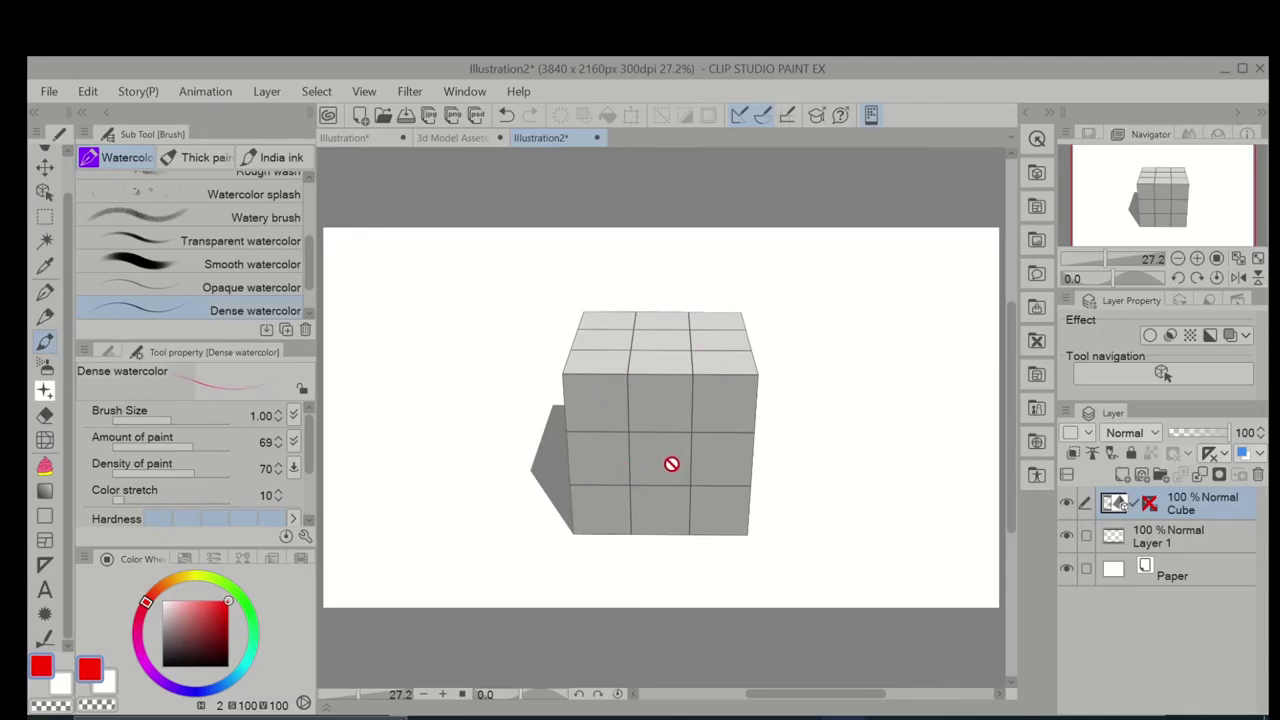
- Try the Edit timeline sub tool and the G-pen on the Cube layer, and return to the Object sub tool
{"action": "left_click", "coordinate": [42, 195]}
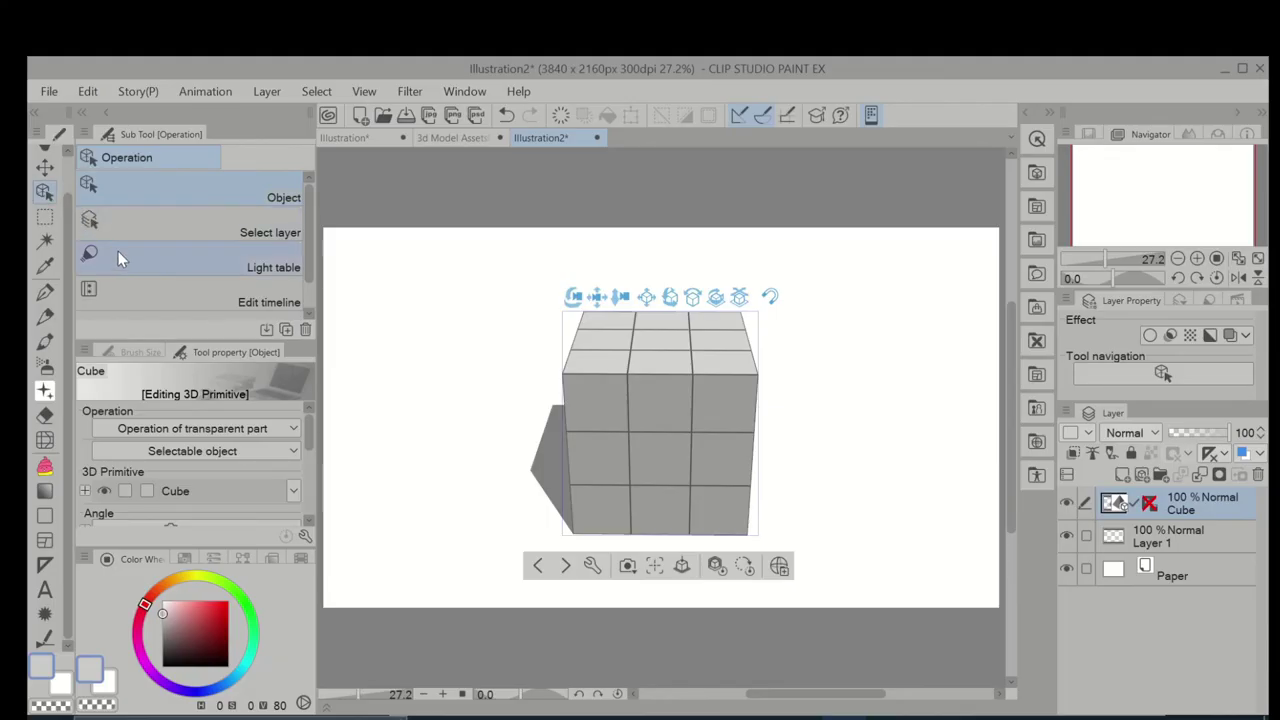
{"action": "left_click", "coordinate": [121, 287]}
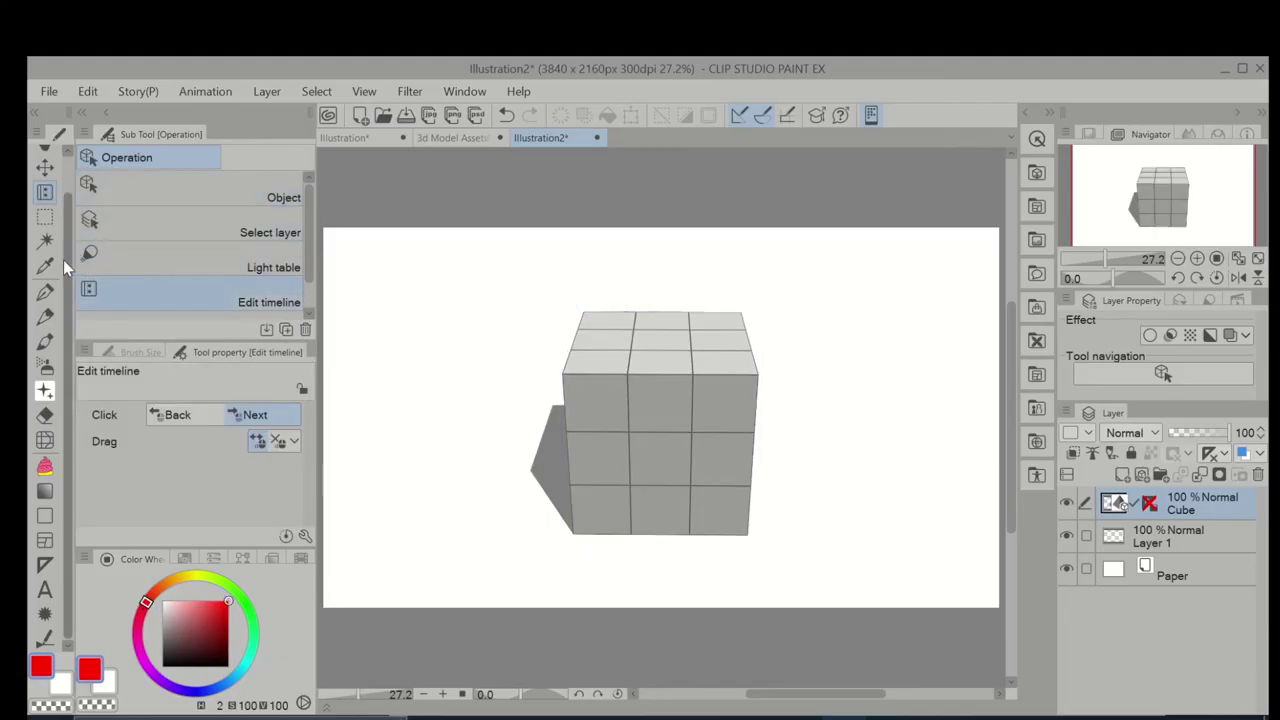
{"action": "left_click", "coordinate": [45, 296]}
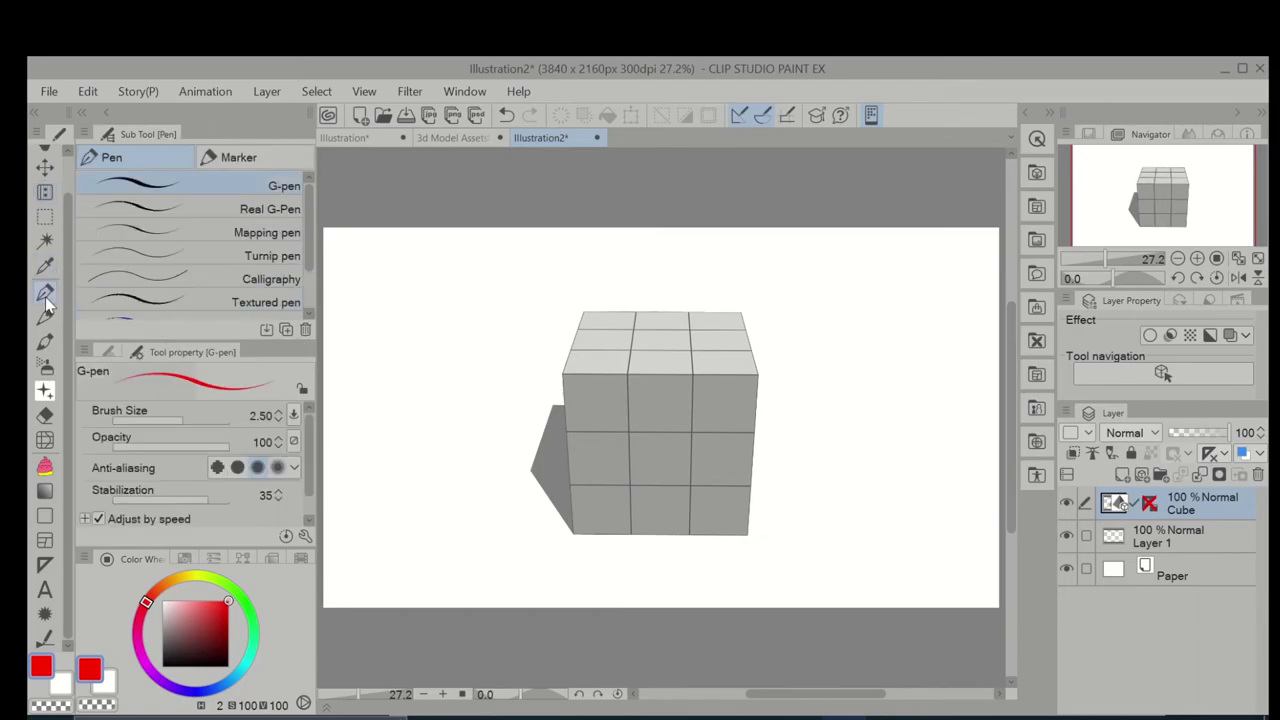
{"action": "left_click", "coordinate": [45, 193]}
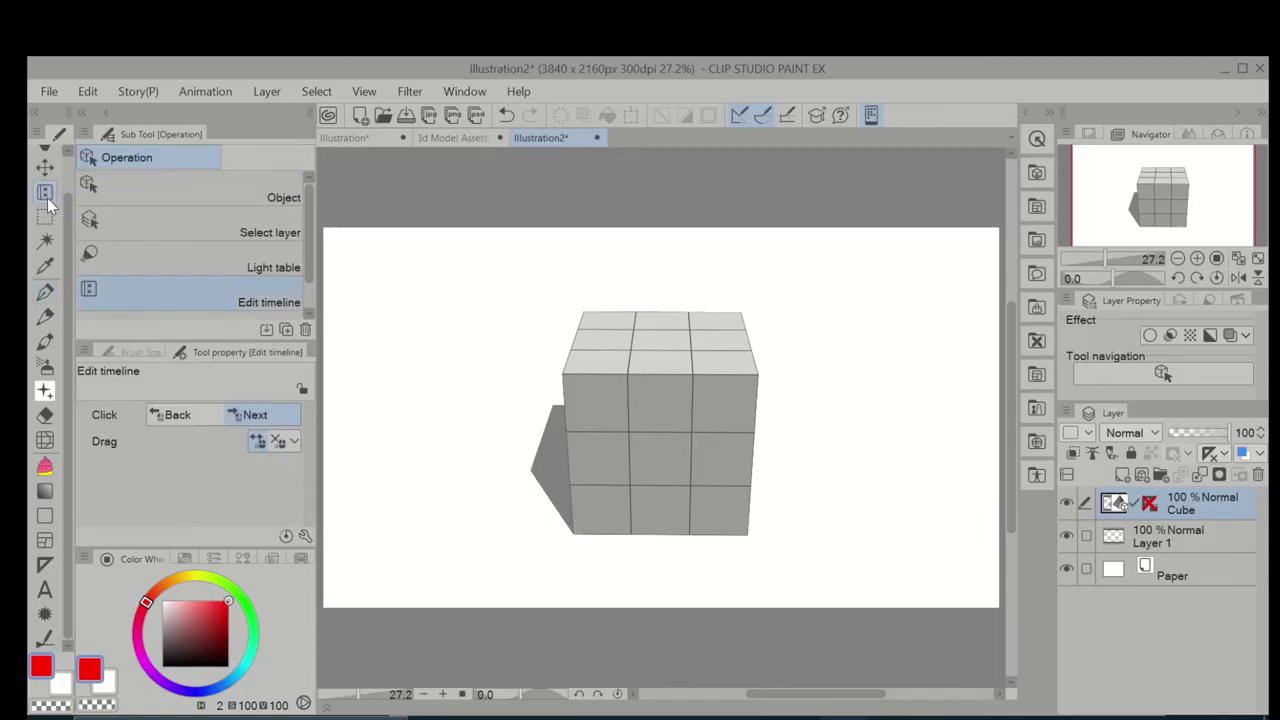
{"action": "left_click", "coordinate": [132, 197]}
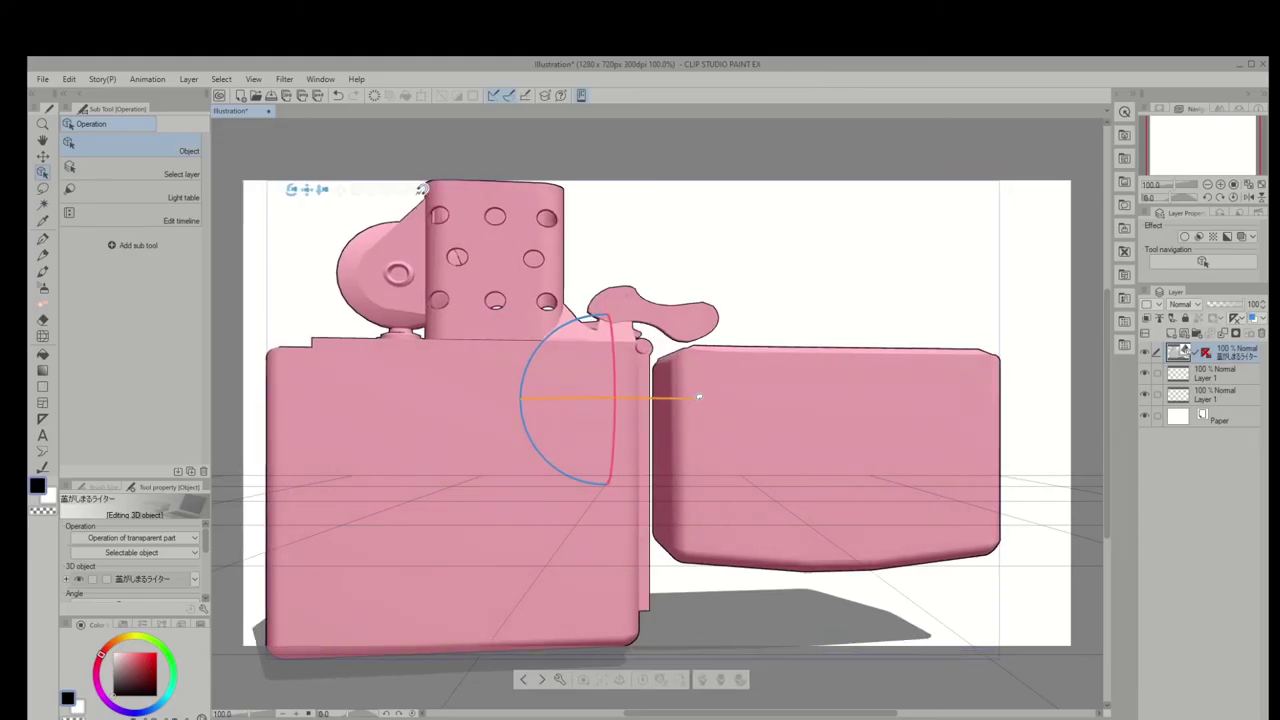
- Try rotating the lighter model with its ring handle, and move the camera back and orbit around the model
{"action": "left_click_drag", "start_coordinate": [698, 397], "coordinate": [657, 542]}
{"action": "left_click_drag", "start_coordinate": [741, 597], "coordinate": [740, 600]}
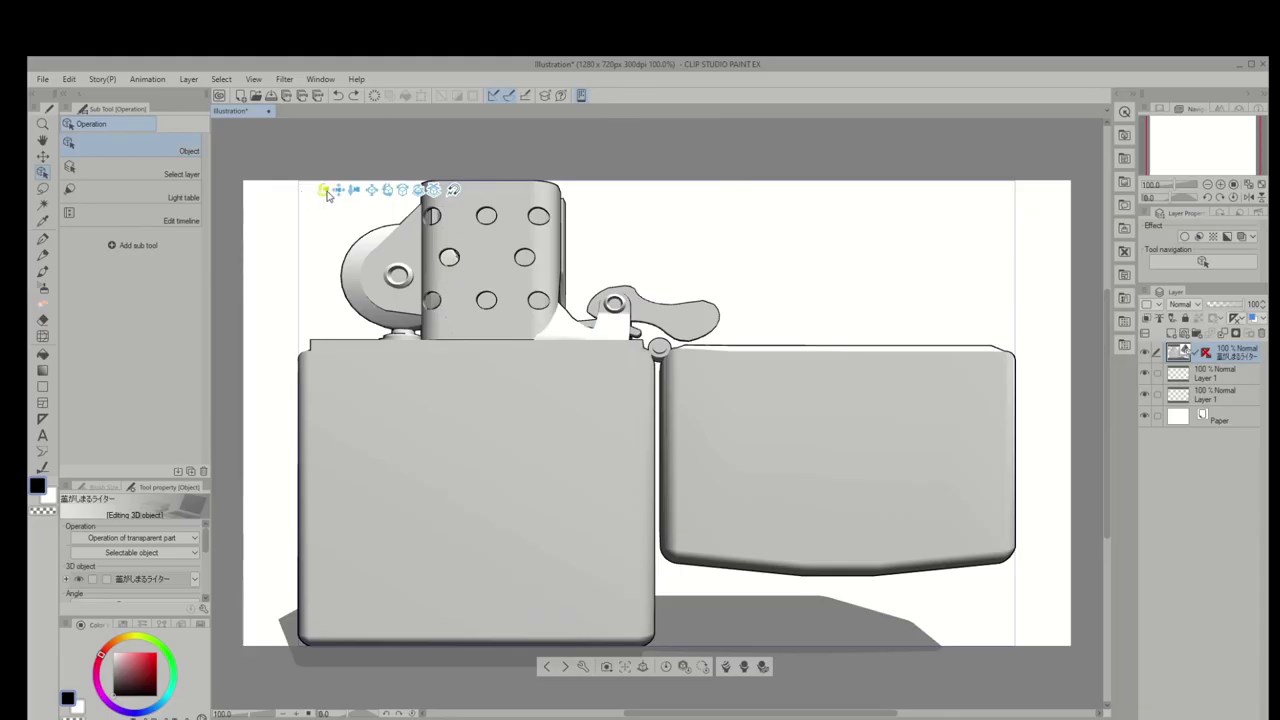
{"action": "left_click_drag", "start_coordinate": [355, 197], "coordinate": [346, 145]}
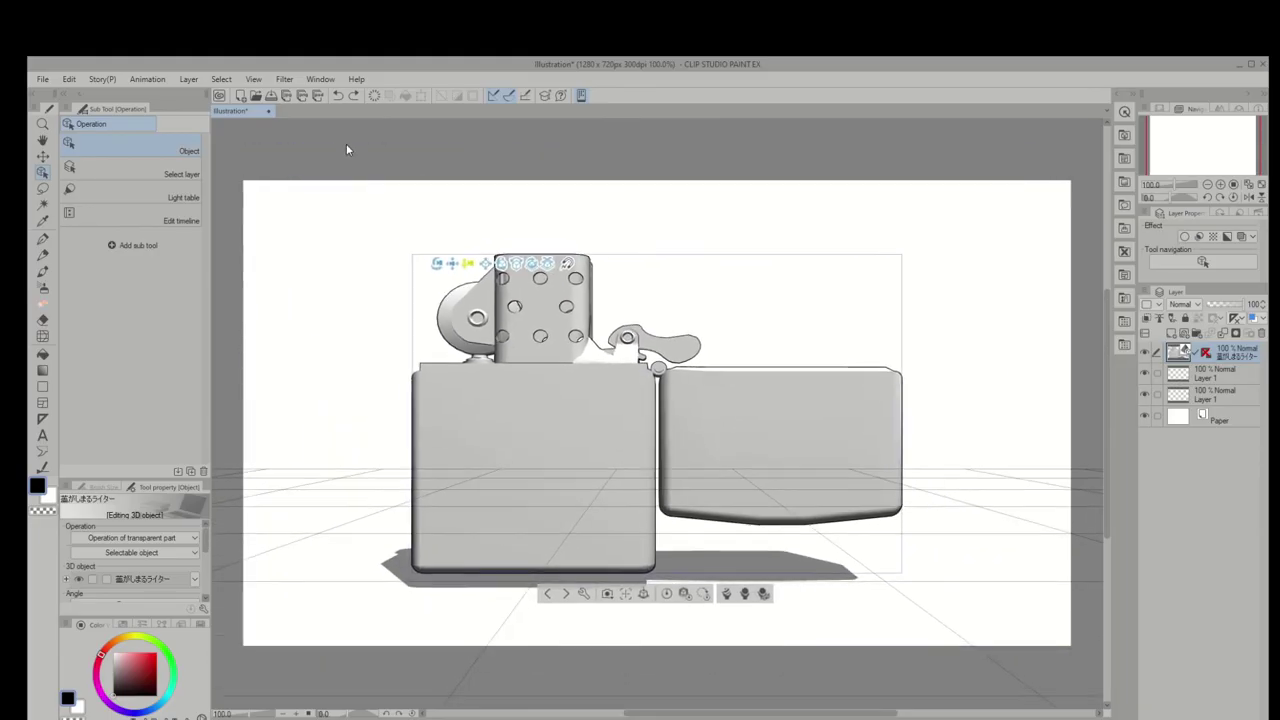
{"action": "left_click_drag", "start_coordinate": [447, 273], "coordinate": [290, 329]}
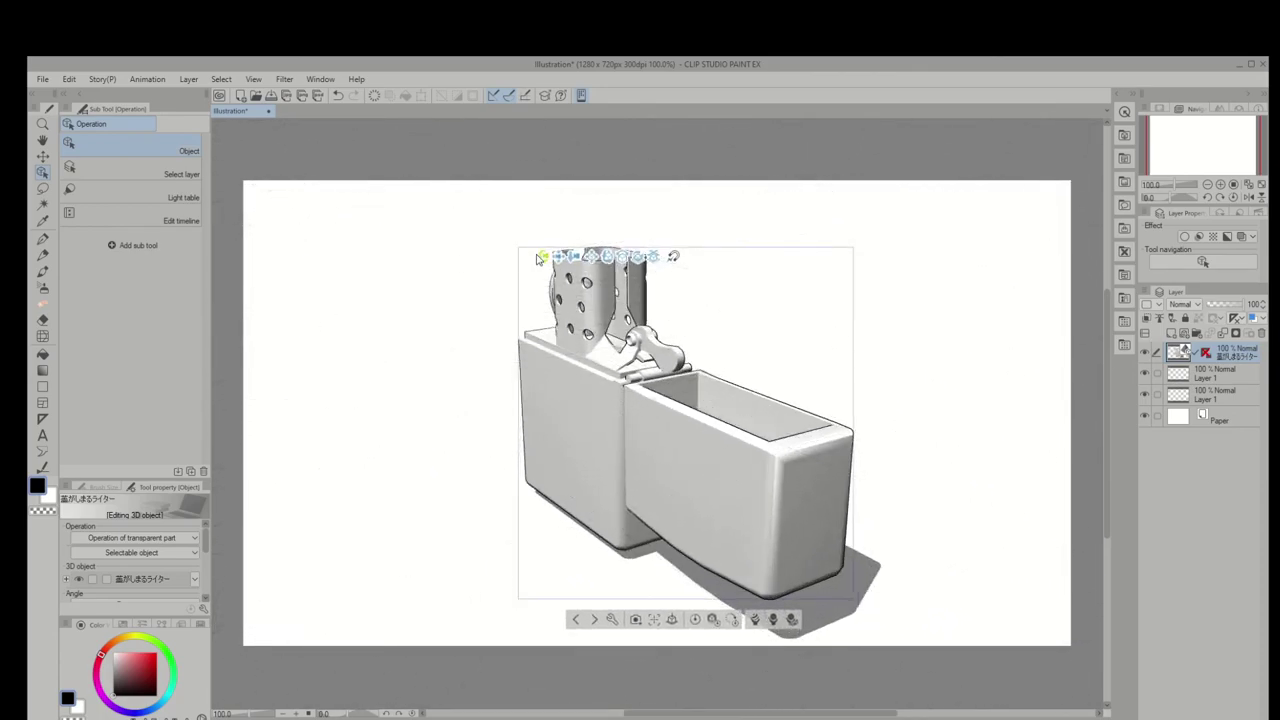
{"action": "left_click_drag", "start_coordinate": [548, 258], "coordinate": [298, 256]}
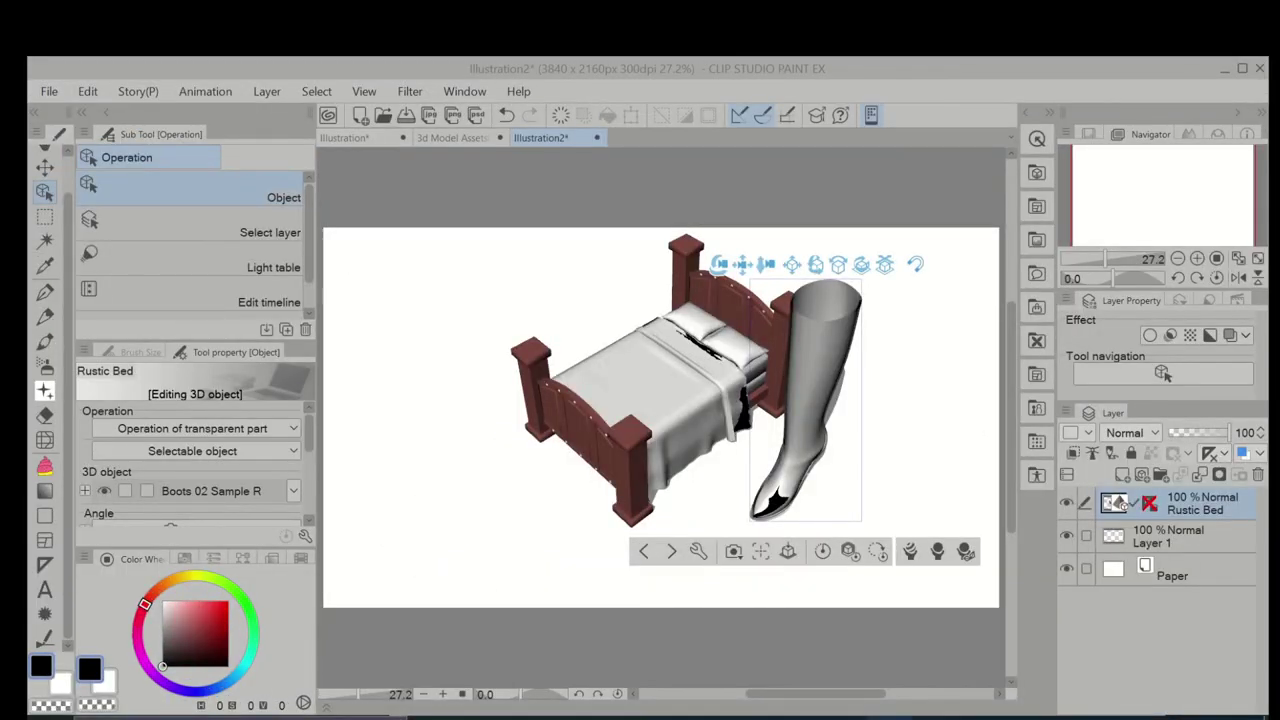
- Turn off the outline width of the Boots 02 Sample R model beside the bed
{"action": "left_click_drag", "start_coordinate": [537, 314], "coordinate": [617, 251]}
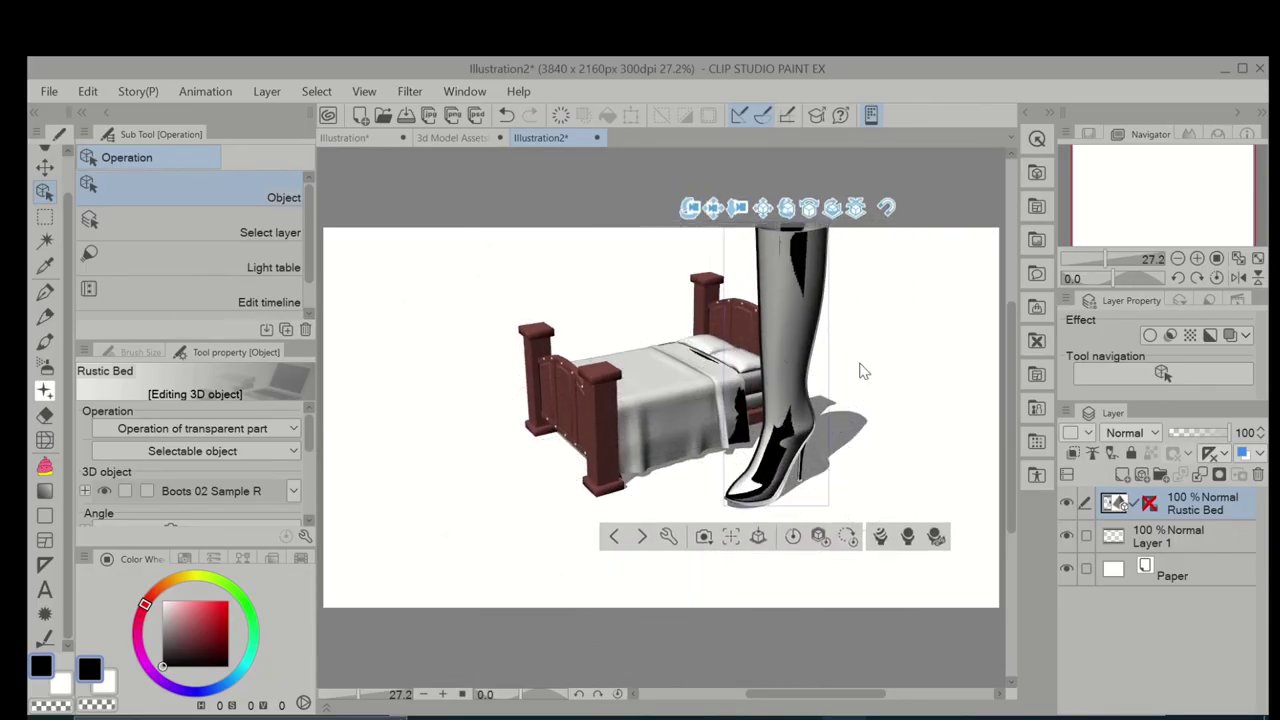
{"action": "left_click_drag", "start_coordinate": [946, 360], "coordinate": [891, 323]}
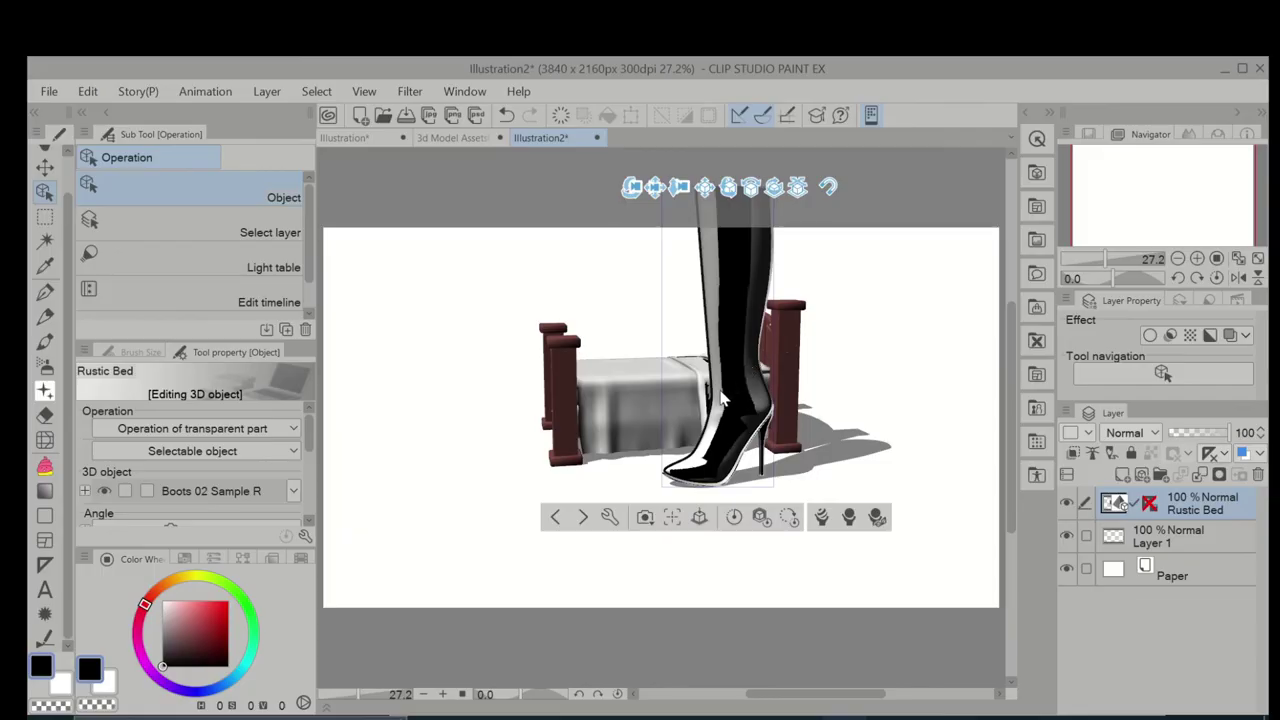
{"action": "left_click", "coordinate": [727, 444]}
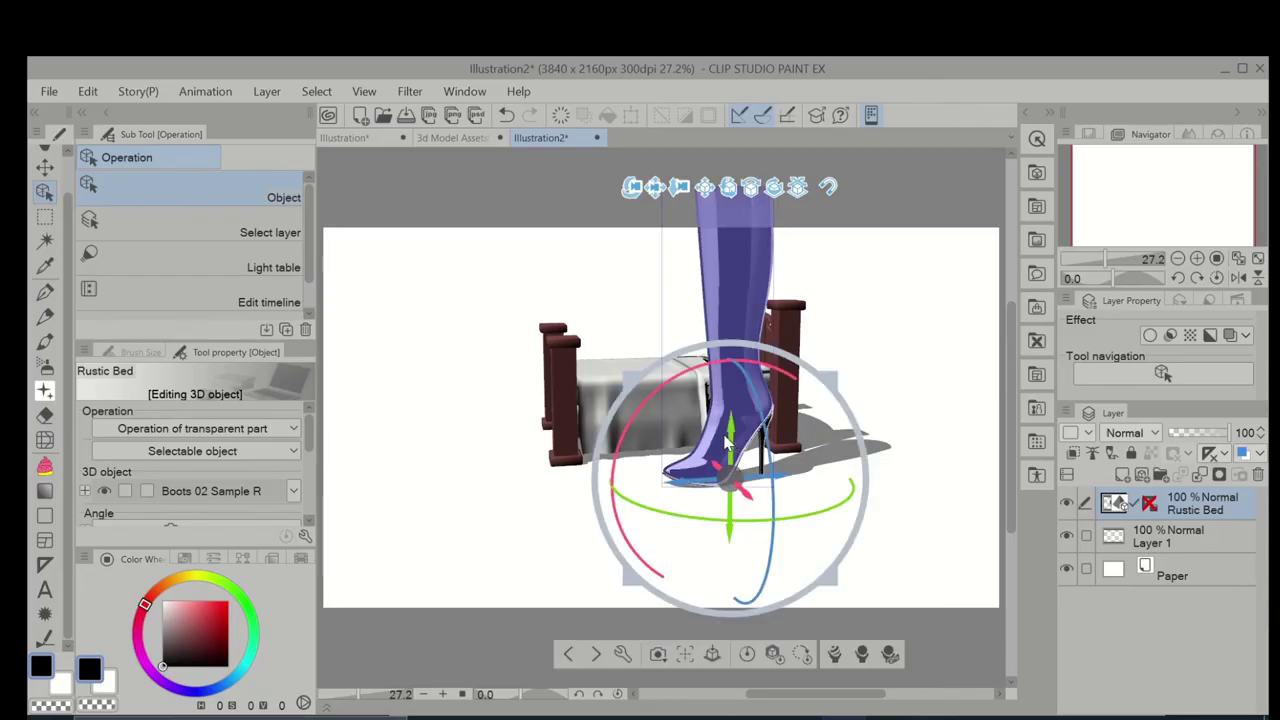
{"action": "left_click", "coordinate": [620, 657]}
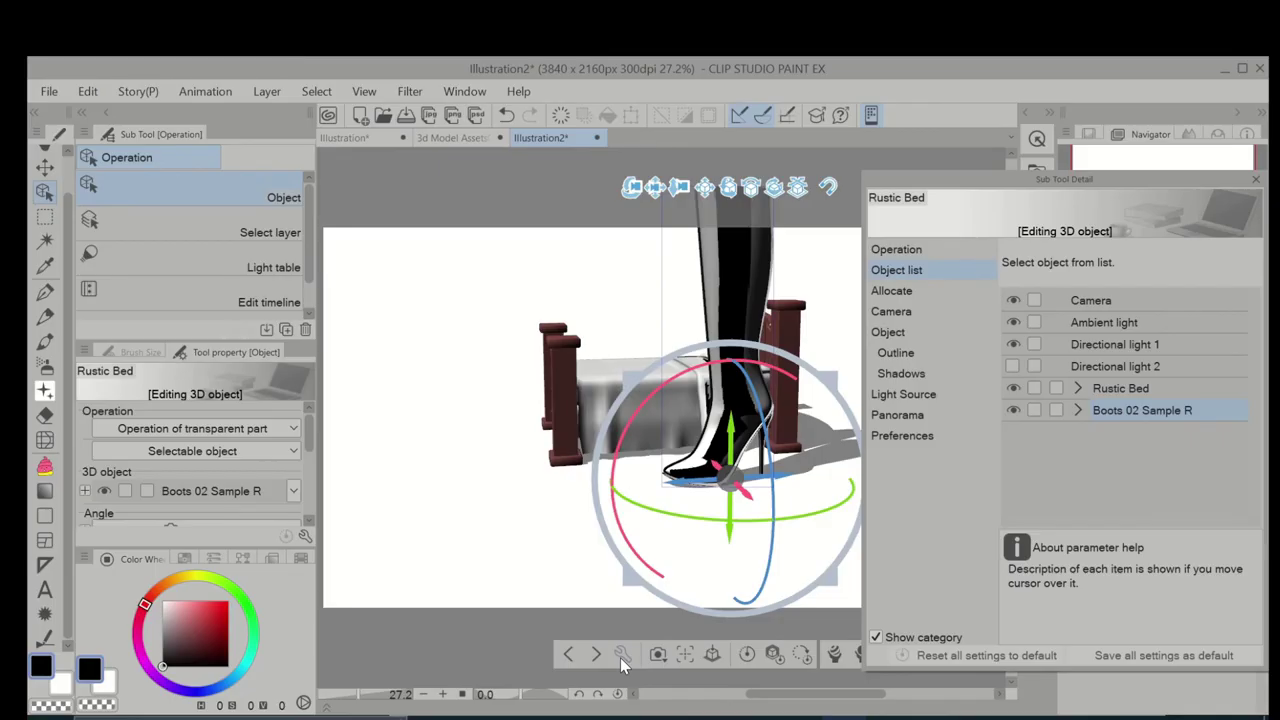
{"action": "left_click", "coordinate": [906, 358]}
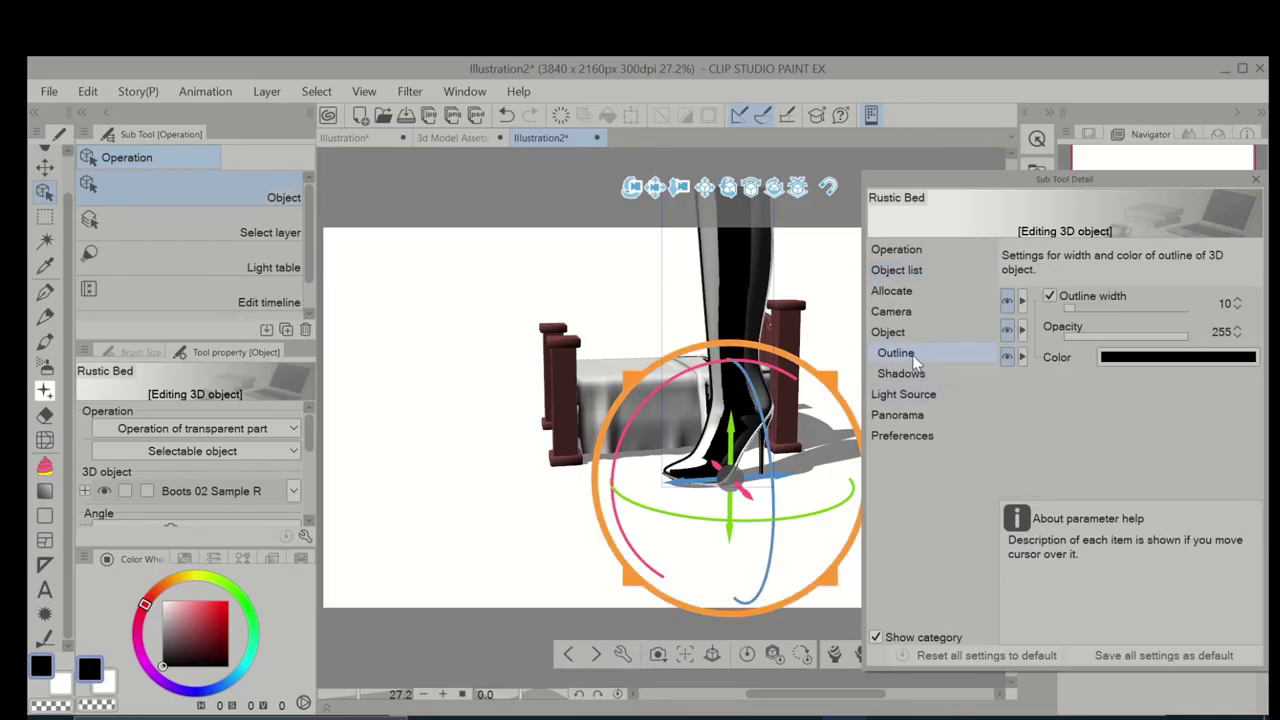
{"action": "left_click", "coordinate": [1055, 296]}
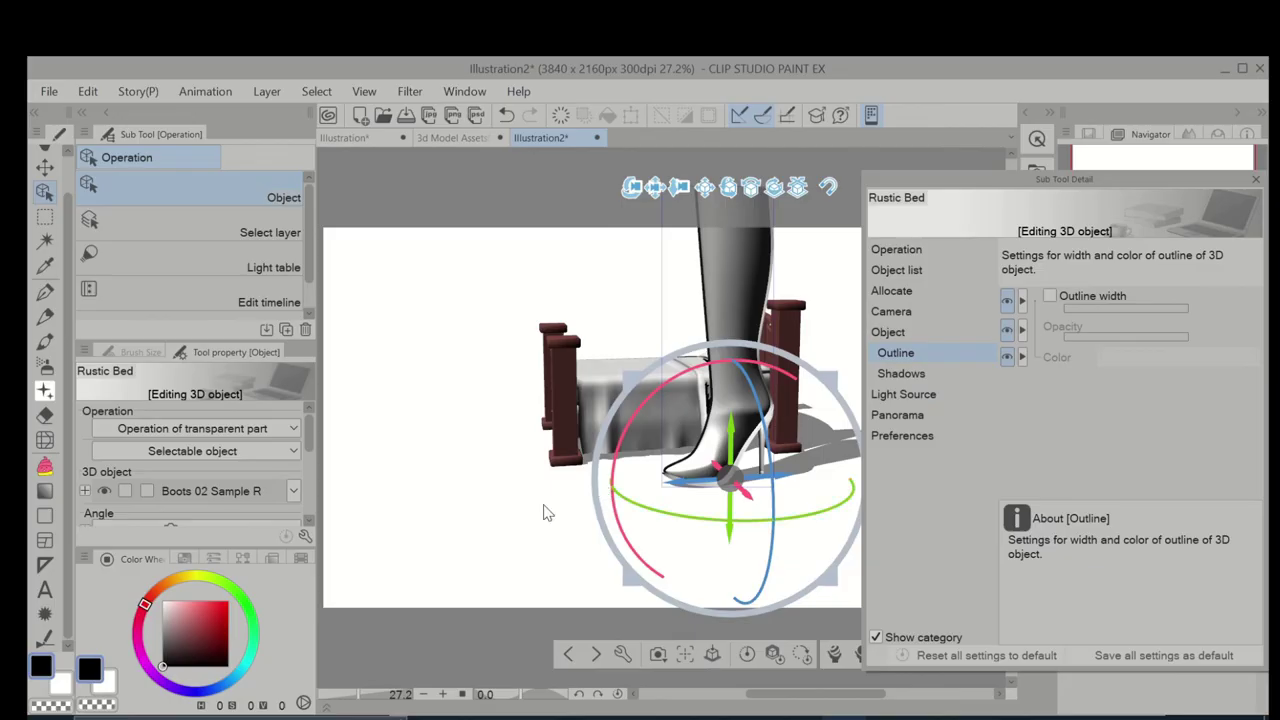
- Turn off the outline width of the Rustic Bed model and orbit the camera to check the bed without its outline
{"action": "left_click_drag", "start_coordinate": [494, 445], "coordinate": [780, 563]}
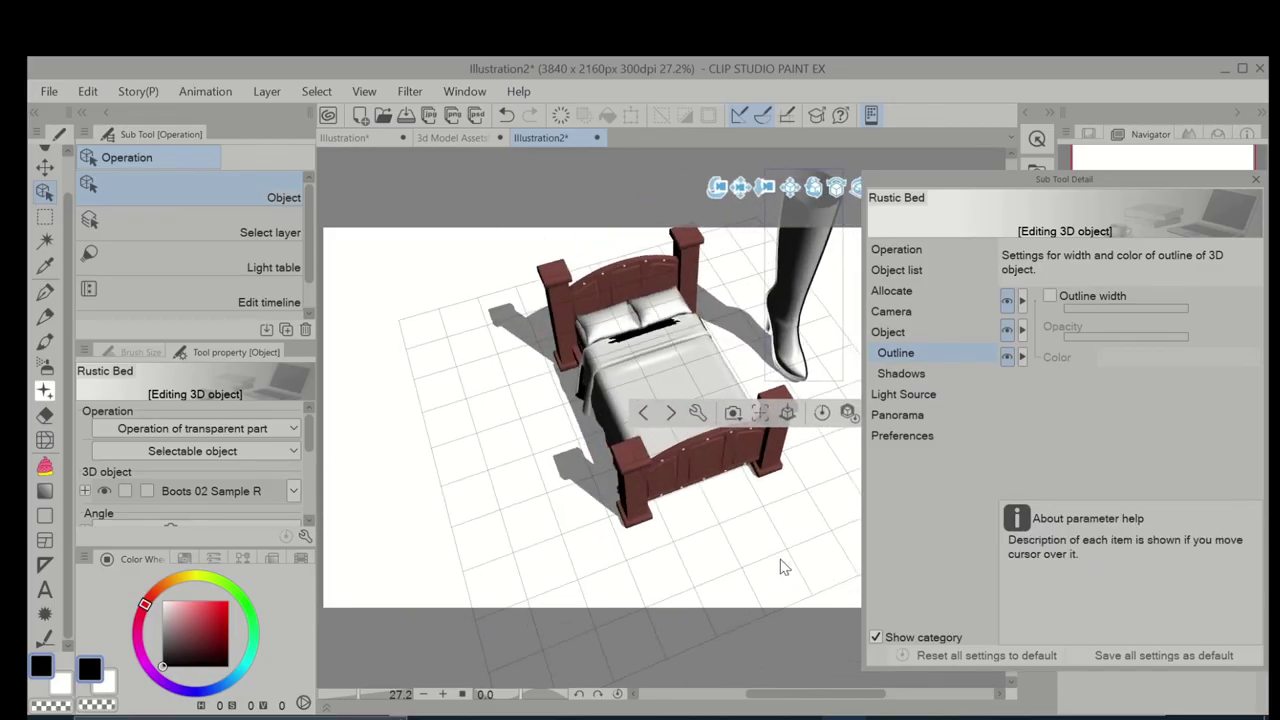
{"action": "left_click", "coordinate": [641, 369]}
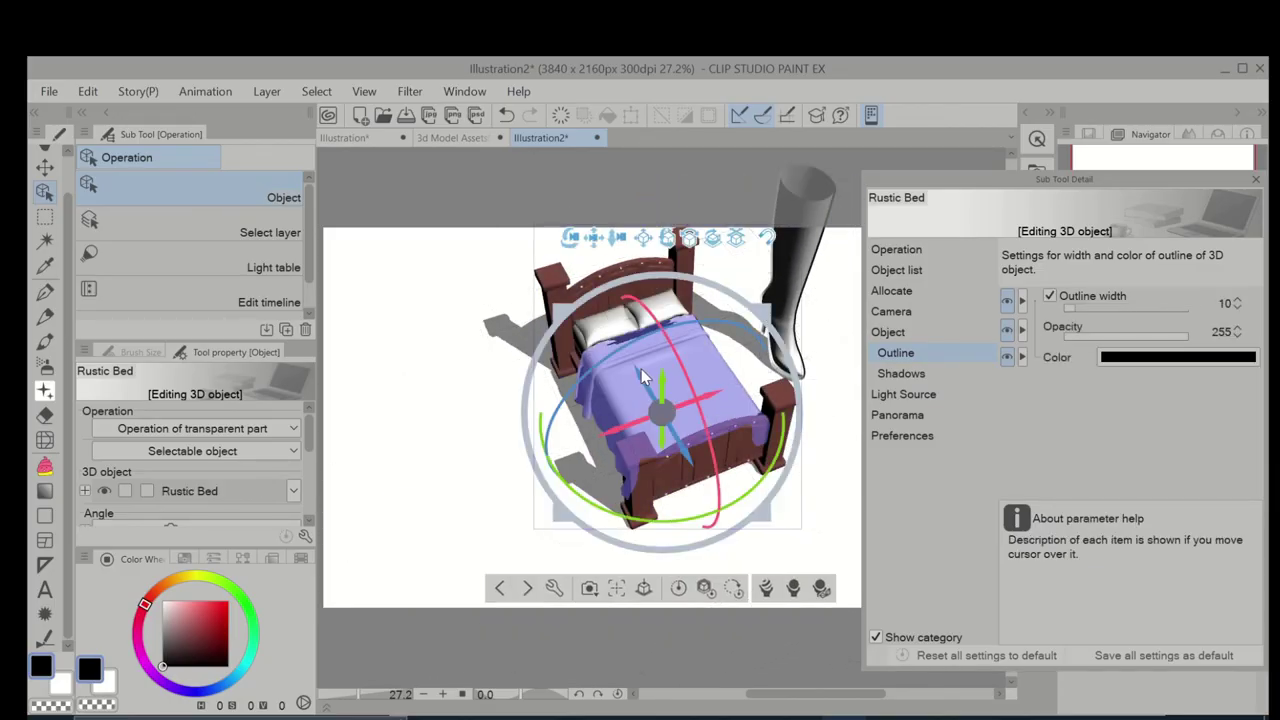
{"action": "left_click", "coordinate": [1049, 297]}
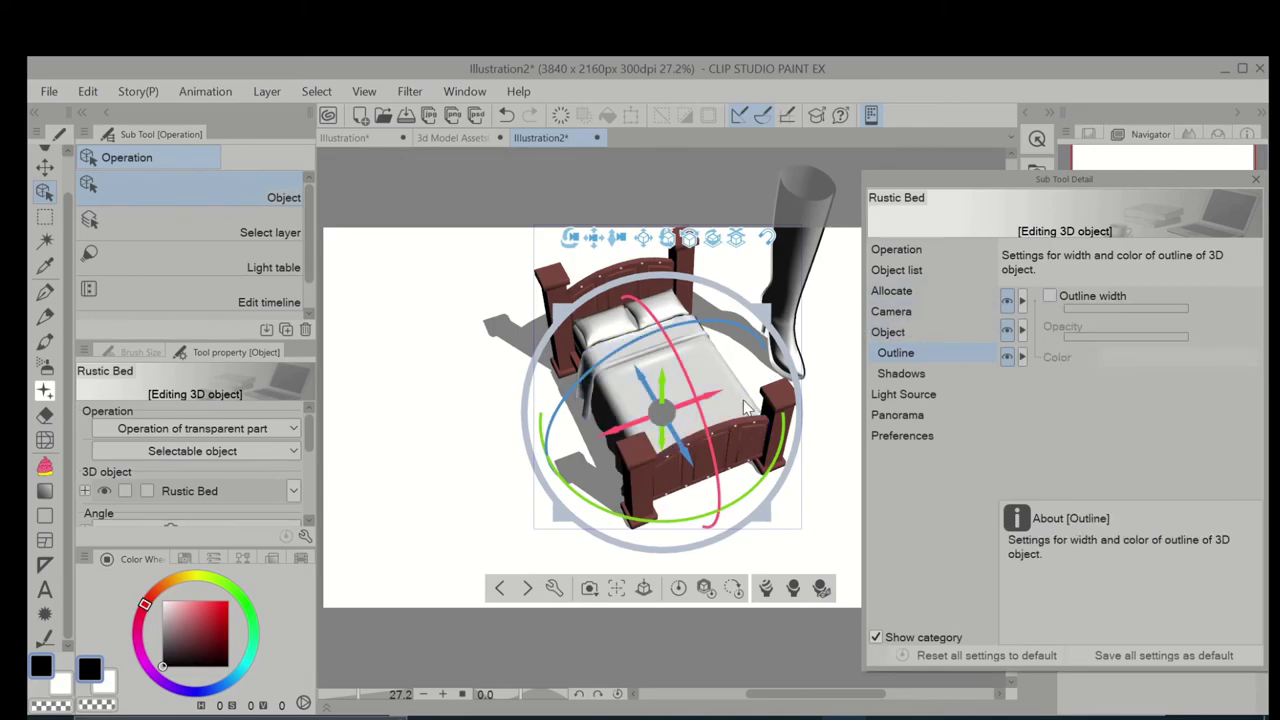
{"action": "left_click_drag", "start_coordinate": [517, 434], "coordinate": [800, 300]}
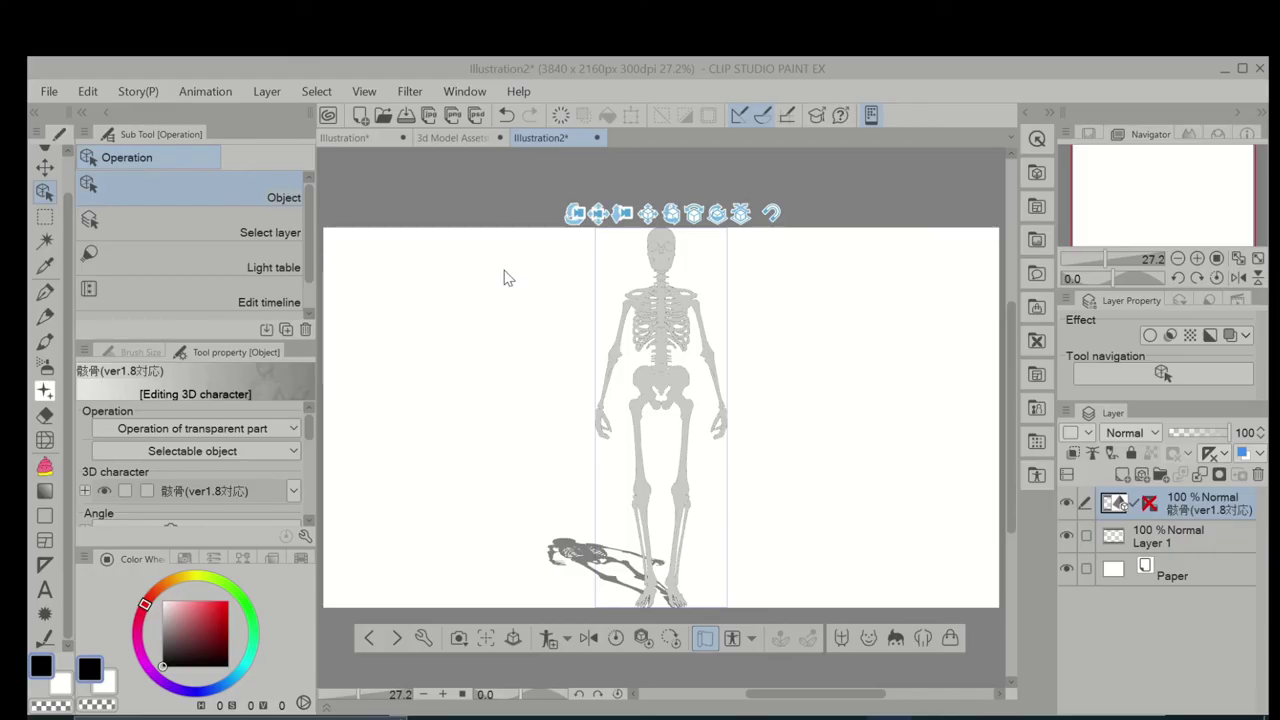
- Turn on Apply light source in the skeleton character's shadow settings and orbit the camera around the model
{"action": "left_click_drag", "start_coordinate": [500, 391], "coordinate": [514, 487]}
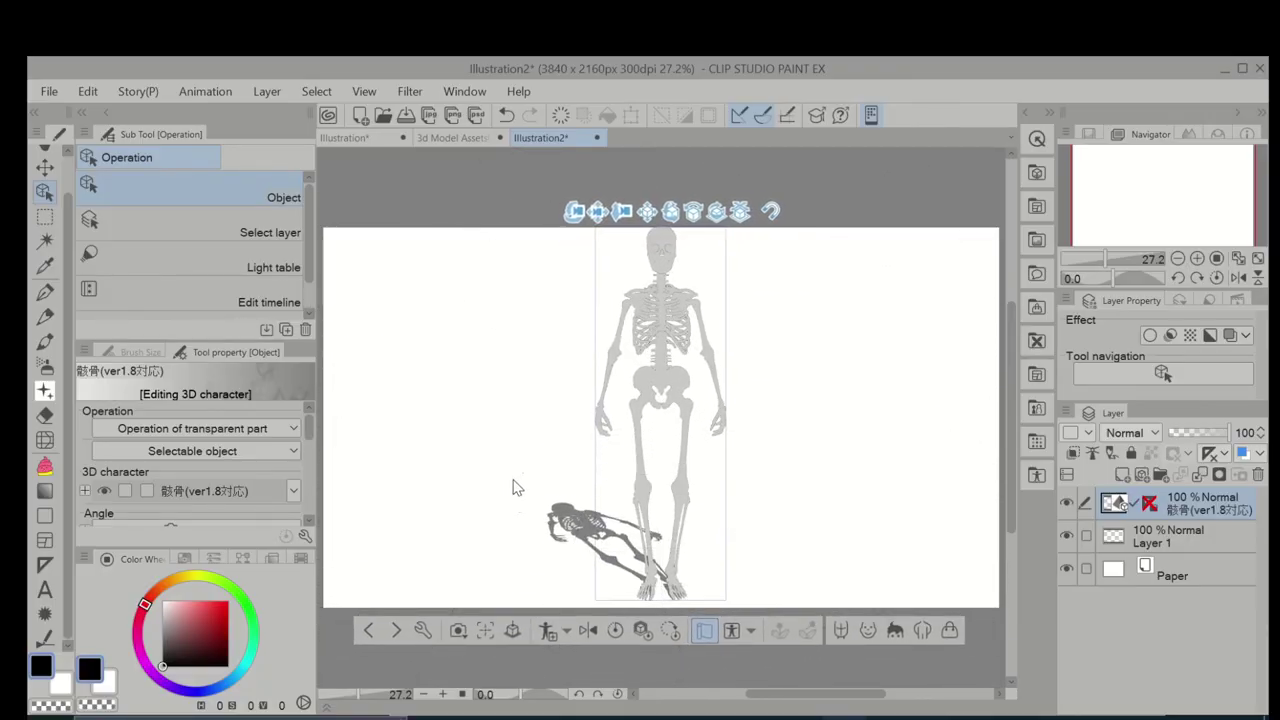
{"action": "left_click", "coordinate": [423, 630]}
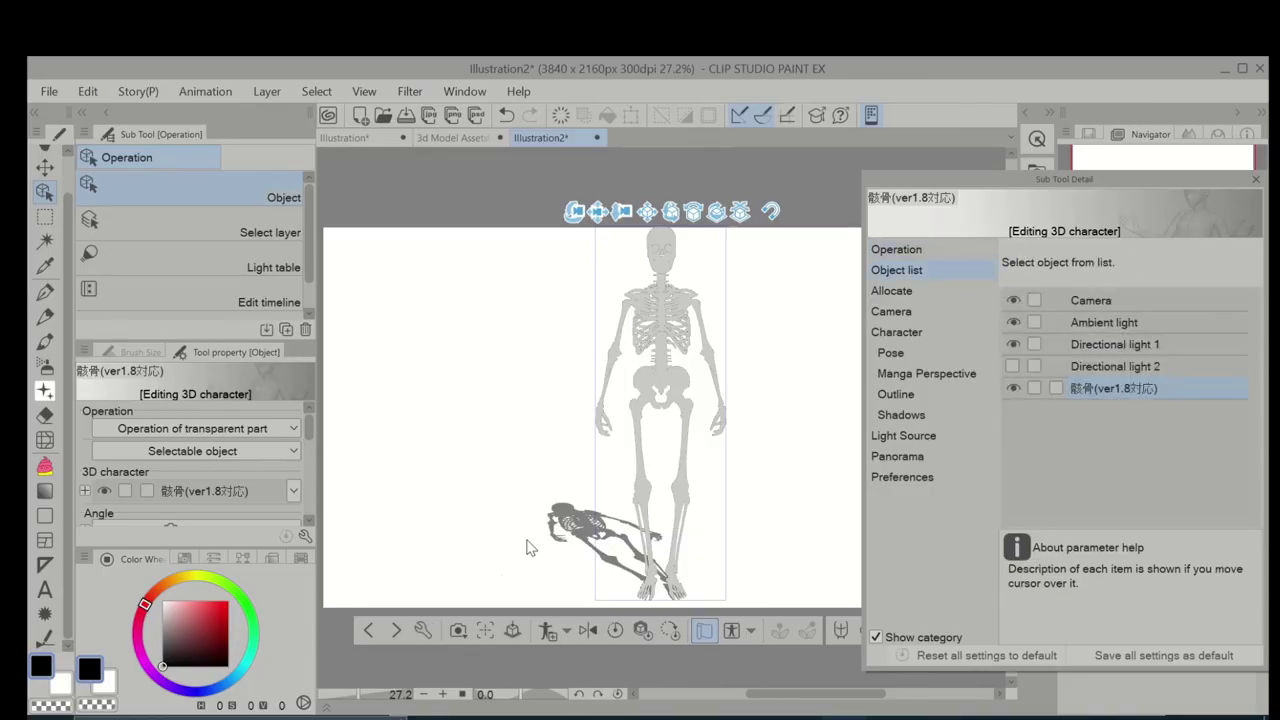
{"action": "left_click", "coordinate": [897, 416]}
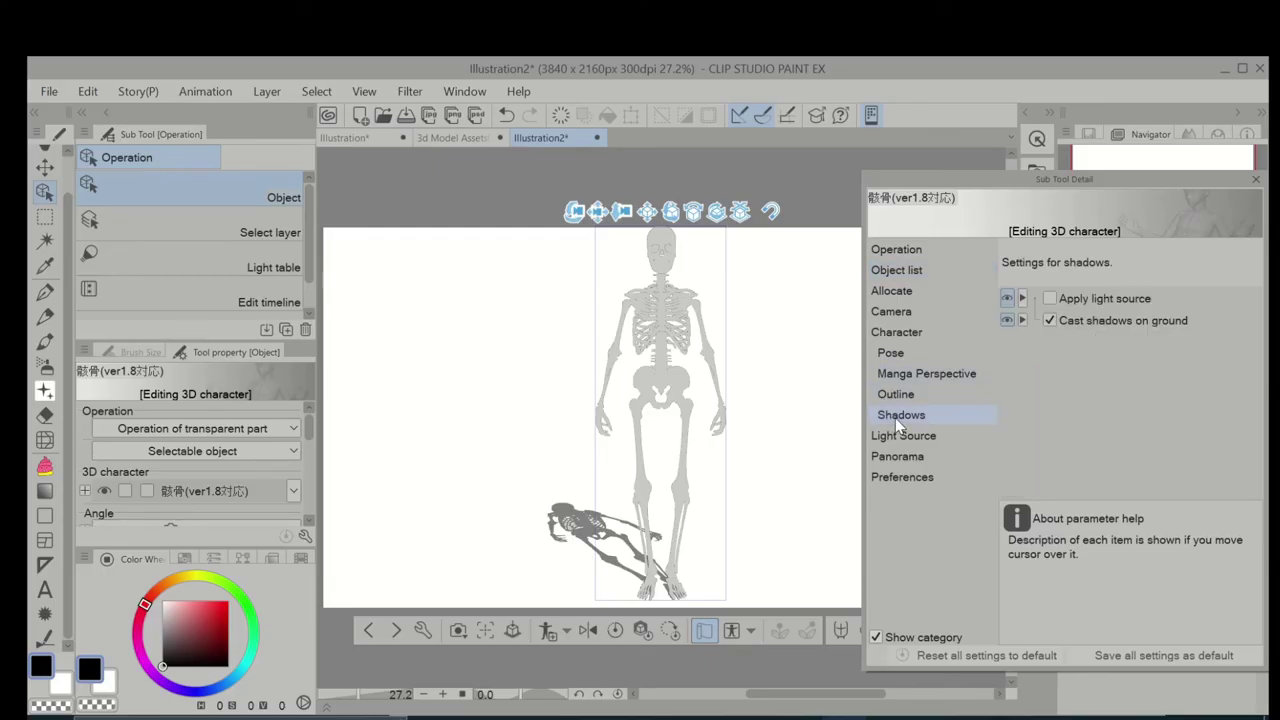
{"action": "left_click", "coordinate": [1049, 299]}
{"action": "left_click_drag", "start_coordinate": [820, 326], "coordinate": [542, 360]}
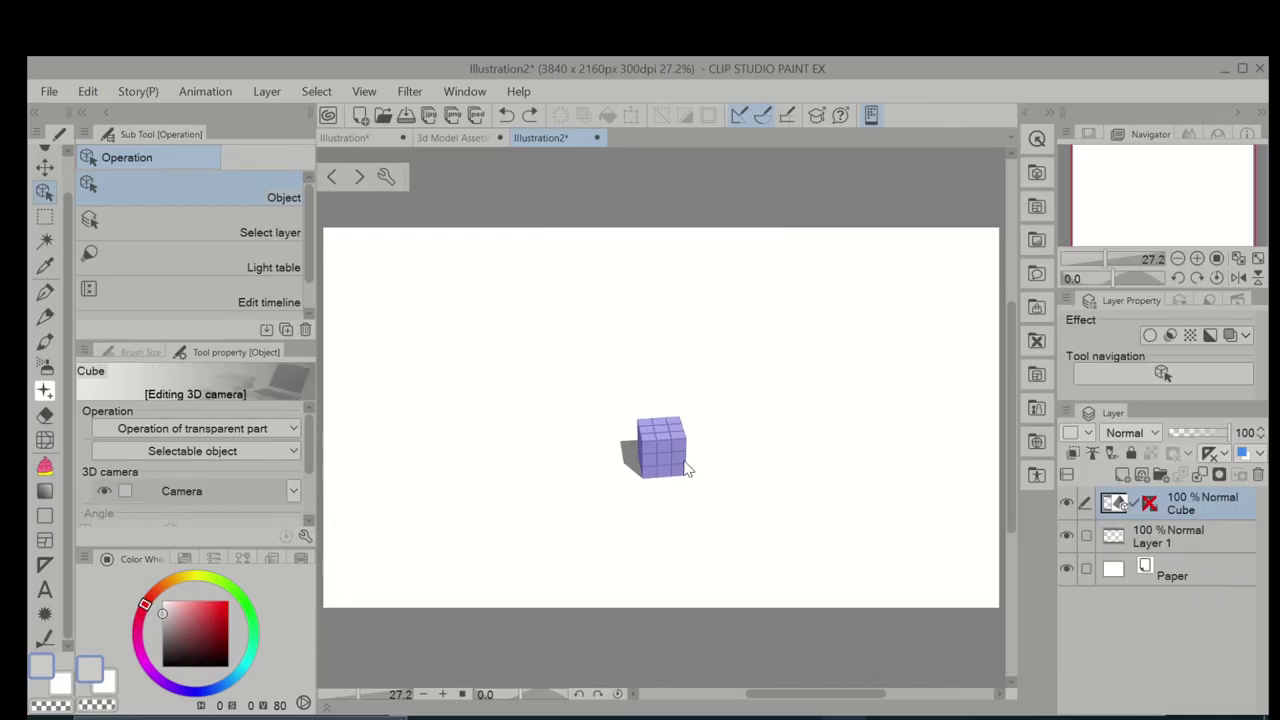
- Select the cube primitive, place a copy beside it along its red axis, and repeat the duplication four times to form a row
{"action": "left_click", "coordinate": [363, 181]}
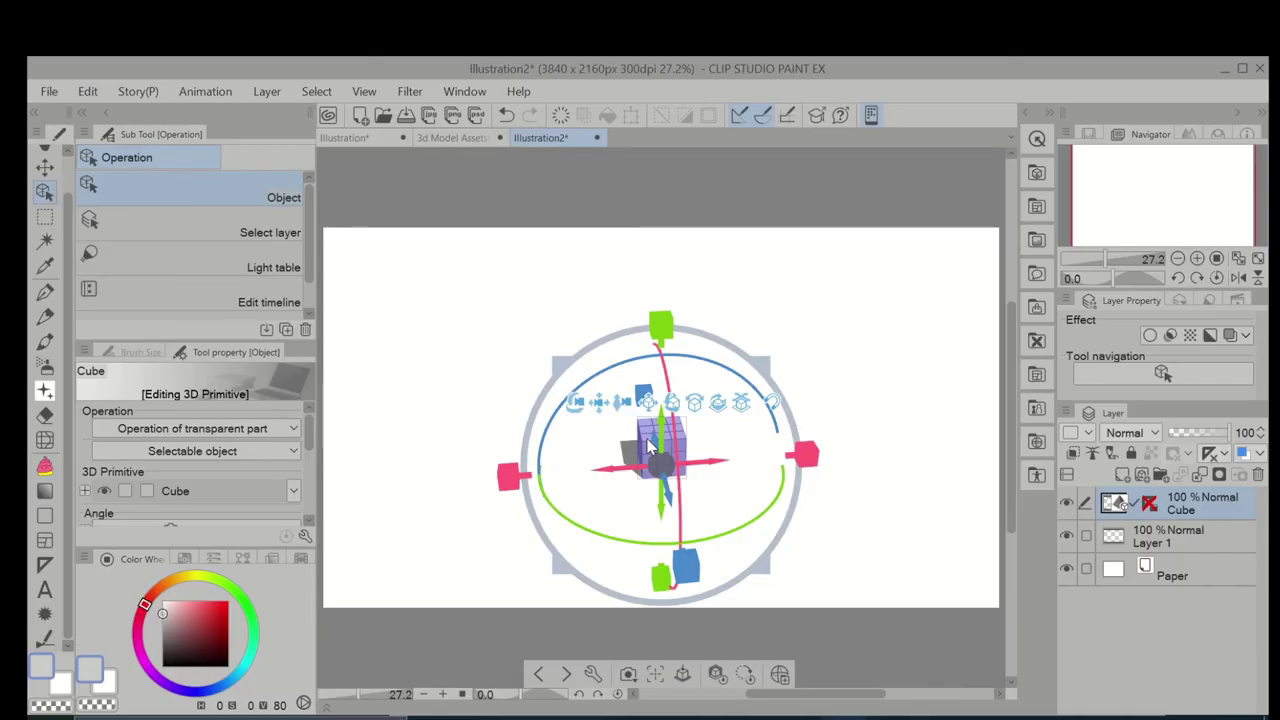
{"action": "left_click_drag", "start_coordinate": [707, 457], "coordinate": [766, 452]}
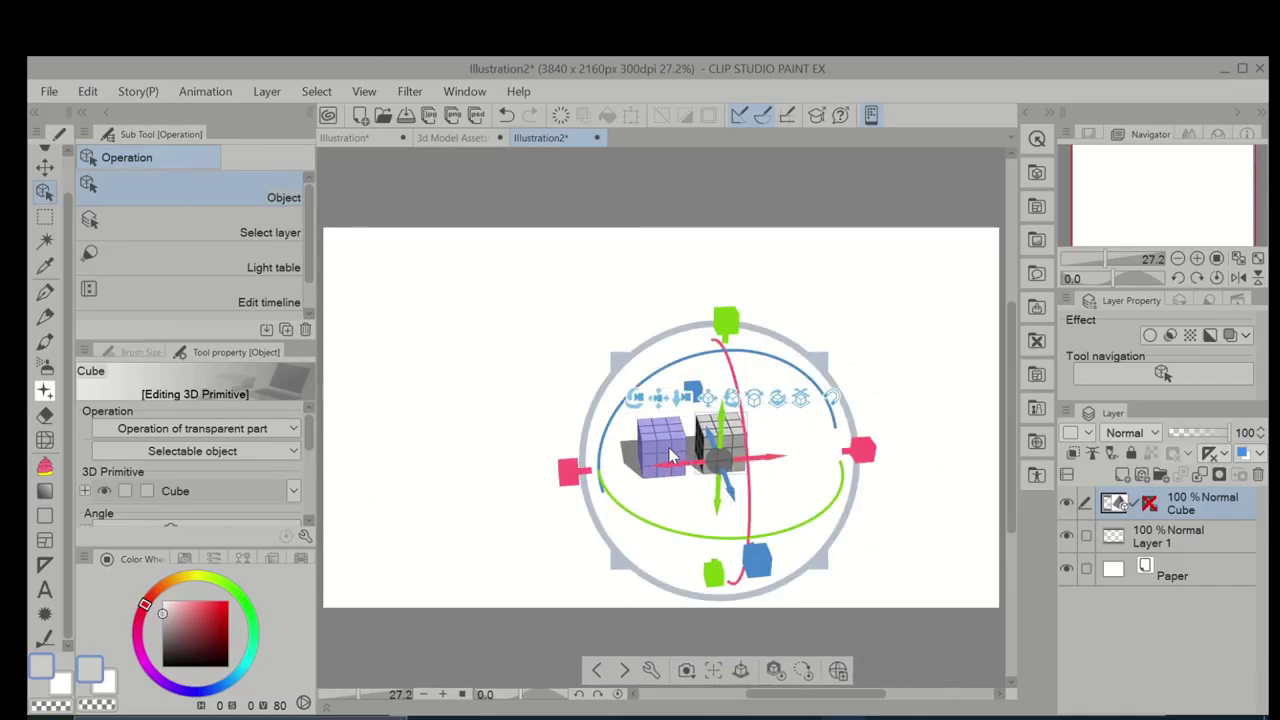
{"action": "key", "text": "ctrl+d"}
{"action": "key", "text": "ctrl+d"}
{"action": "key", "text": "ctrl+d"}
{"action": "key", "text": "ctrl+d"}
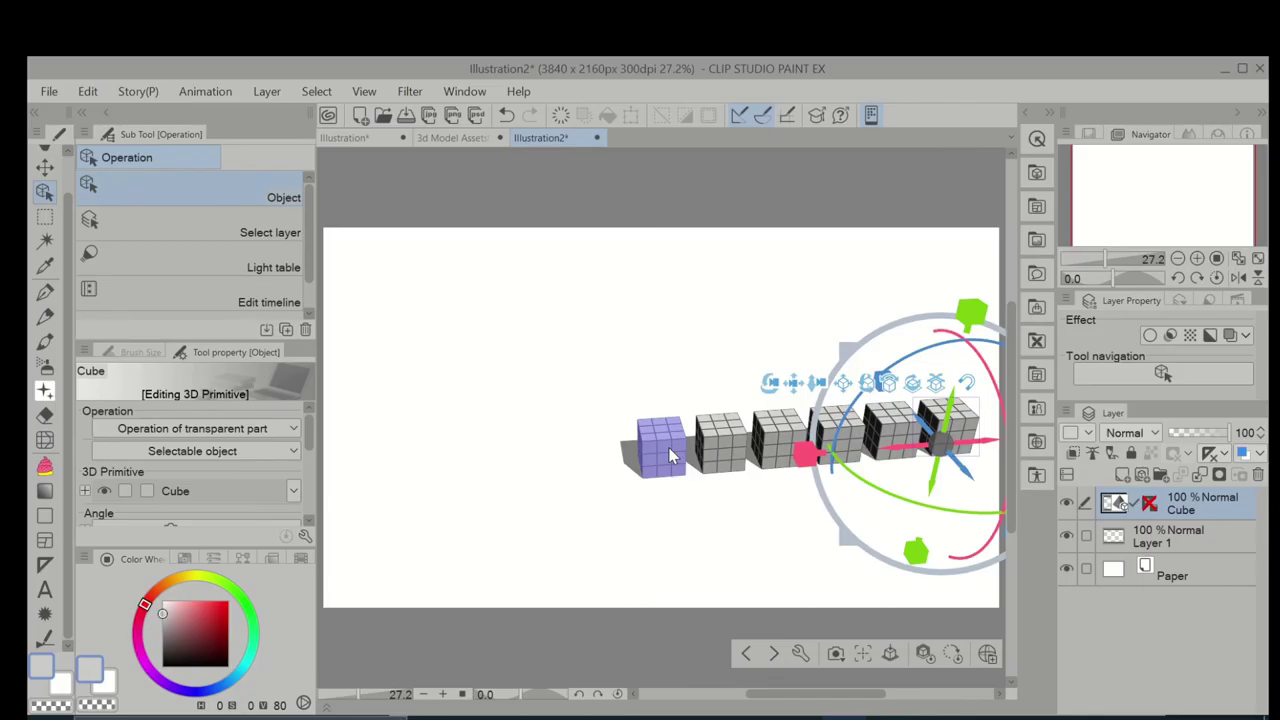
- Undo all the cube duplications and reselect the original cube
{"action": "key", "text": "ctrl+z"}
{"action": "key", "text": "ctrl+z"}
{"action": "key", "text": "ctrl+z"}
{"action": "key", "text": "ctrl+z"}
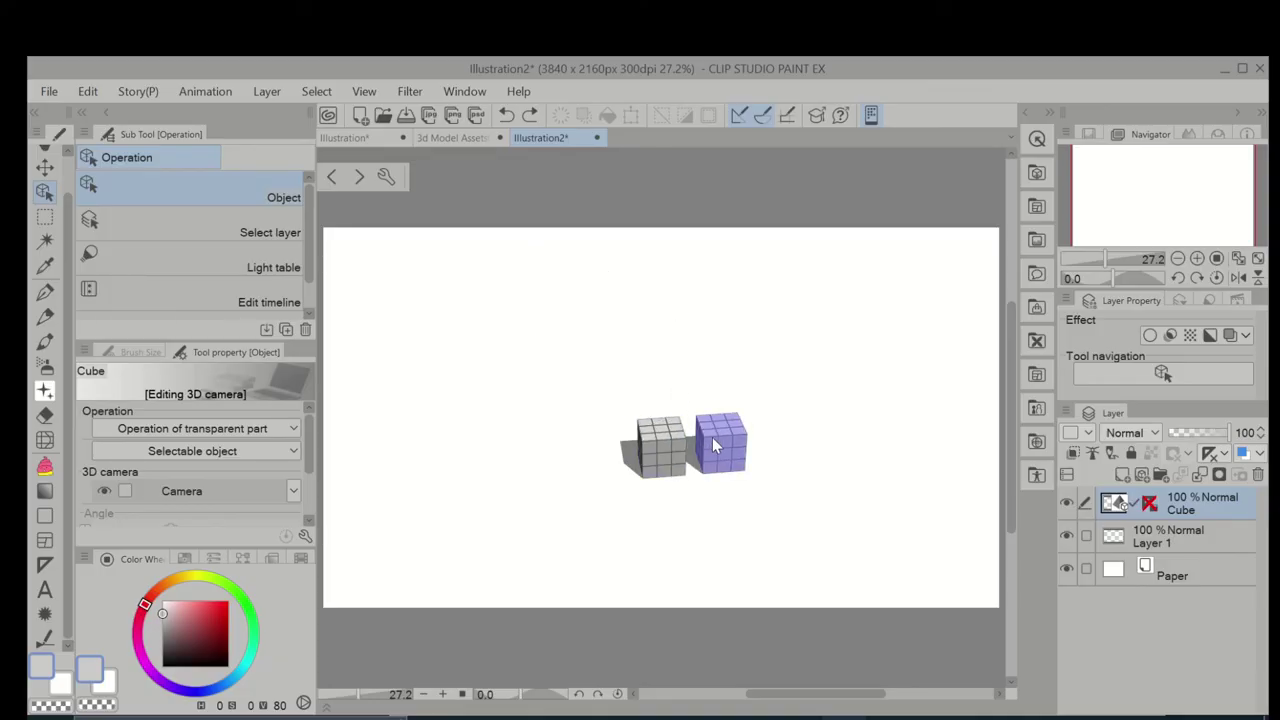
{"action": "key", "text": "ctrl+z"}
{"action": "left_click", "coordinate": [363, 181]}
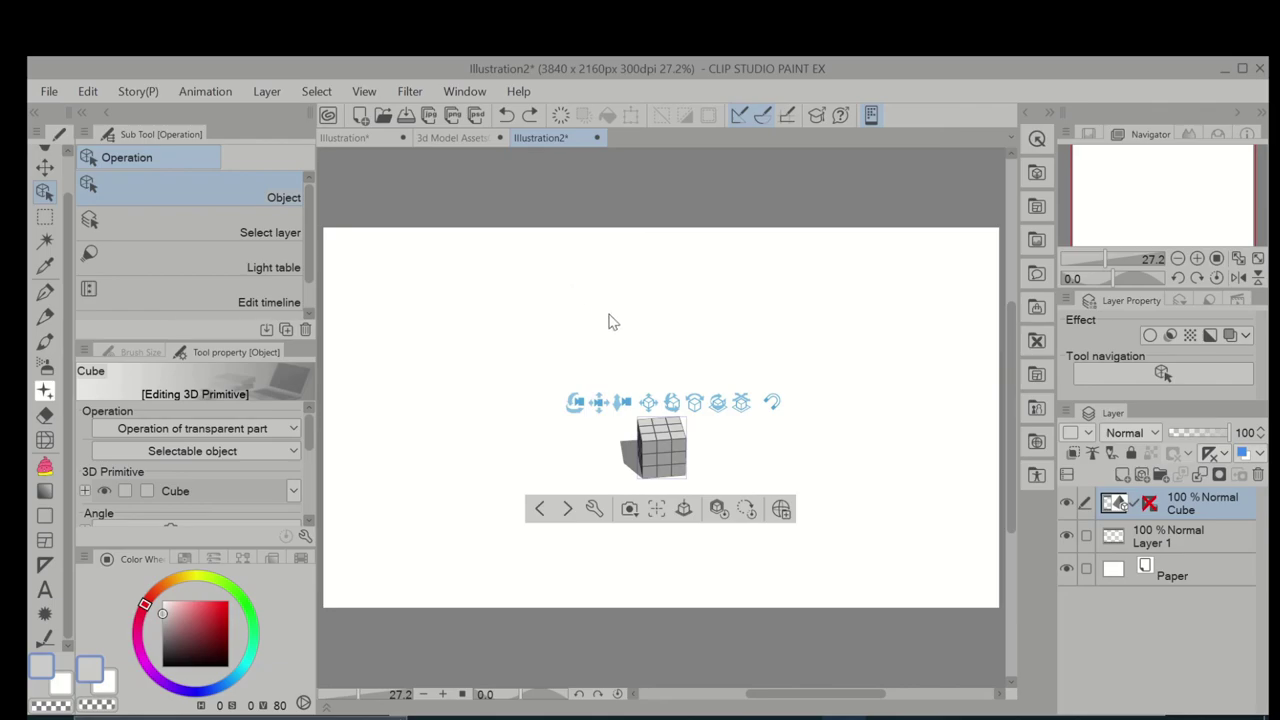